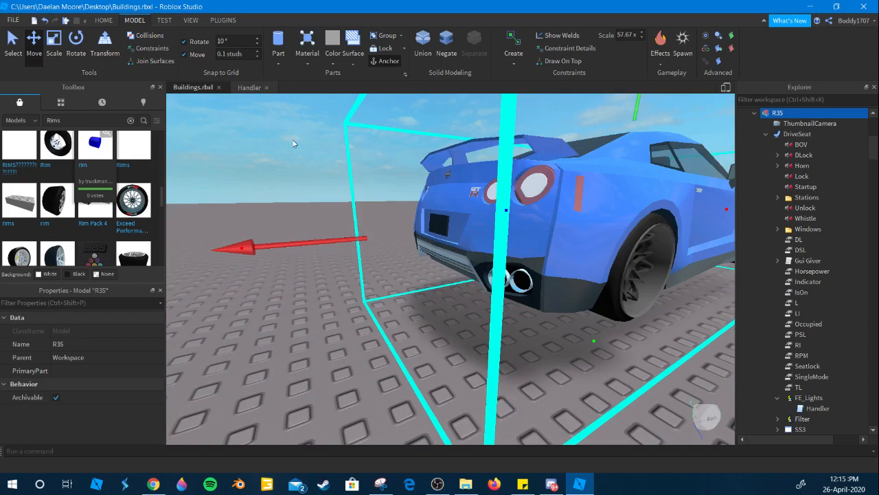
Close the Toolbox and deselect the R35 car model.
{"action": "left_click", "coordinate": [160, 87]}
{"action": "left_click", "coordinate": [268, 131]}
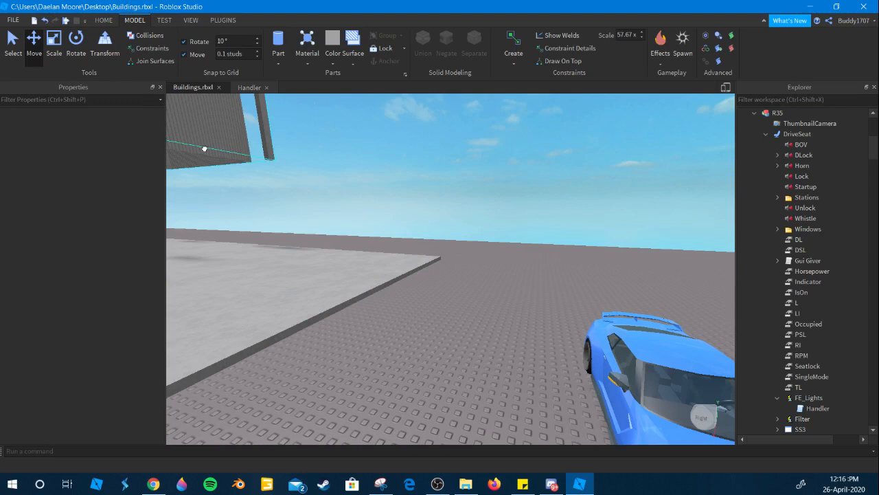
{"action": "left_click", "coordinate": [336, 206]}
{"action": "left_click_drag", "start_coordinate": [431, 280], "coordinate": [537, 276]}
{"action": "left_click", "coordinate": [418, 174]}
{"action": "right_click_drag", "start_coordinate": [418, 175], "coordinate": [418, 176]}
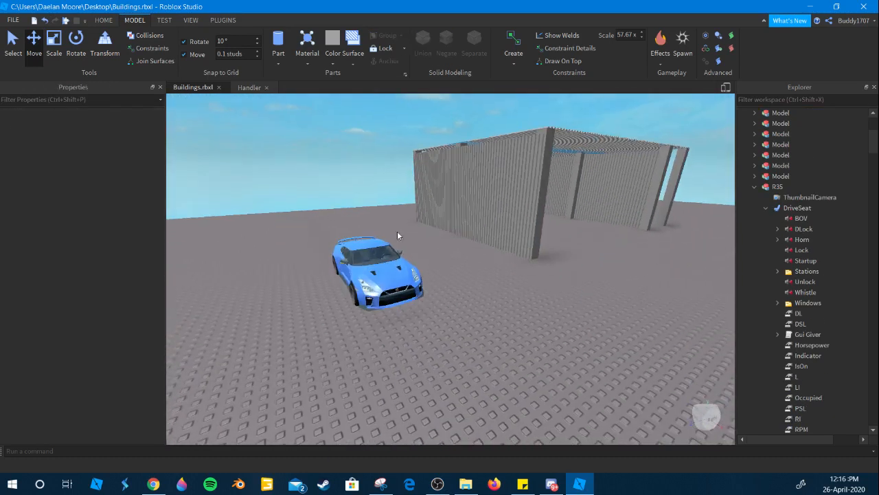
Select the R35 car model and set the move snap increment to 1 stud.
{"action": "left_click", "coordinate": [354, 283]}
{"action": "left_click_drag", "start_coordinate": [353, 283], "coordinate": [309, 301]}
{"action": "key", "text": "a"}
{"action": "key", "text": "w"}
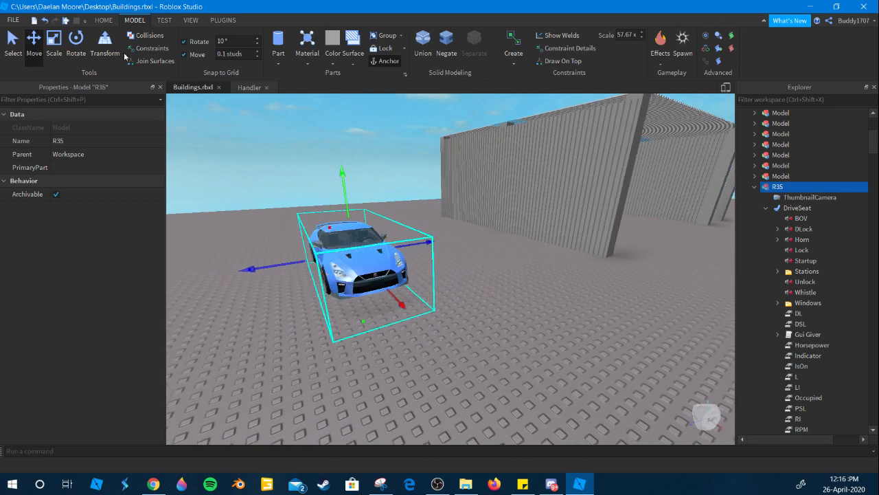
{"action": "left_click", "coordinate": [238, 59]}
{"action": "type", "text": "1"}
Locate the L union inside the R35's Body Lights group, focus on it and expand it to show its Light.
{"action": "mouse_move", "coordinate": [443, 228]}
{"action": "right_mouse_down"}
{"action": "mouse_move", "coordinate": [460, 222]}
{"action": "mouse_move", "coordinate": [441, 220]}
{"action": "right_mouse_up"}
{"action": "key", "text": "d"}
{"action": "key", "text": "a"}
{"action": "scroll", "coordinate": [817, 261], "scroll_direction": "down", "scroll_amount": 15}
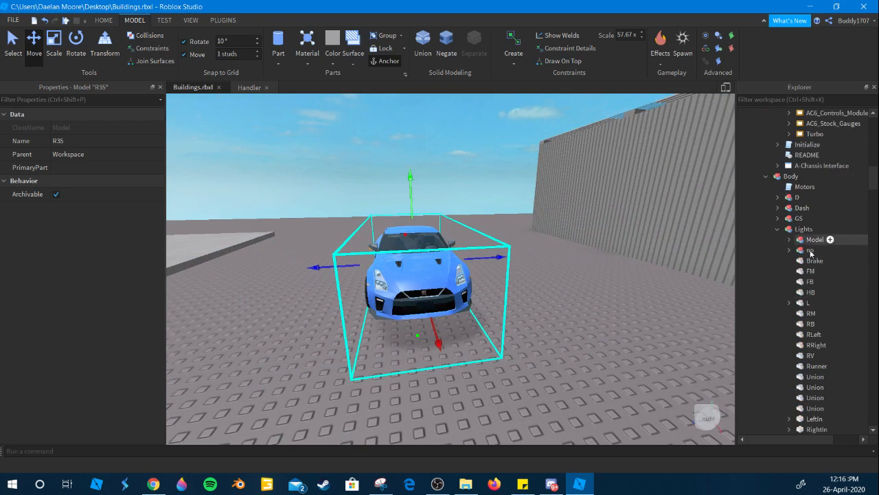
{"action": "left_click", "coordinate": [808, 302]}
{"action": "key", "text": "f"}
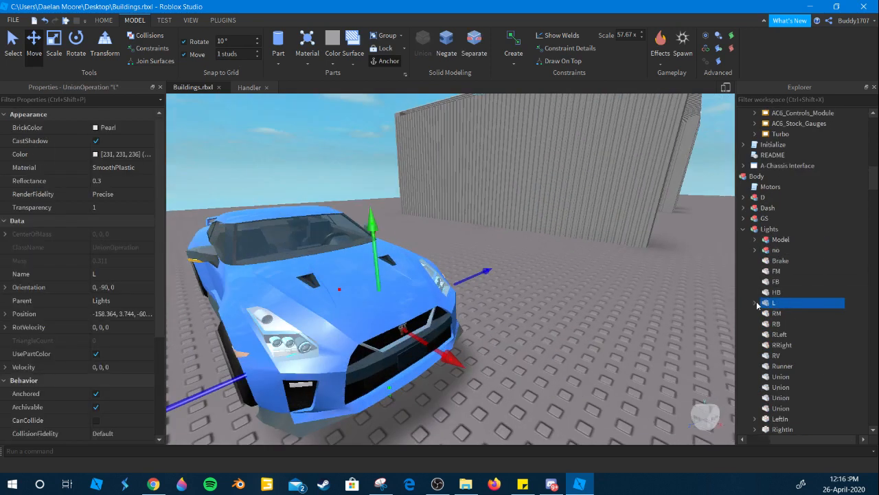
{"action": "left_click", "coordinate": [756, 303]}
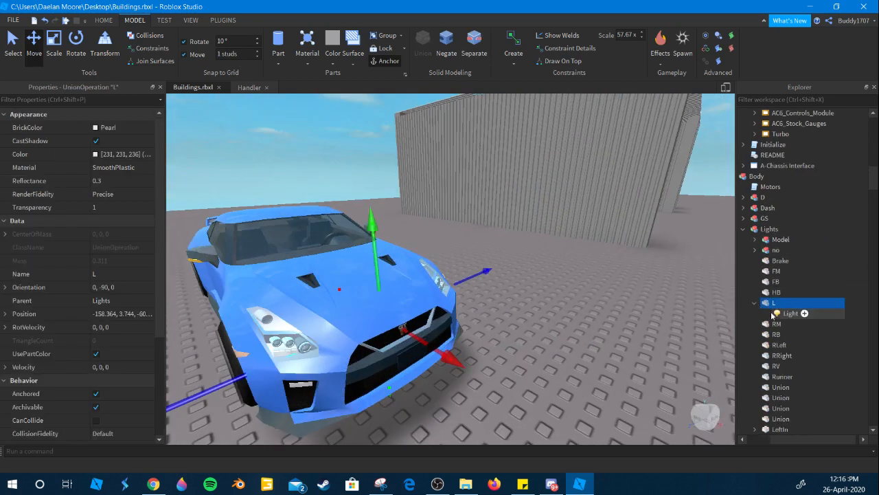
Close the open Handler script and reopen it from FE_Lights under the R35's DriveSeat.
{"action": "left_click", "coordinate": [252, 87]}
{"action": "left_click", "coordinate": [265, 87]}
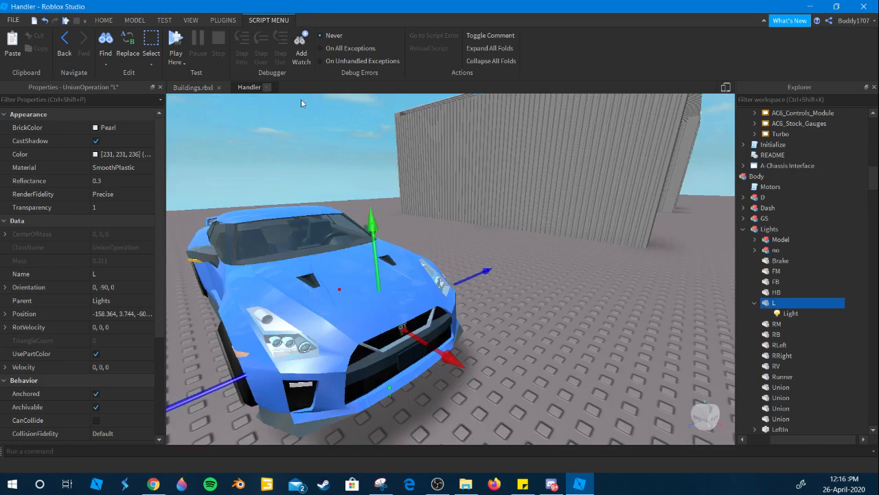
{"action": "scroll", "coordinate": [852, 280], "scroll_direction": "up", "scroll_amount": 5}
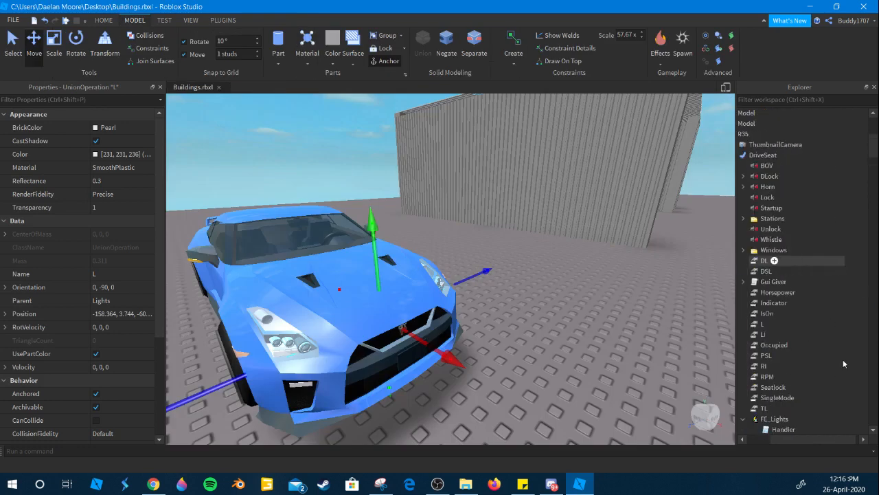
{"action": "scroll", "coordinate": [820, 363], "scroll_direction": "up", "scroll_amount": 8}
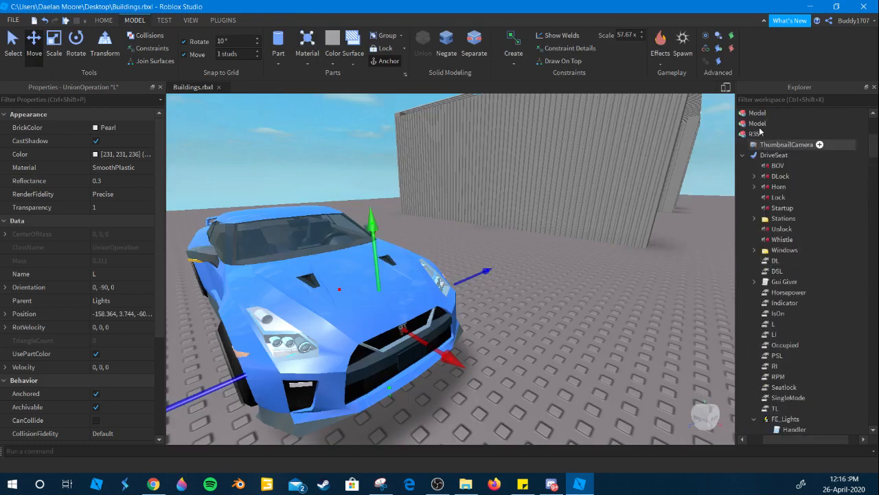
{"action": "scroll", "coordinate": [790, 144], "scroll_direction": "down", "scroll_amount": 2}
{"action": "double_click", "coordinate": [794, 377]}
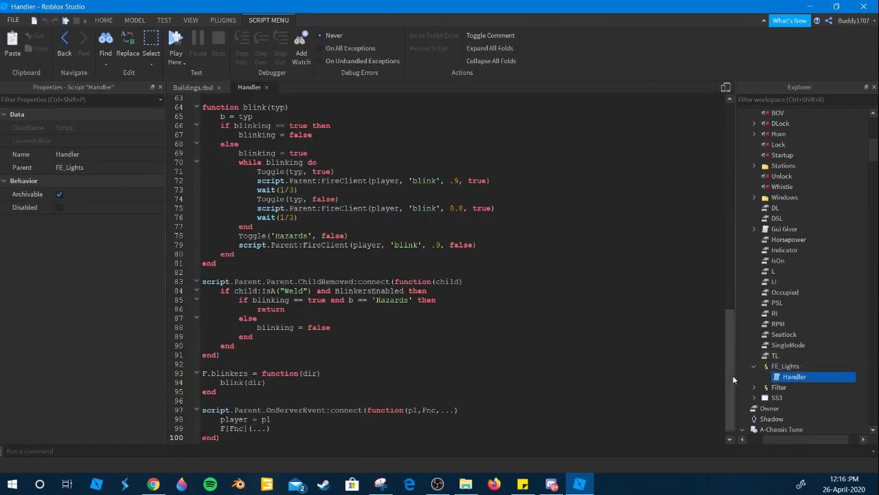
Read through the Handler script, examining the updateLights, Toggle and blink functions and the light parts they control.
{"action": "left_click_drag", "start_coordinate": [728, 371], "coordinate": [675, 153]}
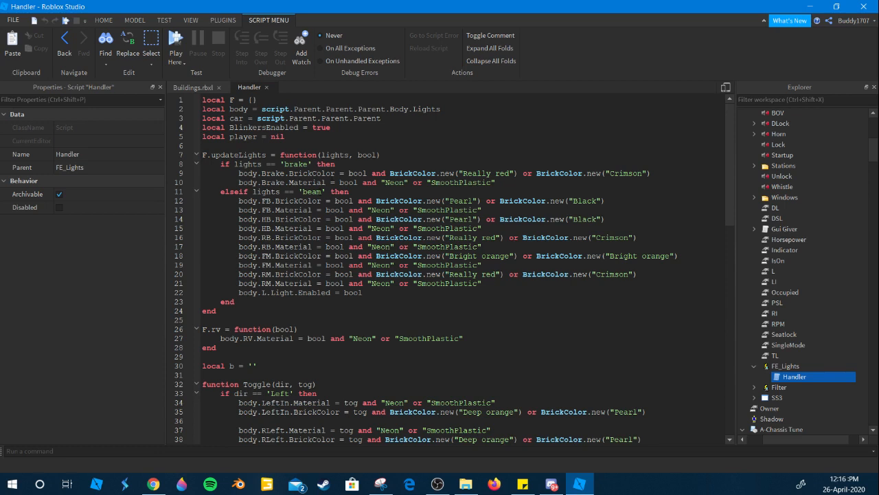
{"action": "scroll", "coordinate": [447, 268], "scroll_direction": "down", "scroll_amount": 3}
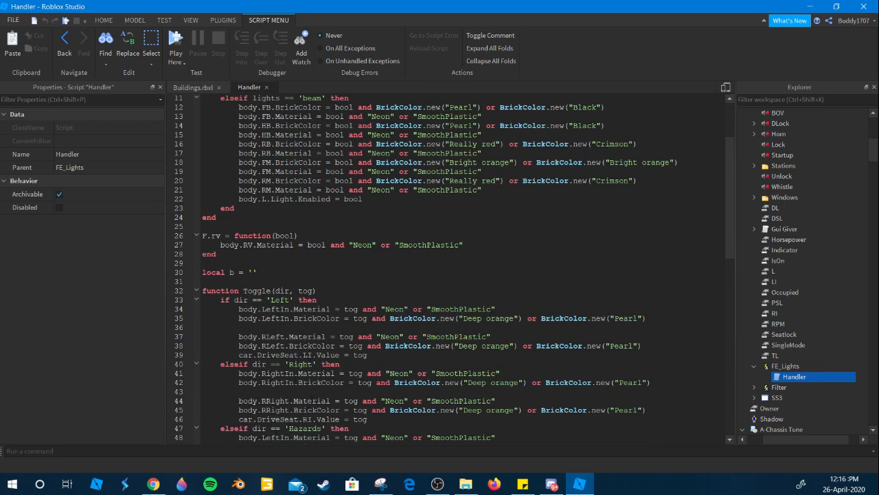
{"action": "scroll", "coordinate": [309, 403], "scroll_direction": "down", "scroll_amount": 10}
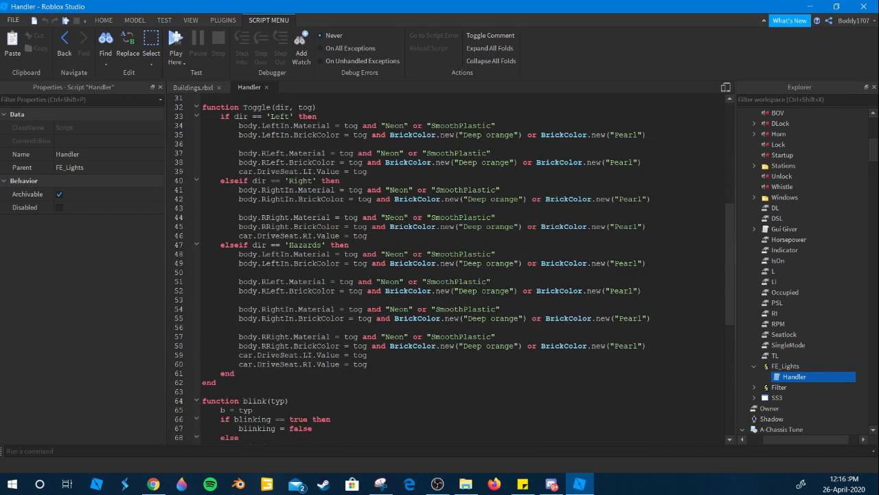
{"action": "scroll", "coordinate": [447, 268], "scroll_direction": "down", "scroll_amount": 6}
{"action": "scroll", "coordinate": [447, 268], "scroll_direction": "up", "scroll_amount": 6}
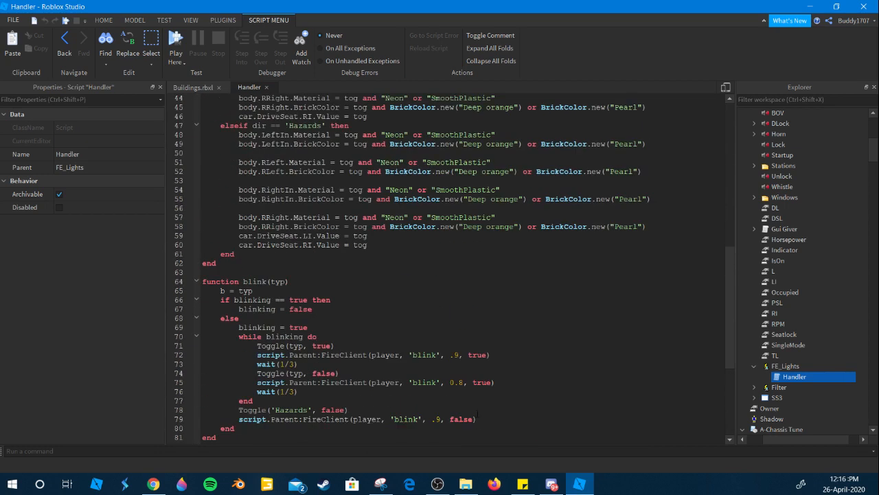
{"action": "scroll", "coordinate": [447, 268], "scroll_direction": "up", "scroll_amount": 10}
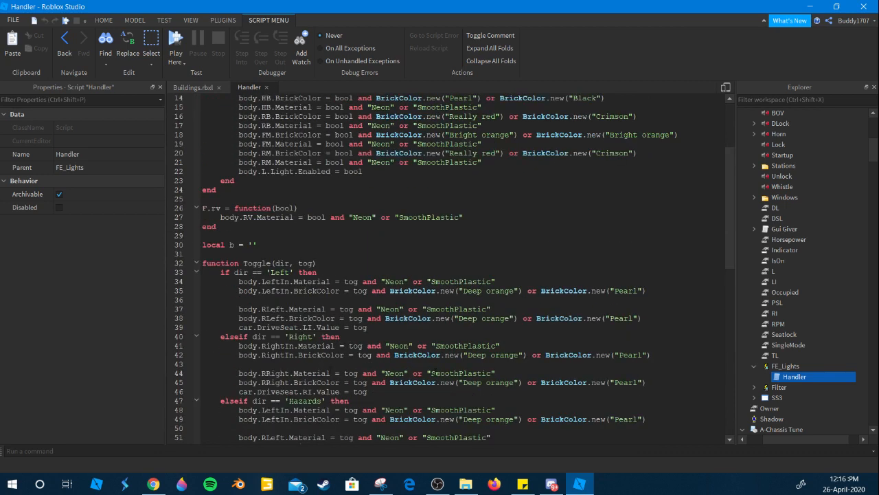
{"action": "scroll", "coordinate": [436, 371], "scroll_direction": "up", "scroll_amount": 2}
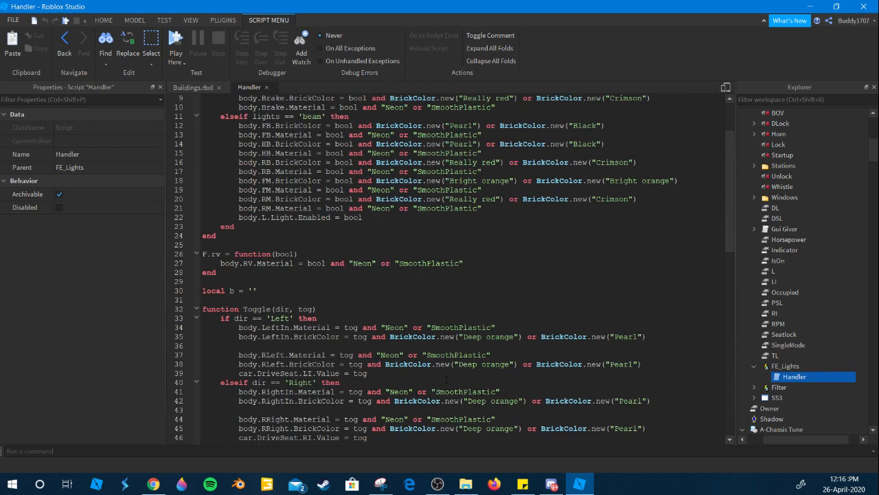
{"action": "scroll", "coordinate": [437, 377], "scroll_direction": "down", "scroll_amount": 2}
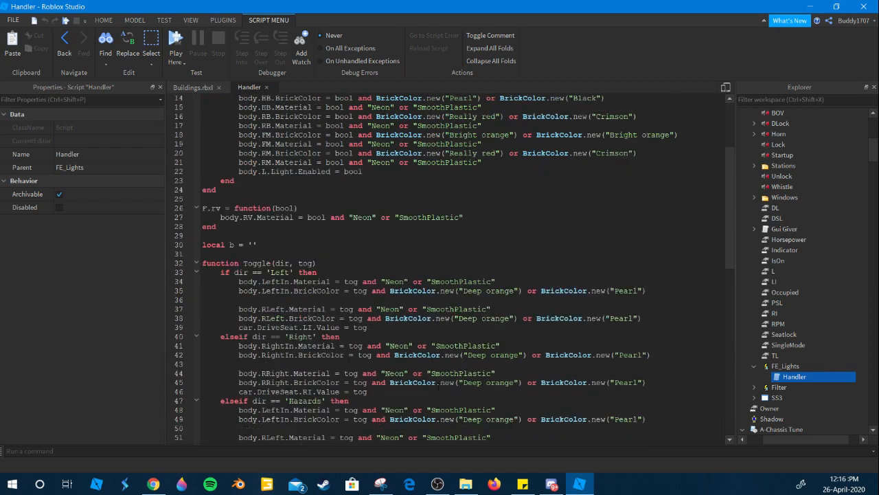
{"action": "scroll", "coordinate": [438, 386], "scroll_direction": "down", "scroll_amount": 2}
{"action": "scroll", "coordinate": [450, 268], "scroll_direction": "up", "scroll_amount": 2}
{"action": "scroll", "coordinate": [450, 268], "scroll_direction": "up", "scroll_amount": 4}
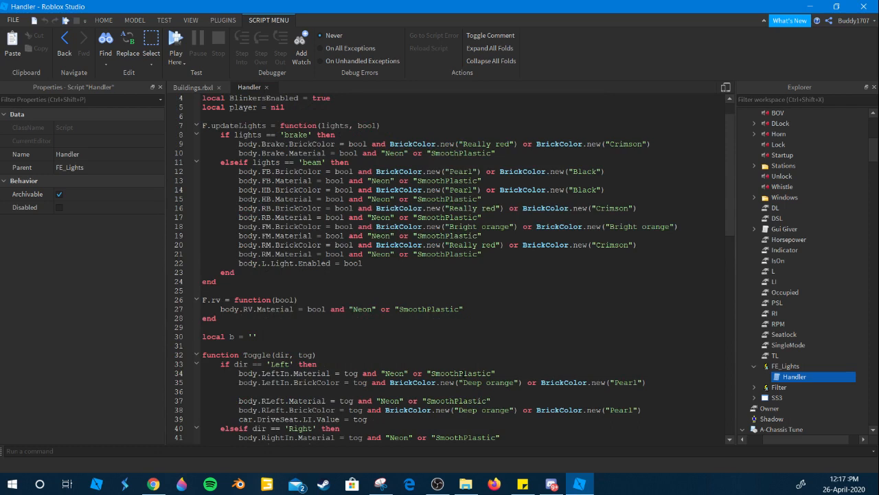
{"action": "scroll", "coordinate": [397, 299], "scroll_direction": "up", "scroll_amount": 1}
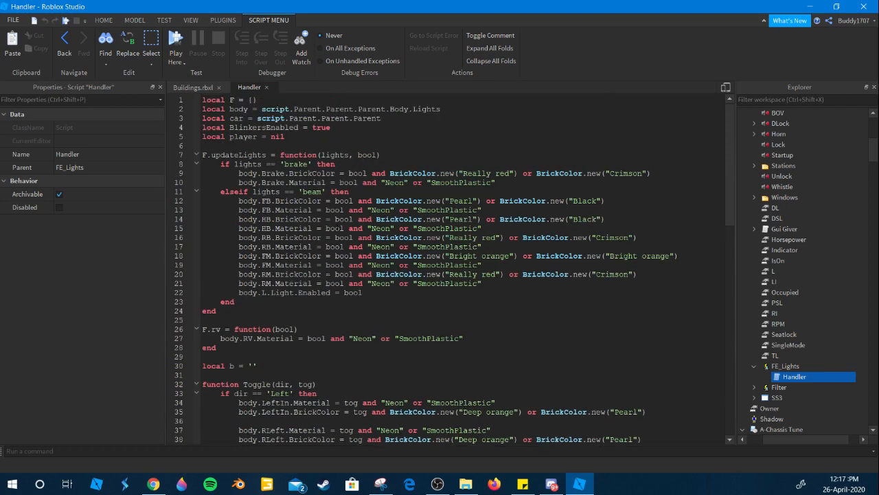
Highlight the opening lines of the 'beam' branch in updateLights and return to the Buildings.rbxl 3D view.
{"action": "left_click_drag", "start_coordinate": [220, 192], "coordinate": [359, 219]}
{"action": "left_click", "coordinate": [408, 309]}
{"action": "left_click", "coordinate": [194, 87]}
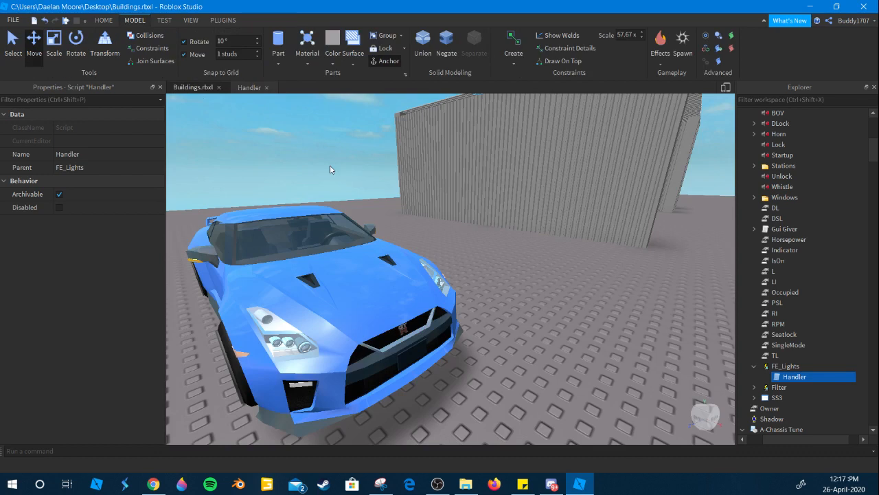
Raise the R35 car model vertically so it floats well above the baseplate, and deselect it.
{"action": "left_click", "coordinate": [429, 272]}
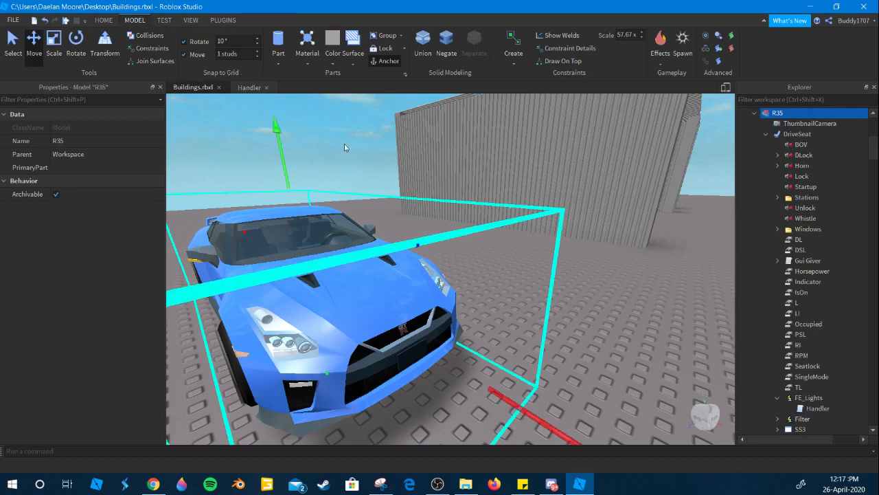
{"action": "key", "text": "f"}
{"action": "scroll", "coordinate": [388, 162], "scroll_direction": "up", "scroll_amount": 2}
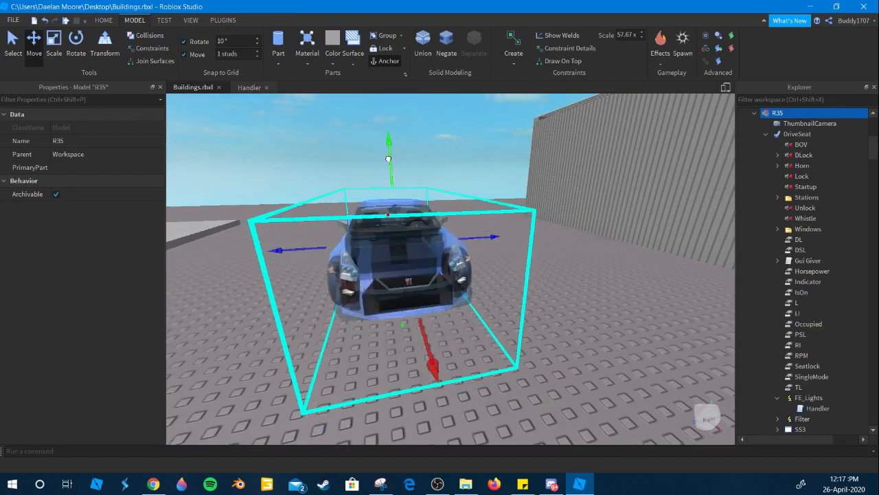
{"action": "scroll", "coordinate": [388, 159], "scroll_direction": "down", "scroll_amount": 2}
{"action": "left_click_drag", "start_coordinate": [388, 159], "coordinate": [400, 86]}
{"action": "left_click", "coordinate": [499, 335]}
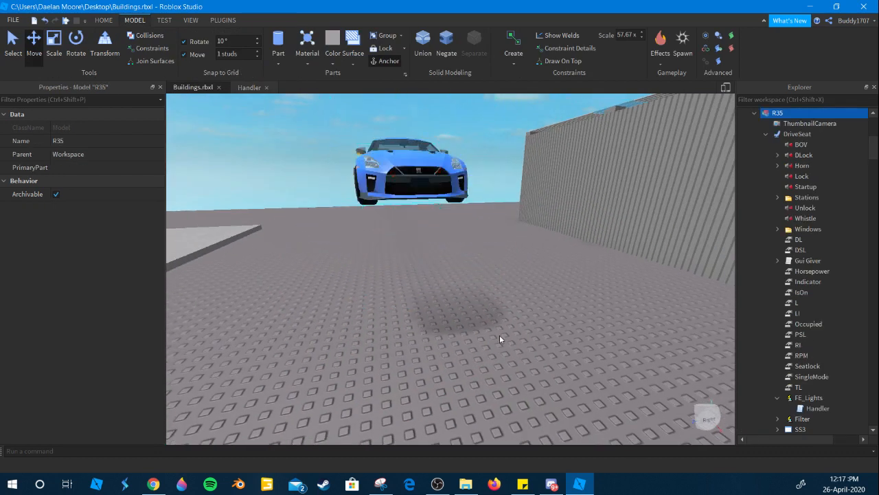
Insert a cylinder part on the baseplate in front of the car and set the move snap increment to 0.2 studs.
{"action": "right_click_drag", "start_coordinate": [292, 95], "coordinate": [291, 141]}
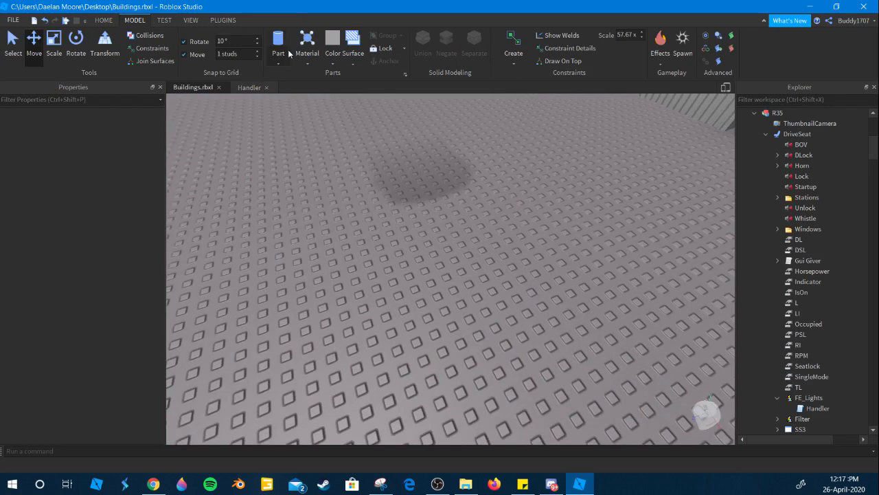
{"action": "left_click", "coordinate": [280, 54]}
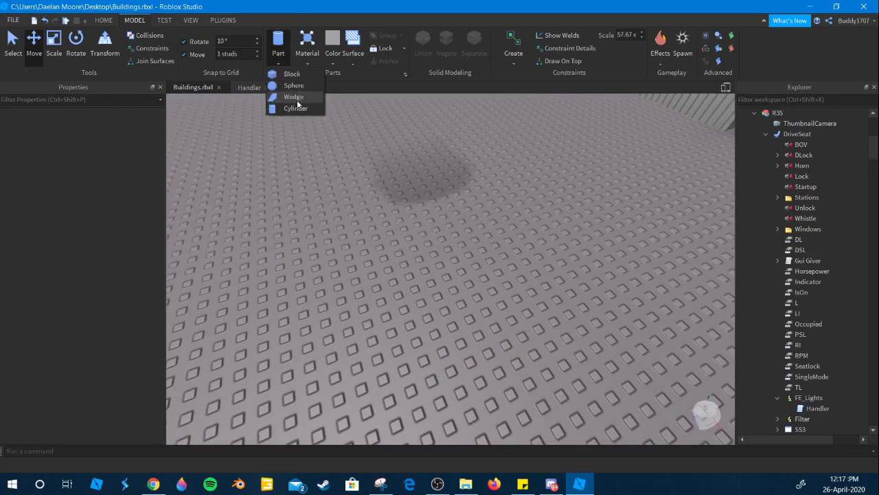
{"action": "left_click", "coordinate": [299, 110]}
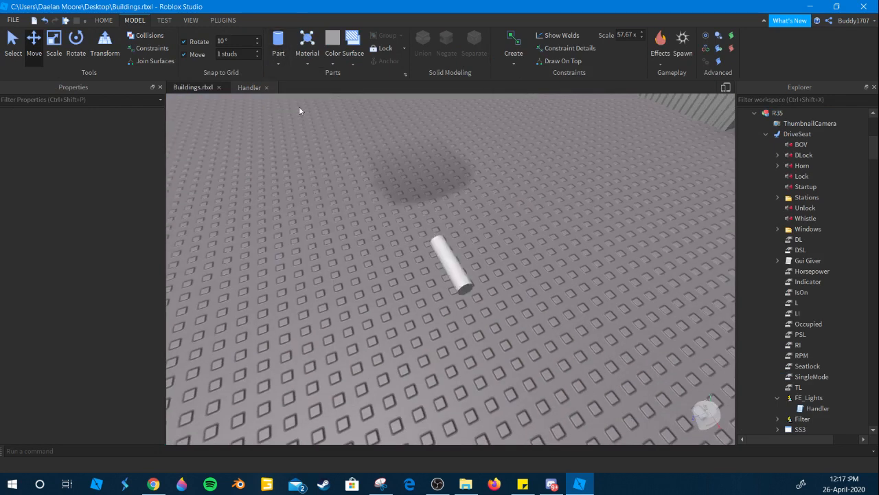
{"action": "left_click", "coordinate": [450, 252]}
{"action": "right_click_drag", "start_coordinate": [450, 252], "coordinate": [240, 58]}
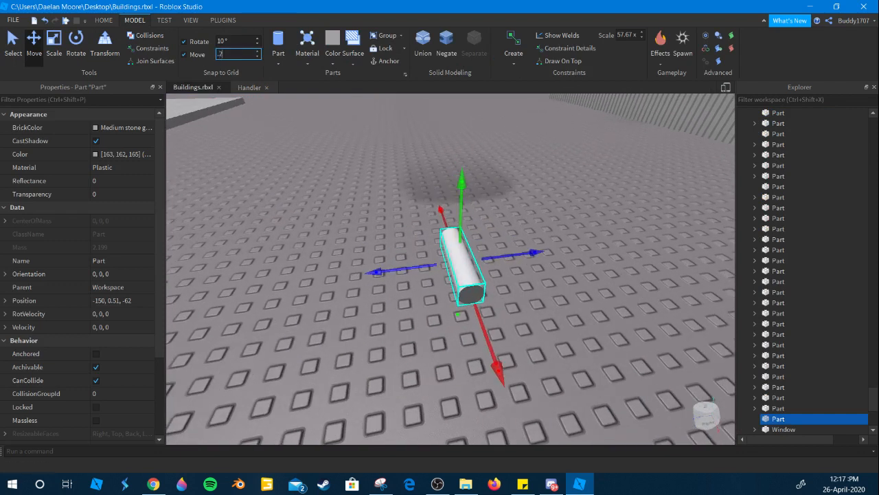
Scale the new cylinder down in diameter to make a thin rod.
{"action": "left_click", "coordinate": [55, 49]}
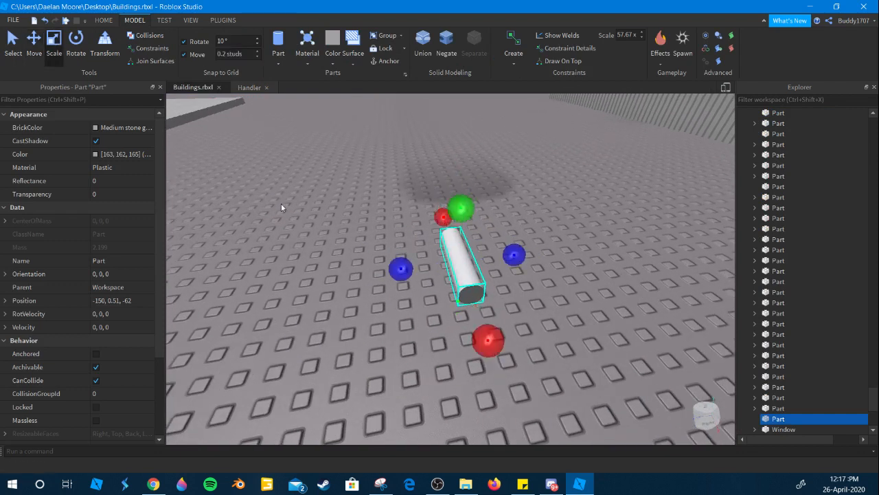
{"action": "scroll", "coordinate": [281, 203], "scroll_direction": "up", "scroll_amount": 3}
{"action": "left_click_drag", "start_coordinate": [404, 279], "coordinate": [435, 276]}
{"action": "scroll", "coordinate": [443, 237], "scroll_direction": "down", "scroll_amount": 3}
{"action": "right_click_drag", "start_coordinate": [444, 237], "coordinate": [444, 219]}
{"action": "left_click", "coordinate": [522, 241]}
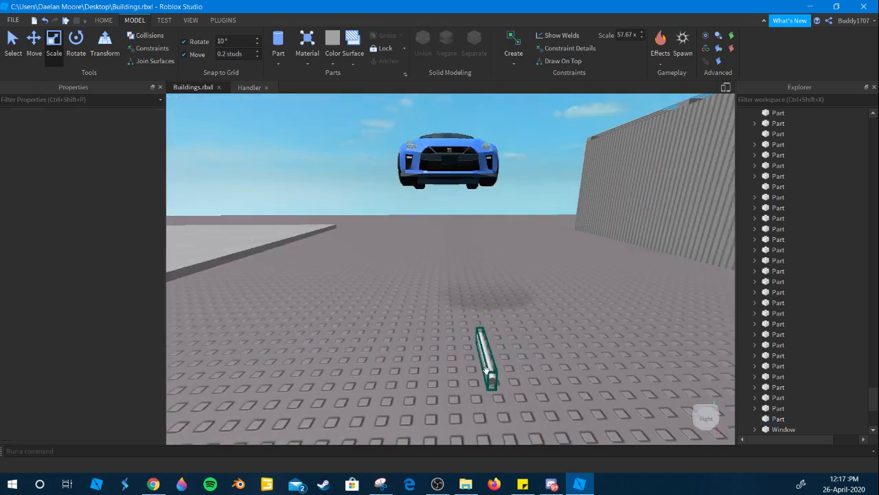
Move the thin cylinder up against the car's underside, along the side edge behind the front wheel.
{"action": "left_click_drag", "start_coordinate": [489, 359], "coordinate": [523, 296]}
{"action": "right_click_drag", "start_coordinate": [526, 299], "coordinate": [523, 296]}
{"action": "key", "text": "w"}
{"action": "left_click_drag", "start_coordinate": [523, 297], "coordinate": [395, 236]}
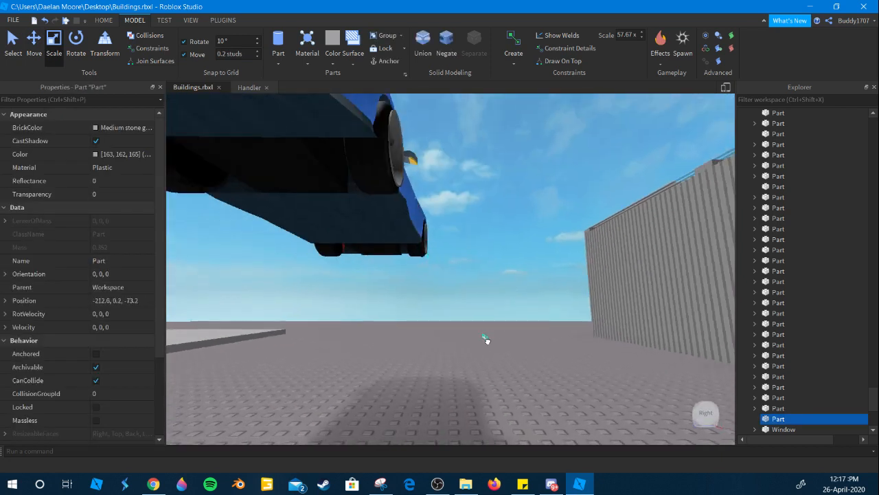
{"action": "key", "text": "a"}
{"action": "left_click_drag", "start_coordinate": [486, 340], "coordinate": [454, 332]}
{"action": "right_click_drag", "start_coordinate": [491, 333], "coordinate": [454, 333]}
{"action": "left_click_drag", "start_coordinate": [454, 332], "coordinate": [473, 262]}
{"action": "key", "text": "w"}
{"action": "right_click_drag", "start_coordinate": [472, 263], "coordinate": [453, 263]}
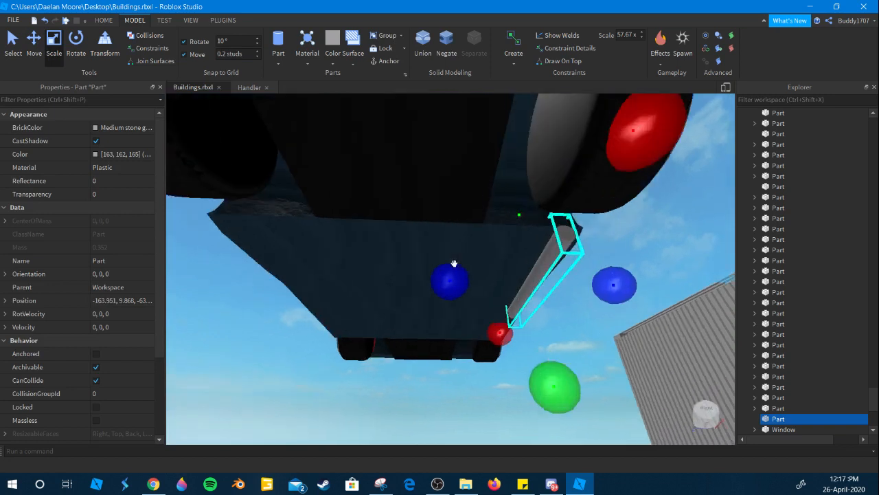
Scale the cylinder under the car's side even thinner.
{"action": "key", "text": "d"}
{"action": "left_click_drag", "start_coordinate": [371, 290], "coordinate": [382, 294]}
{"action": "key", "text": "s"}
{"action": "right_click_drag", "start_coordinate": [382, 295], "coordinate": [425, 312]}
{"action": "key", "text": "e"}
{"action": "key", "text": "d"}
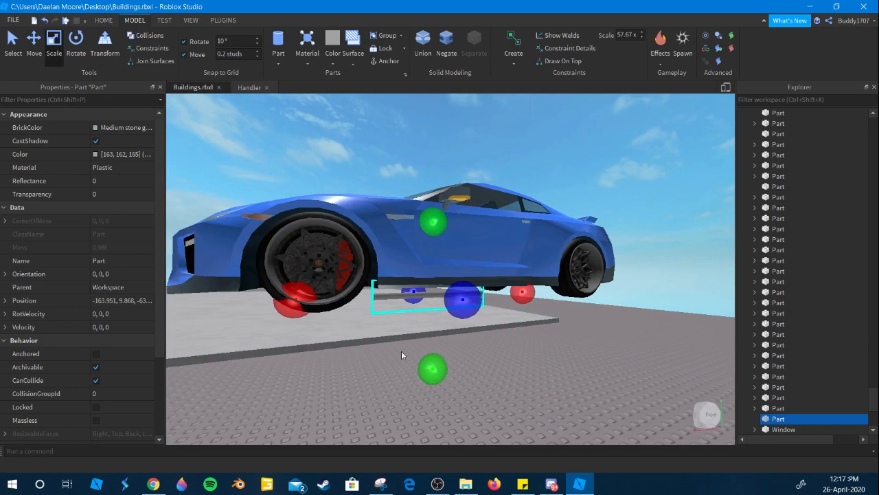
Select the car's FL wheel part and check its properties.
{"action": "left_click", "coordinate": [402, 352]}
{"action": "left_click", "coordinate": [336, 271], "text": "alt"}
{"action": "scroll", "coordinate": [86, 333], "scroll_direction": "down", "scroll_amount": 3}
{"action": "scroll", "coordinate": [86, 334], "scroll_direction": "up", "scroll_amount": 2}
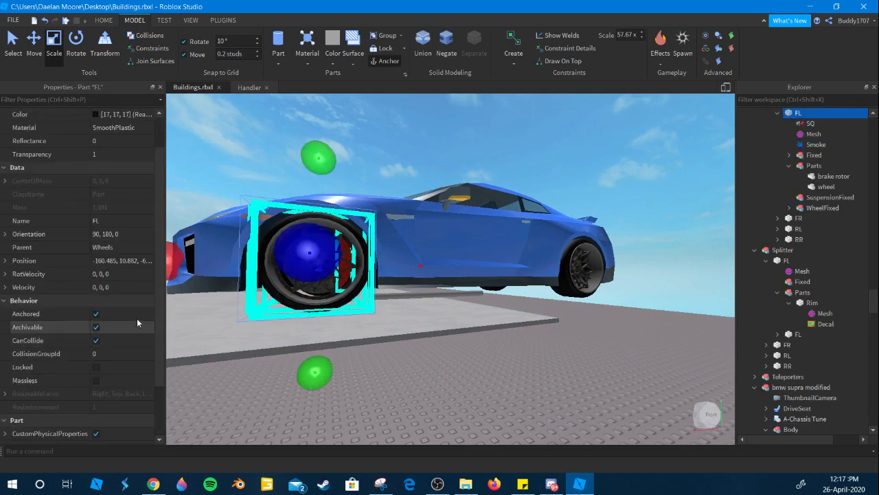
Reselect the thin cylinder beneath the car's side and anchor it.
{"action": "left_click", "coordinate": [408, 389]}
{"action": "right_click_drag", "start_coordinate": [415, 360], "coordinate": [416, 358]}
{"action": "key", "text": "a"}
{"action": "key", "text": "d"}
{"action": "right_click_drag", "start_coordinate": [504, 296], "coordinate": [501, 296]}
{"action": "left_click", "coordinate": [442, 287]}
{"action": "key", "text": "q"}
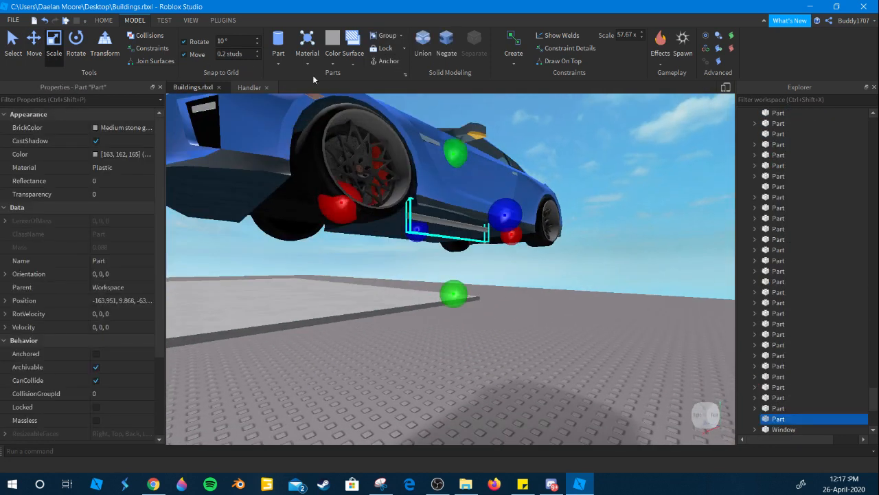
{"action": "right_click_drag", "start_coordinate": [410, 205], "coordinate": [413, 210]}
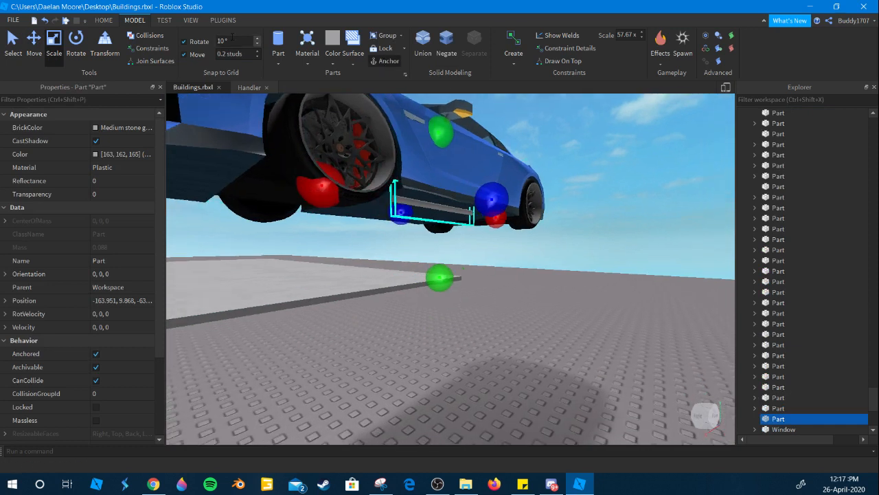
Set the move snap increment to 0.1 studs and raise the thin cylinder closer to the car's side skirt.
{"action": "left_click", "coordinate": [104, 22]}
{"action": "right_click_drag", "start_coordinate": [324, 136], "coordinate": [337, 138]}
{"action": "key", "text": "w"}
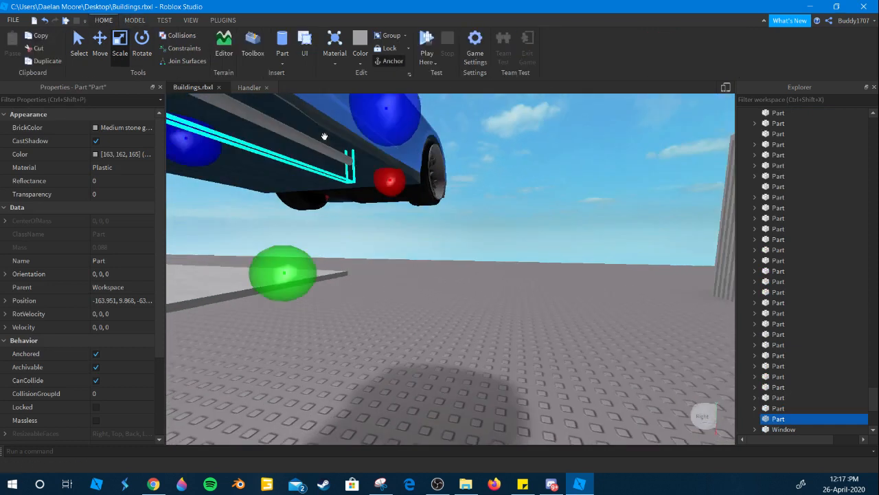
{"action": "left_click", "coordinate": [100, 47]}
{"action": "right_click_drag", "start_coordinate": [295, 171], "coordinate": [284, 143]}
{"action": "key", "text": "s"}
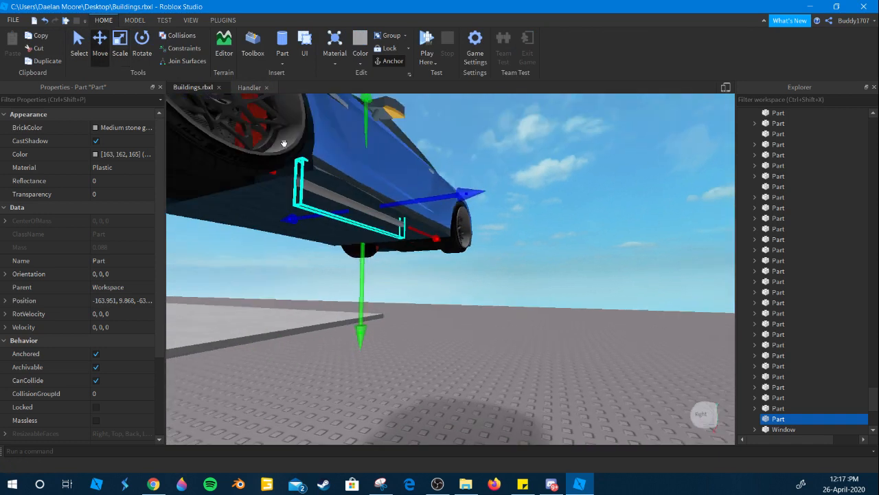
{"action": "left_click", "coordinate": [128, 22]}
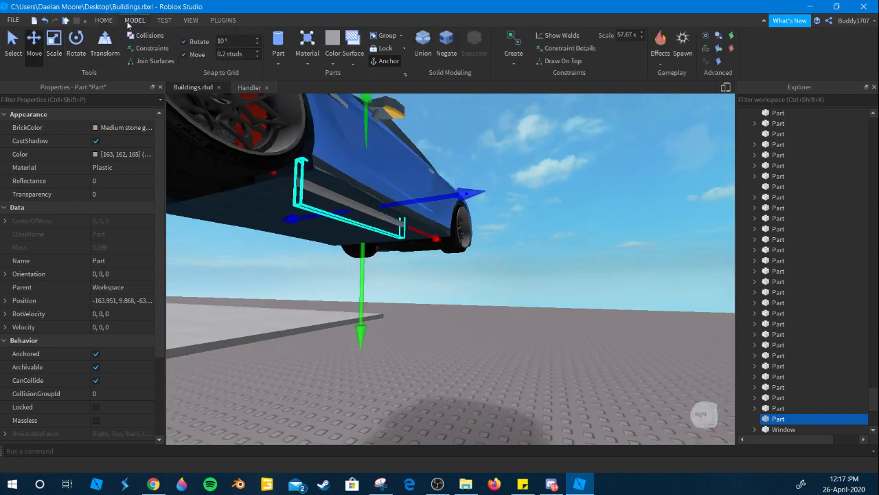
{"action": "left_click", "coordinate": [235, 58]}
{"action": "type", "text": ".1"}
{"action": "right_click_drag", "start_coordinate": [369, 252], "coordinate": [369, 251]}
{"action": "scroll", "coordinate": [489, 184], "scroll_direction": "down", "scroll_amount": 2}
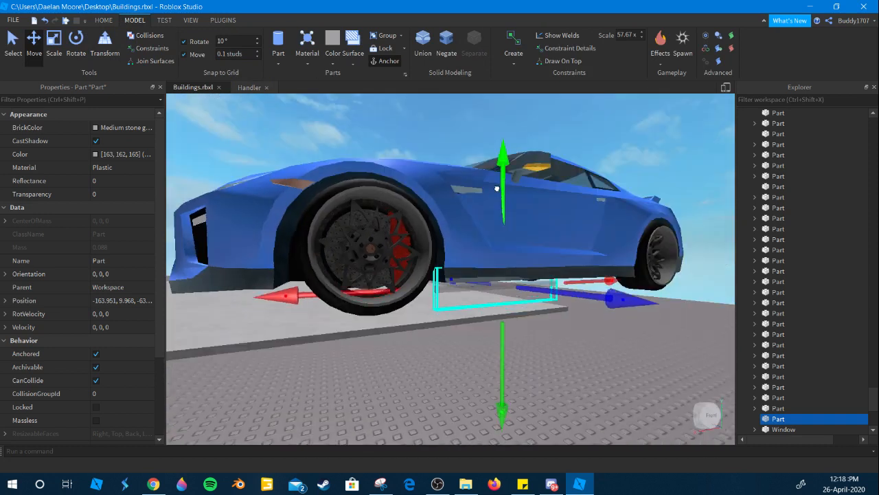
{"action": "right_click_drag", "start_coordinate": [493, 184], "coordinate": [496, 186]}
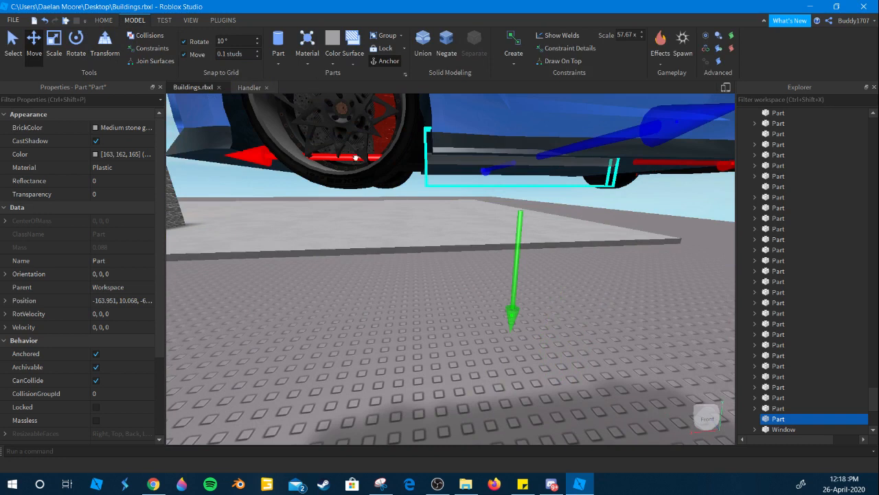
Shift the cylinder 0.1 studs toward the car's rear and raise it another 0.1 studs beneath the side skirt.
{"action": "left_click_drag", "start_coordinate": [355, 157], "coordinate": [362, 161]}
{"action": "scroll", "coordinate": [362, 161], "scroll_direction": "down", "scroll_amount": 3}
{"action": "right_click_drag", "start_coordinate": [361, 161], "coordinate": [414, 165]}
{"action": "scroll", "coordinate": [414, 161], "scroll_direction": "up", "scroll_amount": 3}
{"action": "scroll", "coordinate": [414, 162], "scroll_direction": "down", "scroll_amount": 3}
{"action": "scroll", "coordinate": [414, 162], "scroll_direction": "up", "scroll_amount": 3}
{"action": "scroll", "coordinate": [414, 165], "scroll_direction": "down", "scroll_amount": 3}
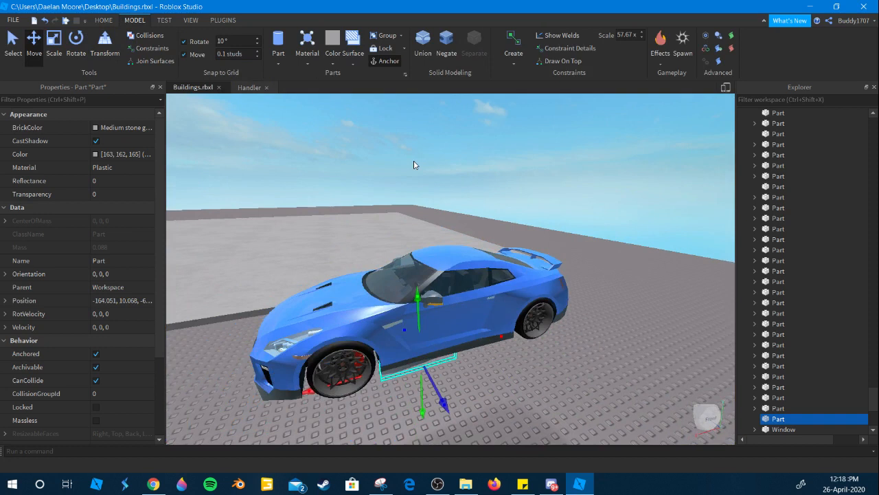
{"action": "scroll", "coordinate": [413, 165], "scroll_direction": "up", "scroll_amount": 5}
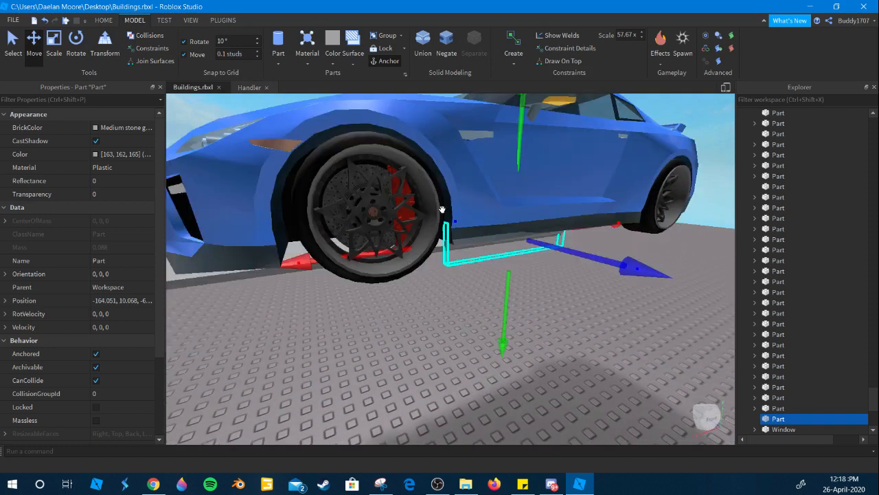
{"action": "right_click_drag", "start_coordinate": [442, 210], "coordinate": [445, 210]}
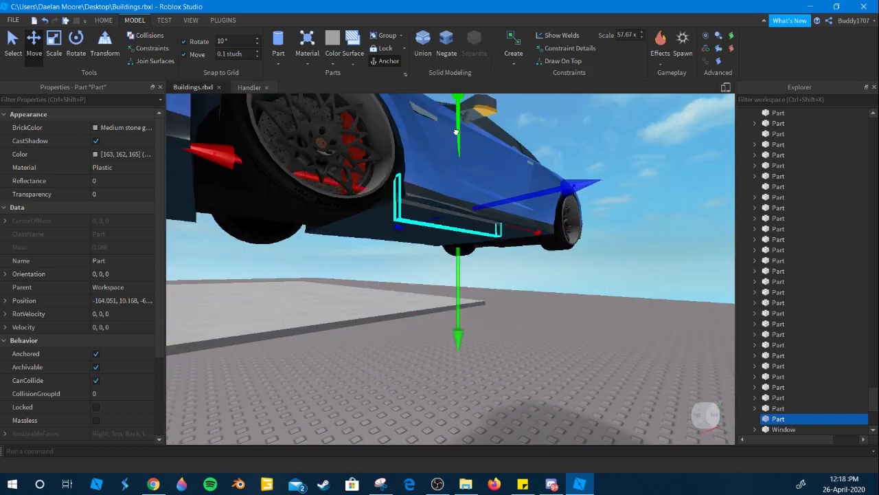
{"action": "scroll", "coordinate": [457, 132], "scroll_direction": "up", "scroll_amount": 2}
{"action": "right_click_drag", "start_coordinate": [456, 132], "coordinate": [455, 131]}
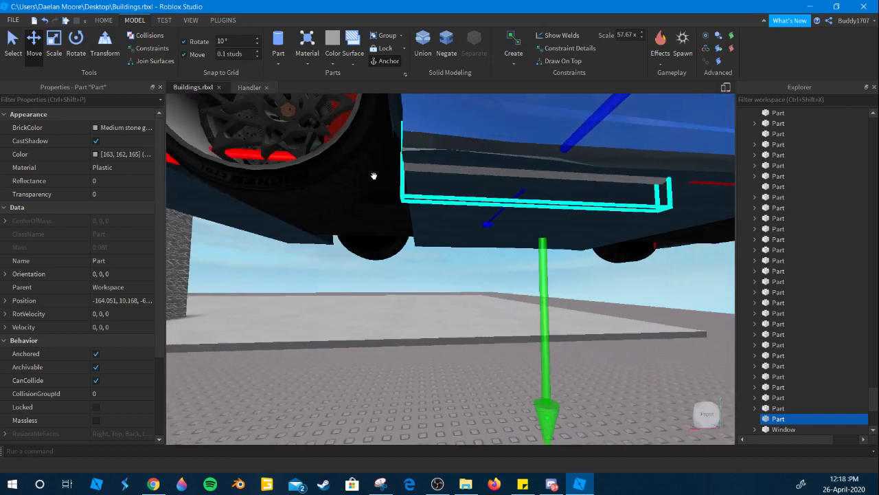
{"action": "right_click_drag", "start_coordinate": [373, 176], "coordinate": [306, 175]}
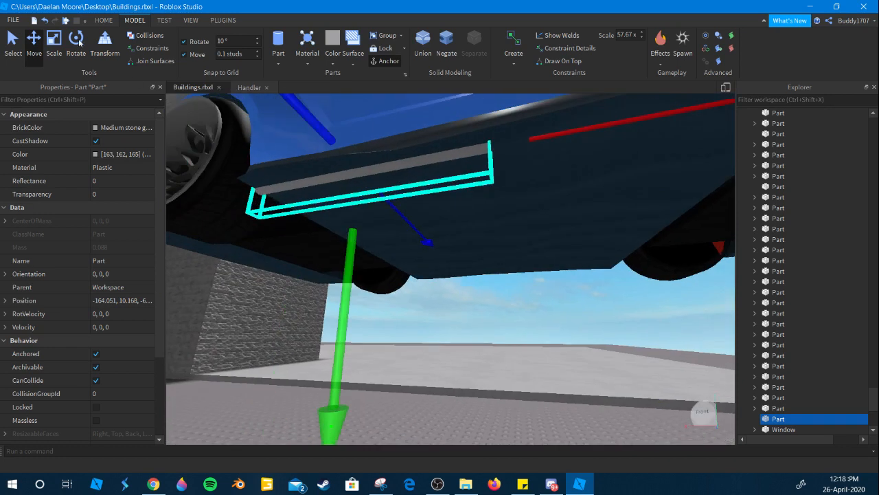
Stretch the cylinder lengthwise along the car's underside so it spans from the front wheel to the rear wheel.
{"action": "left_click", "coordinate": [53, 43]}
{"action": "right_click_drag", "start_coordinate": [478, 288], "coordinate": [478, 289]}
{"action": "left_click_drag", "start_coordinate": [369, 200], "coordinate": [386, 214]}
{"action": "right_click_drag", "start_coordinate": [487, 369], "coordinate": [487, 369]}
{"action": "left_click", "coordinate": [487, 369]}
{"action": "scroll", "coordinate": [501, 187], "scroll_direction": "up", "scroll_amount": 3}
{"action": "right_click_drag", "start_coordinate": [501, 187], "coordinate": [501, 189]}
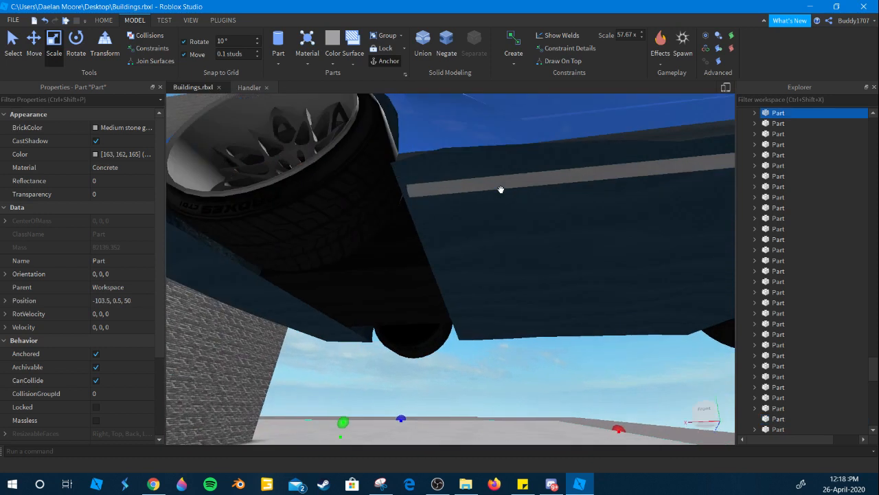
{"action": "left_click", "coordinate": [431, 192]}
{"action": "right_click_drag", "start_coordinate": [431, 192], "coordinate": [432, 192]}
{"action": "key", "text": "d"}
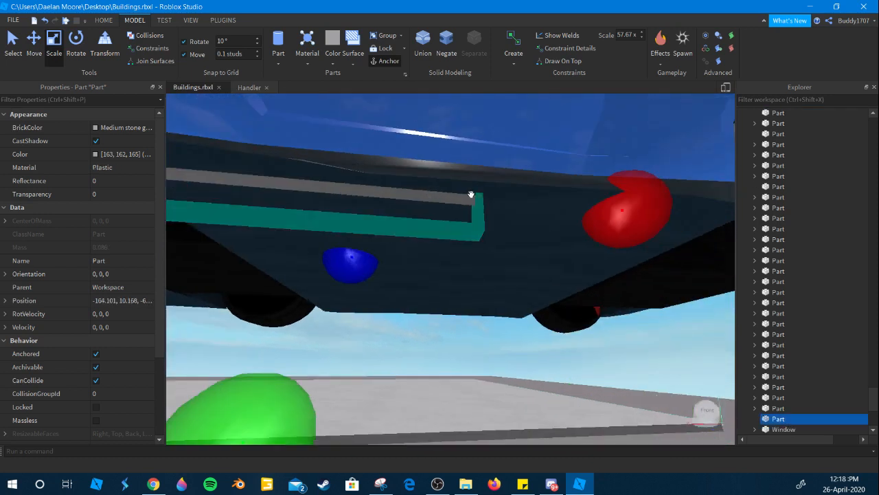
{"action": "key", "text": "d"}
{"action": "left_click_drag", "start_coordinate": [510, 201], "coordinate": [708, 242]}
{"action": "scroll", "coordinate": [563, 316], "scroll_direction": "down", "scroll_amount": 4}
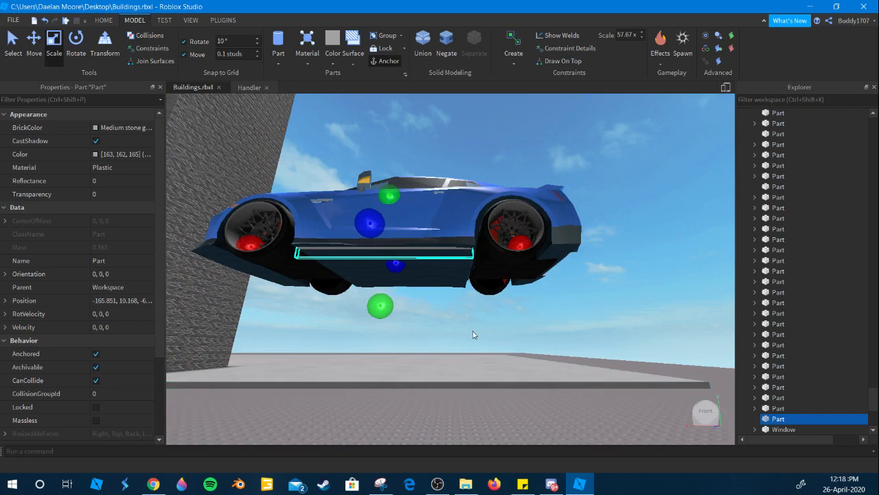
Change the cylinder's material to Neon and its BrickColor to Institutional white.
{"action": "scroll", "coordinate": [298, 207], "scroll_direction": "up", "scroll_amount": 2}
{"action": "left_click", "coordinate": [104, 171]}
{"action": "key", "text": "n"}
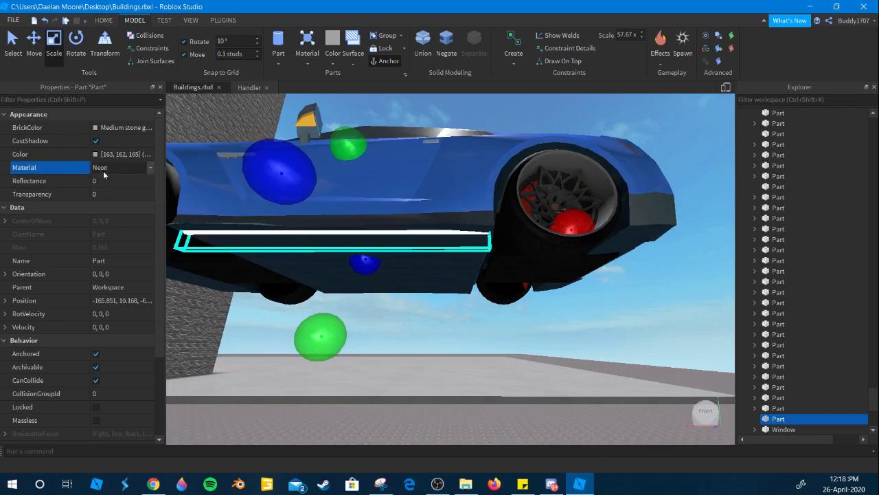
{"action": "left_click", "coordinate": [121, 127]}
{"action": "left_click", "coordinate": [120, 127]}
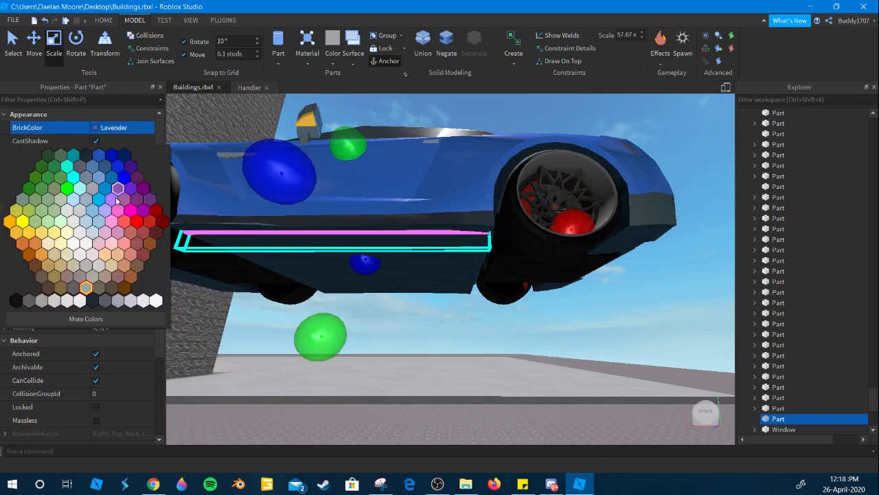
{"action": "left_click", "coordinate": [156, 300]}
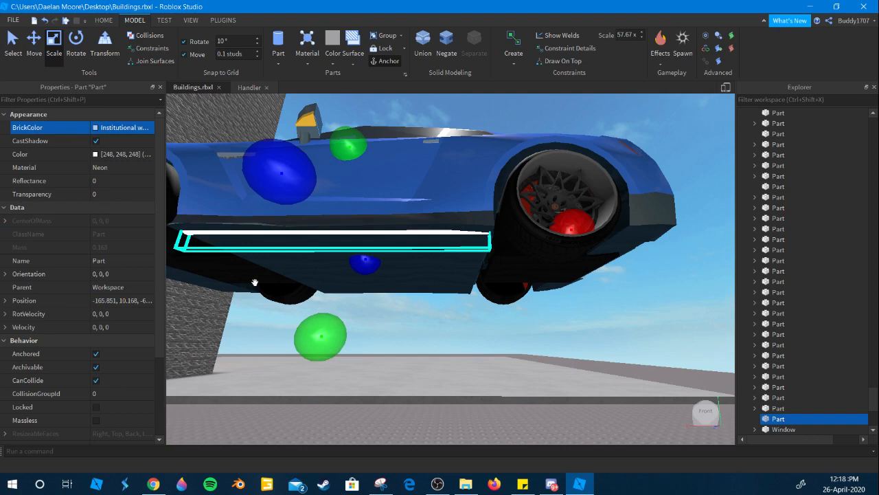
{"action": "right_click_drag", "start_coordinate": [253, 281], "coordinate": [252, 280]}
Try ShadowMap as the Lighting service's Technology and settle on Voxel.
{"action": "scroll", "coordinate": [811, 288], "scroll_direction": "down", "scroll_amount": 6}
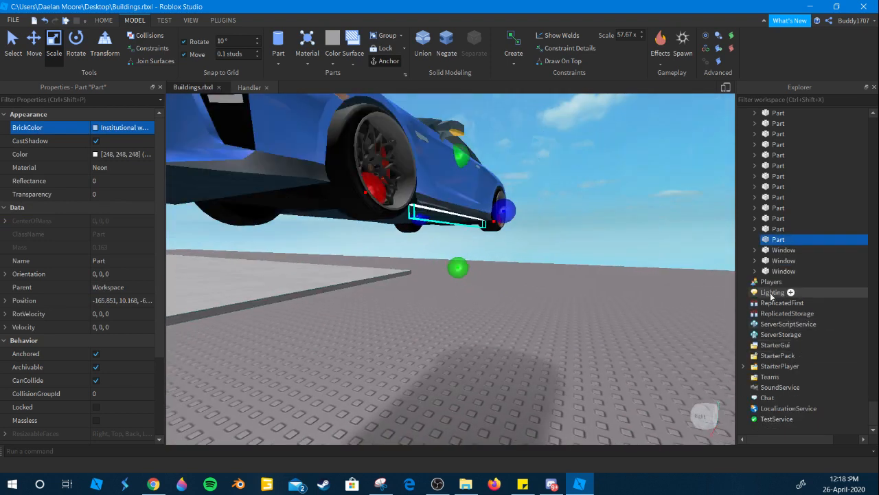
{"action": "left_click", "coordinate": [772, 292]}
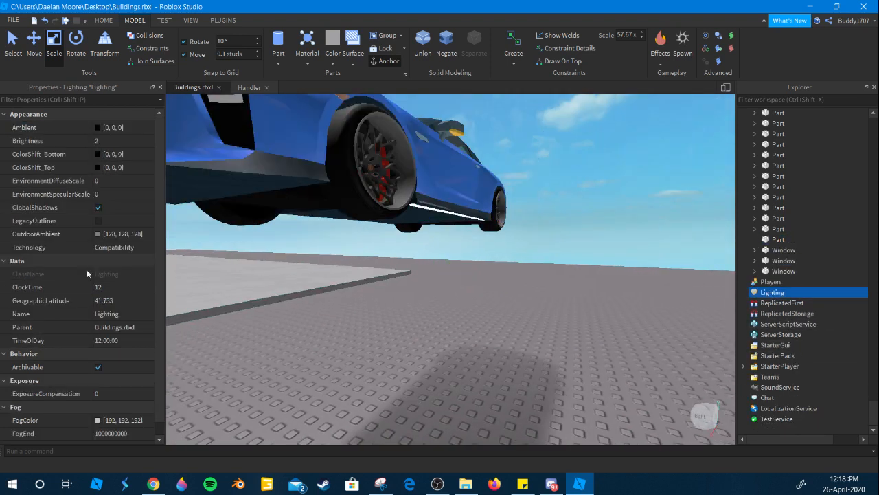
{"action": "left_click", "coordinate": [101, 251]}
{"action": "scroll", "coordinate": [100, 251], "scroll_direction": "up", "scroll_amount": 1}
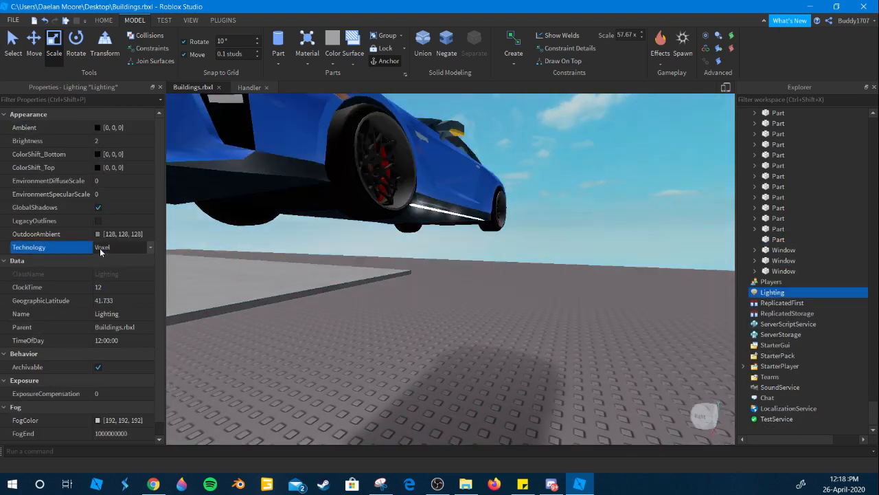
{"action": "scroll", "coordinate": [100, 248], "scroll_direction": "down", "scroll_amount": 2}
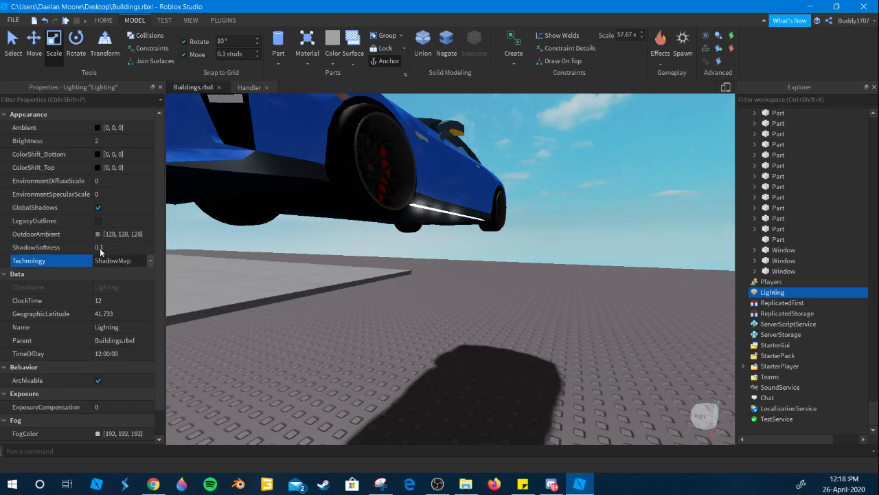
{"action": "scroll", "coordinate": [100, 251], "scroll_direction": "up", "scroll_amount": 1}
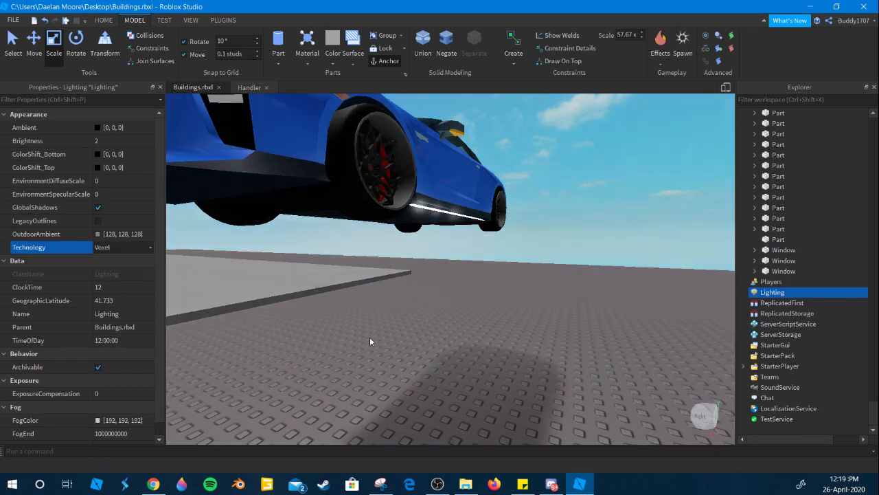
Select the neon strip under the car's side and examine its glow up close from several angles.
{"action": "right_click_drag", "start_coordinate": [364, 331], "coordinate": [361, 330]}
{"action": "key", "text": "w"}
{"action": "key", "text": "s"}
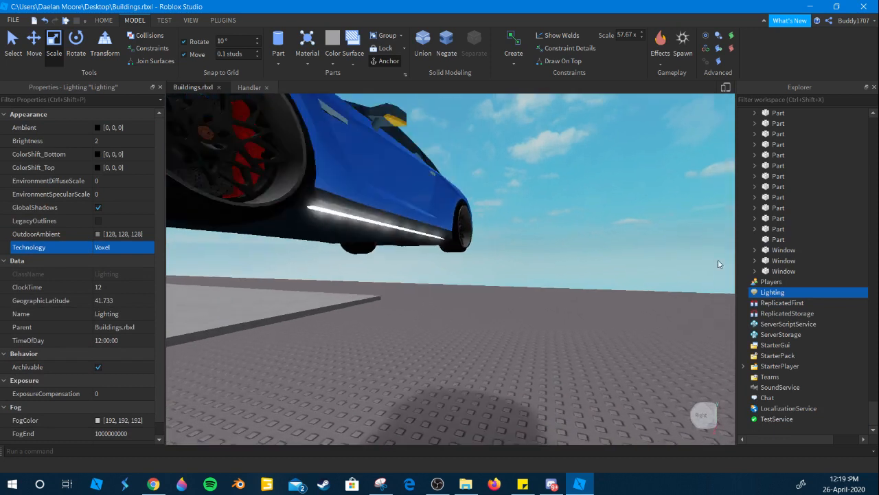
{"action": "key", "text": "w"}
{"action": "right_click_drag", "start_coordinate": [513, 251], "coordinate": [546, 244]}
{"action": "left_click", "coordinate": [318, 221]}
{"action": "key", "text": "f"}
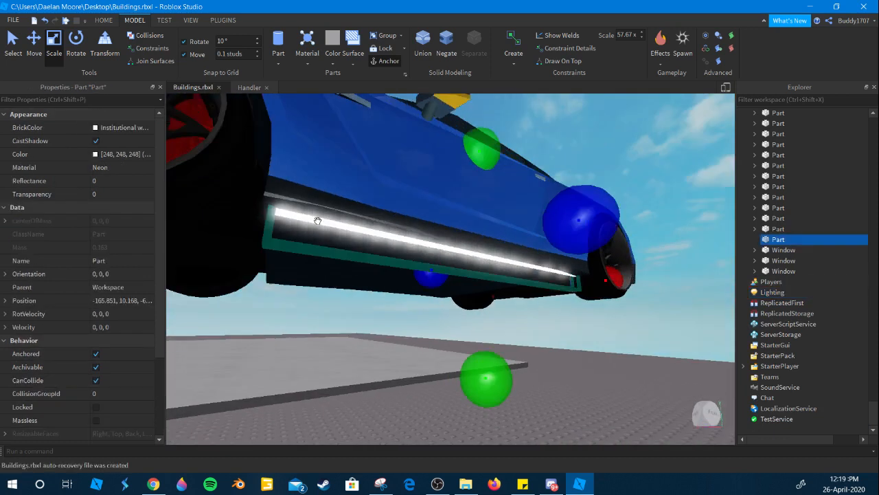
{"action": "right_click_drag", "start_coordinate": [395, 206], "coordinate": [392, 206]}
{"action": "key", "text": "d"}
{"action": "key", "text": "q"}
{"action": "key", "text": "a"}
{"action": "key", "text": "a"}
{"action": "right_click_drag", "start_coordinate": [296, 187], "coordinate": [299, 187]}
Preview custom blue, yellow, green, dark red and purple colors on the neon strip and cancel the color change.
{"action": "left_click", "coordinate": [148, 153]}
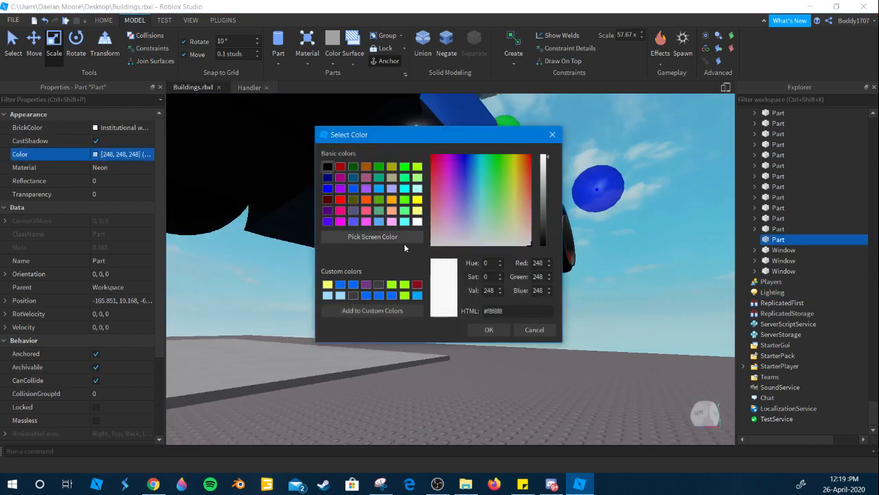
{"action": "left_click", "coordinate": [392, 296]}
{"action": "left_click_drag", "start_coordinate": [420, 141], "coordinate": [112, 169]}
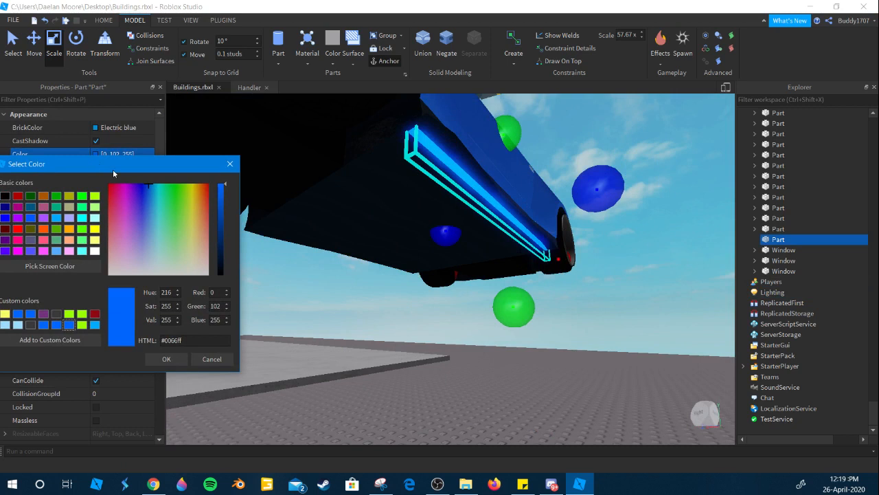
{"action": "left_click", "coordinate": [591, 340]}
{"action": "left_click", "coordinate": [5, 314]}
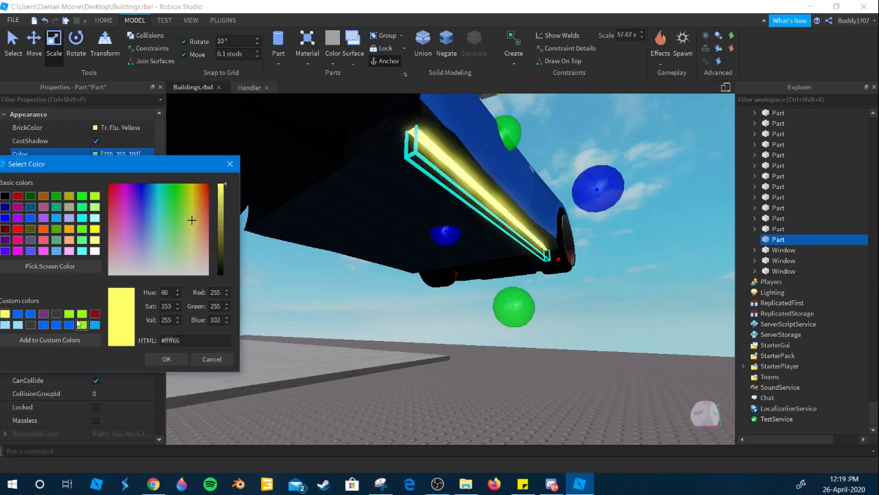
{"action": "left_click", "coordinate": [81, 323]}
{"action": "left_click", "coordinate": [95, 313]}
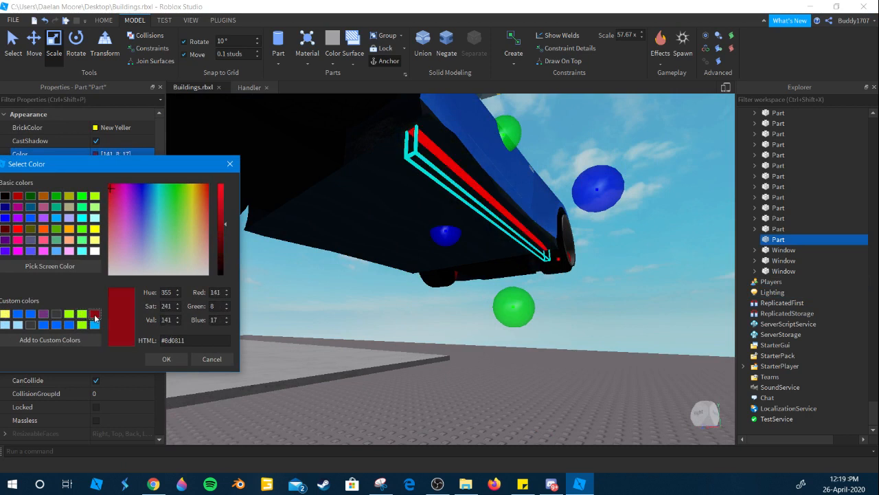
{"action": "left_click", "coordinate": [95, 324]}
{"action": "left_click", "coordinate": [43, 314]}
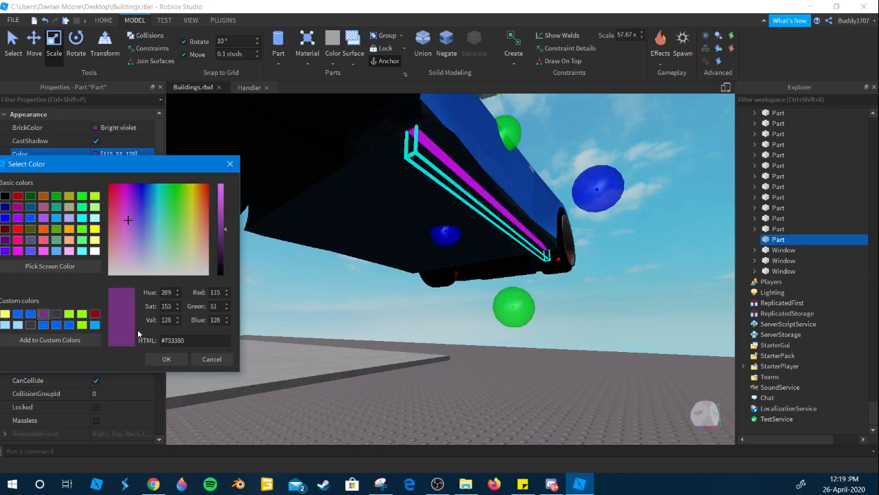
{"action": "left_click", "coordinate": [204, 360]}
Set the strip's BrickColor to Electric blue and its material to SmoothPlastic.
{"action": "right_click_drag", "start_coordinate": [205, 289], "coordinate": [206, 164]}
{"action": "left_click", "coordinate": [124, 128]}
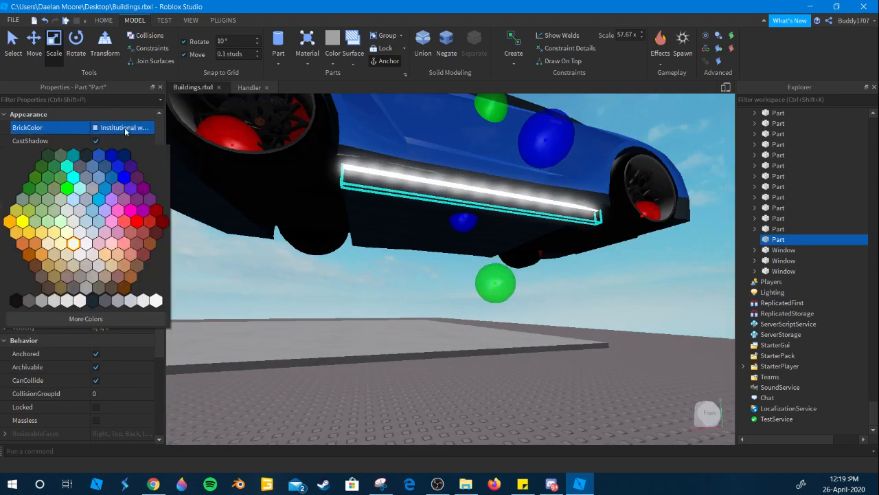
{"action": "left_click", "coordinate": [104, 189]}
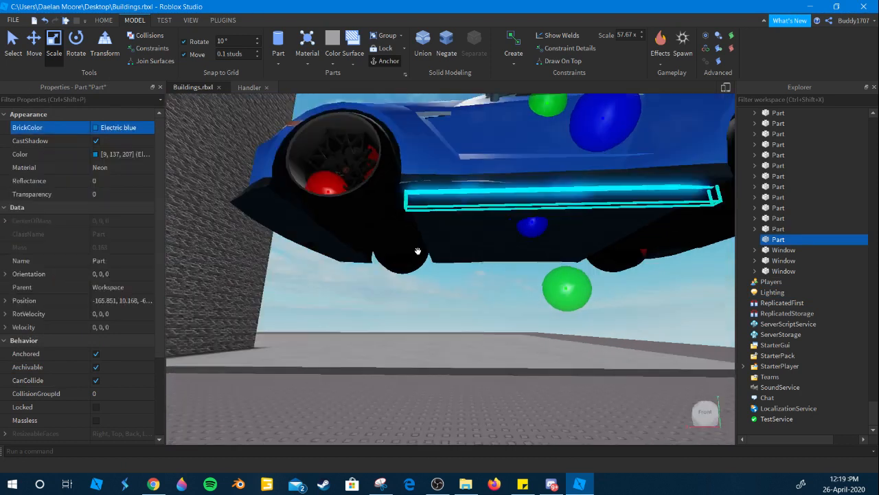
{"action": "scroll", "coordinate": [409, 243], "scroll_direction": "up", "scroll_amount": 2}
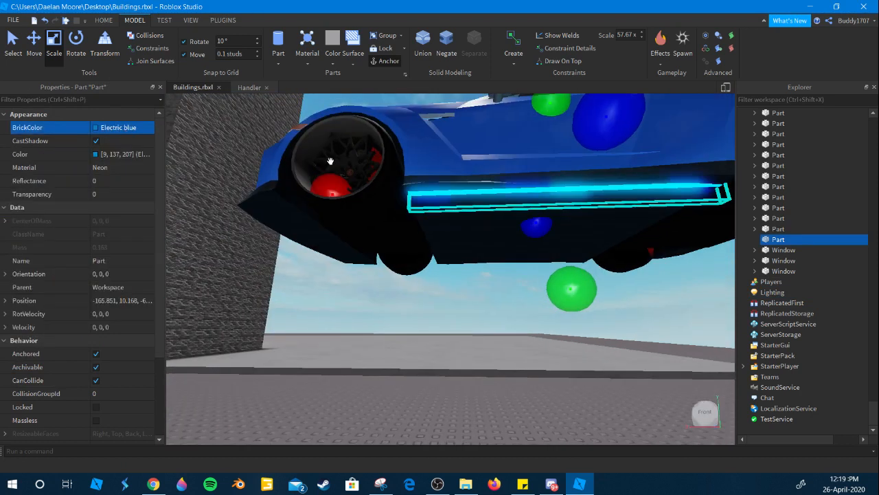
{"action": "left_click", "coordinate": [127, 172]}
{"action": "key", "text": "s"}
{"action": "right_click_drag", "start_coordinate": [407, 226], "coordinate": [518, 241]}
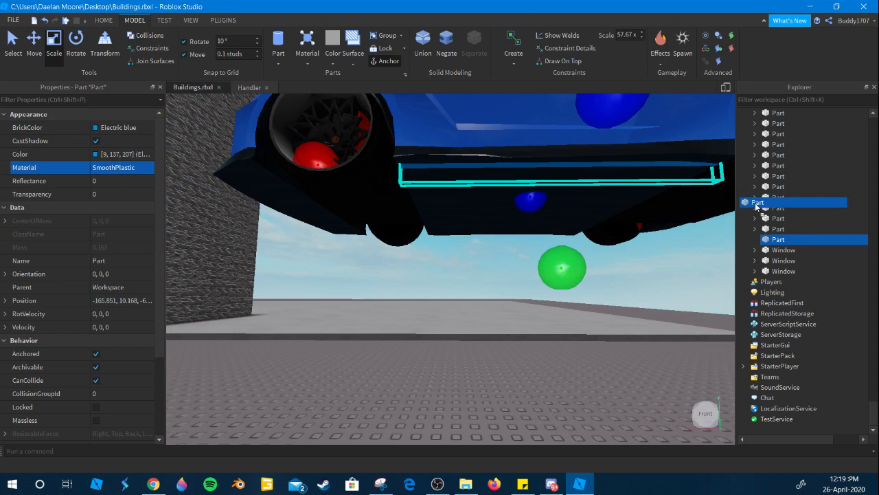
Move the strip part into the car's Lights model and rename it UGL.
{"action": "left_click_drag", "start_coordinate": [755, 202], "coordinate": [797, 137]}
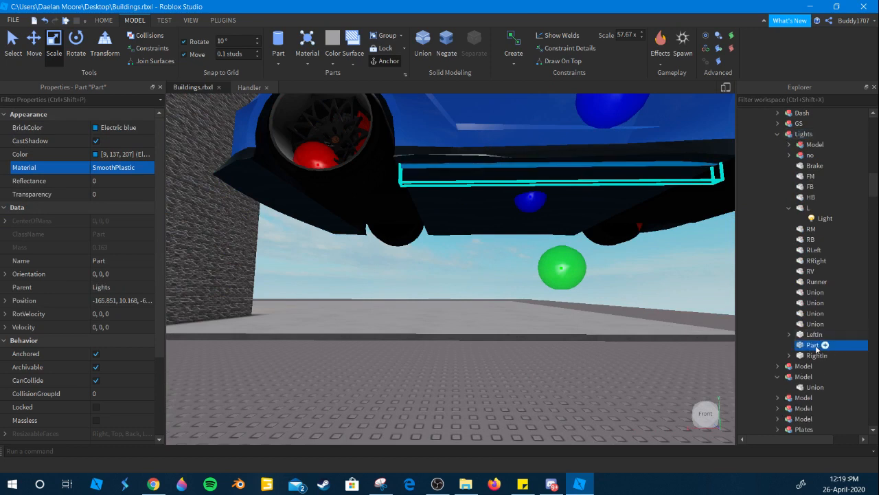
{"action": "double_click", "coordinate": [814, 345]}
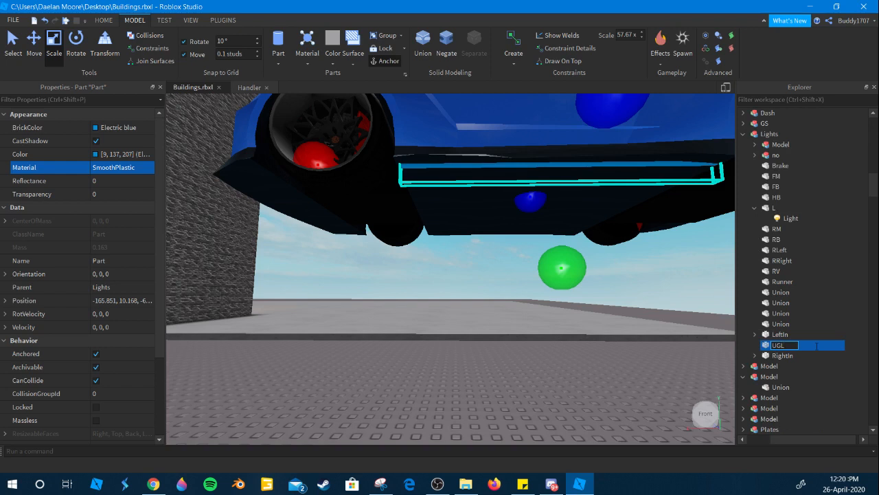
{"action": "right_click_drag", "start_coordinate": [624, 333], "coordinate": [628, 334]}
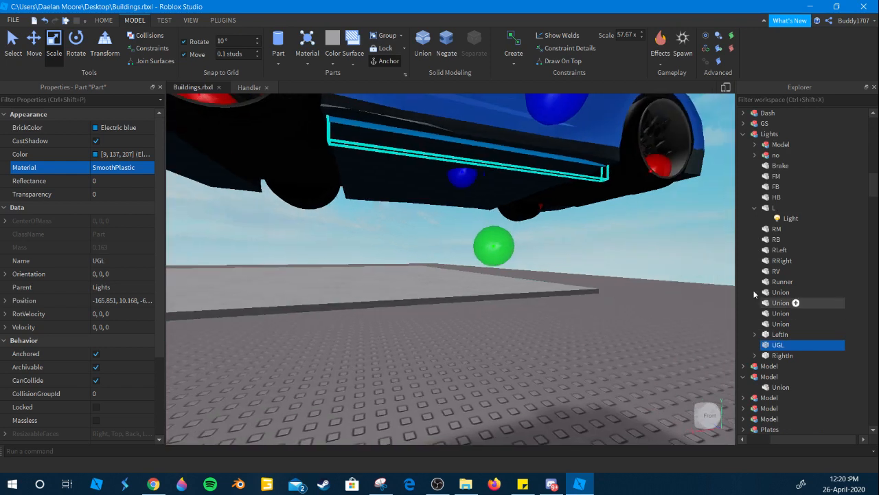
Duplicate the SurfaceLight in the L part and place the copy inside the UGL strip.
{"action": "left_click", "coordinate": [780, 219]}
{"action": "right_click_drag", "start_coordinate": [604, 245], "coordinate": [610, 247]}
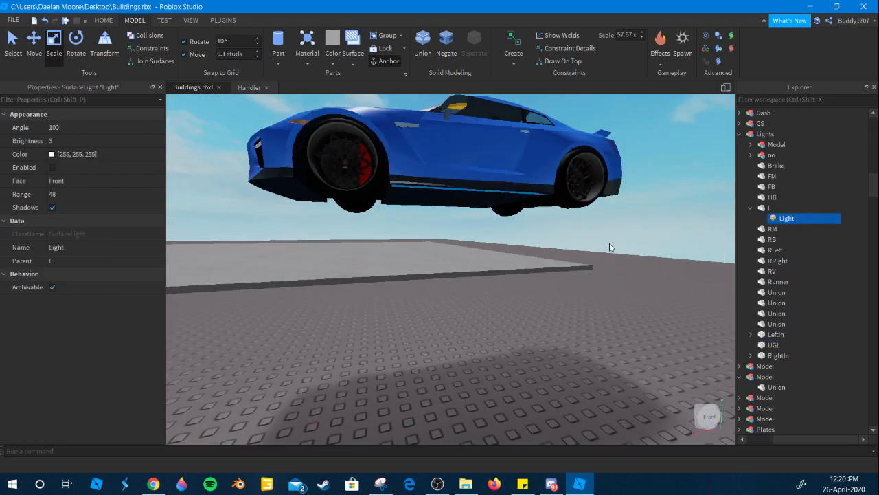
{"action": "key", "text": "ctrl+d"}
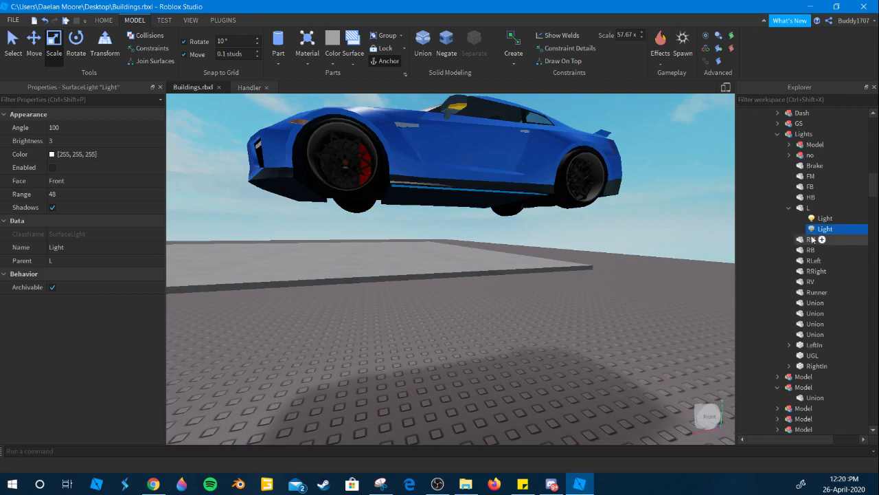
{"action": "left_click_drag", "start_coordinate": [820, 229], "coordinate": [809, 356]}
Lower the whole R35 car toward the baseplate and set the move increment to 1 stud.
{"action": "left_click_drag", "start_coordinate": [533, 186], "coordinate": [625, 329]}
{"action": "right_click_drag", "start_coordinate": [663, 361], "coordinate": [624, 330]}
{"action": "left_click_drag", "start_coordinate": [625, 329], "coordinate": [426, 171]}
{"action": "scroll", "coordinate": [426, 172], "scroll_direction": "down", "scroll_amount": 2}
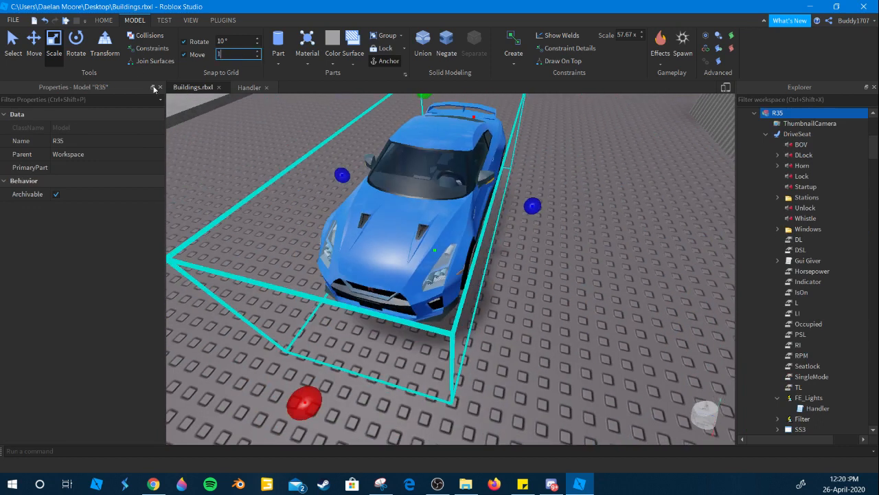
{"action": "left_click", "coordinate": [40, 52]}
{"action": "scroll", "coordinate": [503, 213], "scroll_direction": "down", "scroll_amount": 7}
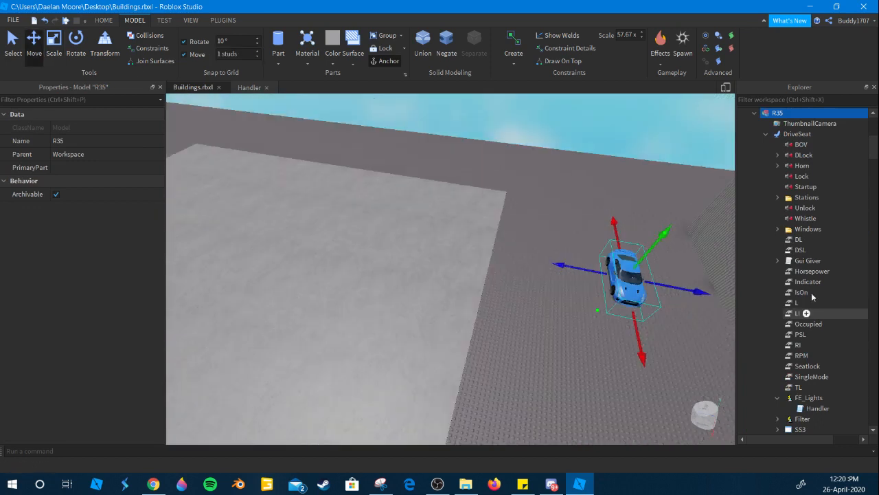
Collapse the R35, Splitter and bmw supra modified models in the object tree.
{"action": "left_click", "coordinate": [756, 112]}
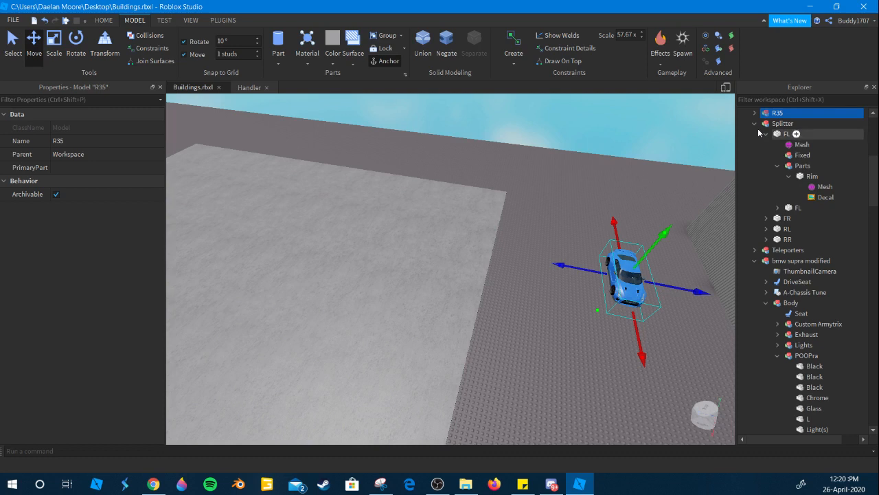
{"action": "left_click", "coordinate": [756, 134]}
{"action": "left_click", "coordinate": [754, 166]}
{"action": "left_click", "coordinate": [754, 135]}
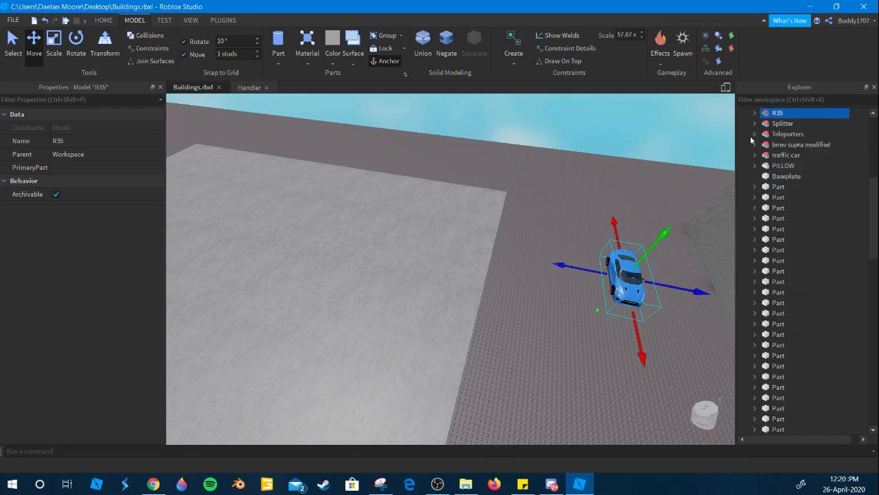
Set the Lighting service's ClockTime to 0 to make the scene night.
{"action": "scroll", "coordinate": [779, 223], "scroll_direction": "down", "scroll_amount": 18}
{"action": "right_click_drag", "start_coordinate": [475, 293], "coordinate": [693, 305]}
{"action": "key", "text": "w"}
{"action": "key", "text": "d"}
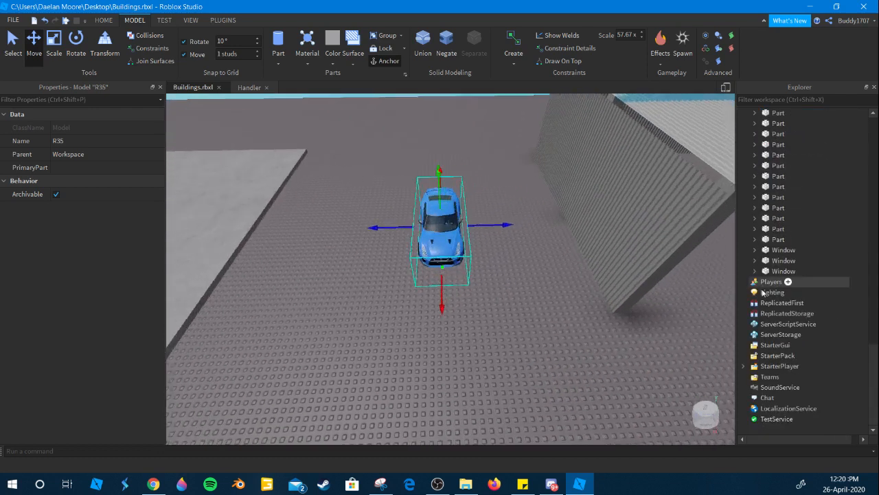
{"action": "left_click", "coordinate": [767, 292]}
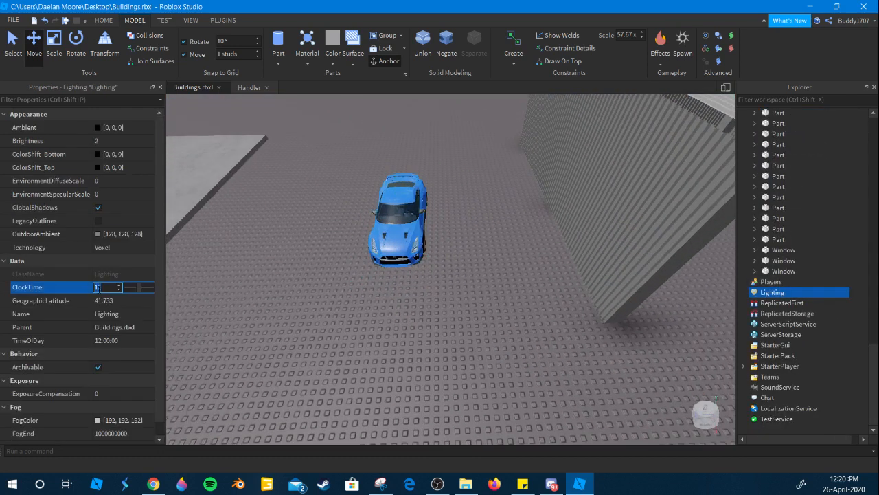
{"action": "type", "text": "0"}
{"action": "key", "text": "Return"}
{"action": "right_click_drag", "start_coordinate": [516, 291], "coordinate": [516, 290]}
{"action": "key", "text": "w"}
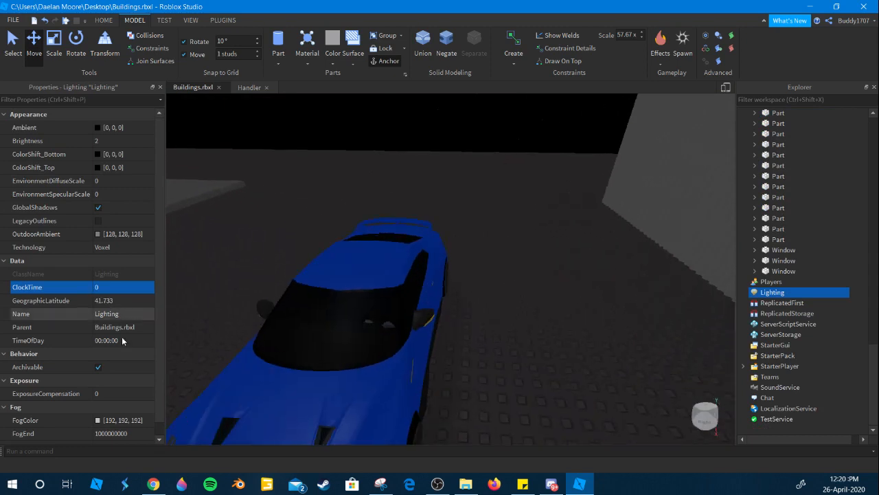
Turn off Archivable for the Lighting service and set its Technology to ShadowMap.
{"action": "left_click", "coordinate": [130, 314]}
{"action": "scroll", "coordinate": [131, 340], "scroll_direction": "down", "scroll_amount": 1}
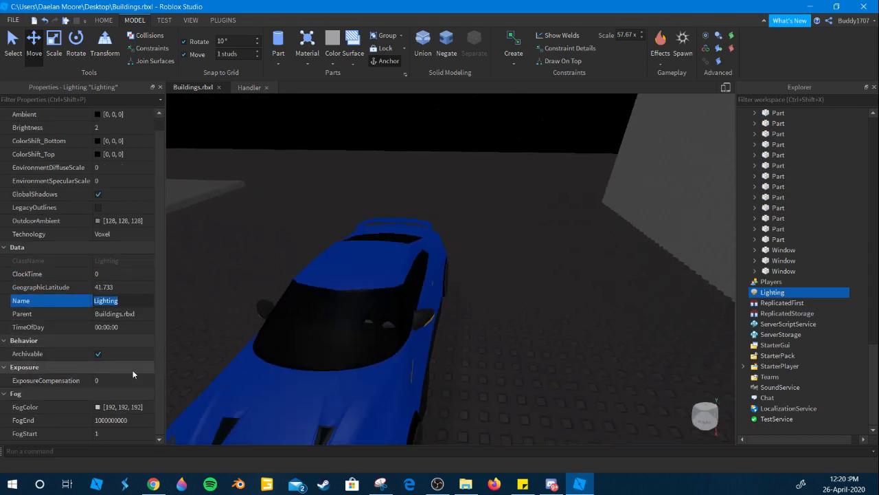
{"action": "left_click", "coordinate": [123, 348]}
{"action": "scroll", "coordinate": [123, 347], "scroll_direction": "up", "scroll_amount": 1}
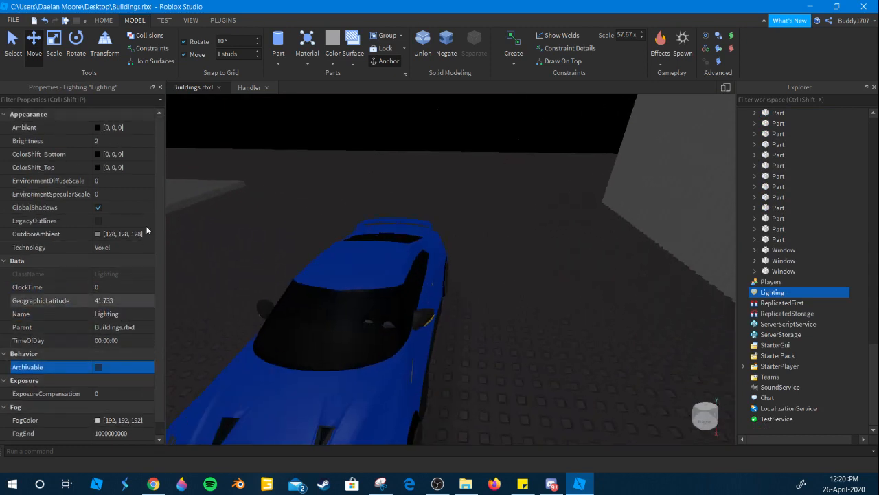
{"action": "scroll", "coordinate": [143, 235], "scroll_direction": "down", "scroll_amount": 1}
{"action": "left_click", "coordinate": [114, 232]}
{"action": "left_click", "coordinate": [117, 251]}
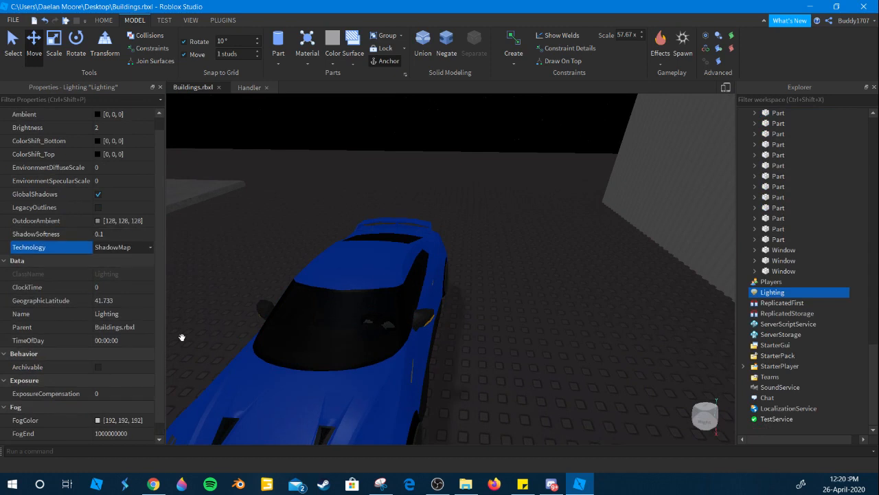
Select the Light inside the UGL strip under the car and enable it.
{"action": "right_click_drag", "start_coordinate": [277, 334], "coordinate": [318, 308]}
{"action": "left_click", "coordinate": [318, 308]}
{"action": "right_click_drag", "start_coordinate": [494, 328], "coordinate": [494, 328]}
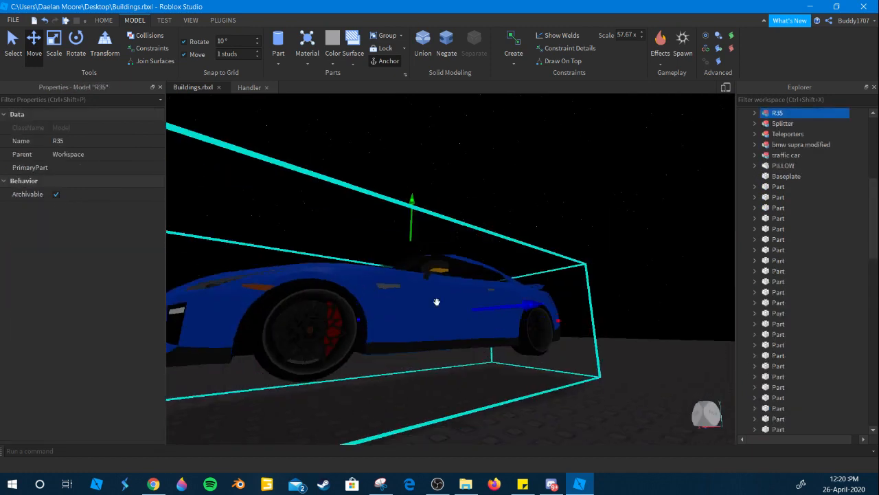
{"action": "scroll", "coordinate": [438, 296], "scroll_direction": "up", "scroll_amount": 5}
{"action": "left_click", "coordinate": [428, 246]}
{"action": "right_click_drag", "start_coordinate": [434, 278], "coordinate": [435, 278]}
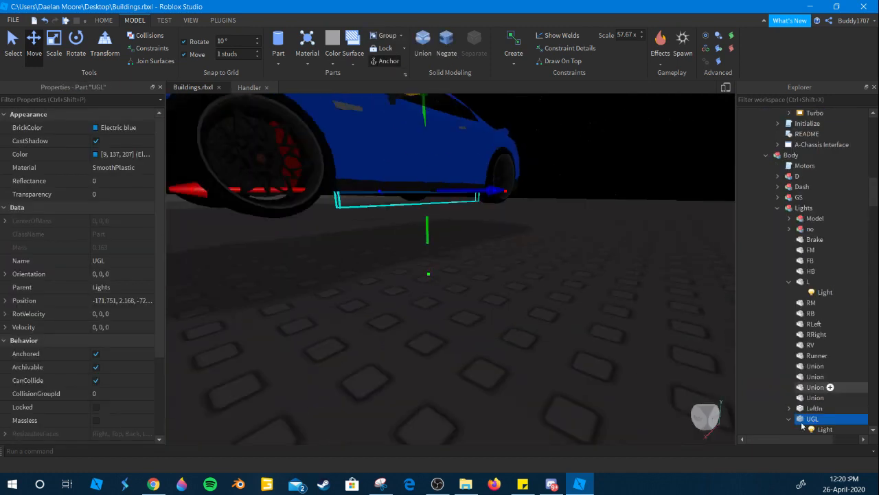
{"action": "key", "text": "e"}
{"action": "left_click", "coordinate": [823, 430]}
{"action": "right_click_drag", "start_coordinate": [353, 259], "coordinate": [353, 259]}
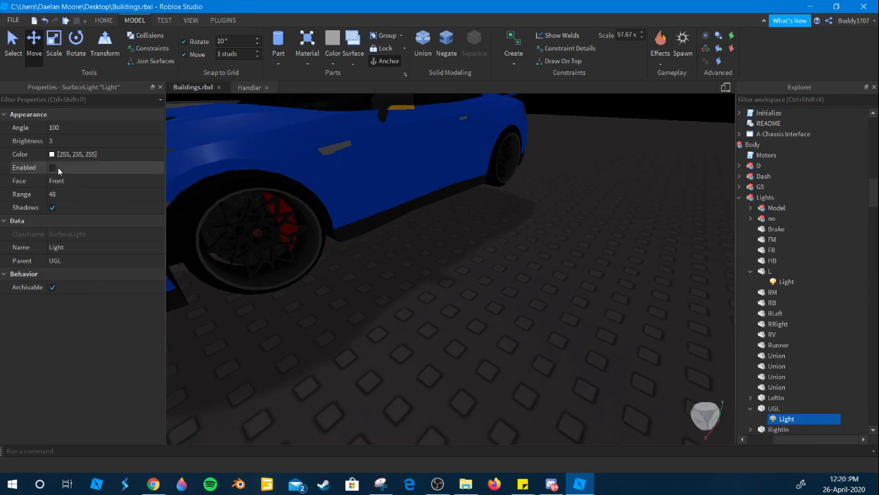
{"action": "left_click", "coordinate": [57, 167]}
Shift the R35 car across the baseplate and lower it by 1 stud.
{"action": "scroll", "coordinate": [551, 229], "scroll_direction": "down", "scroll_amount": 4}
{"action": "right_click_drag", "start_coordinate": [552, 229], "coordinate": [440, 227]}
{"action": "scroll", "coordinate": [472, 228], "scroll_direction": "up", "scroll_amount": 3}
{"action": "left_click", "coordinate": [371, 228]}
{"action": "scroll", "coordinate": [362, 258], "scroll_direction": "down", "scroll_amount": 3}
{"action": "scroll", "coordinate": [343, 182], "scroll_direction": "up", "scroll_amount": 1}
{"action": "left_click_drag", "start_coordinate": [334, 128], "coordinate": [345, 140]}
{"action": "scroll", "coordinate": [347, 140], "scroll_direction": "up", "scroll_amount": 5}
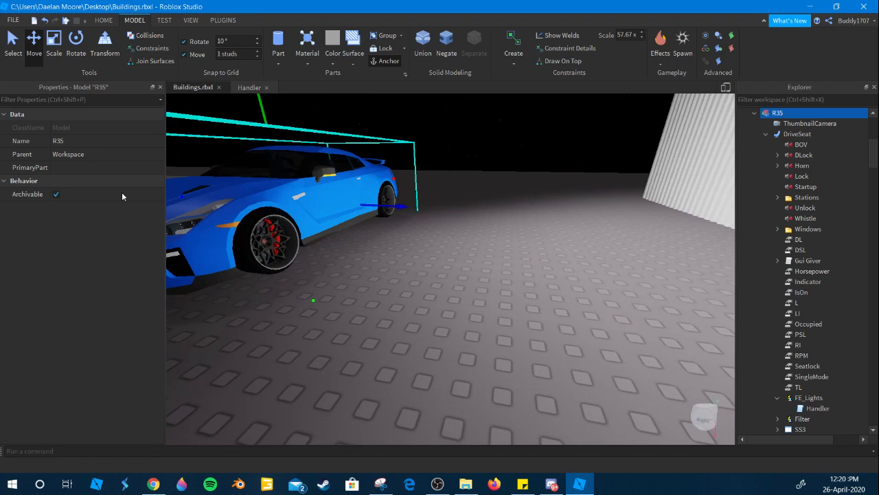
Find the UGL strip beneath the car's side and select the Light inside it.
{"action": "scroll", "coordinate": [458, 267], "scroll_direction": "up", "scroll_amount": 4}
{"action": "right_click_drag", "start_coordinate": [457, 266], "coordinate": [425, 291]}
{"action": "left_click", "coordinate": [425, 291]}
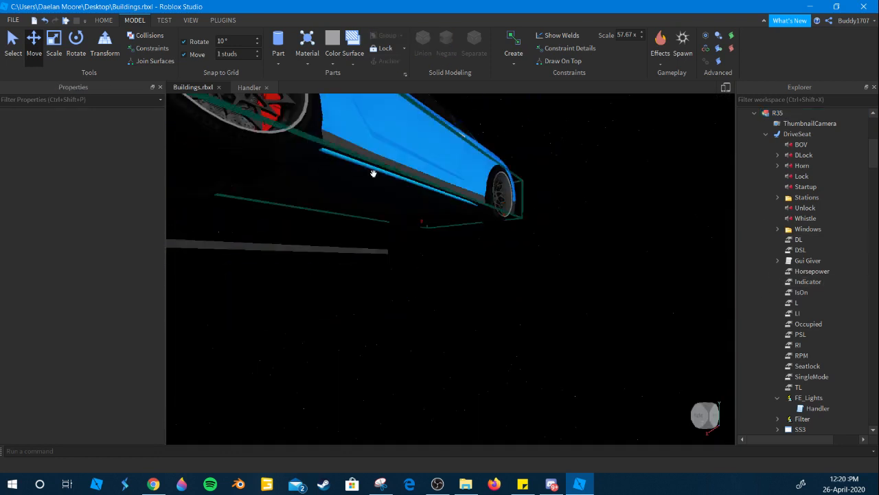
{"action": "left_click", "coordinate": [371, 166]}
{"action": "key", "text": "f"}
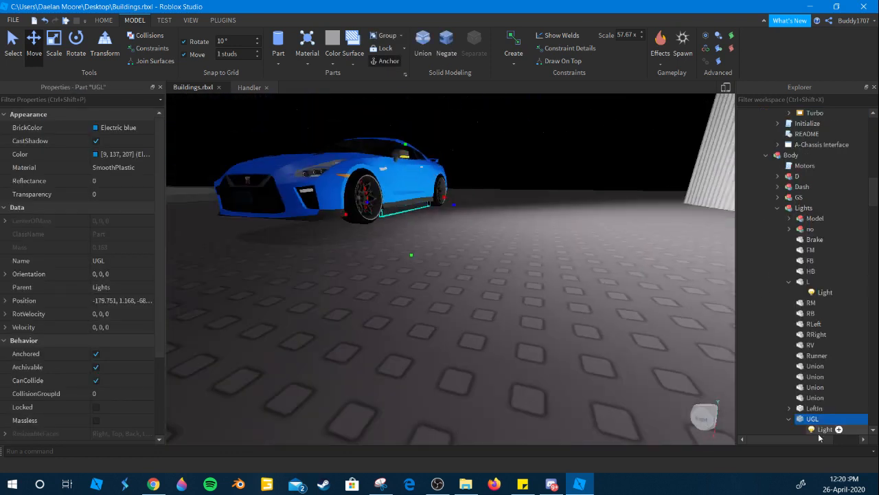
{"action": "left_click", "coordinate": [824, 429]}
{"action": "key", "text": "f"}
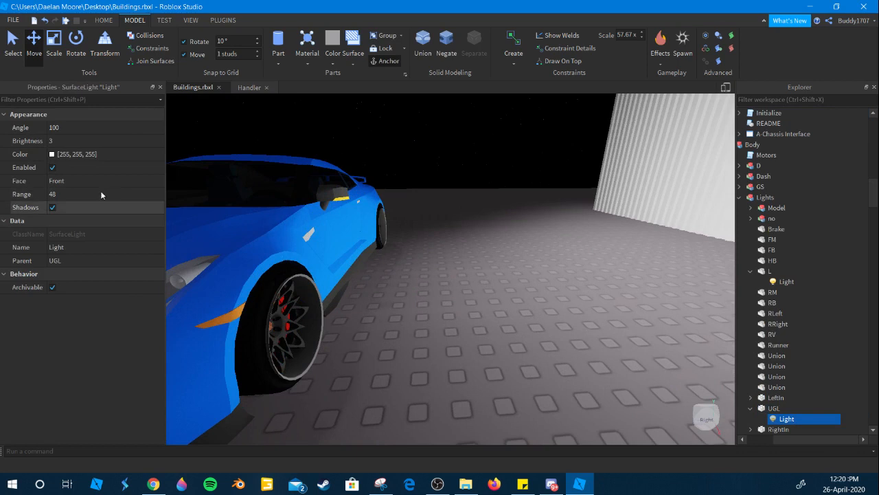
Try another Face direction for the UGL light, check the car's lighting, and return Face to Front.
{"action": "left_click", "coordinate": [94, 179]}
{"action": "scroll", "coordinate": [95, 179], "scroll_direction": "up", "scroll_amount": 2}
{"action": "right_click_drag", "start_coordinate": [573, 282], "coordinate": [566, 282]}
{"action": "key", "text": "w"}
{"action": "mouse_move", "coordinate": [218, 191]}
{"action": "right_mouse_down"}
{"action": "mouse_move", "coordinate": [225, 199]}
{"action": "mouse_move", "coordinate": [218, 191]}
{"action": "right_mouse_up"}
{"action": "key", "text": "s"}
{"action": "left_click", "coordinate": [80, 182]}
{"action": "scroll", "coordinate": [80, 182], "scroll_direction": "down", "scroll_amount": 2}
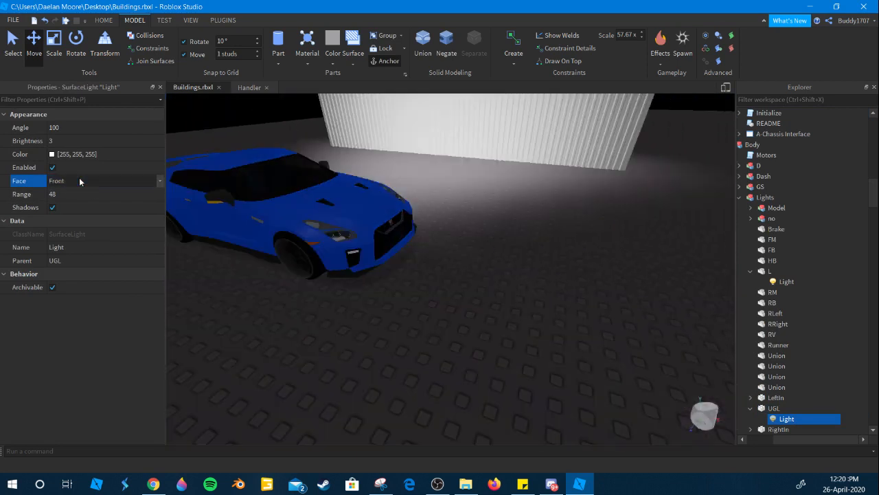
Set the UGL light's Face to Bottom and check the illumination around and inside the car.
{"action": "scroll", "coordinate": [79, 182], "scroll_direction": "up", "scroll_amount": 3}
{"action": "scroll", "coordinate": [82, 182], "scroll_direction": "down", "scroll_amount": 2}
{"action": "right_click_drag", "start_coordinate": [427, 266], "coordinate": [398, 262]}
{"action": "key", "text": "w"}
{"action": "key", "text": "s"}
{"action": "key", "text": "w"}
{"action": "key", "text": "w"}
{"action": "left_click", "coordinate": [144, 186]}
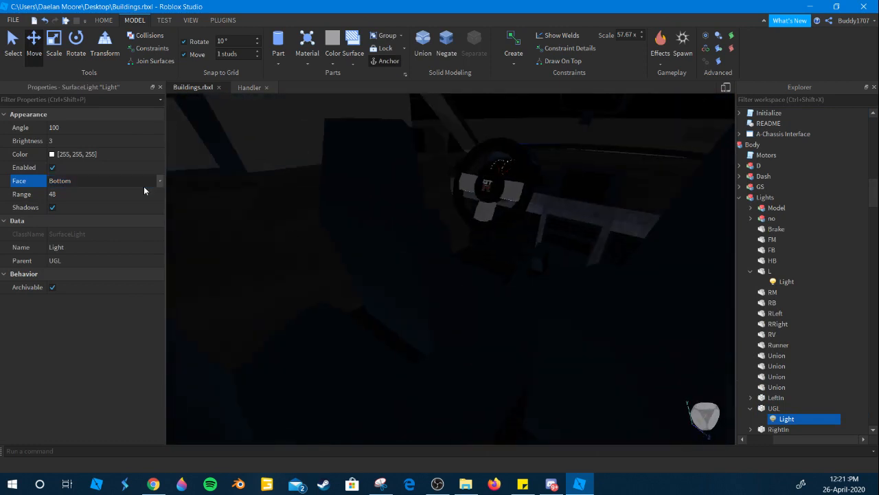
Try Top as the UGL light's Face, view the car's side, and set Face to Front.
{"action": "scroll", "coordinate": [144, 187], "scroll_direction": "up", "scroll_amount": 3}
{"action": "right_click_drag", "start_coordinate": [355, 177], "coordinate": [354, 177]}
{"action": "key", "text": "s"}
{"action": "right_click_drag", "start_coordinate": [434, 300], "coordinate": [438, 293]}
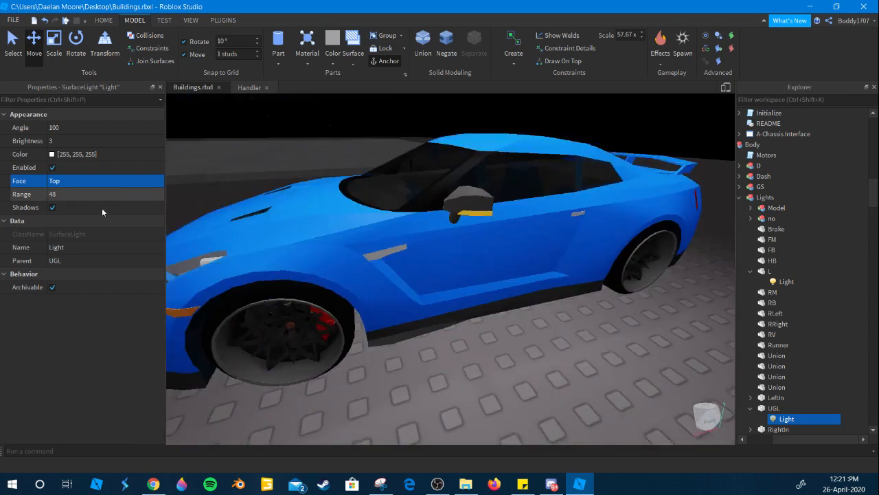
{"action": "key", "text": "s"}
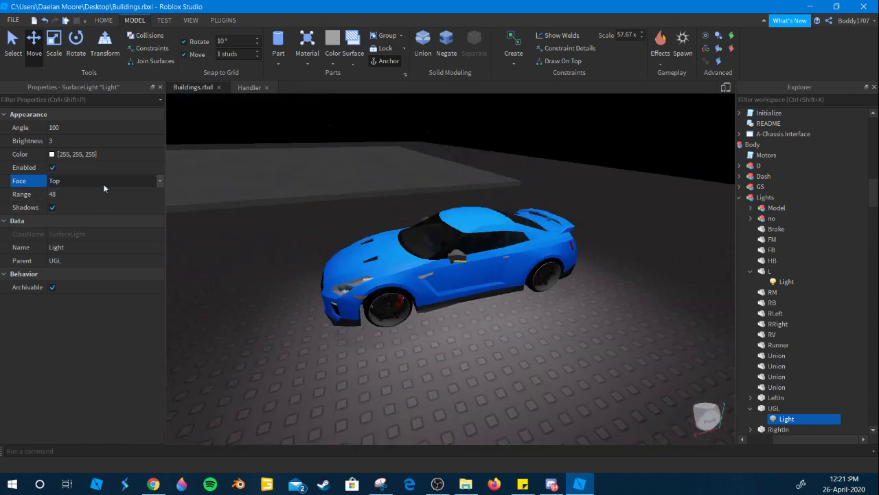
{"action": "scroll", "coordinate": [99, 189], "scroll_direction": "down", "scroll_amount": 4}
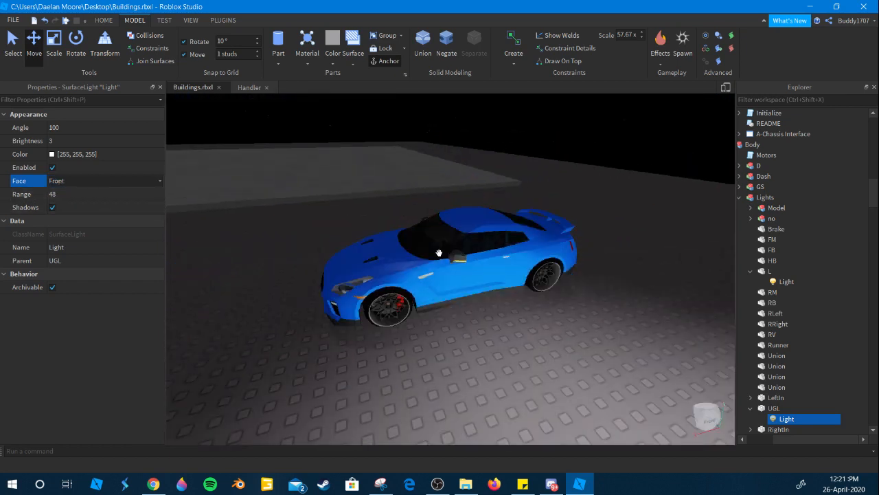
Set the UGL light's Brightness to 0.5 and its Range to 15.
{"action": "right_click_drag", "start_coordinate": [432, 254], "coordinate": [432, 254]}
{"action": "key", "text": "s"}
{"action": "left_click", "coordinate": [69, 141]}
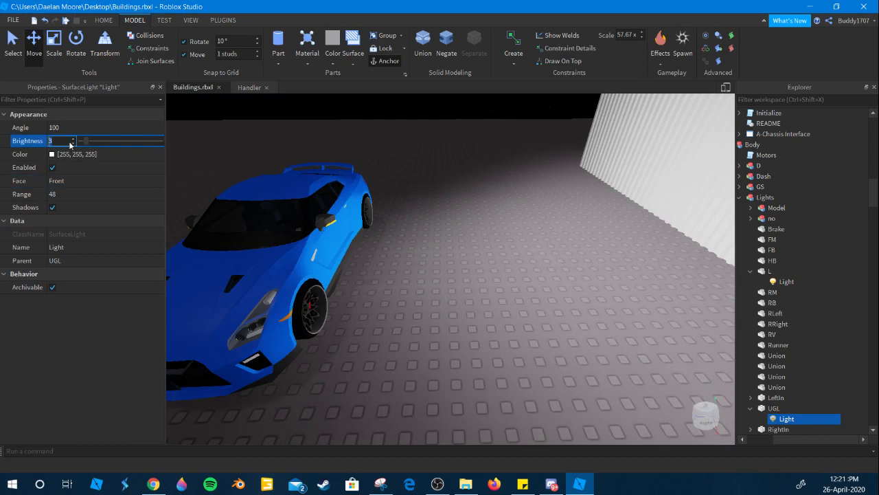
{"action": "type", "text": ".5"}
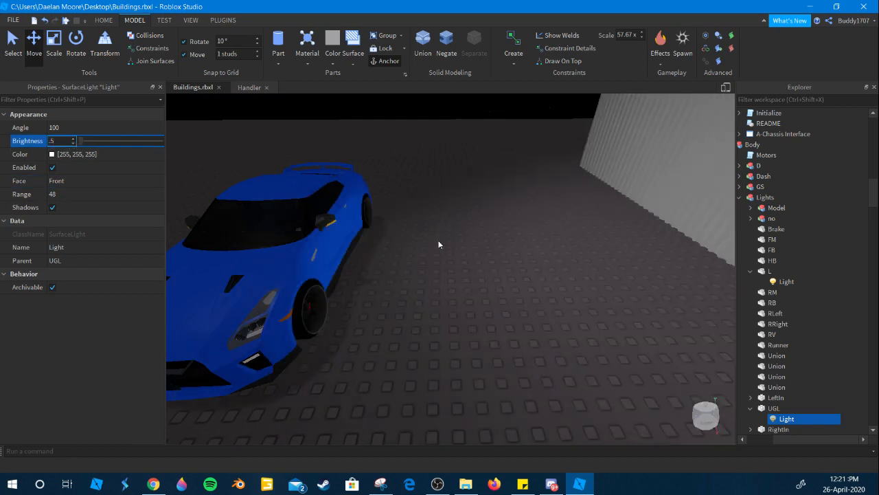
{"action": "left_click", "coordinate": [61, 194]}
{"action": "type", "text": "1"}
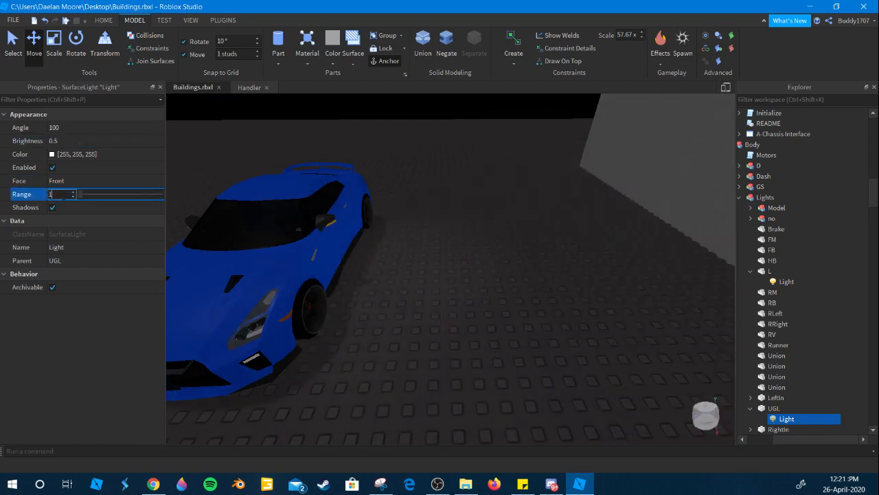
{"action": "type", "text": "0"}
{"action": "key", "text": "BackSpace"}
{"action": "key", "text": "BackSpace"}
{"action": "type", "text": "15"}
{"action": "right_click_drag", "start_coordinate": [193, 240], "coordinate": [204, 254]}
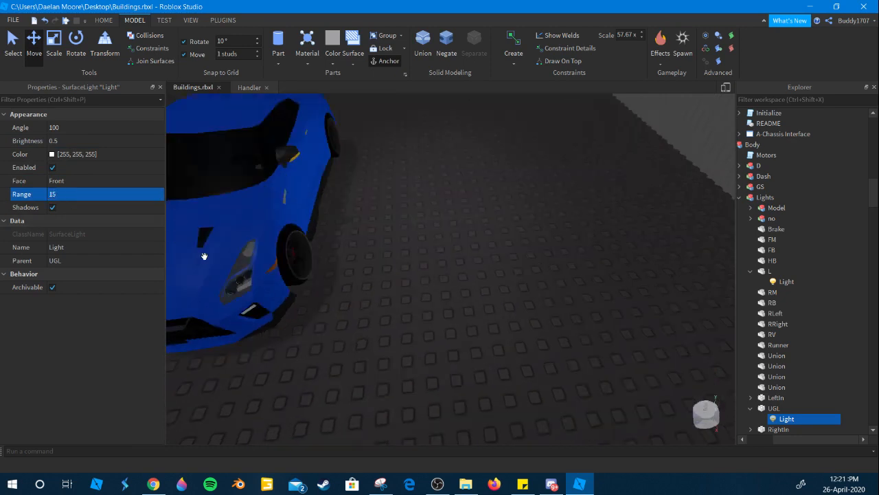
{"action": "scroll", "coordinate": [361, 230], "scroll_direction": "up", "scroll_amount": 3}
{"action": "right_click_drag", "start_coordinate": [361, 229], "coordinate": [371, 215]}
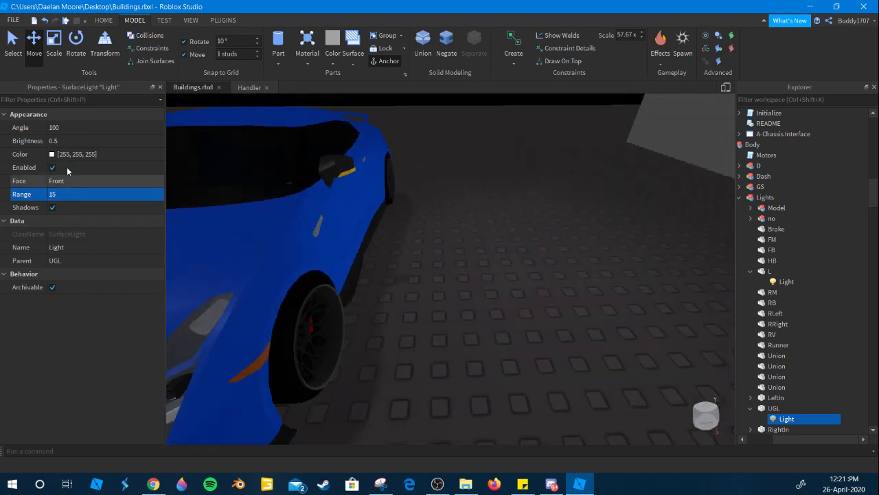
Try Brightness 3 on the UGL light, set it to 2, and view the glow from beneath the car.
{"action": "left_click", "coordinate": [79, 142]}
{"action": "type", "text": "3"}
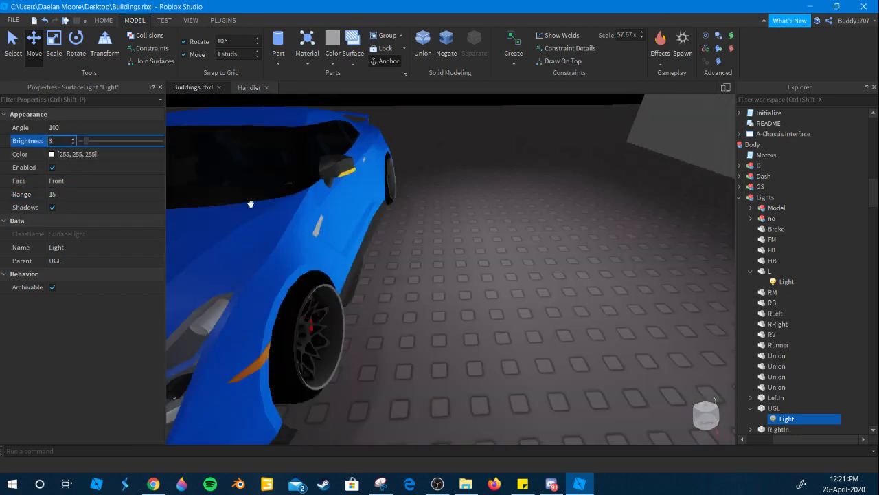
{"action": "key", "text": "BackSpace"}
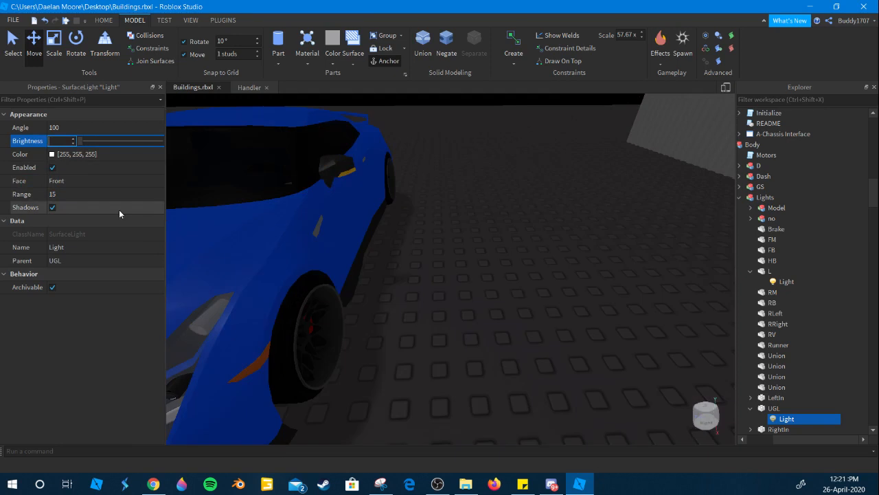
{"action": "type", "text": "2"}
{"action": "right_click_drag", "start_coordinate": [612, 295], "coordinate": [614, 298]}
{"action": "key", "text": "w"}
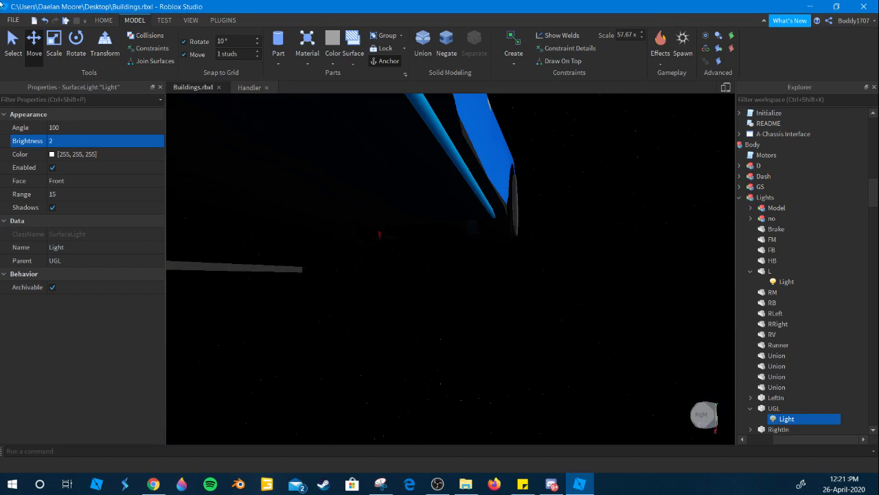
Duplicate the UGL strip and move the copy beneath the car toward the opposite side, using 0.1-stud increments.
{"action": "left_click", "coordinate": [776, 408]}
{"action": "key", "text": "f"}
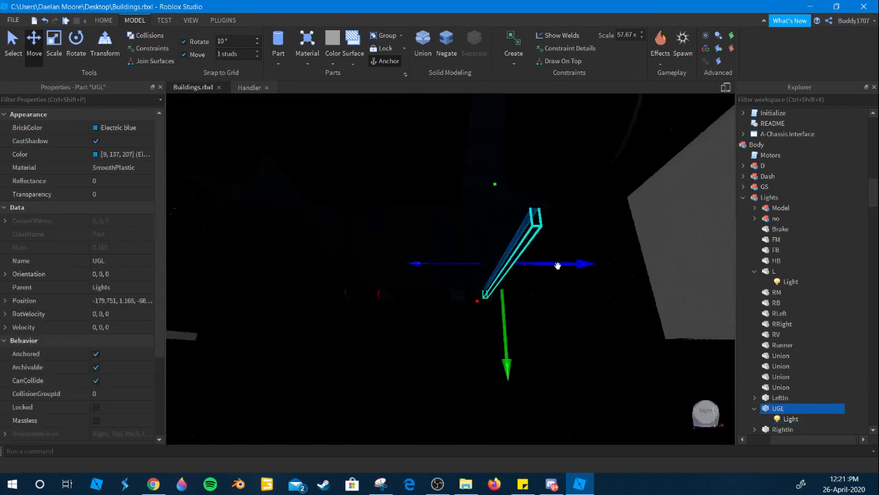
{"action": "key", "text": "ctrl+d"}
{"action": "left_click_drag", "start_coordinate": [543, 262], "coordinate": [467, 255]}
{"action": "mouse_move", "coordinate": [467, 255]}
{"action": "right_mouse_down"}
{"action": "mouse_move", "coordinate": [461, 251]}
{"action": "mouse_move", "coordinate": [483, 263]}
{"action": "mouse_move", "coordinate": [474, 263]}
{"action": "right_mouse_up"}
Delete the Light objects from both UGL strips.
{"action": "scroll", "coordinate": [471, 264], "scroll_direction": "down", "scroll_amount": 4}
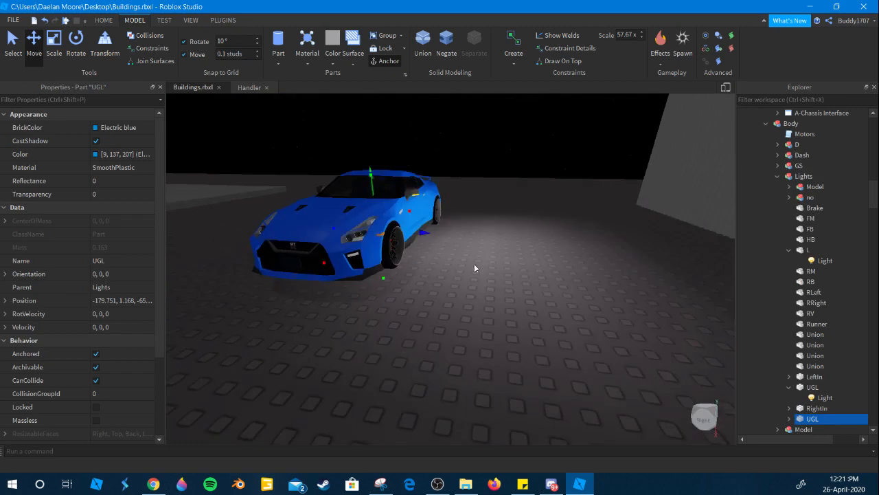
{"action": "scroll", "coordinate": [474, 264], "scroll_direction": "up", "scroll_amount": 3}
{"action": "left_click_drag", "start_coordinate": [818, 401], "coordinate": [771, 422]}
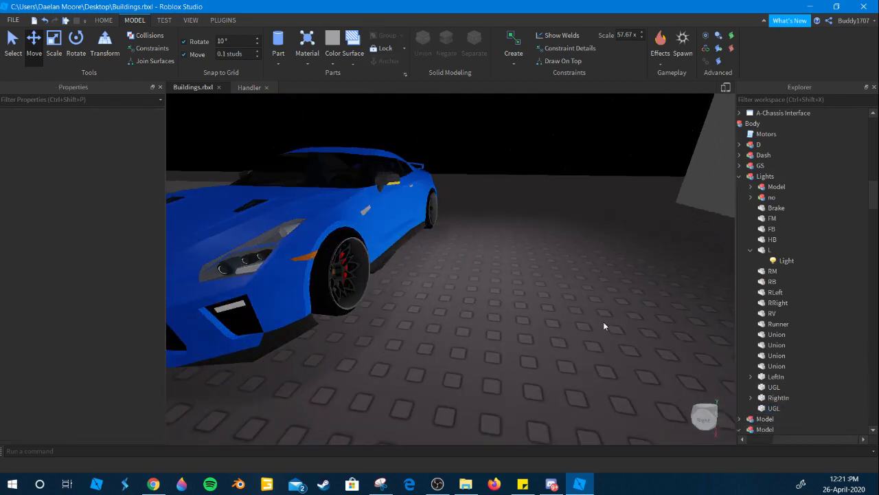
Undo the last deletion of a Light object from the UGL strip.
{"action": "key", "text": "ctrl+z"}
{"action": "scroll", "coordinate": [607, 328], "scroll_direction": "up", "scroll_amount": 5}
{"action": "mouse_move", "coordinate": [607, 327]}
{"action": "right_mouse_down"}
{"action": "mouse_move", "coordinate": [627, 326]}
{"action": "mouse_move", "coordinate": [607, 325]}
{"action": "right_mouse_up"}
{"action": "scroll", "coordinate": [607, 325], "scroll_direction": "up", "scroll_amount": 2}
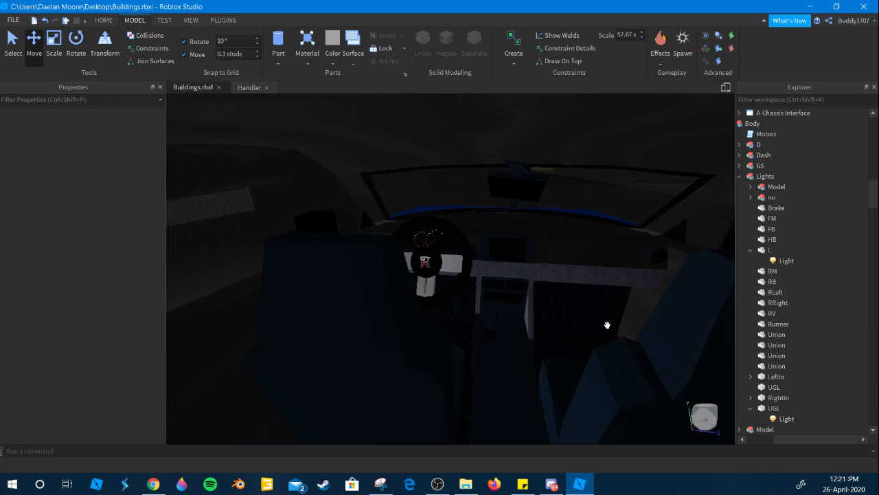
{"action": "scroll", "coordinate": [607, 325], "scroll_direction": "up", "scroll_amount": 1}
{"action": "scroll", "coordinate": [655, 334], "scroll_direction": "down", "scroll_amount": 3}
Set the restored UGL light's Brightness to 1 and Range to 10.
{"action": "left_click", "coordinate": [790, 419]}
{"action": "key", "text": "f"}
{"action": "scroll", "coordinate": [484, 280], "scroll_direction": "down", "scroll_amount": 2}
{"action": "right_click_drag", "start_coordinate": [474, 278], "coordinate": [483, 280]}
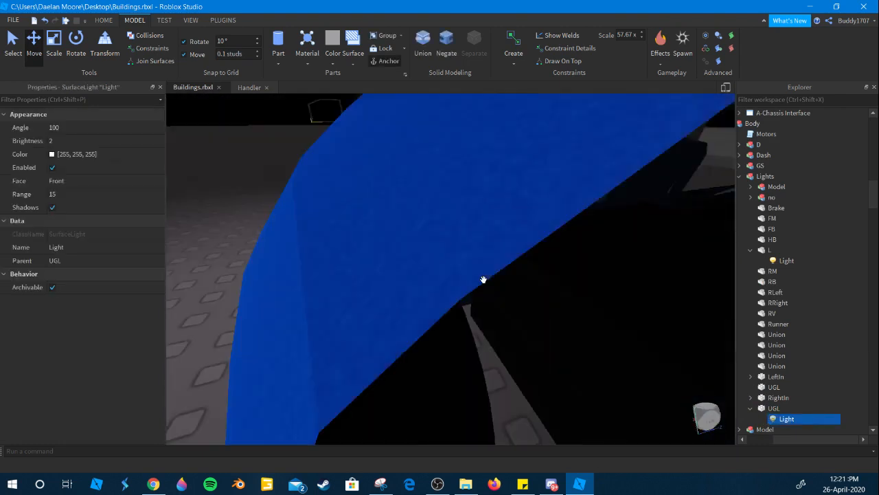
{"action": "scroll", "coordinate": [483, 280], "scroll_direction": "down", "scroll_amount": 3}
{"action": "right_click_drag", "start_coordinate": [364, 269], "coordinate": [383, 270]}
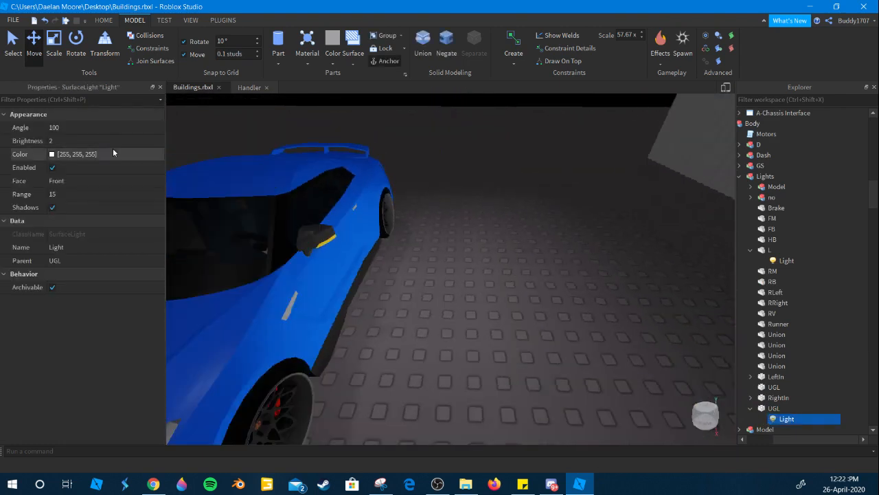
{"action": "left_click", "coordinate": [103, 141]}
{"action": "type", "text": "1"}
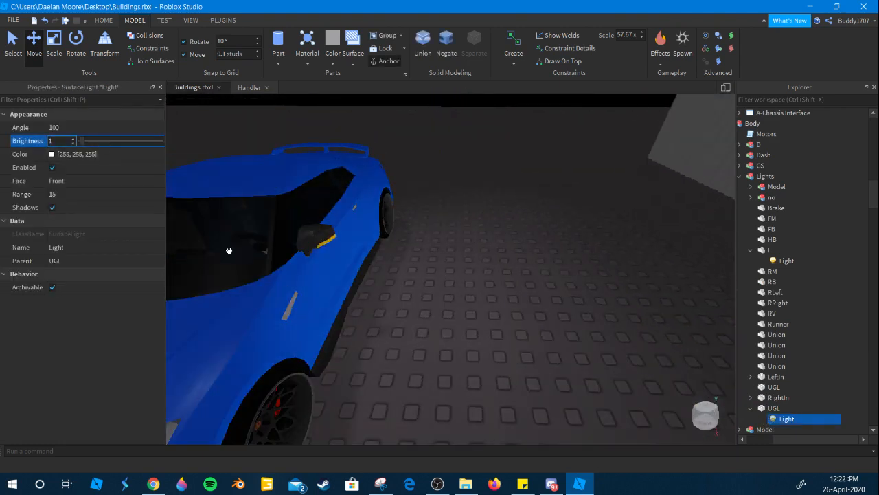
{"action": "left_click", "coordinate": [88, 198]}
{"action": "type", "text": "10"}
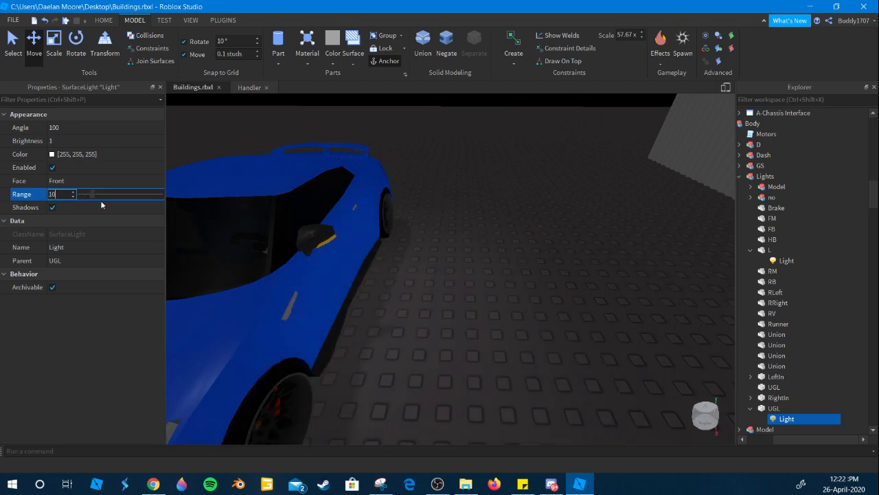
{"action": "right_click_drag", "start_coordinate": [322, 238], "coordinate": [318, 238]}
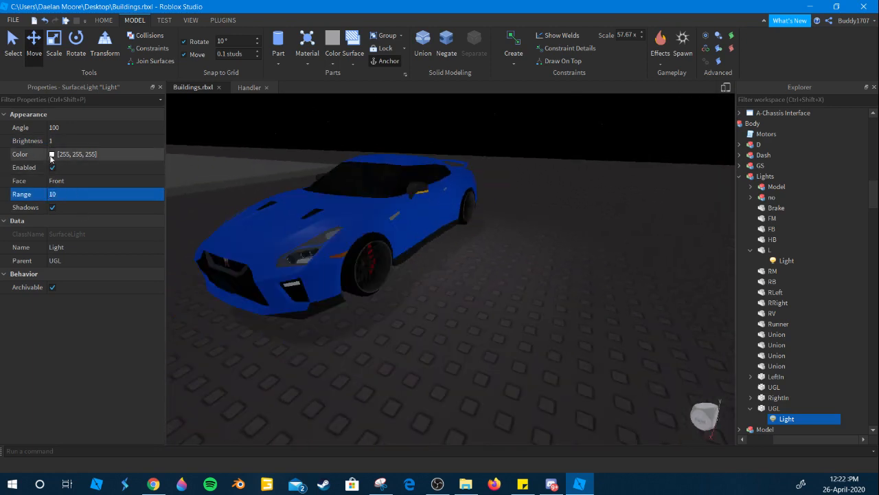
Color the UGL light blue [0, 102, 255] and view its glow beneath the car.
{"action": "left_click", "coordinate": [52, 153]}
{"action": "left_click", "coordinate": [379, 295]}
{"action": "left_click", "coordinate": [488, 329]}
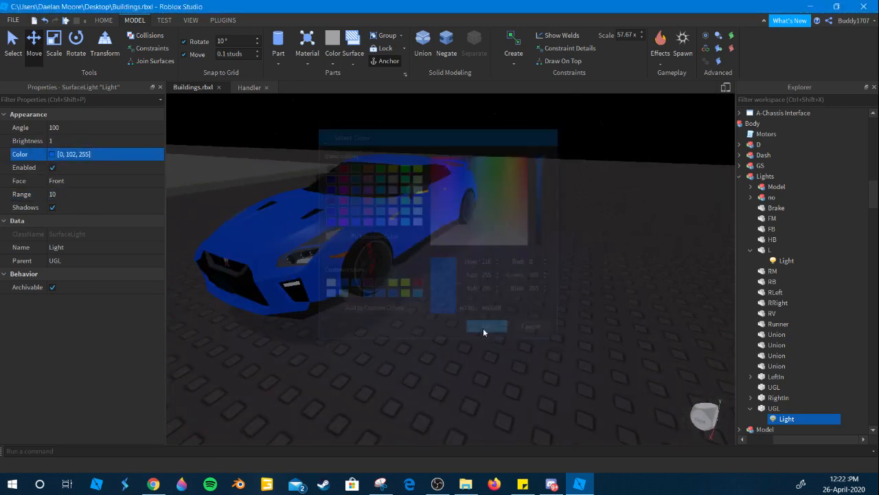
{"action": "scroll", "coordinate": [421, 247], "scroll_direction": "up", "scroll_amount": 6}
{"action": "right_click_drag", "start_coordinate": [418, 260], "coordinate": [587, 377]}
Duplicate the lit UGL strip, try rotating the copy about its vertical axis in 10° increments, and deselect it.
{"action": "left_click", "coordinate": [764, 410]}
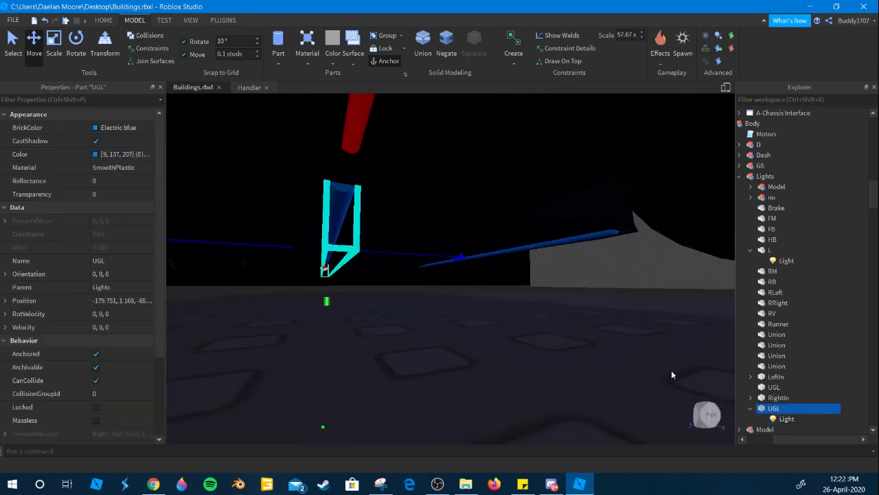
{"action": "right_click_drag", "start_coordinate": [624, 345], "coordinate": [624, 345]}
{"action": "key", "text": "ctrl+d"}
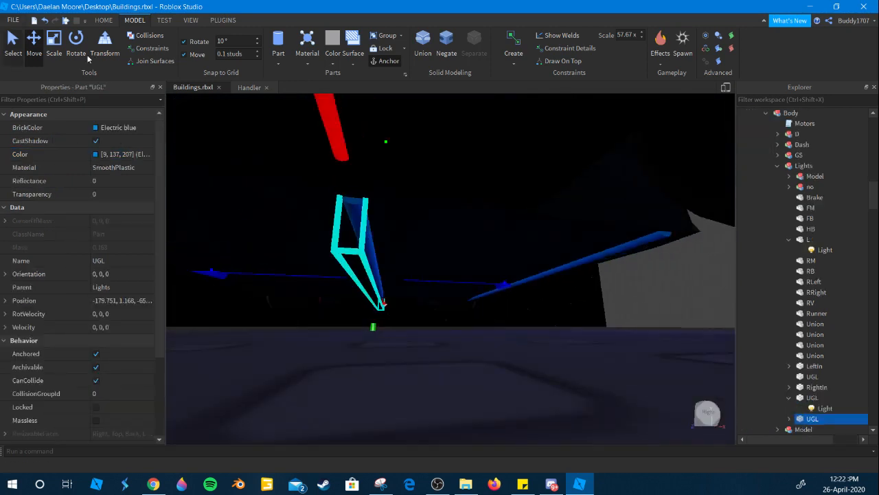
{"action": "left_click", "coordinate": [81, 52]}
{"action": "right_click_drag", "start_coordinate": [494, 308], "coordinate": [406, 191]}
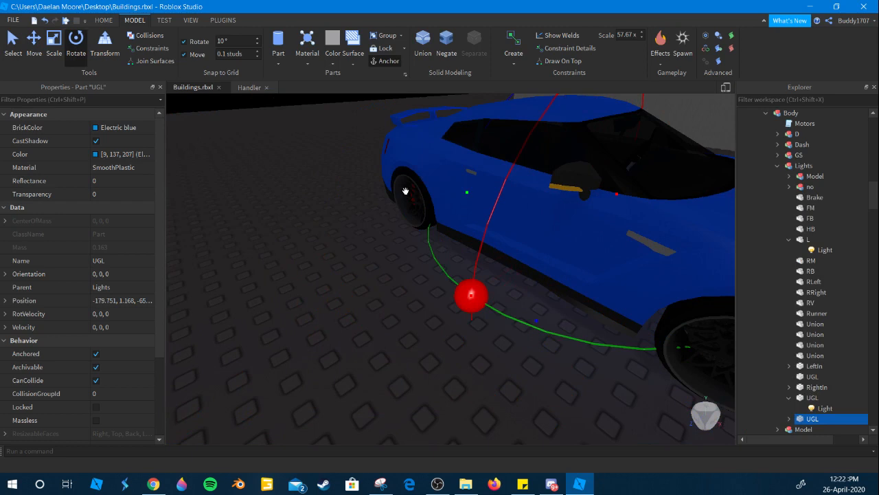
{"action": "left_click_drag", "start_coordinate": [463, 191], "coordinate": [463, 191]}
{"action": "left_click_drag", "start_coordinate": [398, 267], "coordinate": [437, 270]}
{"action": "right_click_drag", "start_coordinate": [398, 266], "coordinate": [437, 271]}
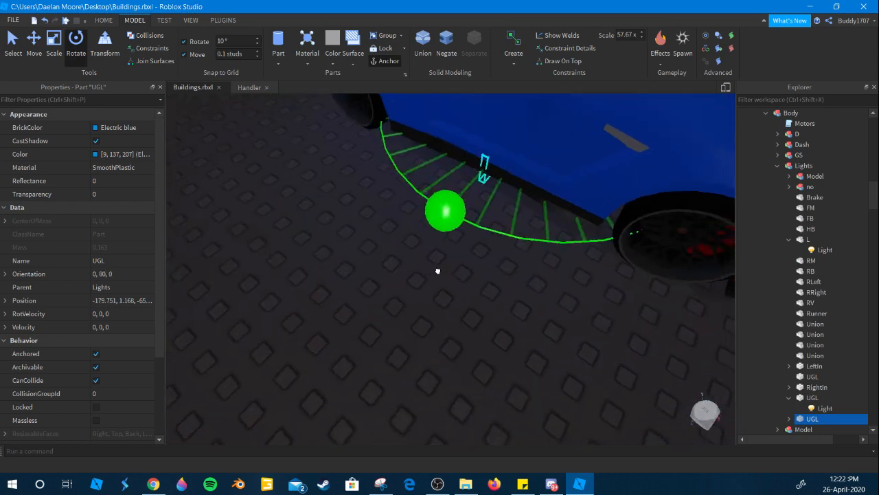
{"action": "left_click_drag", "start_coordinate": [437, 271], "coordinate": [463, 251]}
{"action": "right_click_drag", "start_coordinate": [438, 271], "coordinate": [463, 252]}
{"action": "left_click_drag", "start_coordinate": [463, 251], "coordinate": [494, 165]}
{"action": "right_click_drag", "start_coordinate": [513, 171], "coordinate": [494, 165]}
{"action": "left_click_drag", "start_coordinate": [494, 165], "coordinate": [512, 169]}
{"action": "right_click_drag", "start_coordinate": [494, 165], "coordinate": [512, 168]}
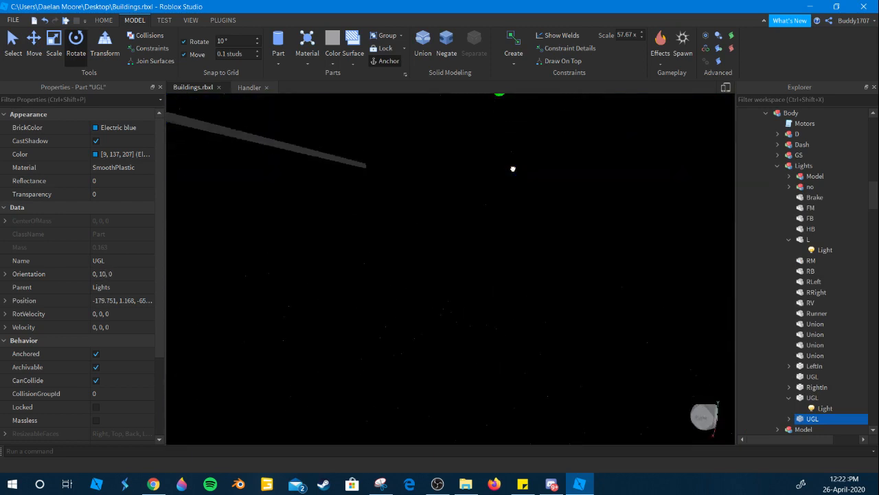
{"action": "left_click_drag", "start_coordinate": [513, 169], "coordinate": [513, 169]}
{"action": "right_click_drag", "start_coordinate": [512, 169], "coordinate": [513, 169]}
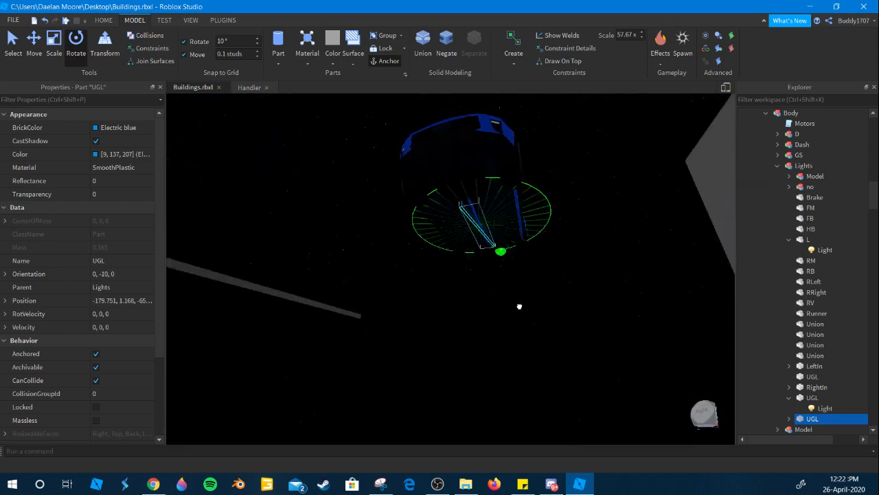
{"action": "right_click_drag", "start_coordinate": [502, 313], "coordinate": [505, 315]}
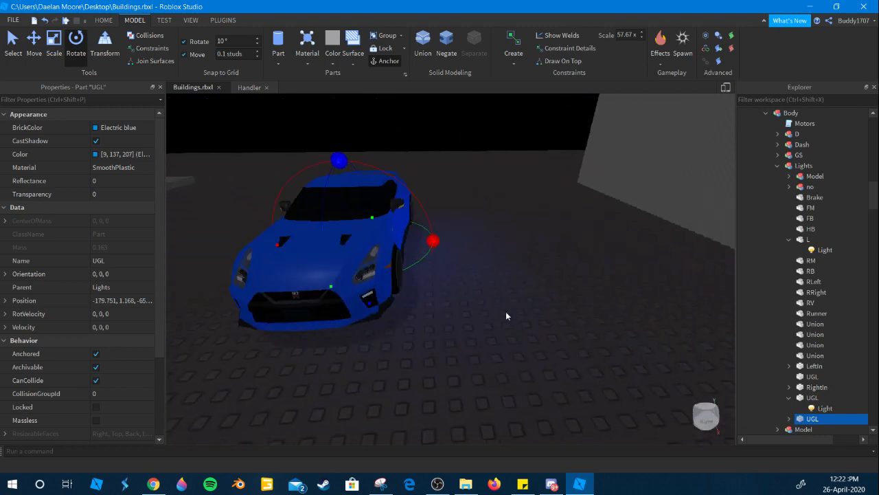
{"action": "left_click", "coordinate": [499, 304]}
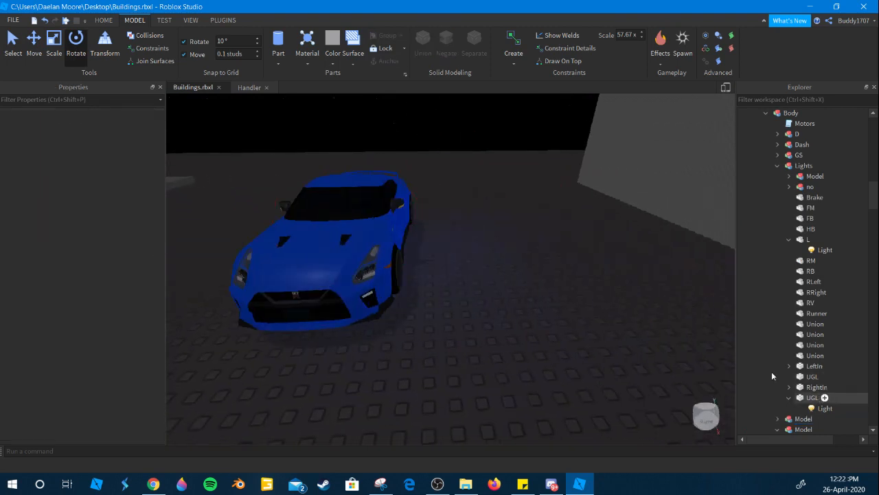
Undo the recent strip and light changes back to a single UGL strip with its original white Light.
{"action": "key", "text": "ctrl+z"}
{"action": "key", "text": "ctrl+z"}
{"action": "key", "text": "ctrl+z"}
{"action": "key", "text": "ctrl+z"}
{"action": "key", "text": "ctrl+z"}
{"action": "key", "text": "ctrl+z"}
{"action": "key", "text": "ctrl+z"}
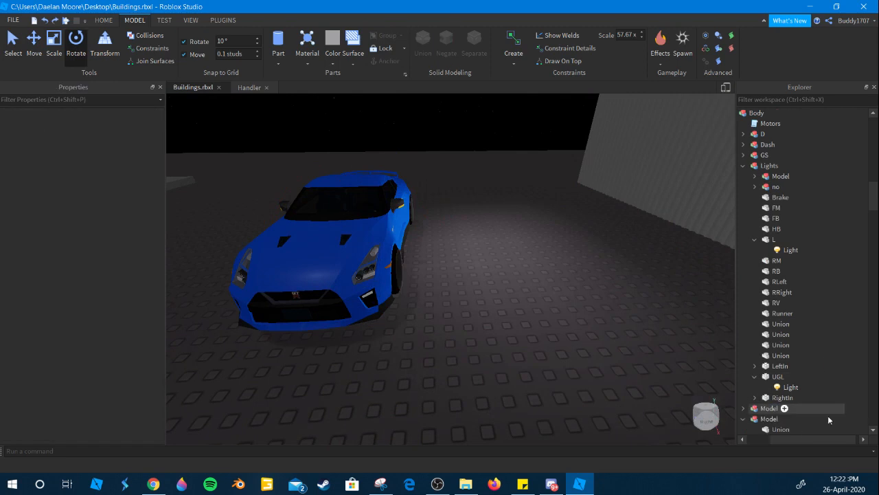
Set the remaining UGL light's Range to 10, Brightness to 0.5 and Color to blue [0, 102, 255].
{"action": "left_click", "coordinate": [784, 387]}
{"action": "key", "text": "w"}
{"action": "left_click", "coordinate": [66, 193]}
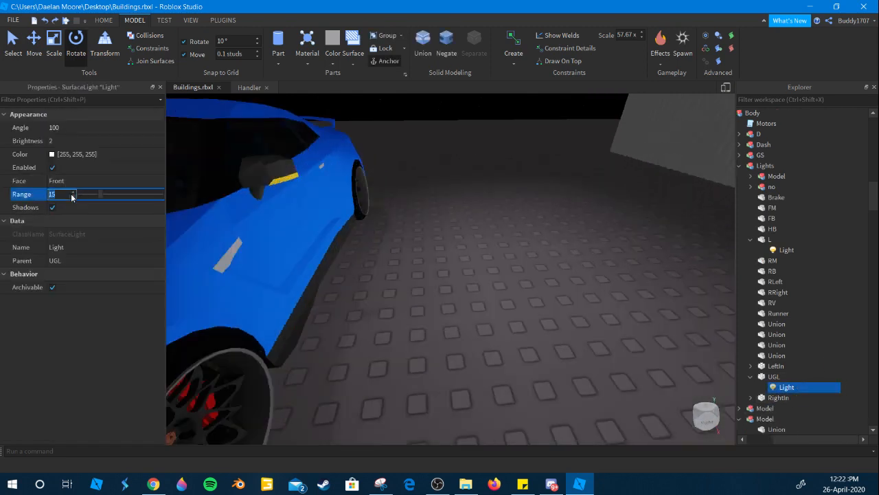
{"action": "type", "text": "10"}
{"action": "left_click", "coordinate": [57, 141]}
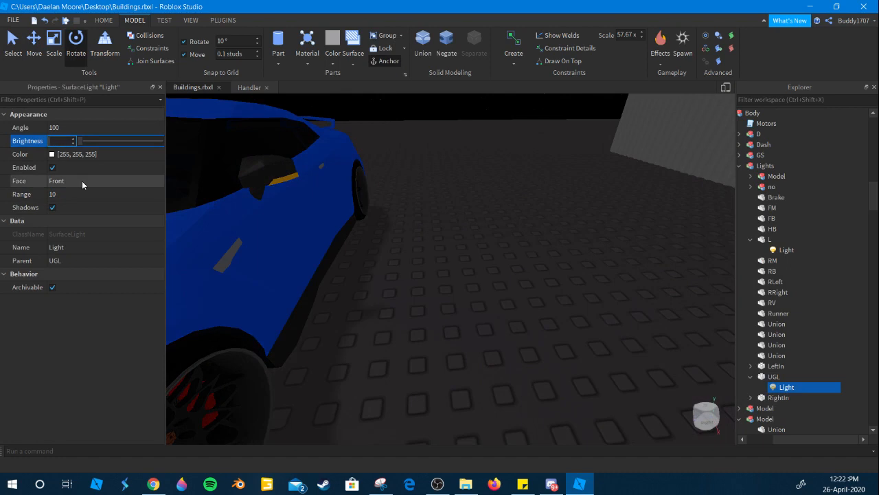
{"action": "type", "text": ".5"}
{"action": "left_click", "coordinate": [53, 153]}
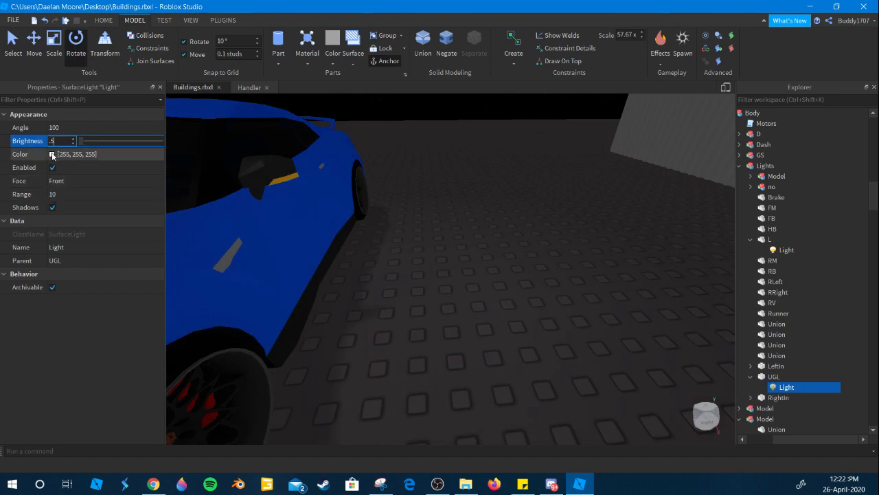
{"action": "left_click", "coordinate": [382, 294]}
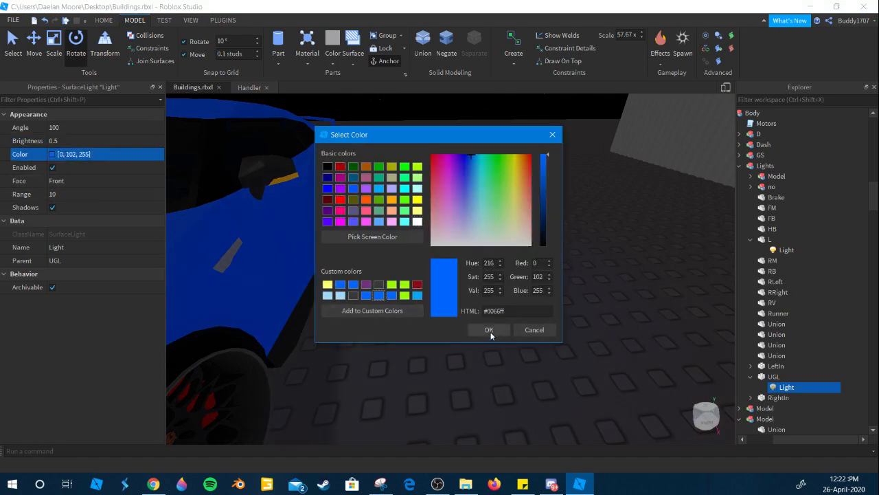
{"action": "left_click", "coordinate": [489, 331]}
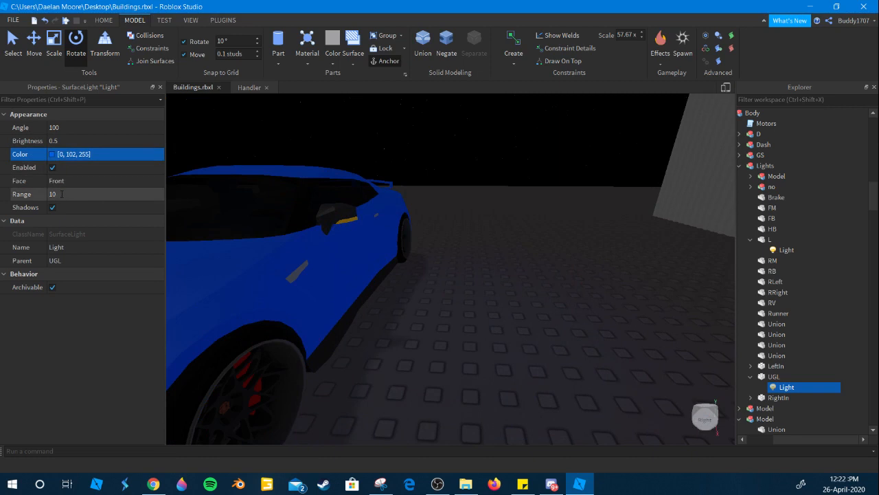
Try a Range of 99999 on the UGL light and view its effect around the car.
{"action": "left_click", "coordinate": [62, 194]}
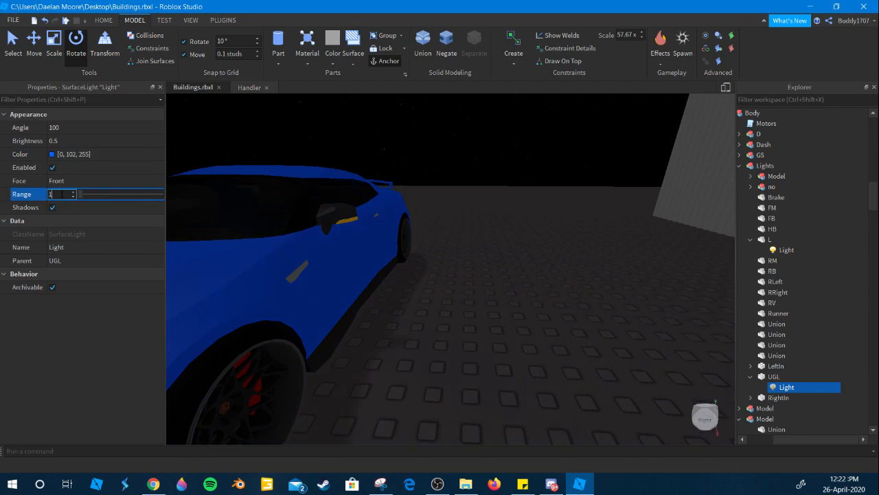
{"action": "key", "text": "BackSpace"}
{"action": "key", "text": "BackSpace"}
{"action": "type", "text": "99999"}
{"action": "mouse_move", "coordinate": [519, 271]}
{"action": "right_mouse_down"}
{"action": "mouse_move", "coordinate": [507, 263]}
{"action": "mouse_move", "coordinate": [513, 266]}
{"action": "right_mouse_up"}
{"action": "key", "text": "s"}
{"action": "key", "text": "w"}
{"action": "key", "text": "w"}
{"action": "key", "text": "d"}
{"action": "left_click", "coordinate": [83, 197]}
{"action": "type", "text": "1"}
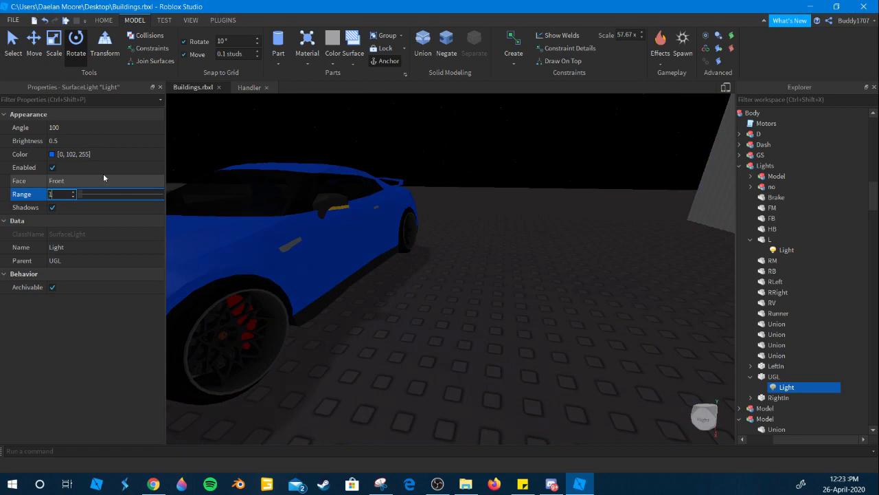
{"action": "left_click", "coordinate": [88, 145]}
{"action": "type", "text": "9999999999999999999"}
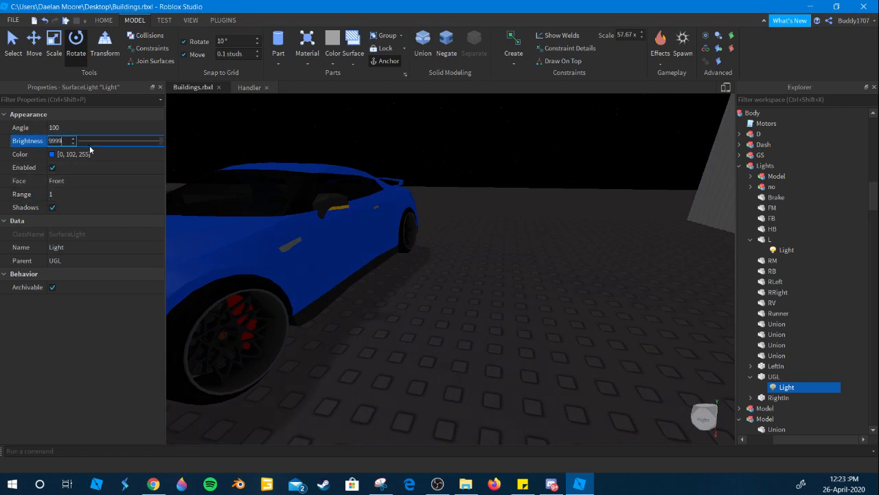
{"action": "right_click_drag", "start_coordinate": [238, 200], "coordinate": [206, 204]}
{"action": "key", "text": "a"}
{"action": "key", "text": "s"}
Set the UGL light's Range to 9 and its Brightness to 1.5.
{"action": "left_click", "coordinate": [104, 198]}
{"action": "type", "text": "9"}
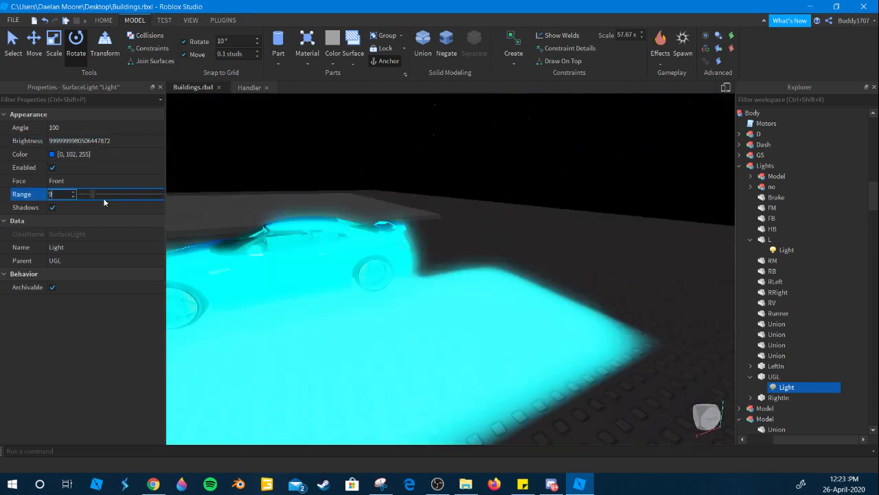
{"action": "right_click_drag", "start_coordinate": [330, 234], "coordinate": [295, 207]}
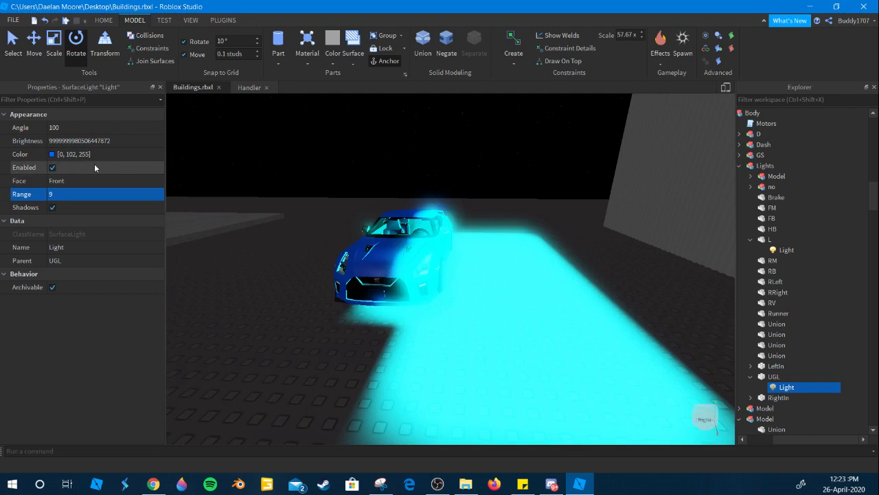
{"action": "left_click", "coordinate": [76, 140]}
{"action": "type", "text": "12"}
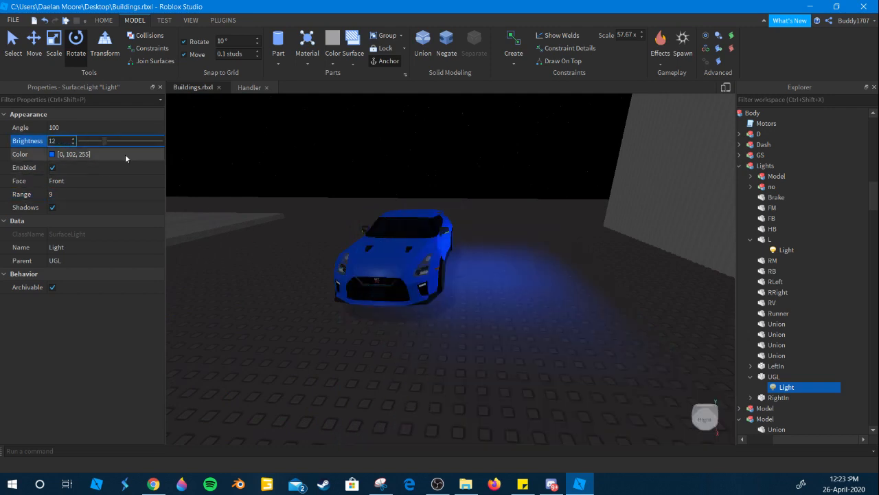
{"action": "key", "text": "BackSpace"}
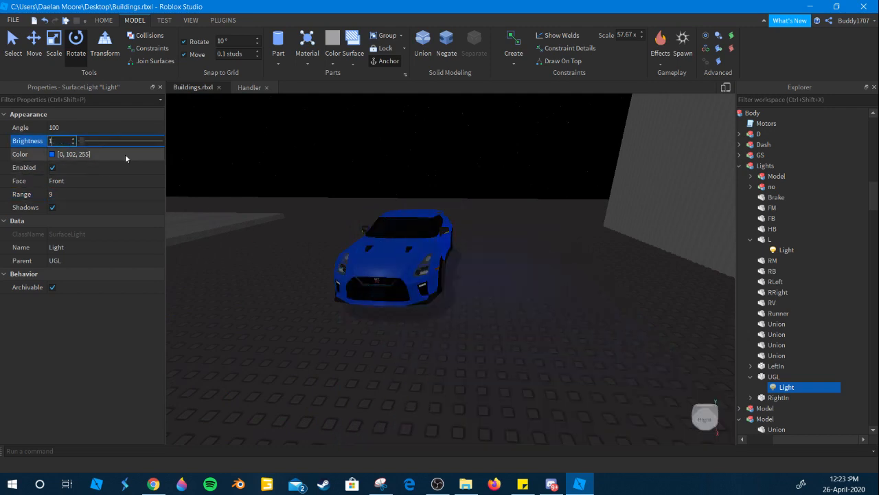
{"action": "type", "text": ".5"}
{"action": "scroll", "coordinate": [481, 277], "scroll_direction": "up", "scroll_amount": 4}
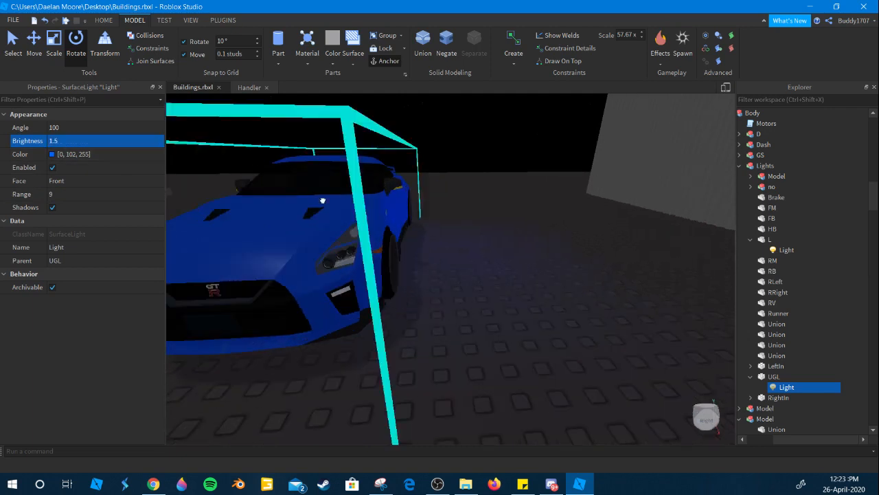
Select the R35 model and move it from the studded ground onto the concrete platform.
{"action": "left_click", "coordinate": [322, 201]}
{"action": "key", "text": "f"}
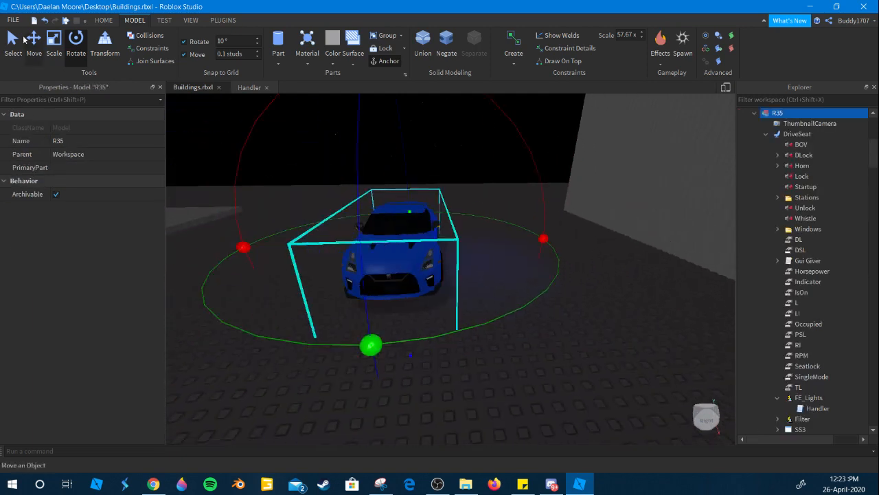
{"action": "key", "text": "ctrl+1"}
{"action": "left_click_drag", "start_coordinate": [347, 208], "coordinate": [283, 214]}
{"action": "right_click_drag", "start_coordinate": [282, 214], "coordinate": [325, 204]}
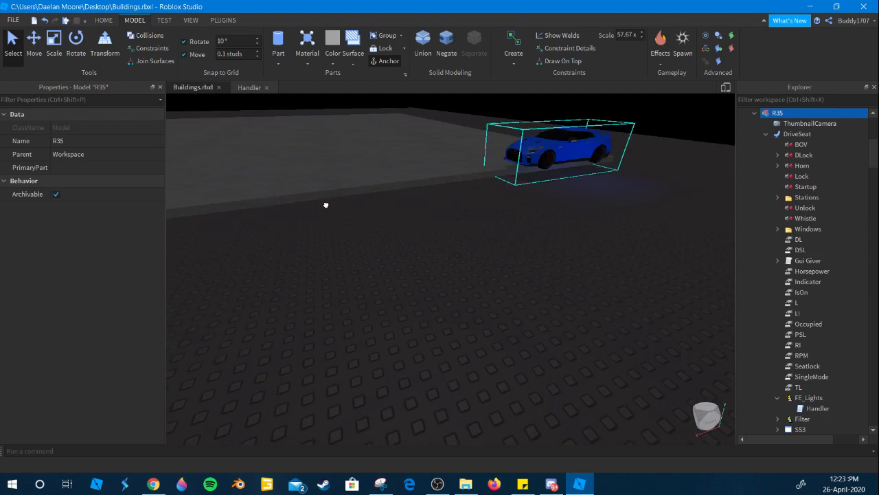
{"action": "left_click_drag", "start_coordinate": [325, 204], "coordinate": [361, 173]}
{"action": "scroll", "coordinate": [361, 173], "scroll_direction": "up", "scroll_amount": 8}
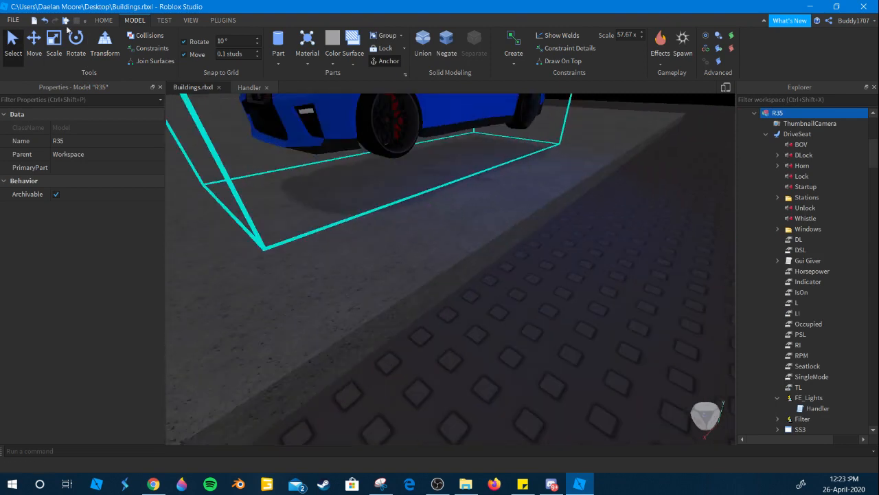
Adjust the R35's placement at the platform edge and deselect it to view the blue glow on the concrete.
{"action": "right_click_drag", "start_coordinate": [436, 158], "coordinate": [425, 140]}
{"action": "left_click_drag", "start_coordinate": [443, 150], "coordinate": [457, 168]}
{"action": "right_click_drag", "start_coordinate": [457, 168], "coordinate": [457, 166]}
{"action": "key", "text": "q"}
{"action": "left_click", "coordinate": [522, 158]}
{"action": "right_click_drag", "start_coordinate": [522, 158], "coordinate": [521, 152]}
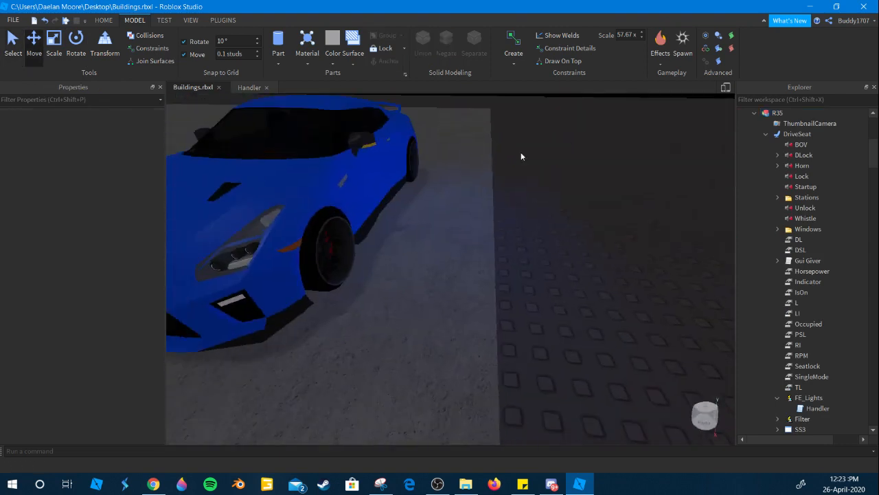
Move the R35 model farther onto the concrete platform, away from its edge.
{"action": "key", "text": "s"}
{"action": "left_click", "coordinate": [395, 215]}
{"action": "left_click_drag", "start_coordinate": [471, 210], "coordinate": [406, 198]}
{"action": "key", "text": "w"}
{"action": "right_click_drag", "start_coordinate": [508, 214], "coordinate": [428, 199]}
{"action": "key", "text": "w"}
{"action": "key", "text": "s"}
{"action": "key", "text": "w"}
{"action": "key", "text": "s"}
Set the move increment to 1 stud and raise the R35 above the concrete to expose its underside.
{"action": "left_click", "coordinate": [228, 54]}
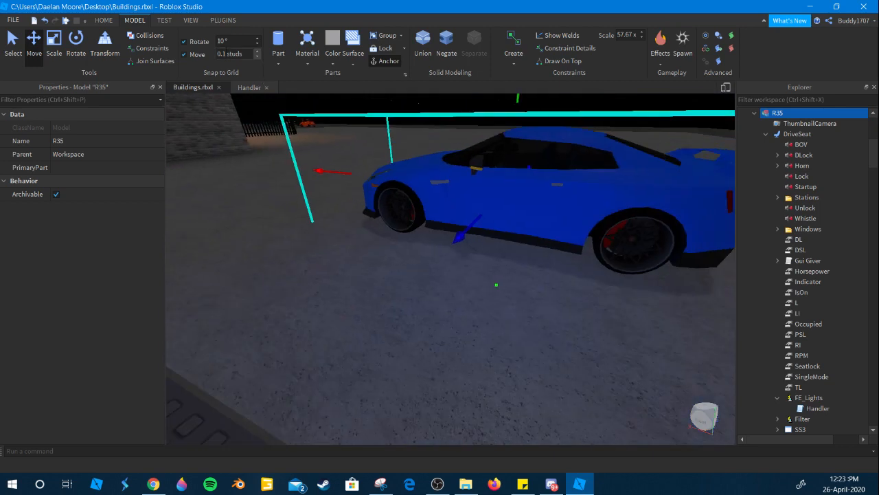
{"action": "type", "text": "1"}
{"action": "right_click_drag", "start_coordinate": [359, 164], "coordinate": [362, 165]}
{"action": "key", "text": "w"}
{"action": "right_click_drag", "start_coordinate": [430, 183], "coordinate": [437, 212]}
{"action": "left_click_drag", "start_coordinate": [418, 131], "coordinate": [438, 98]}
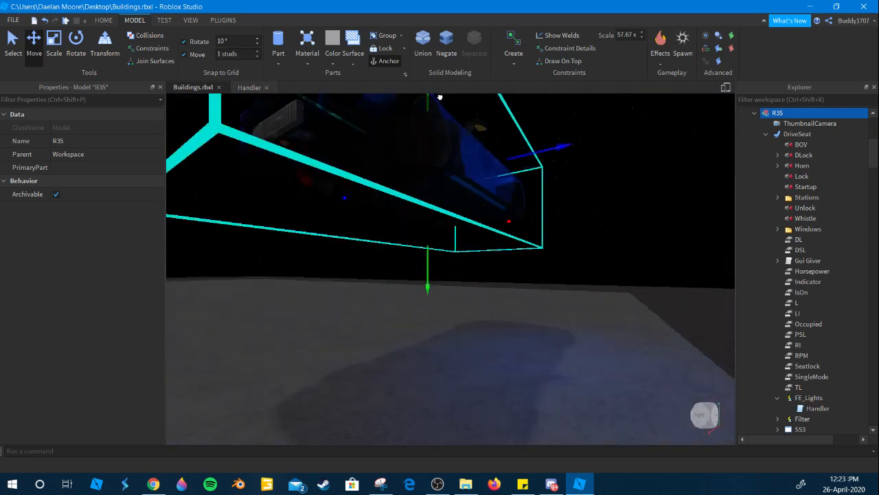
Set the move increment to 0.2 studs and deselect the raised R35 model to view its underside.
{"action": "key", "text": "s"}
{"action": "right_click_drag", "start_coordinate": [441, 206], "coordinate": [466, 222]}
{"action": "key", "text": "w"}
{"action": "key", "text": "w"}
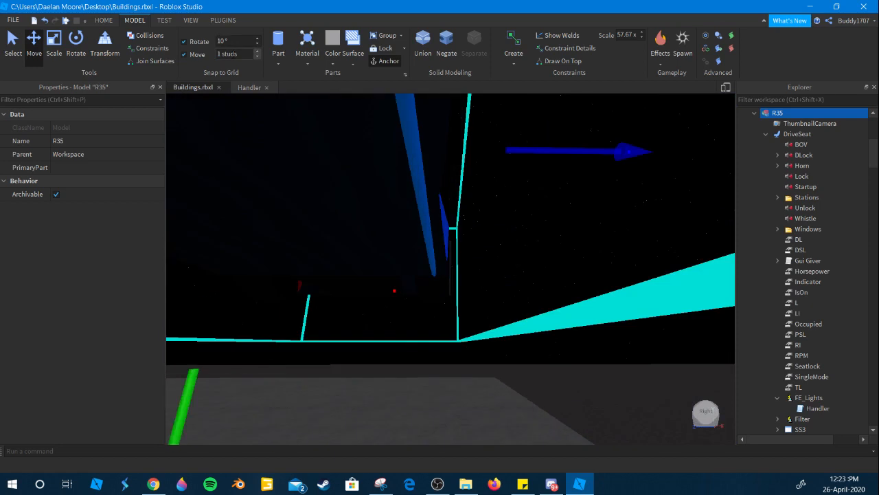
{"action": "left_click", "coordinate": [232, 55]}
{"action": "type", "text": ".2"}
{"action": "right_click_drag", "start_coordinate": [401, 185], "coordinate": [426, 163]}
{"action": "key", "text": "s"}
{"action": "left_click", "coordinate": [503, 135]}
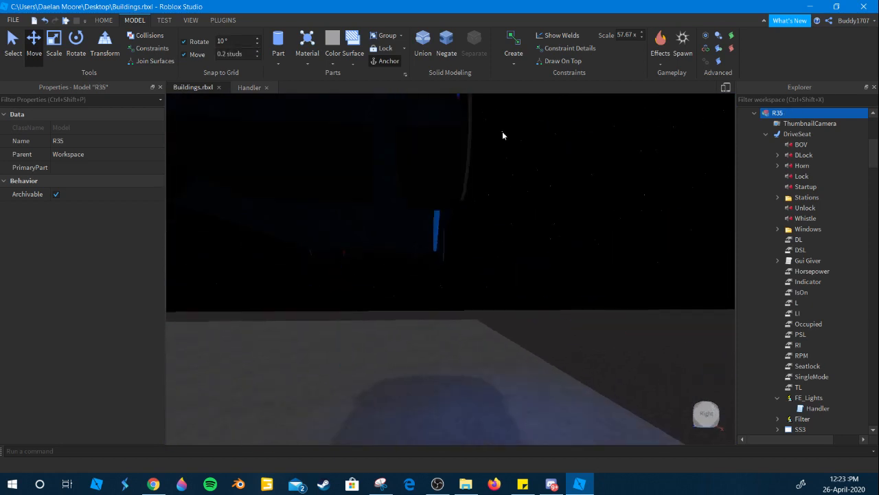
Select the blue UGL strip beneath the R35 and disable its surface light.
{"action": "key", "text": "w"}
{"action": "left_click", "coordinate": [449, 207], "text": "alt"}
{"action": "right_click_drag", "start_coordinate": [449, 206], "coordinate": [475, 197]}
{"action": "key", "text": "s"}
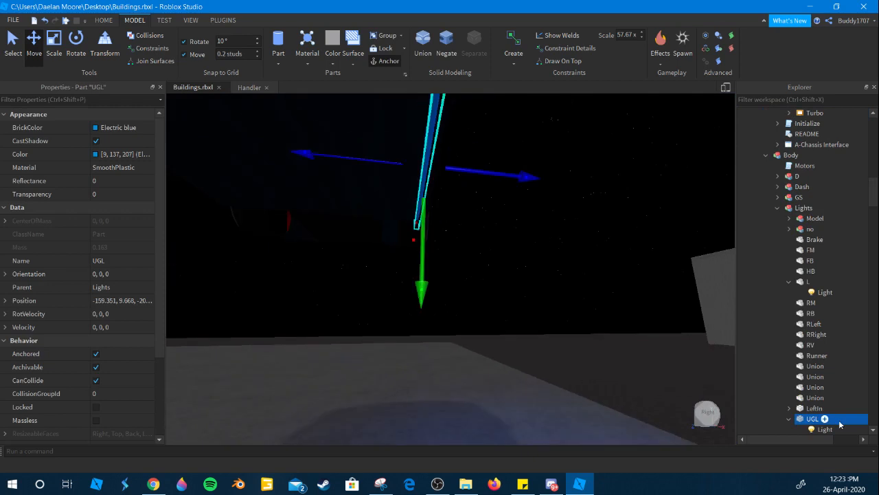
{"action": "left_click", "coordinate": [815, 430]}
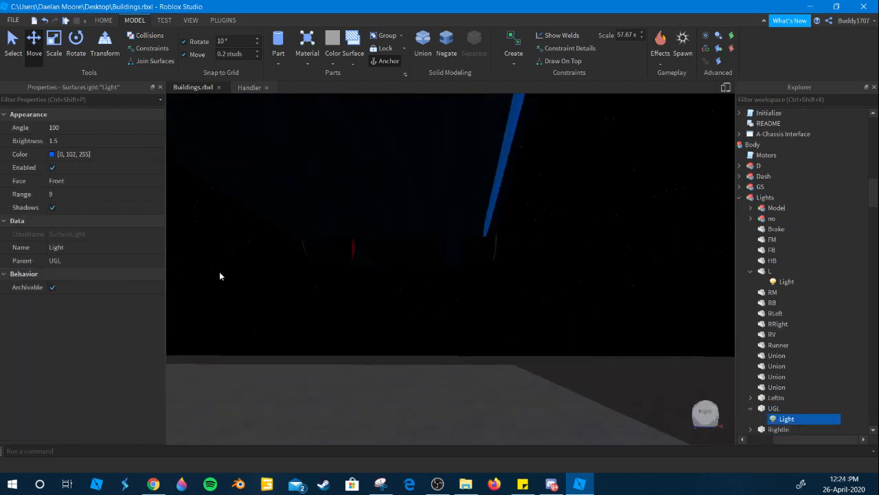
{"action": "left_click", "coordinate": [52, 167]}
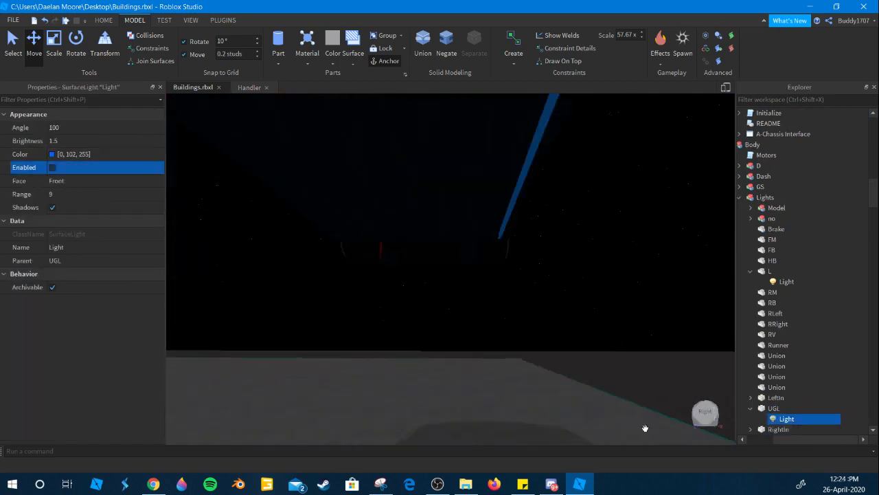
{"action": "key", "text": "d"}
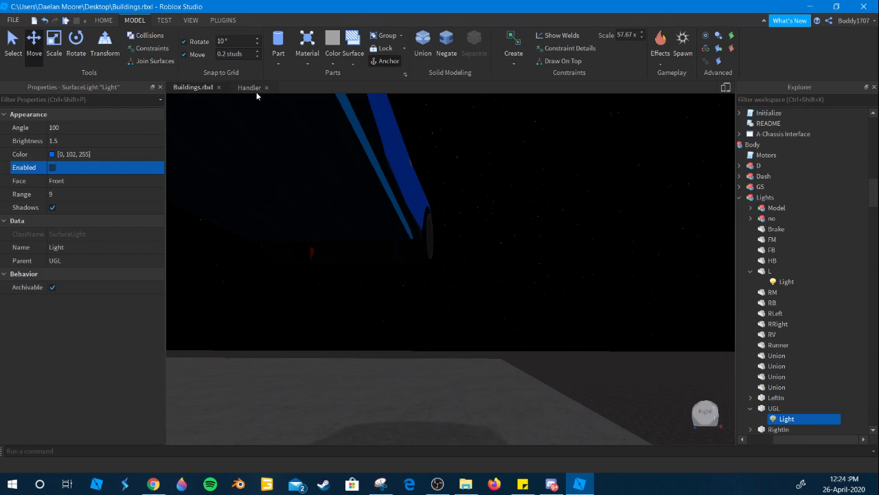
Open the Handler script and examine the RM and RB BrickColor and Material lines in the updateLights beam branch.
{"action": "left_click", "coordinate": [248, 87]}
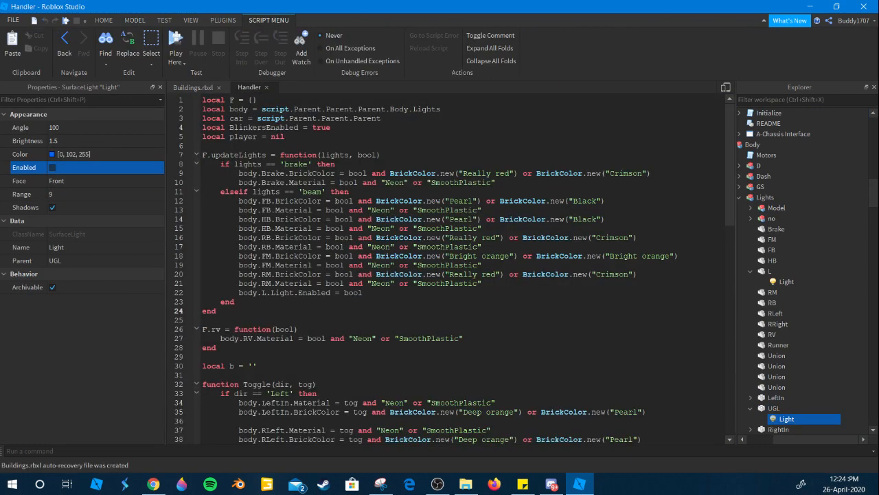
{"action": "left_click", "coordinate": [512, 285]}
{"action": "left_click_drag", "start_coordinate": [497, 286], "coordinate": [239, 275]}
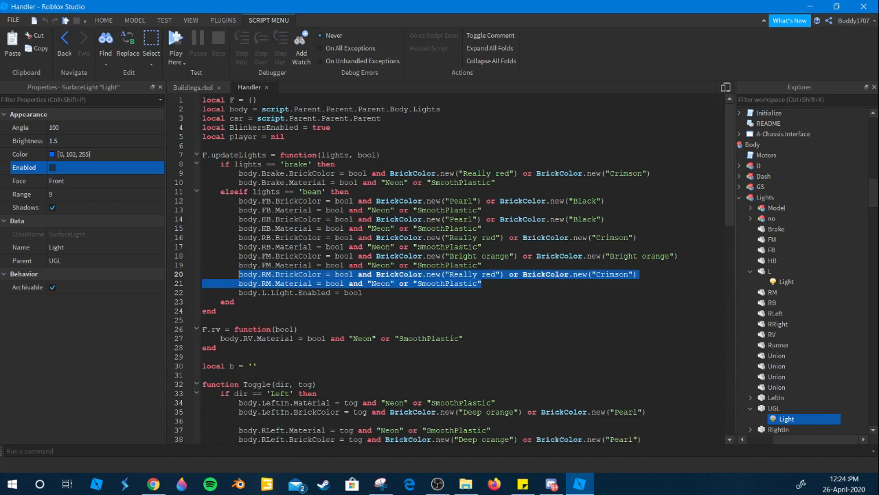
{"action": "left_click", "coordinate": [509, 286]}
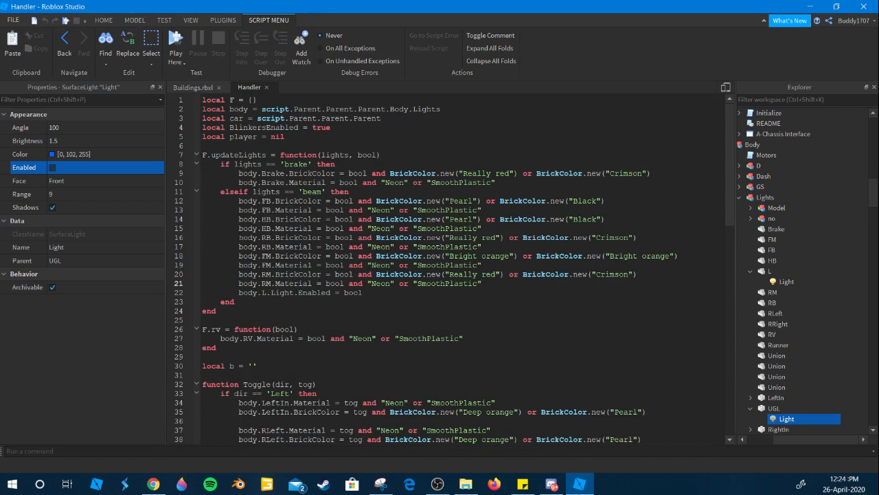
{"action": "left_click_drag", "start_coordinate": [239, 237], "coordinate": [483, 246]}
{"action": "left_click", "coordinate": [204, 219]}
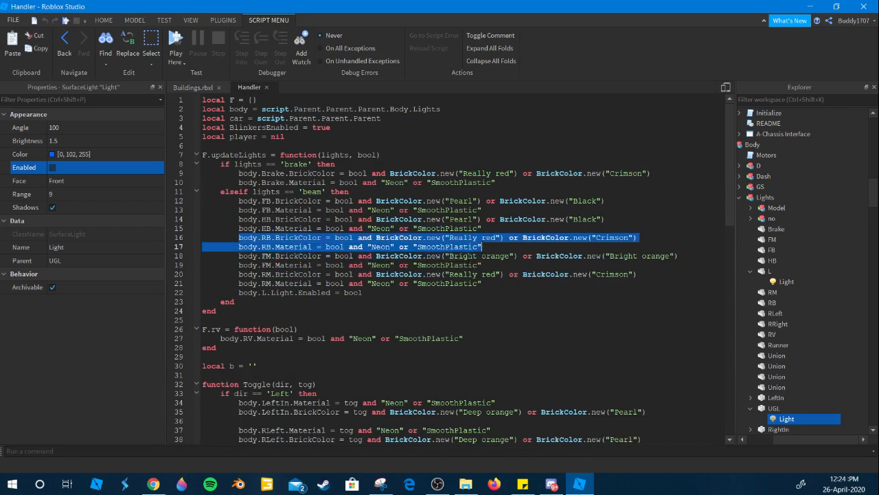
Duplicate the body.RM BrickColor and Material lines directly below the originals in the beam branch.
{"action": "left_click", "coordinate": [483, 283]}
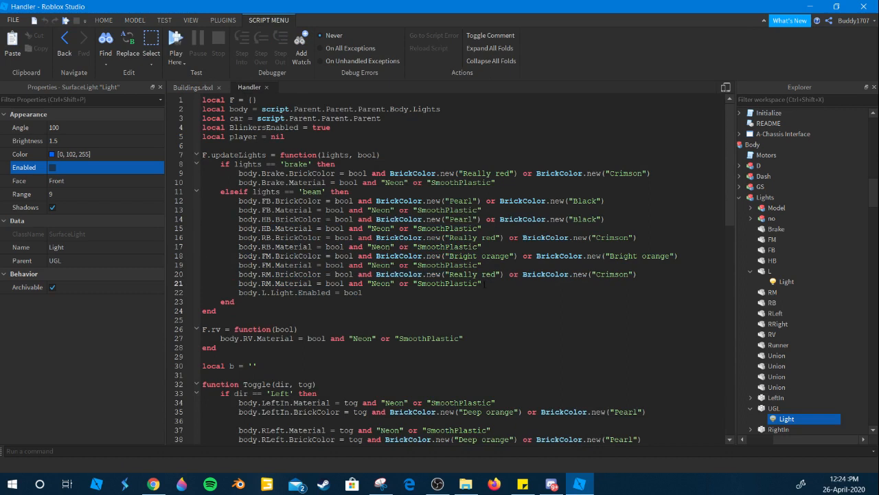
{"action": "left_click_drag", "start_coordinate": [484, 283], "coordinate": [239, 274]}
{"action": "key", "text": "ctrl+c"}
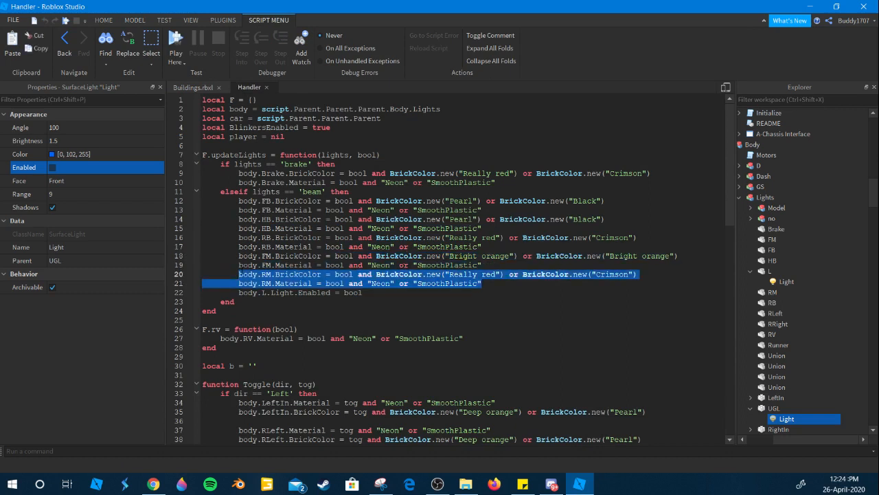
{"action": "left_click", "coordinate": [490, 284]}
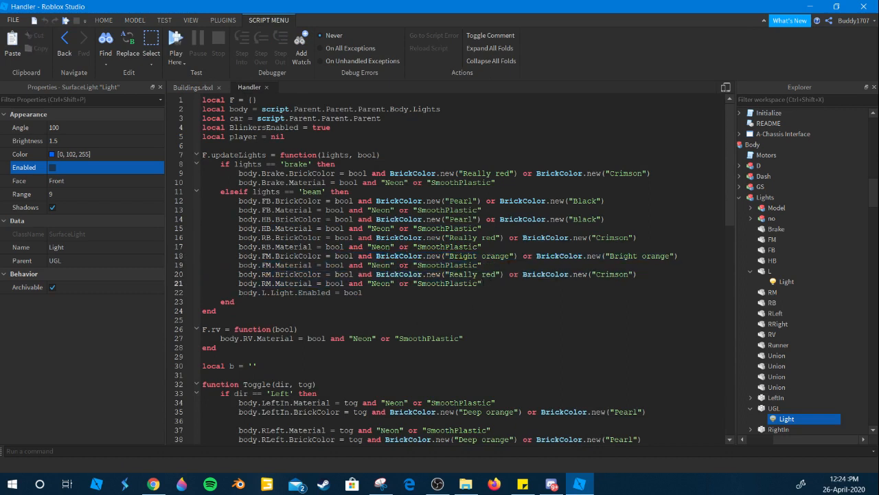
{"action": "key", "text": "Return"}
{"action": "key", "text": "ctrl+v"}
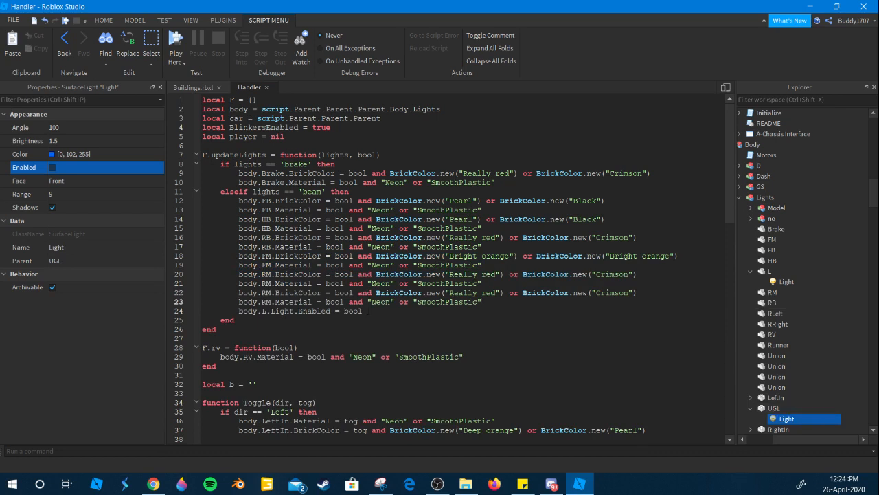
Change RM to UGL in both duplicated lines, the Material line and the BrickColor line.
{"action": "double_click", "coordinate": [267, 301]}
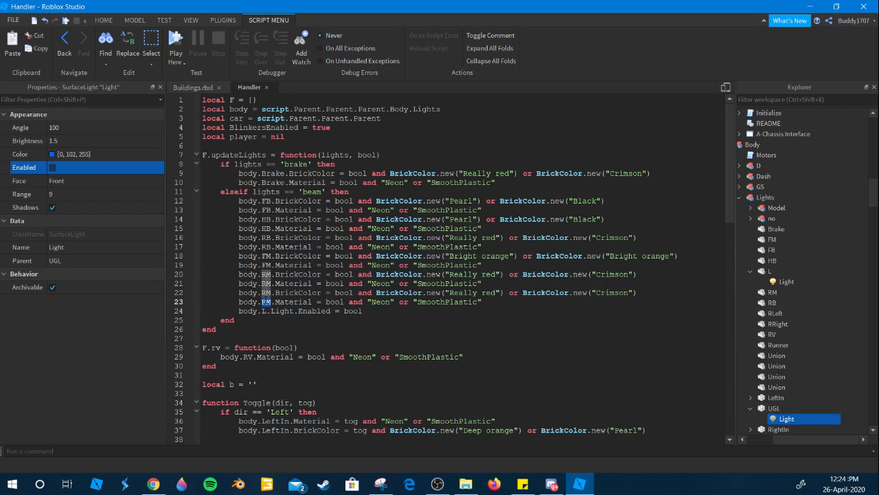
{"action": "type", "text": "UGL"}
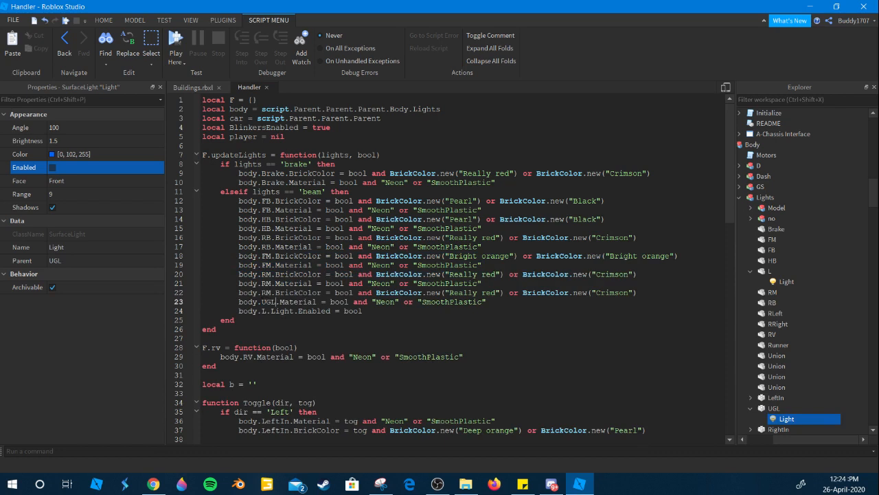
{"action": "double_click", "coordinate": [267, 293]}
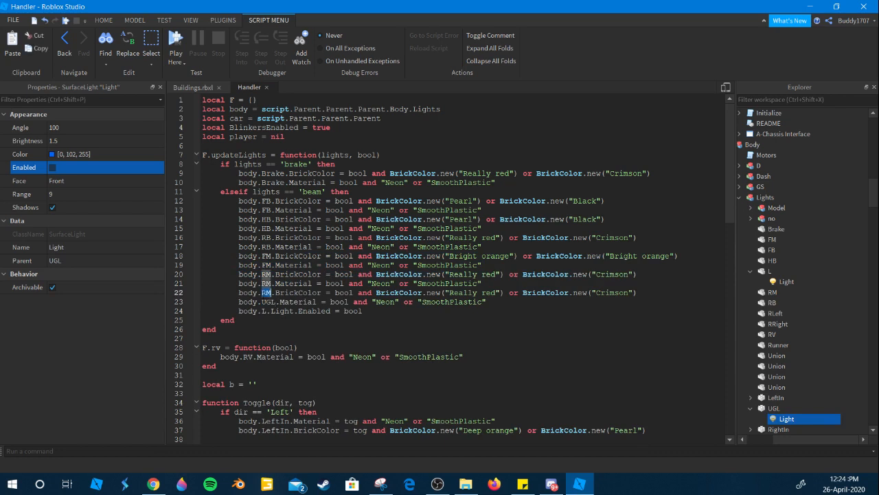
{"action": "type", "text": "UGL"}
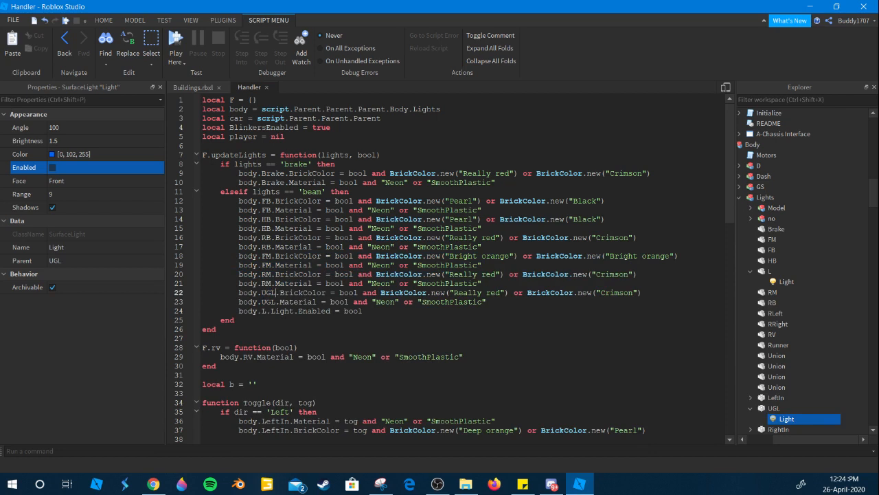
Set both the on and off BrickColor values of the UGL line to "Electric blue".
{"action": "left_click_drag", "start_coordinate": [501, 292], "coordinate": [454, 293]}
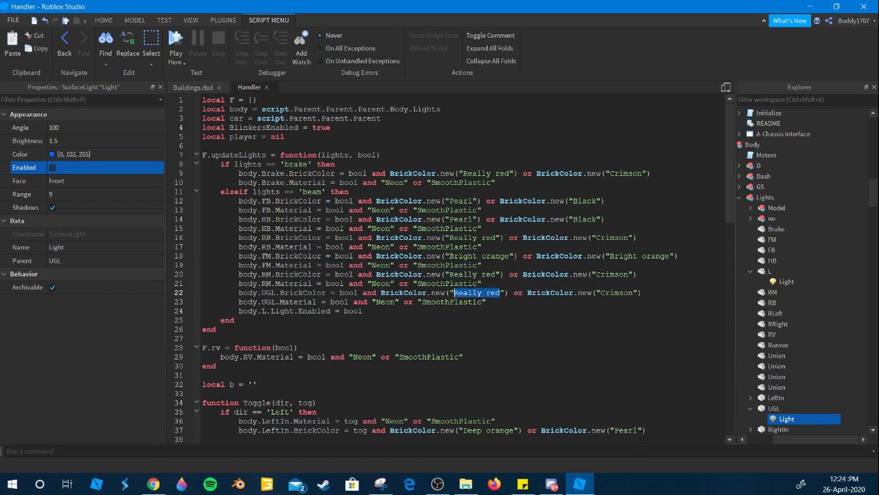
{"action": "type", "text": "Electric blue"}
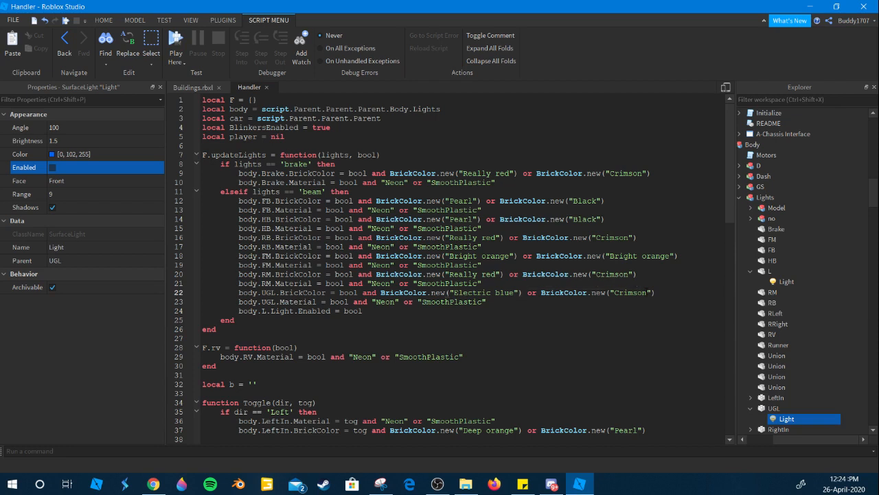
{"action": "mouse_move", "coordinate": [647, 293]}
{"action": "left_mouse_down"}
{"action": "mouse_move", "coordinate": [624, 292]}
{"action": "mouse_move", "coordinate": [618, 302]}
{"action": "mouse_move", "coordinate": [601, 293]}
{"action": "mouse_move", "coordinate": [614, 292]}
{"action": "left_mouse_up"}
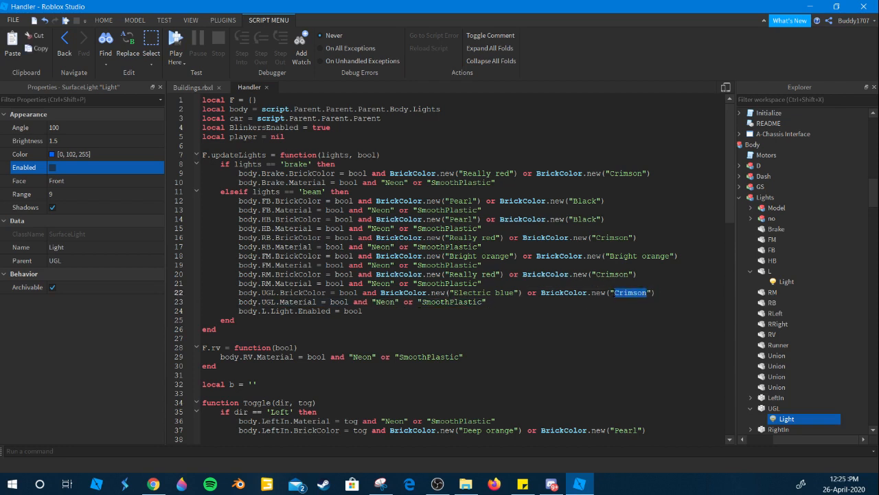
{"action": "type", "text": "Ele"}
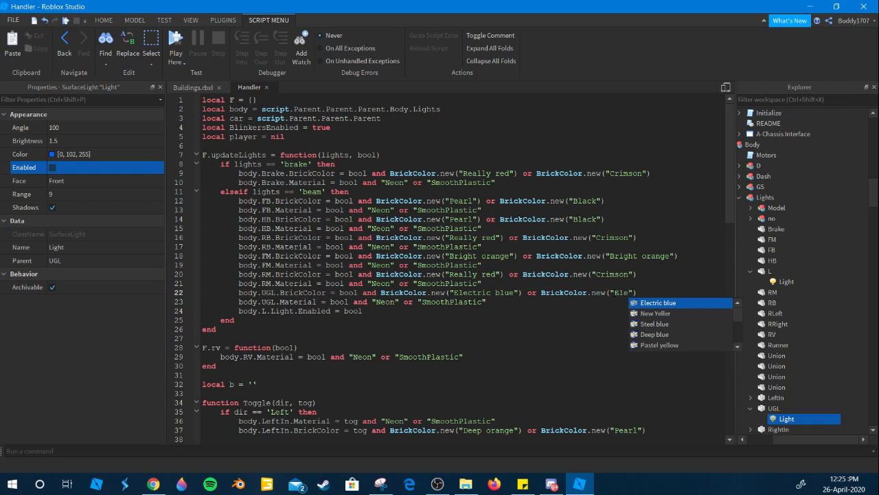
{"action": "key", "text": "Return"}
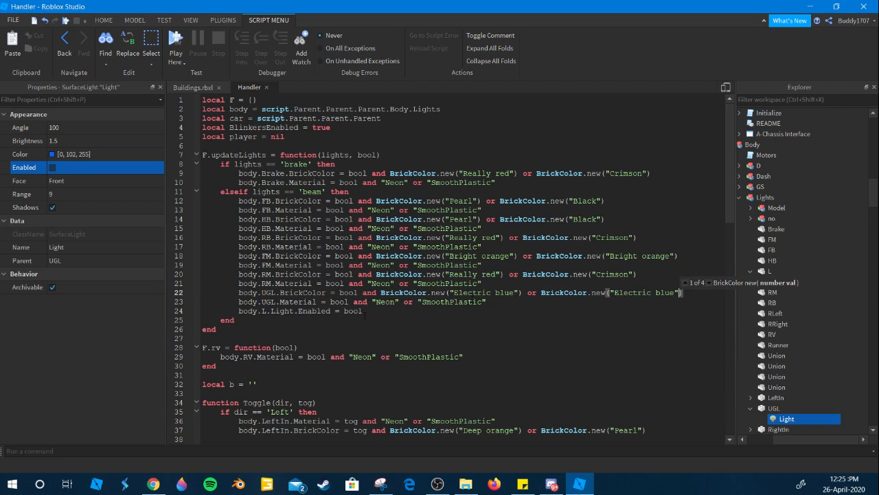
Duplicate the body.L.Light.Enabled = bool line below itself and change the copy to body.UGL.Light.Enabled = bool.
{"action": "mouse_move", "coordinate": [365, 311]}
{"action": "left_mouse_down"}
{"action": "mouse_move", "coordinate": [261, 311]}
{"action": "mouse_move", "coordinate": [242, 302]}
{"action": "mouse_move", "coordinate": [239, 311]}
{"action": "mouse_move", "coordinate": [357, 311]}
{"action": "mouse_move", "coordinate": [220, 311]}
{"action": "mouse_move", "coordinate": [239, 311]}
{"action": "left_mouse_up"}
{"action": "key", "text": "ctrl+c"}
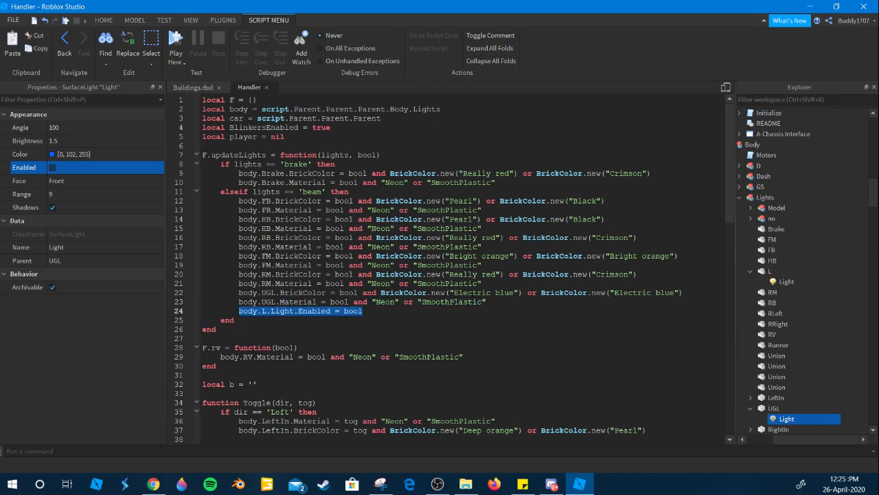
{"action": "left_click", "coordinate": [392, 313]}
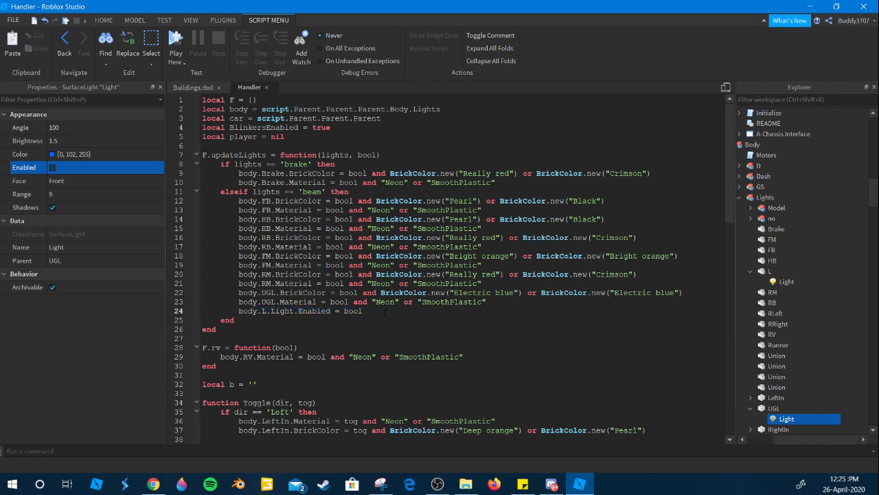
{"action": "key", "text": "Return"}
{"action": "key", "text": "ctrl+v"}
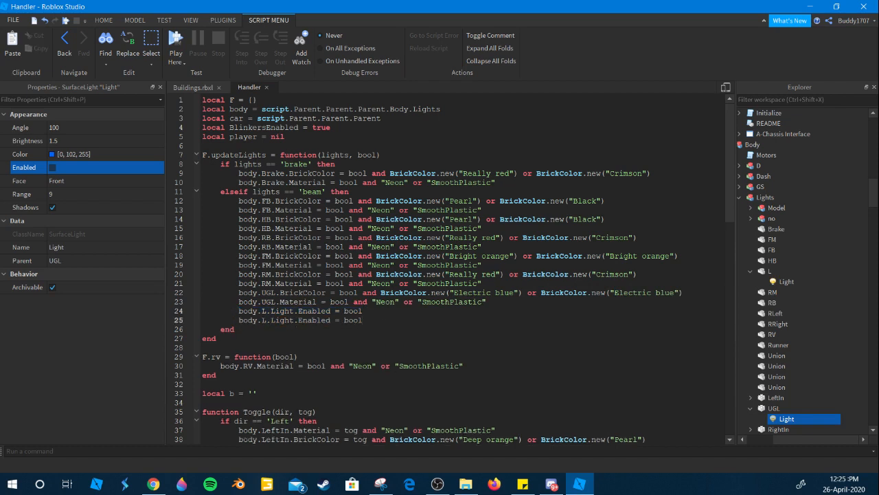
{"action": "left_click", "coordinate": [266, 320]}
{"action": "key", "text": "BackSpace"}
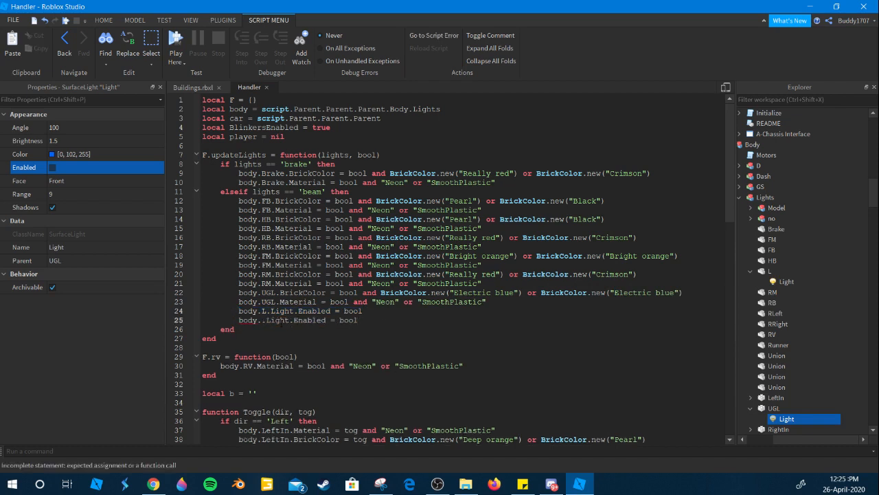
{"action": "type", "text": "UGL"}
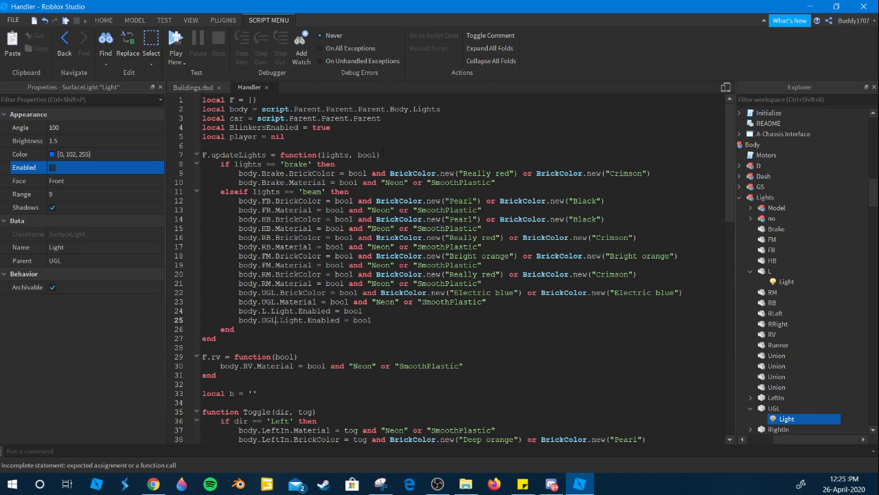
Return to the Buildings.rbxl scene, deselect the light, and start a play test with the car in view.
{"action": "left_click", "coordinate": [204, 85]}
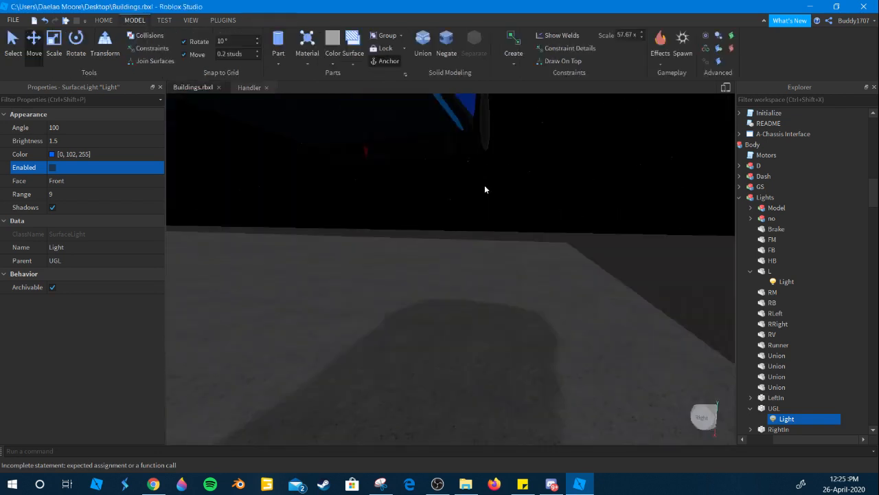
{"action": "left_click", "coordinate": [549, 152]}
{"action": "key", "text": "w"}
{"action": "key", "text": "e"}
{"action": "left_click", "coordinate": [108, 21]}
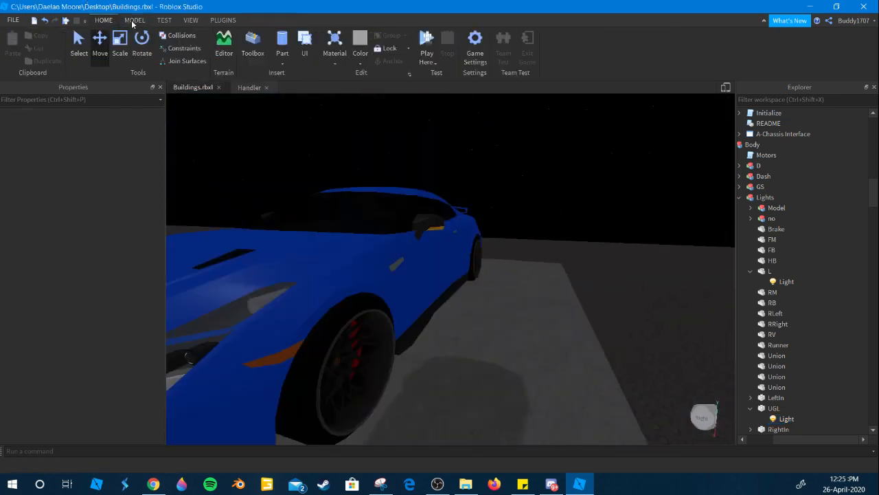
{"action": "key", "text": "d"}
{"action": "key", "text": "s"}
{"action": "key", "text": "a"}
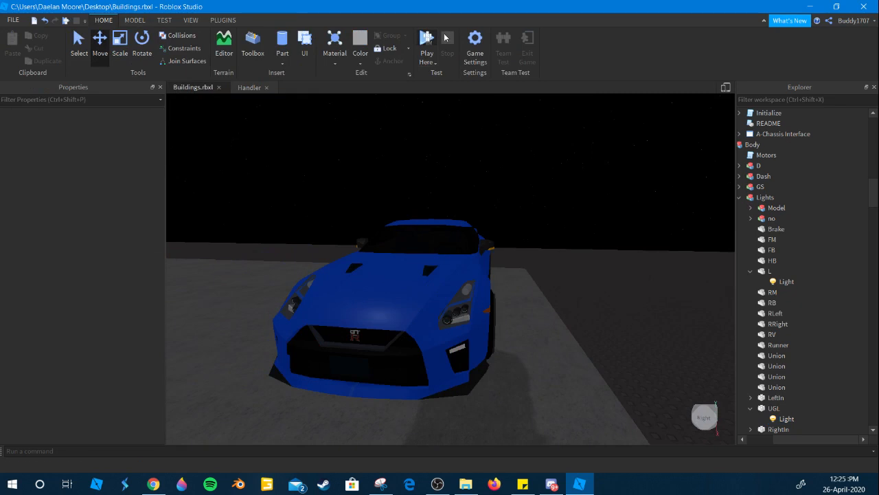
{"action": "left_click", "coordinate": [444, 37]}
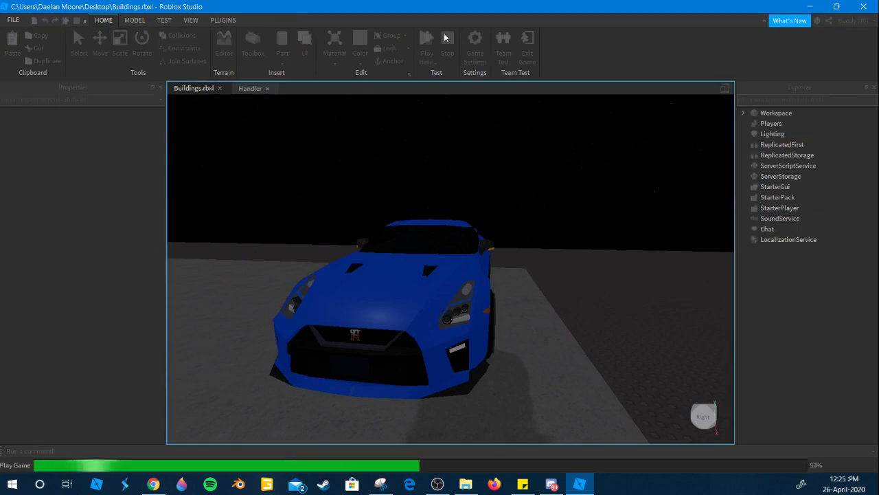
{"action": "left_click", "coordinate": [444, 37]}
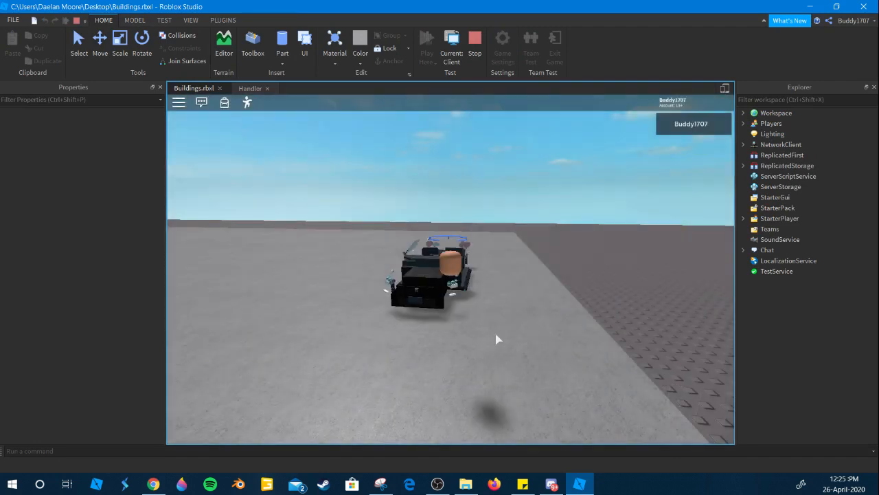
Get the character into the R35's driver seat and start the engine.
{"action": "right_click_drag", "start_coordinate": [496, 335], "coordinate": [496, 335]}
{"action": "key", "text": "w"}
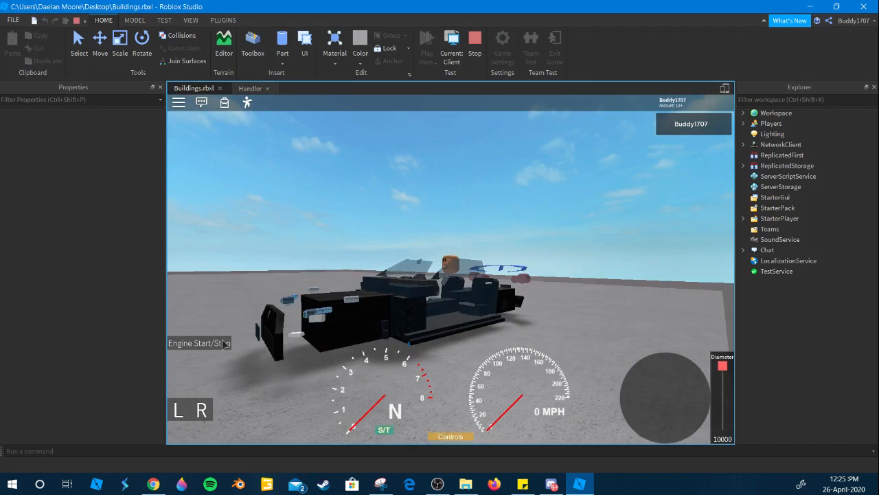
{"action": "left_click", "coordinate": [223, 340]}
Set the running test's Lighting Technology to ShadowMap and its ClockTime to 0.
{"action": "left_click", "coordinate": [772, 134]}
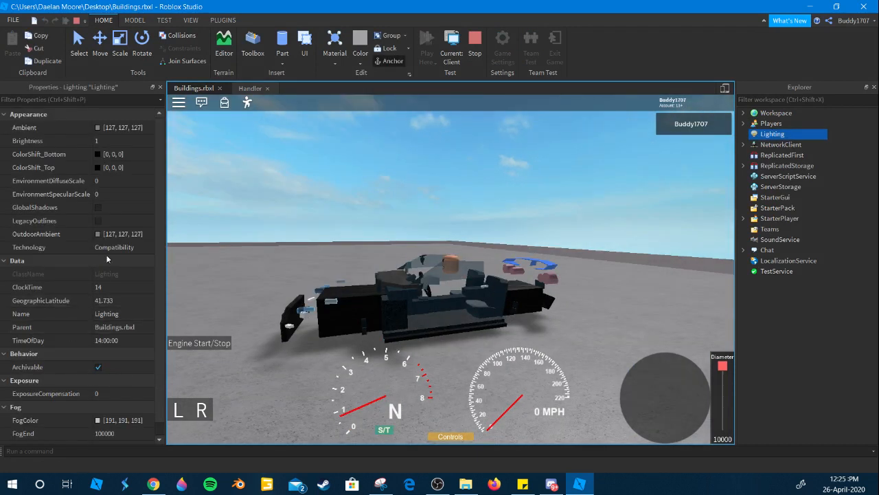
{"action": "left_click", "coordinate": [114, 246]}
{"action": "scroll", "coordinate": [114, 246], "scroll_direction": "down", "scroll_amount": 1}
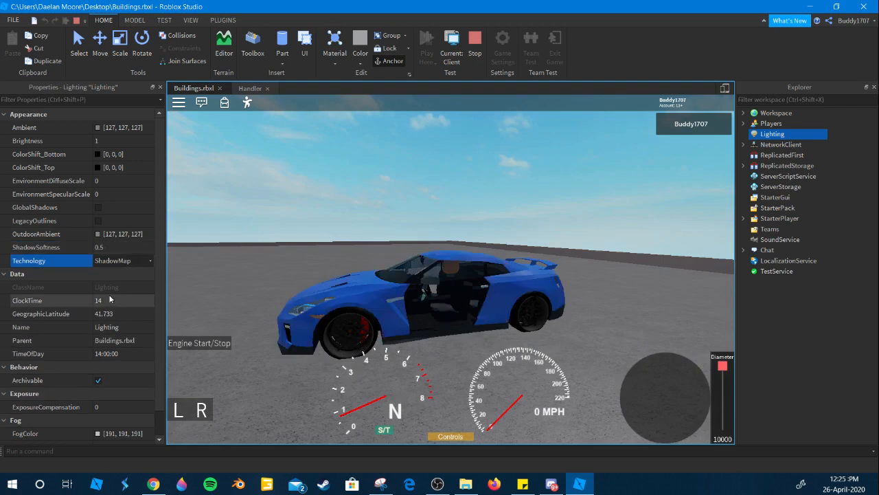
{"action": "left_click", "coordinate": [100, 301]}
{"action": "type", "text": "0"}
{"action": "key", "text": "Return"}
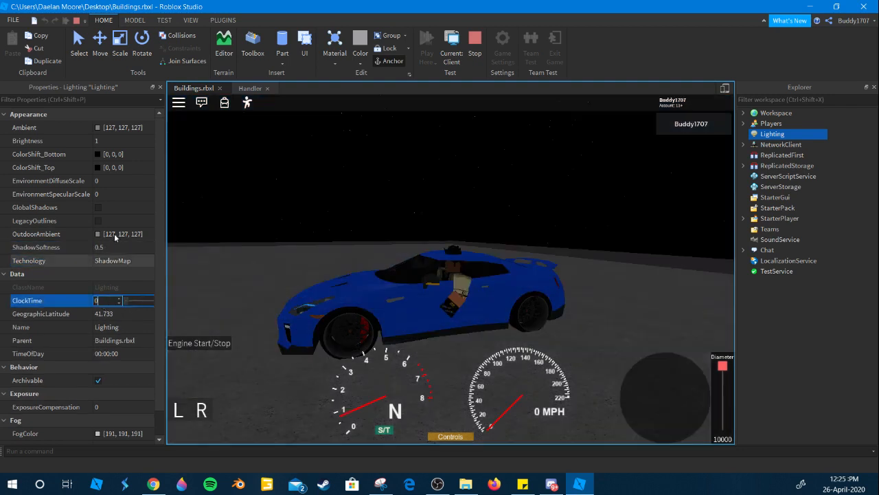
Set the Lighting service's OutdoorAmbient colour to black (#000000).
{"action": "left_click", "coordinate": [110, 234]}
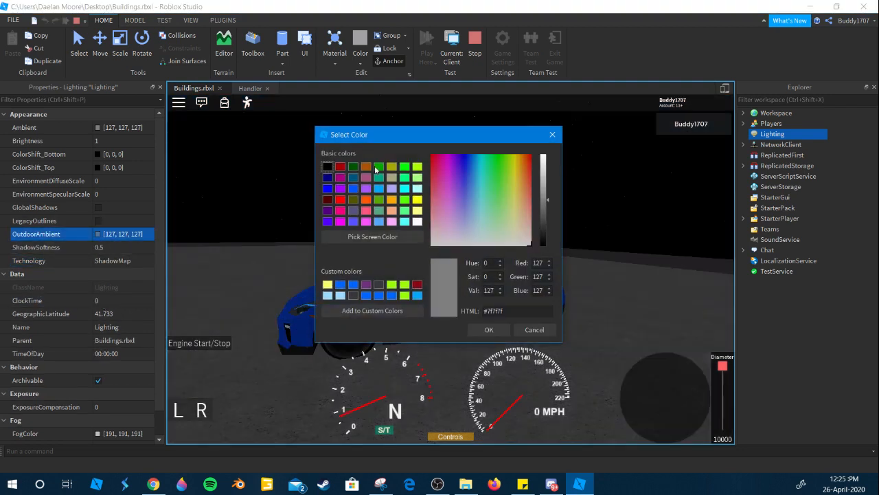
{"action": "left_click", "coordinate": [328, 167]}
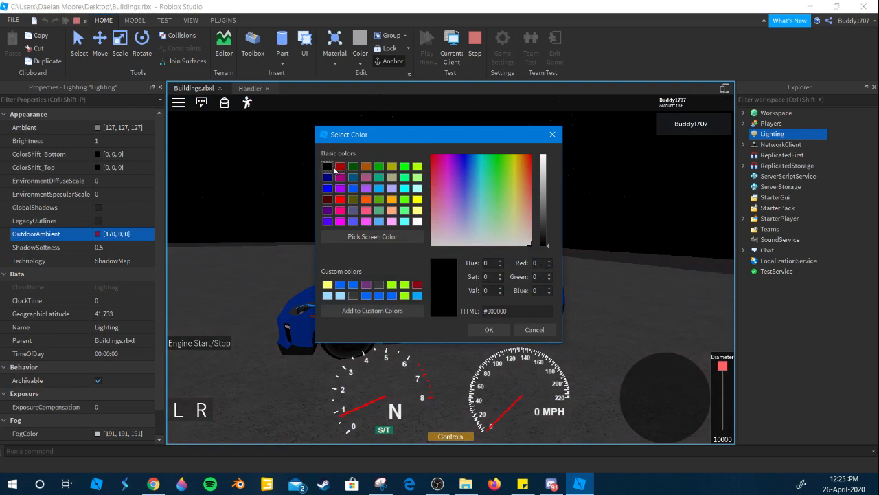
{"action": "left_click", "coordinate": [488, 330]}
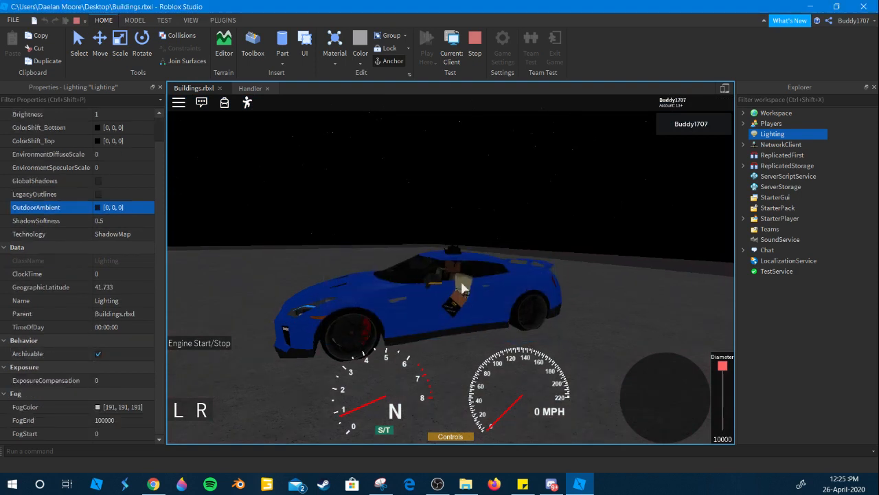
Examine the R35's lights and underglow from several angles in the dark, and stop the play test.
{"action": "right_click_drag", "start_coordinate": [319, 306], "coordinate": [318, 307]}
{"action": "right_click_drag", "start_coordinate": [318, 306], "coordinate": [319, 307]}
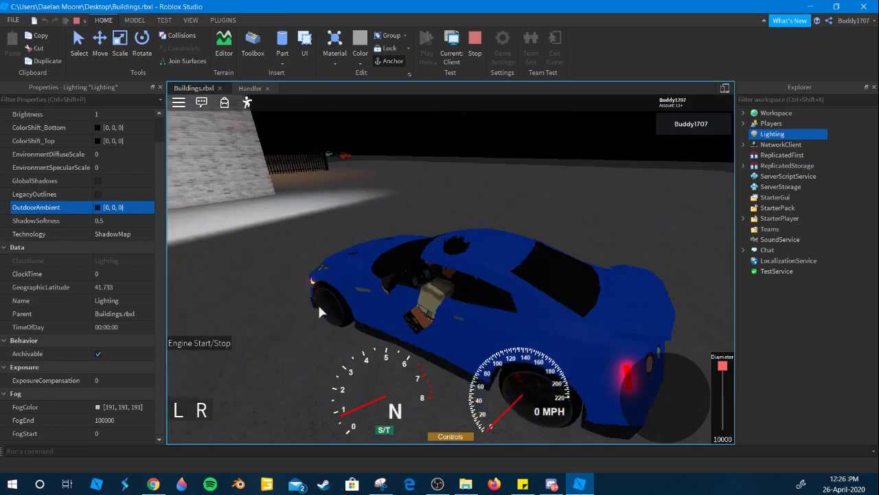
{"action": "scroll", "coordinate": [318, 306], "scroll_direction": "up", "scroll_amount": 6}
{"action": "scroll", "coordinate": [451, 274], "scroll_direction": "down", "scroll_amount": 5}
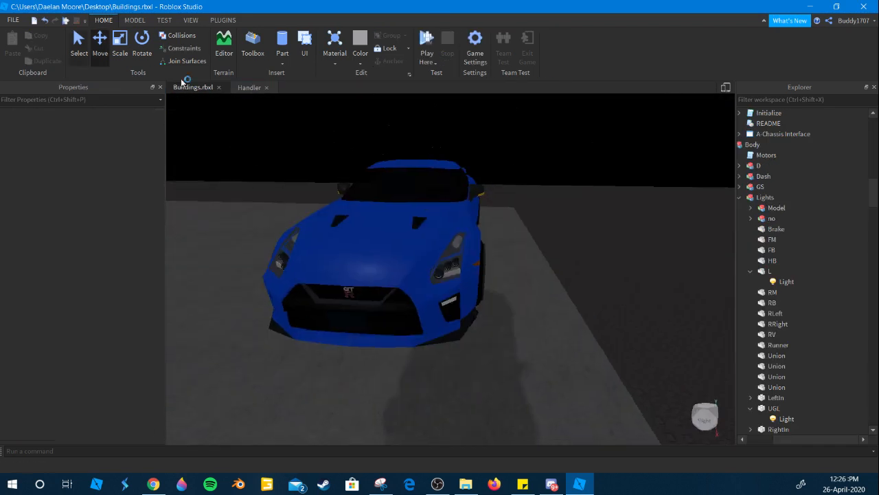
Rename the UGL part's light to Light2 and change its Handler line to body.UGL.Light2.Enabled = bool.
{"action": "left_click", "coordinate": [248, 87]}
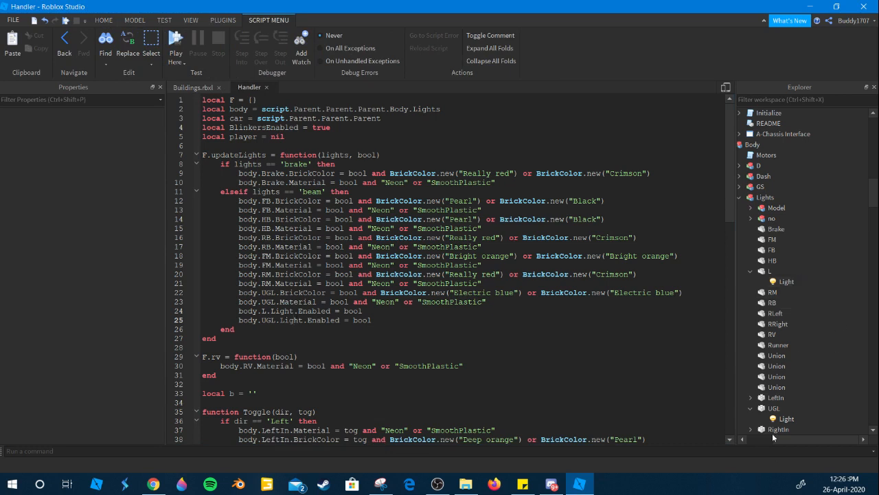
{"action": "left_click", "coordinate": [785, 420]}
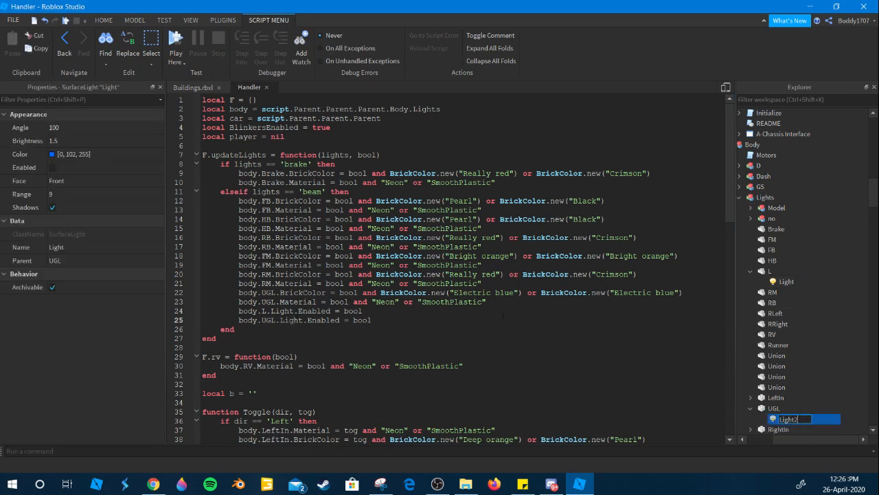
{"action": "left_click", "coordinate": [299, 320]}
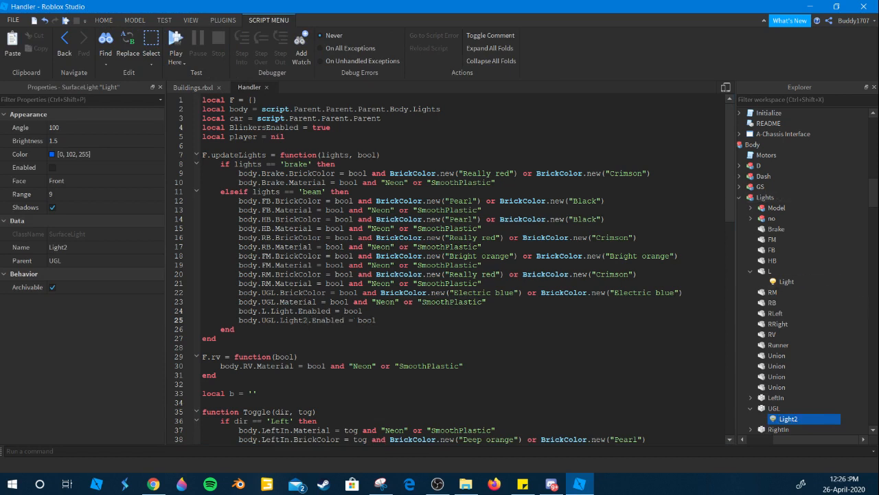
Examine the parent path assigned to the body variable at the start of the Handler script.
{"action": "left_click_drag", "start_coordinate": [221, 109], "coordinate": [344, 109]}
{"action": "left_click", "coordinate": [313, 109]}
{"action": "left_click", "coordinate": [389, 119]}
{"action": "left_click_drag", "start_coordinate": [261, 109], "coordinate": [345, 110]}
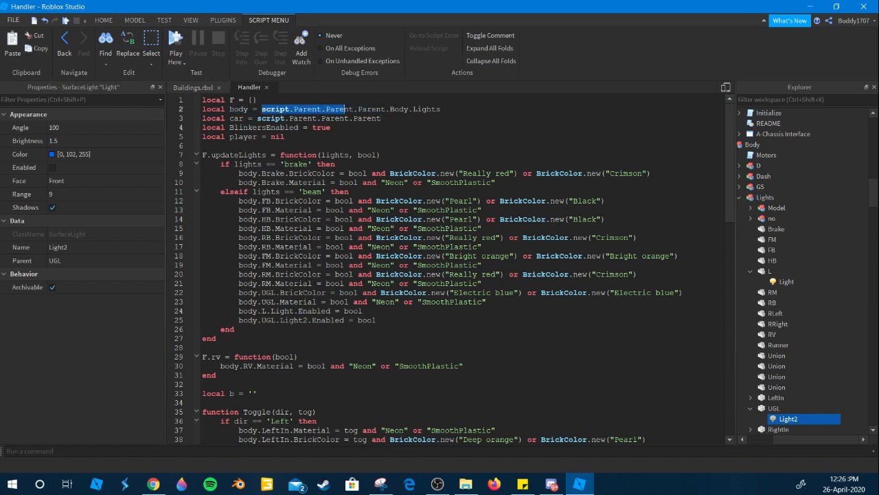
{"action": "left_click", "coordinate": [368, 109]}
{"action": "scroll", "coordinate": [330, 130], "scroll_direction": "down", "scroll_amount": 2}
{"action": "scroll", "coordinate": [288, 141], "scroll_direction": "up", "scroll_amount": 2}
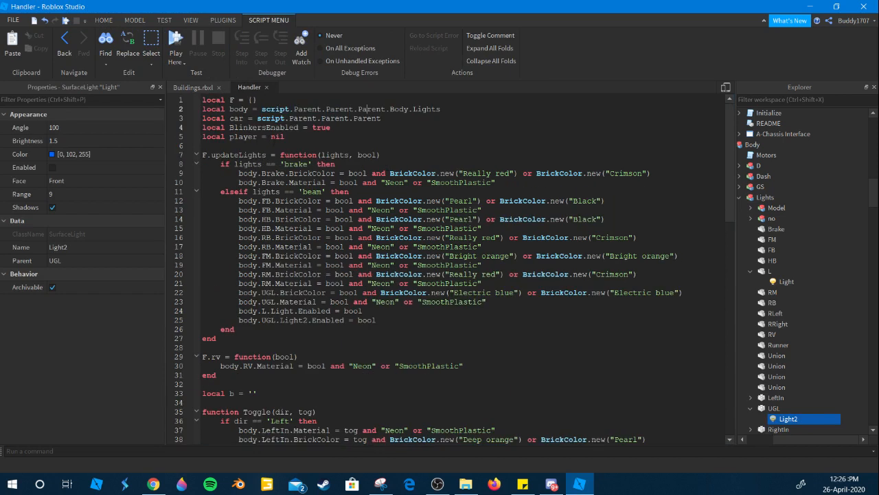
Return to the Buildings.rbxl scene, start a play test and get the character into the R35's driver seat.
{"action": "left_click", "coordinate": [193, 87]}
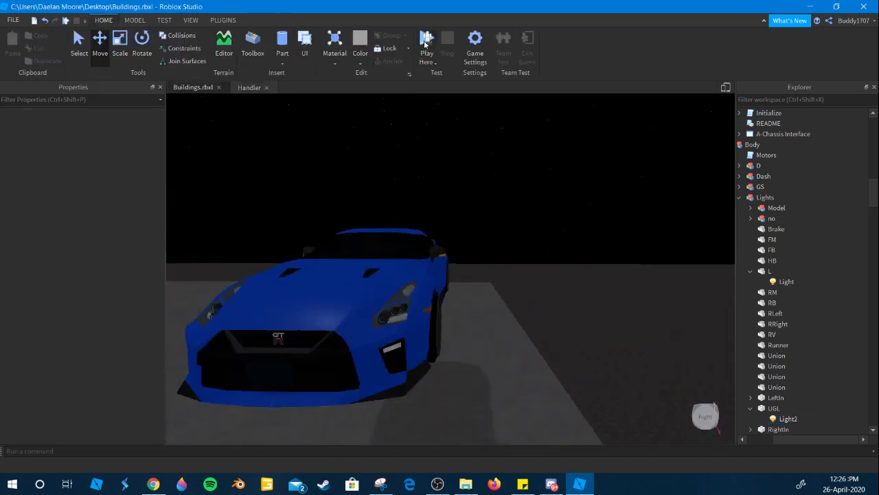
{"action": "key", "text": "s"}
{"action": "key", "text": "d"}
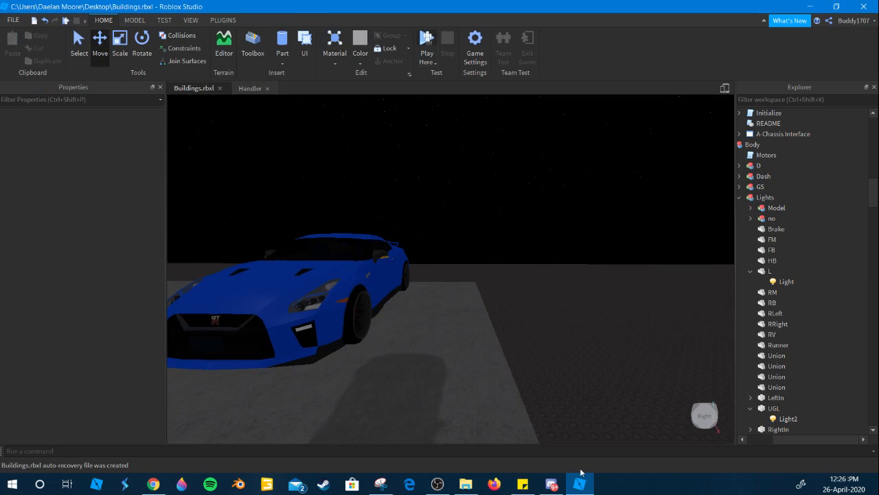
{"action": "left_click", "coordinate": [551, 485]}
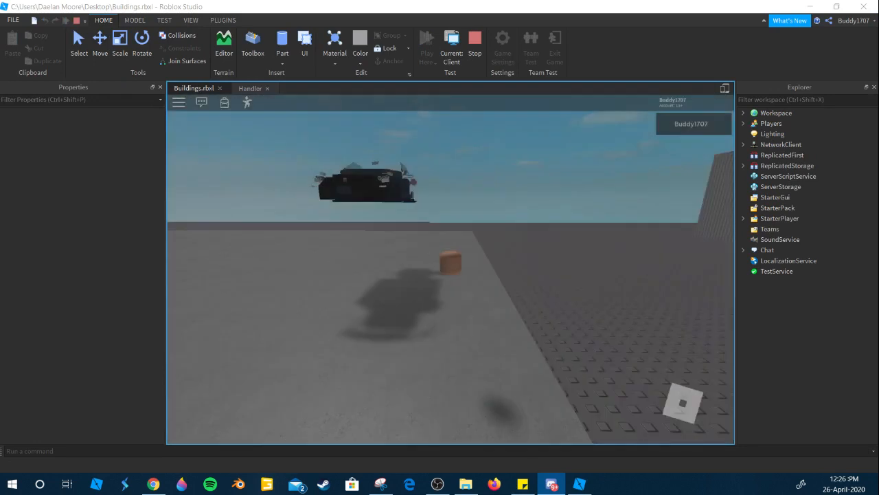
{"action": "left_click_drag", "start_coordinate": [772, 240], "coordinate": [763, 239]}
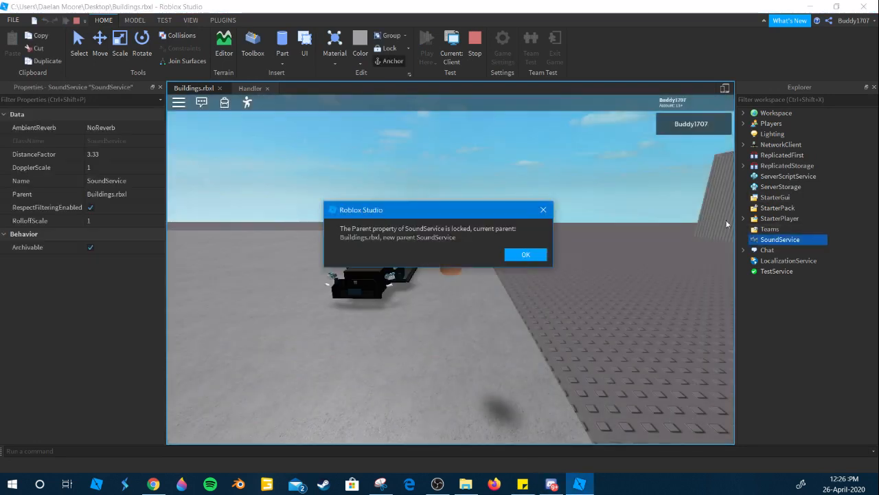
{"action": "left_click", "coordinate": [538, 256]}
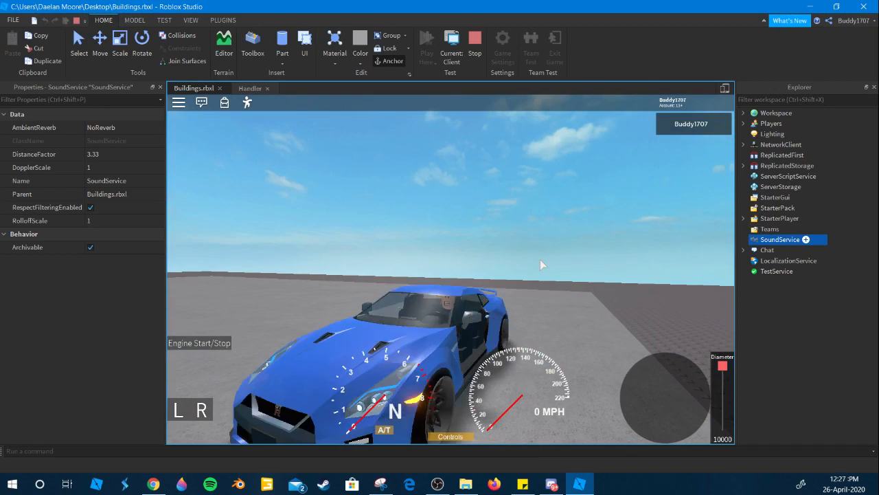
{"action": "right_click_drag", "start_coordinate": [540, 260], "coordinate": [540, 265]}
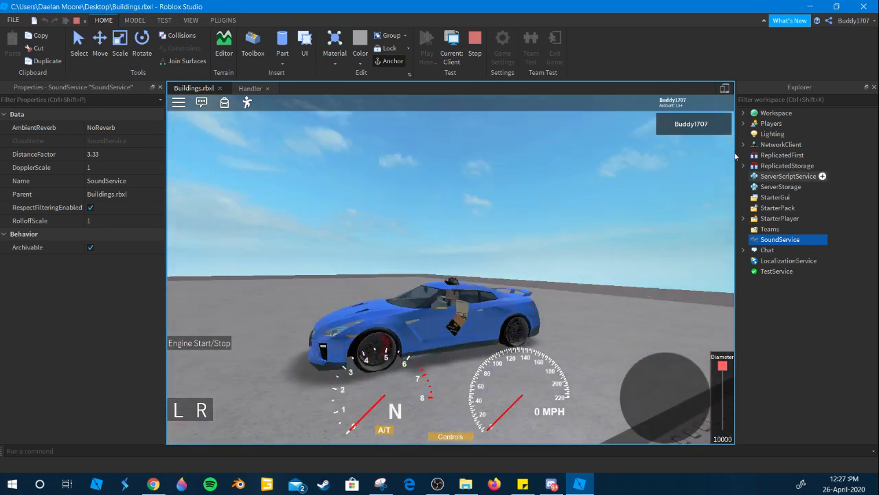
Switch the new play test's Lighting to ShadowMap technology with ClockTime 0.
{"action": "left_click", "coordinate": [772, 133]}
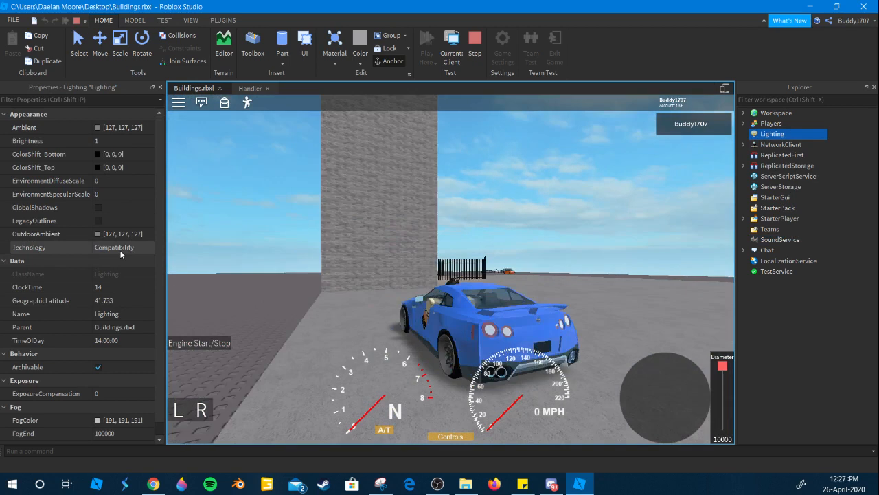
{"action": "left_click", "coordinate": [122, 250]}
{"action": "left_click", "coordinate": [127, 263]}
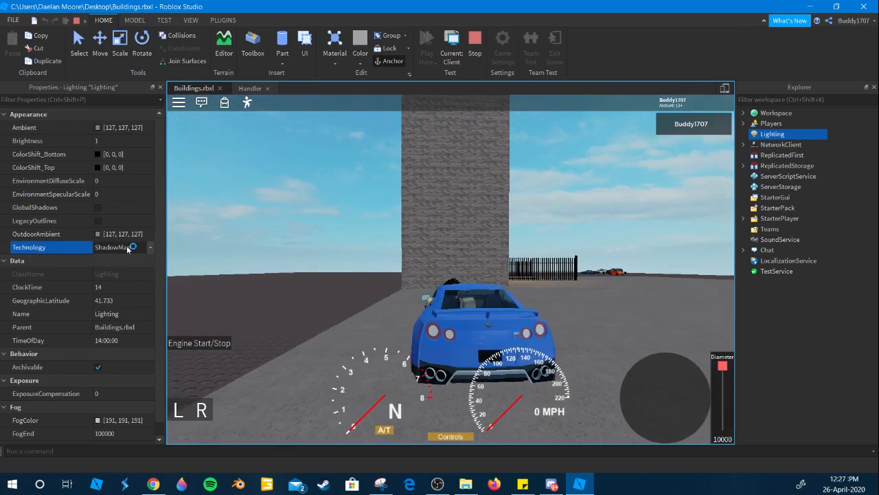
{"action": "left_click", "coordinate": [118, 300]}
{"action": "type", "text": "0"}
{"action": "key", "text": "Return"}
Toggle the car's beam lights, check the underglow around the R35, and stop the play test.
{"action": "key", "text": "l"}
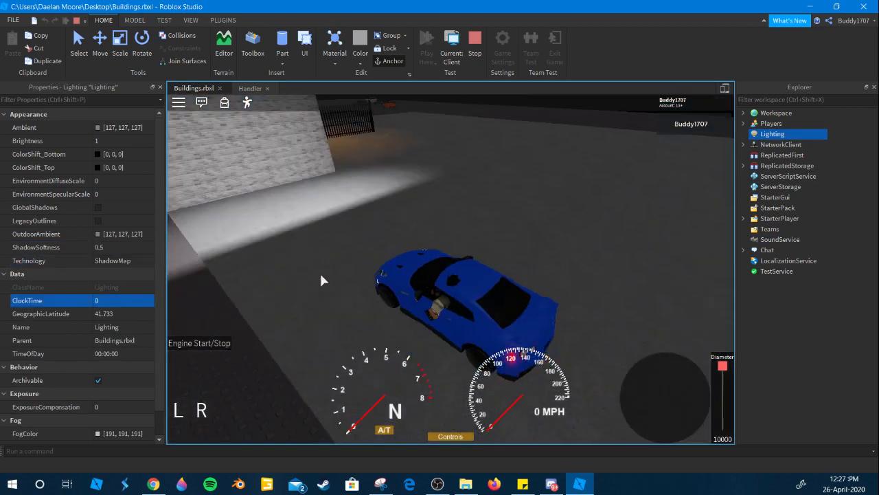
{"action": "right_click_drag", "start_coordinate": [415, 345], "coordinate": [415, 346]}
{"action": "key", "text": "l"}
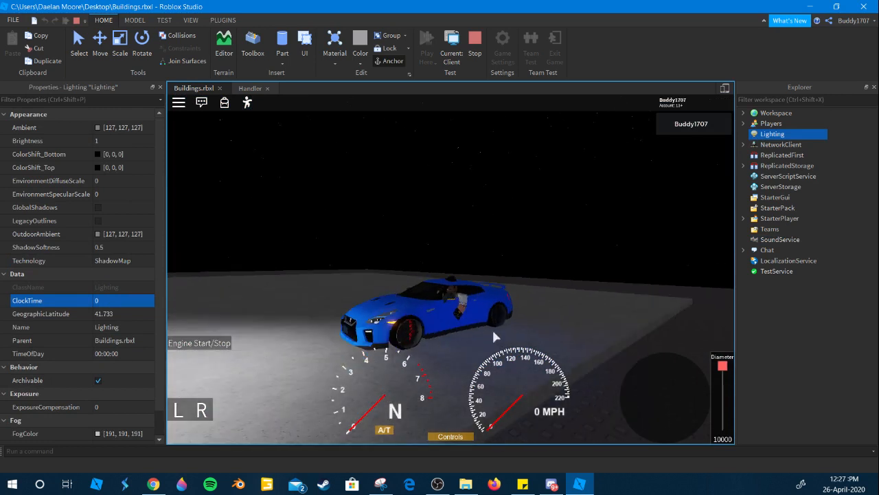
{"action": "right_click_drag", "start_coordinate": [491, 337], "coordinate": [492, 337]}
{"action": "right_click_drag", "start_coordinate": [484, 383], "coordinate": [483, 381]}
{"action": "right_click_drag", "start_coordinate": [445, 151], "coordinate": [443, 151]}
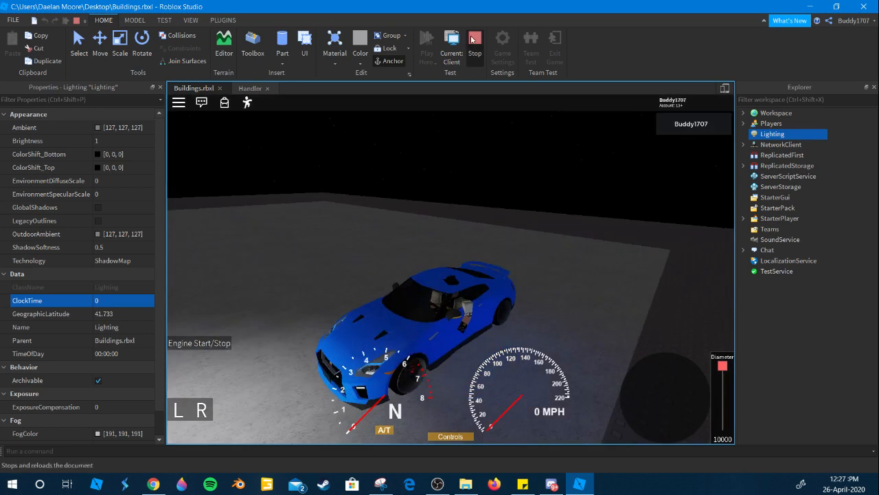
{"action": "left_click", "coordinate": [465, 66]}
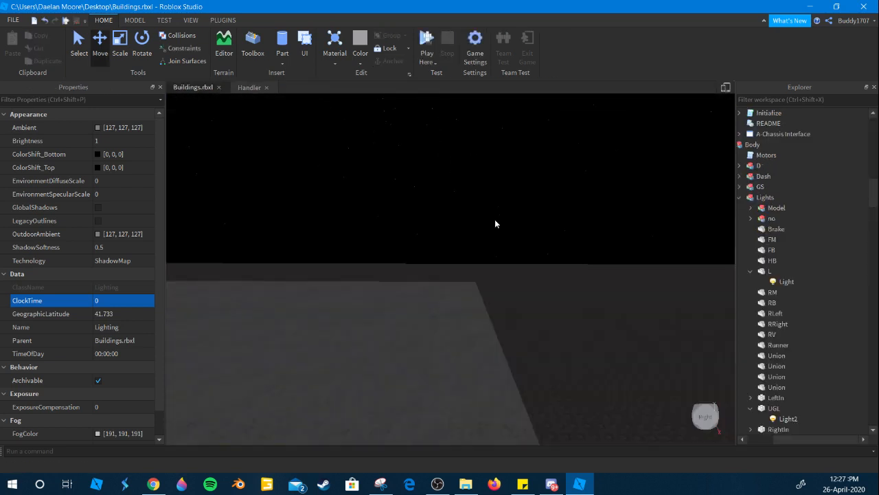
Set the move snap increment to 1 stud and raise the R35 model high above the ground.
{"action": "left_click", "coordinate": [332, 293]}
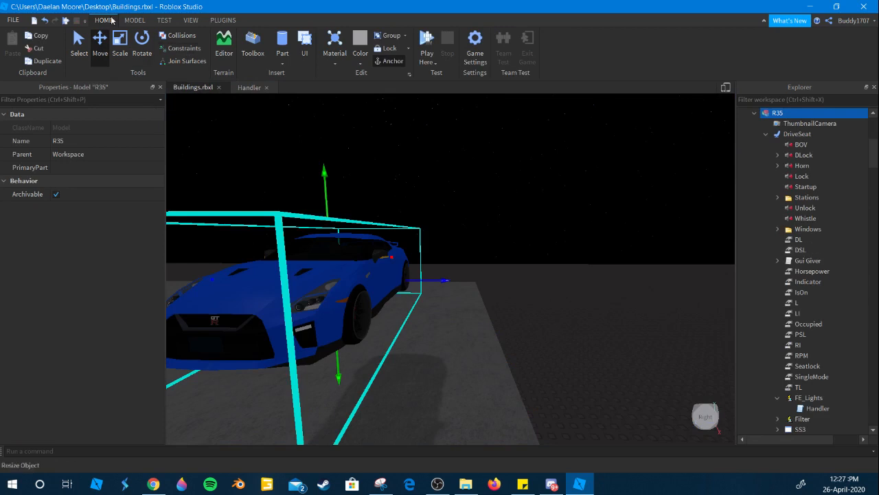
{"action": "left_click_drag", "start_coordinate": [324, 174], "coordinate": [322, 91]}
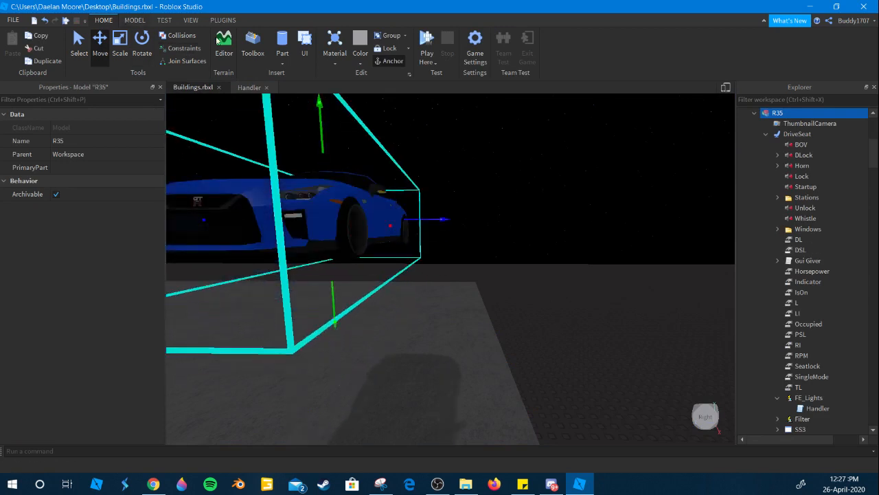
{"action": "key", "text": "ctrl+z"}
{"action": "left_click", "coordinate": [131, 21]}
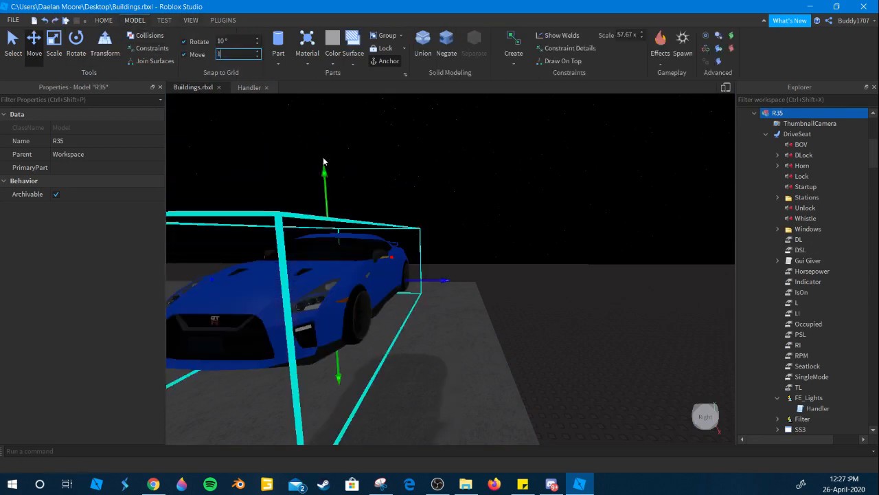
{"action": "left_click_drag", "start_coordinate": [324, 167], "coordinate": [334, 77]}
Select the UGL strip on the car's underside and focus the view on it.
{"action": "right_click_drag", "start_coordinate": [491, 213], "coordinate": [598, 281]}
{"action": "left_click", "coordinate": [613, 298]}
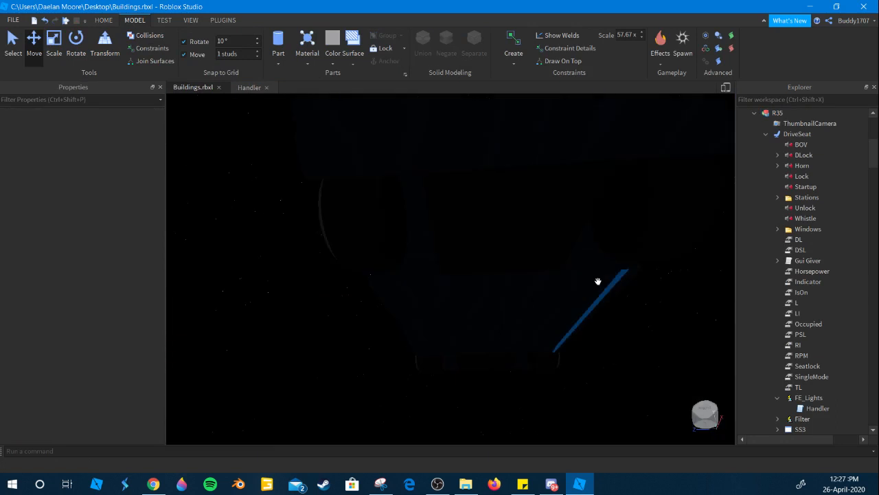
{"action": "left_click", "coordinate": [628, 308]}
{"action": "key", "text": "f"}
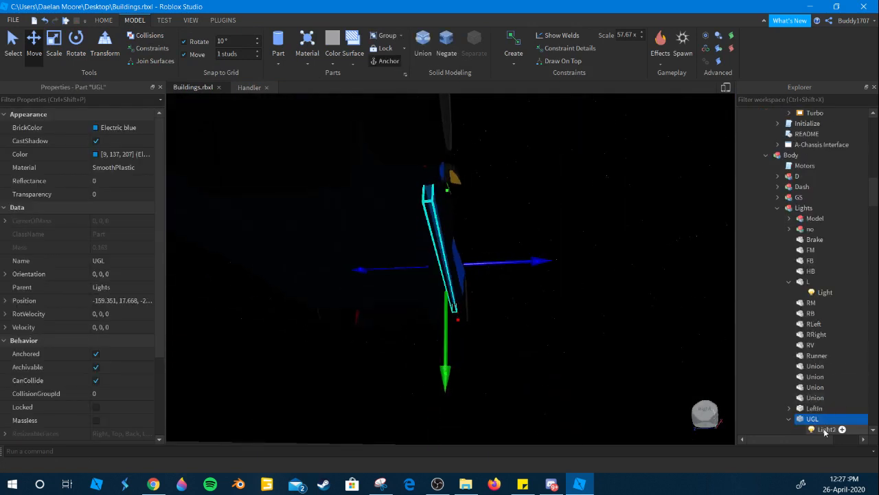
Move Light2 from UGL into L, and place a duplicate of the UGL strip along the car's opposite side.
{"action": "left_click_drag", "start_coordinate": [824, 430], "coordinate": [808, 282]}
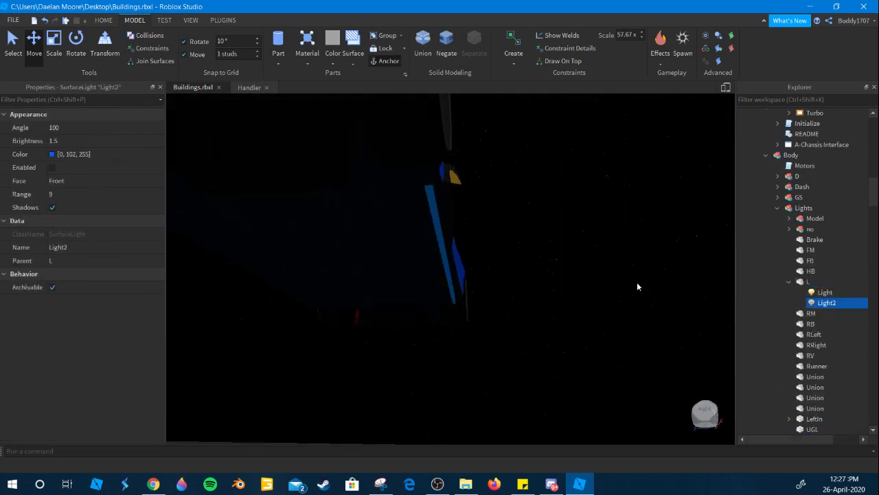
{"action": "left_click", "coordinate": [414, 225]}
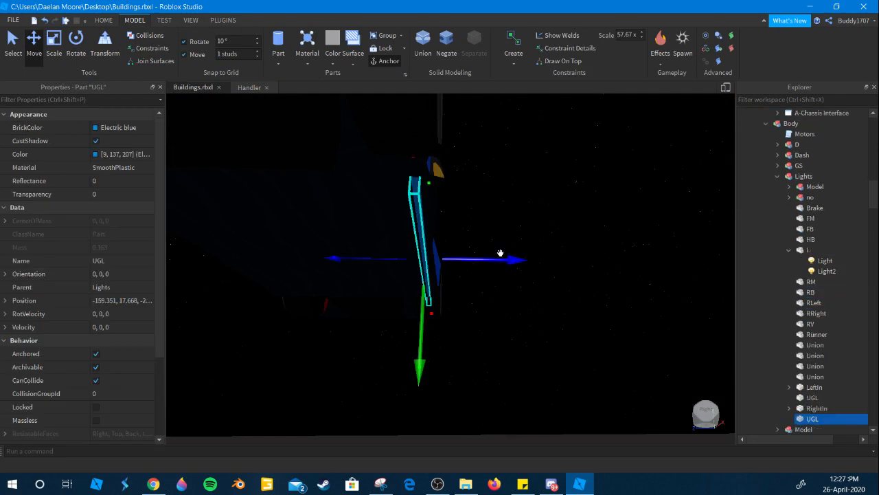
{"action": "key", "text": "a"}
{"action": "mouse_move", "coordinate": [500, 253]}
{"action": "left_mouse_down"}
{"action": "mouse_move", "coordinate": [473, 247]}
{"action": "mouse_move", "coordinate": [501, 252]}
{"action": "left_mouse_up"}
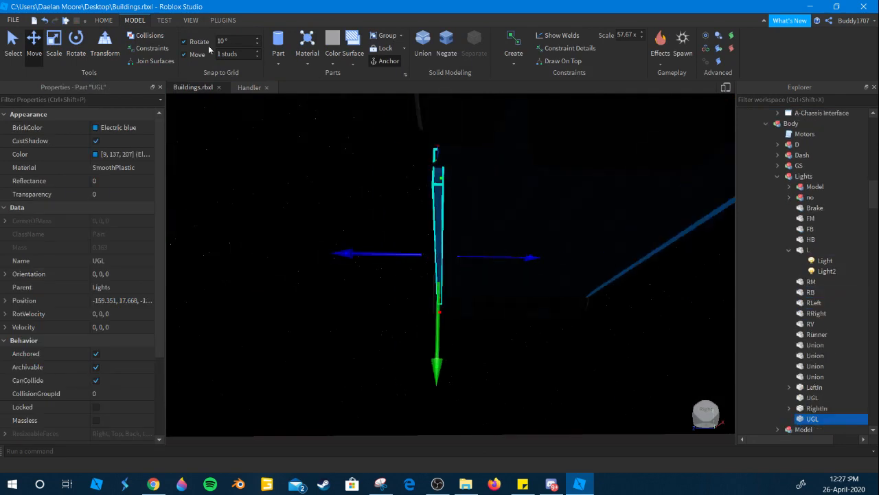
Set the movement snap increment to 0.1 studs for positioning the duplicated UGL strip.
{"action": "type", "text": ".1"}
{"action": "right_click_drag", "start_coordinate": [330, 228], "coordinate": [301, 200]}
{"action": "right_click_drag", "start_coordinate": [513, 212], "coordinate": [288, 259]}
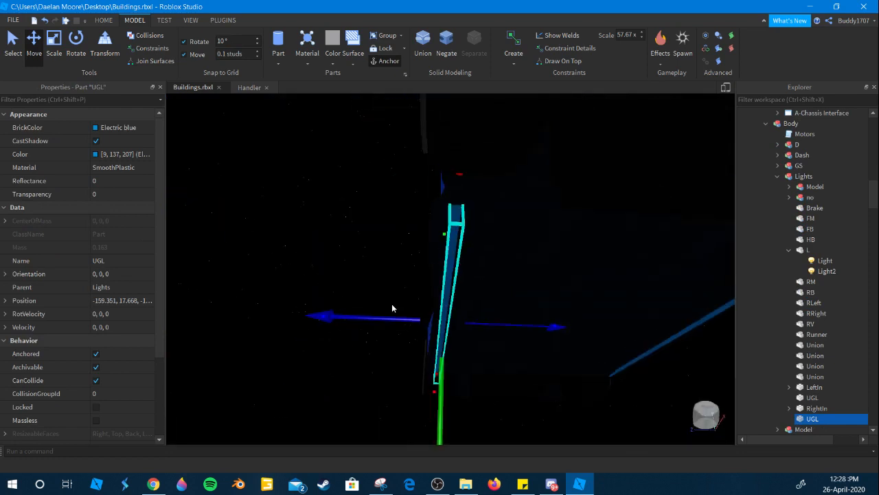
{"action": "right_click_drag", "start_coordinate": [392, 308], "coordinate": [382, 283]}
{"action": "scroll", "coordinate": [527, 388], "scroll_direction": "down", "scroll_amount": 5}
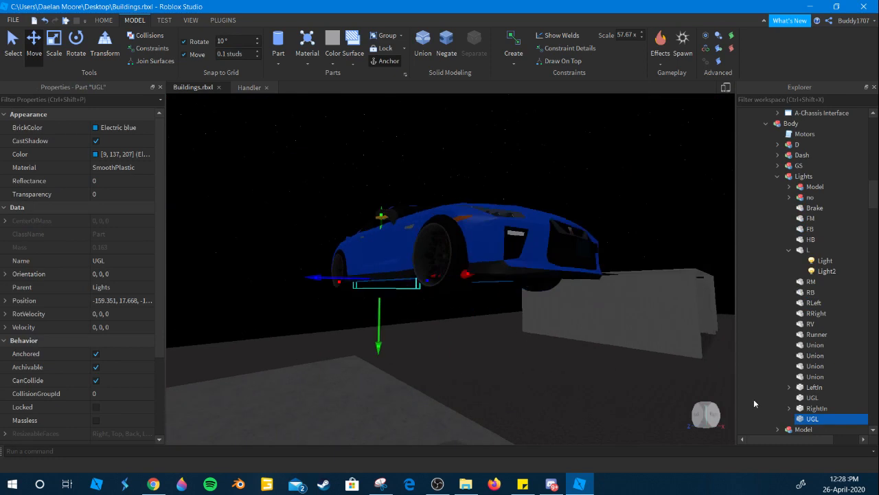
Try renaming the duplicated UGL strip as UGL2, and undo the rename.
{"action": "left_click", "coordinate": [815, 422]}
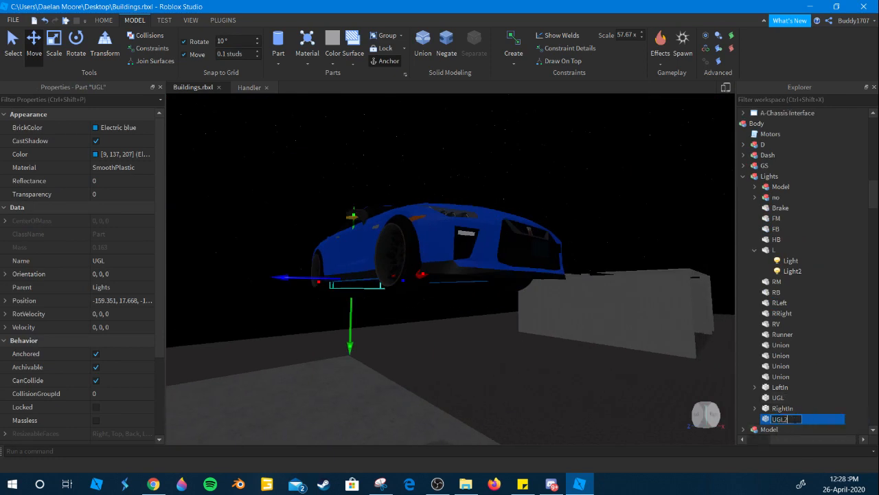
{"action": "right_click_drag", "start_coordinate": [570, 321], "coordinate": [555, 319]}
{"action": "key", "text": "ctrl+z"}
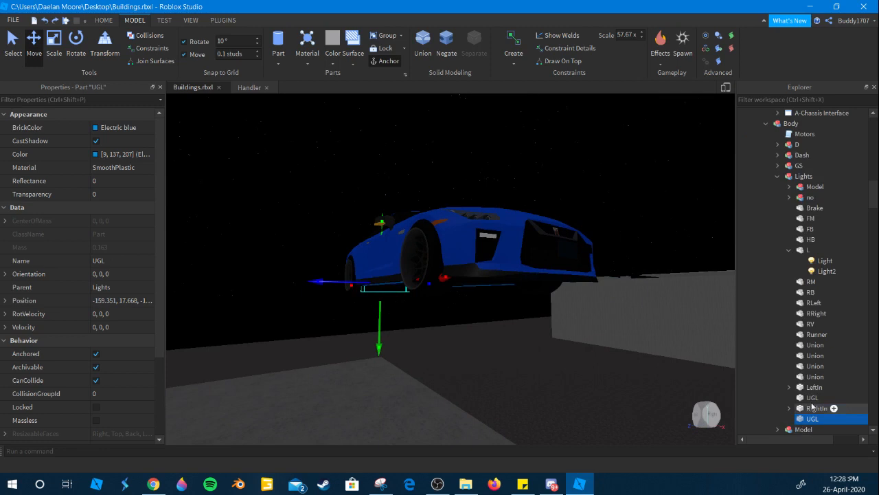
Union the two UGL strips beneath the car into one part and name it UGL.
{"action": "left_click", "coordinate": [812, 397], "text": "ctrl"}
{"action": "key", "text": "f"}
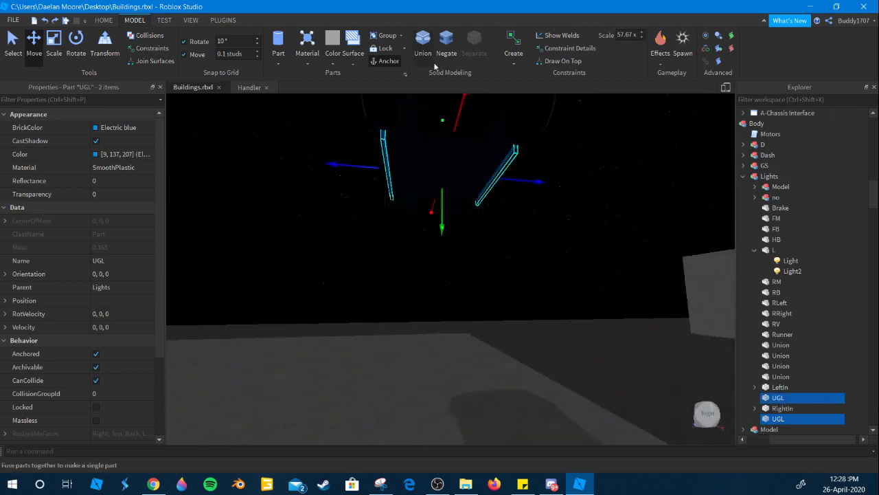
{"action": "left_click", "coordinate": [423, 53]}
{"action": "right_click_drag", "start_coordinate": [528, 242], "coordinate": [540, 249]}
{"action": "double_click", "coordinate": [812, 387]}
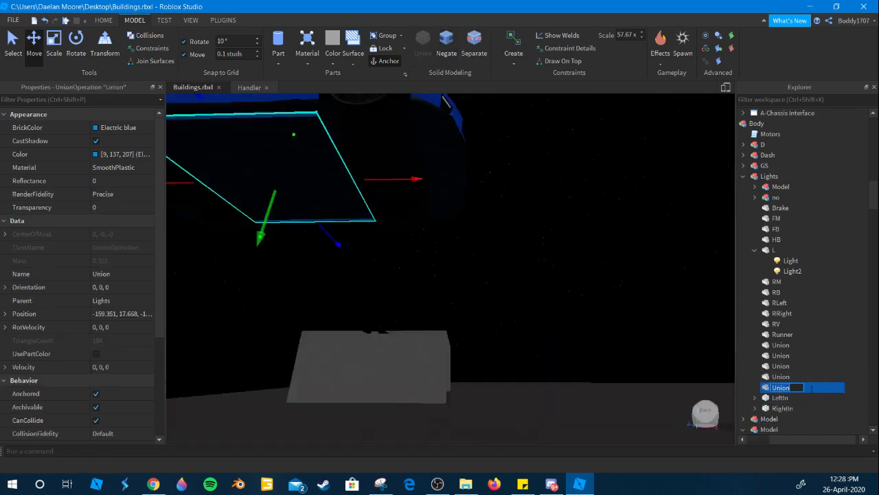
{"action": "type", "text": "UGL"}
{"action": "key", "text": "Return"}
Enable UsePartColor on the UGL union and check its appearance beneath the car.
{"action": "key", "text": "f"}
{"action": "scroll", "coordinate": [58, 268], "scroll_direction": "down", "scroll_amount": 3}
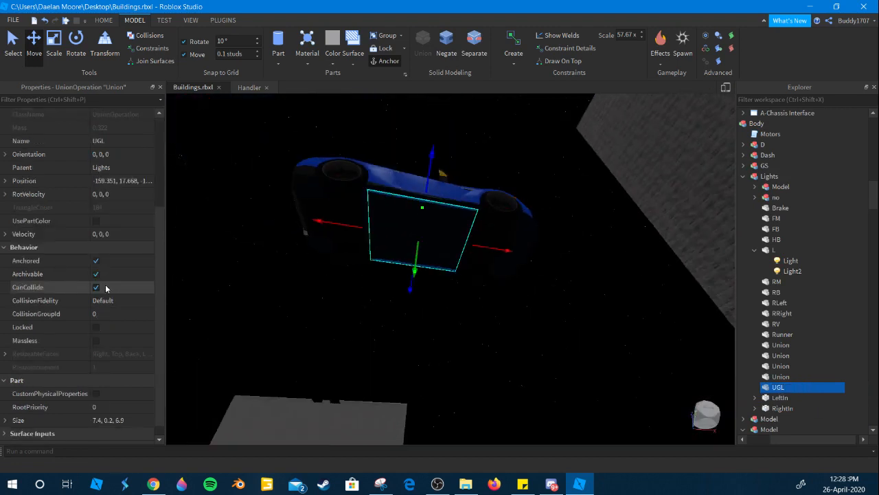
{"action": "scroll", "coordinate": [334, 220], "scroll_direction": "up", "scroll_amount": 4}
{"action": "right_click_drag", "start_coordinate": [334, 219], "coordinate": [282, 235]}
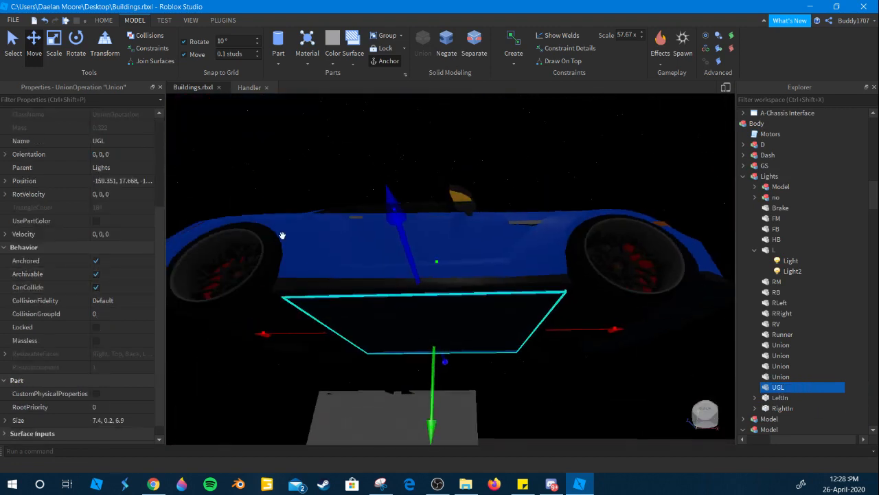
{"action": "left_click", "coordinate": [97, 221]}
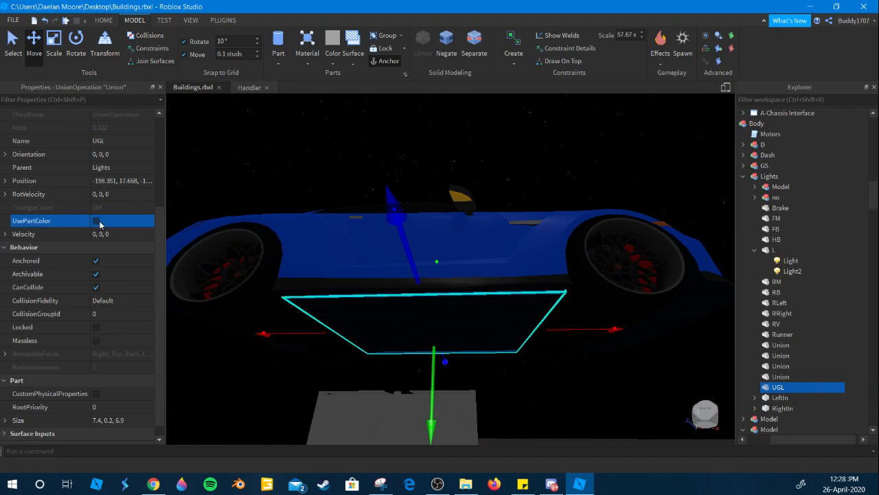
{"action": "right_click_drag", "start_coordinate": [263, 286], "coordinate": [263, 285]}
{"action": "scroll", "coordinate": [258, 280], "scroll_direction": "down", "scroll_amount": 5}
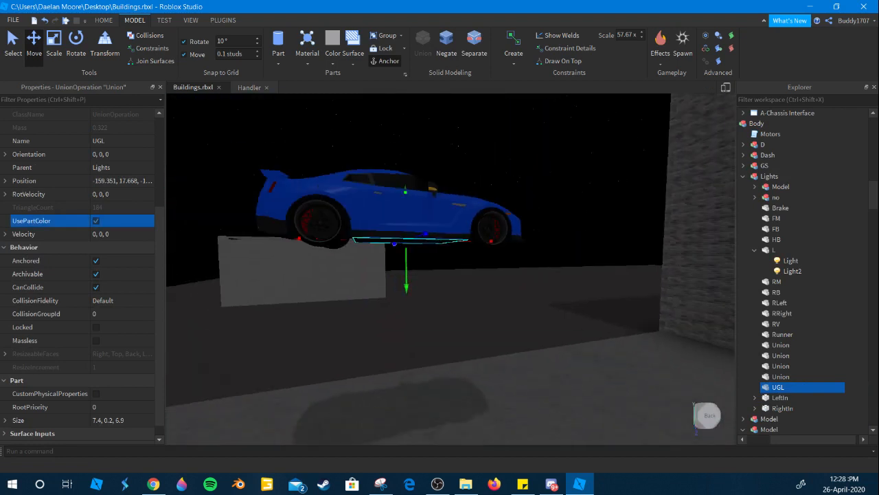
{"action": "right_click_drag", "start_coordinate": [443, 170], "coordinate": [446, 169]}
{"action": "scroll", "coordinate": [446, 169], "scroll_direction": "up", "scroll_amount": 3}
{"action": "right_click_drag", "start_coordinate": [390, 177], "coordinate": [394, 179]}
{"action": "scroll", "coordinate": [428, 249], "scroll_direction": "up", "scroll_amount": 3}
{"action": "scroll", "coordinate": [285, 319], "scroll_direction": "down", "scroll_amount": 4}
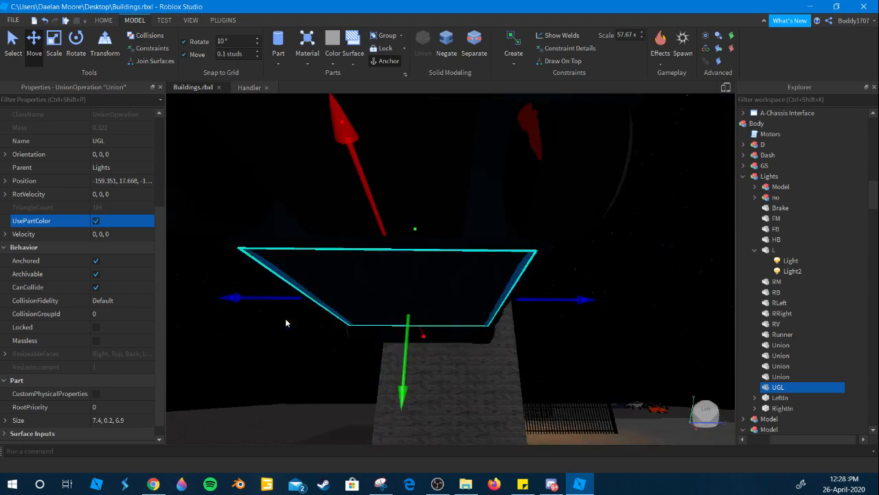
Undo the UsePartColor change and separate the UGL union back into its two strips.
{"action": "right_click_drag", "start_coordinate": [285, 320], "coordinate": [320, 308]}
{"action": "scroll", "coordinate": [319, 308], "scroll_direction": "down", "scroll_amount": 2}
{"action": "key", "text": "ctrl+z"}
{"action": "right_click_drag", "start_coordinate": [516, 272], "coordinate": [520, 274]}
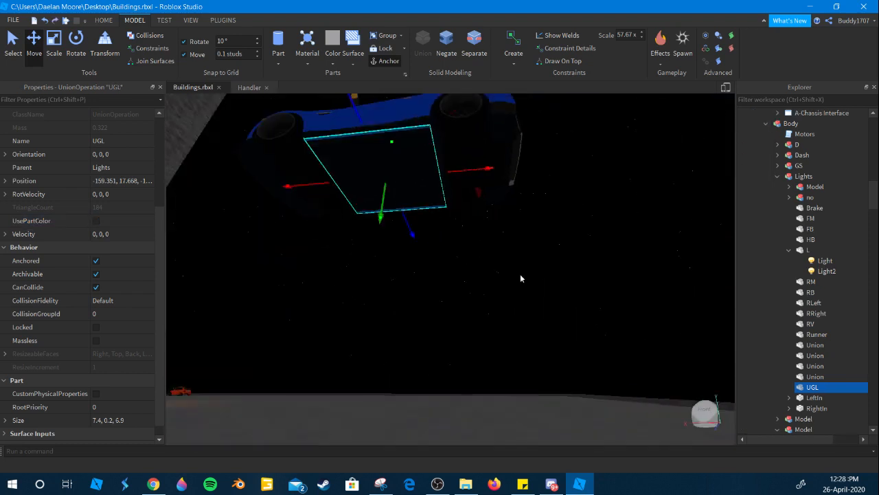
{"action": "key", "text": "a"}
{"action": "key", "text": "e"}
{"action": "left_click", "coordinate": [472, 49]}
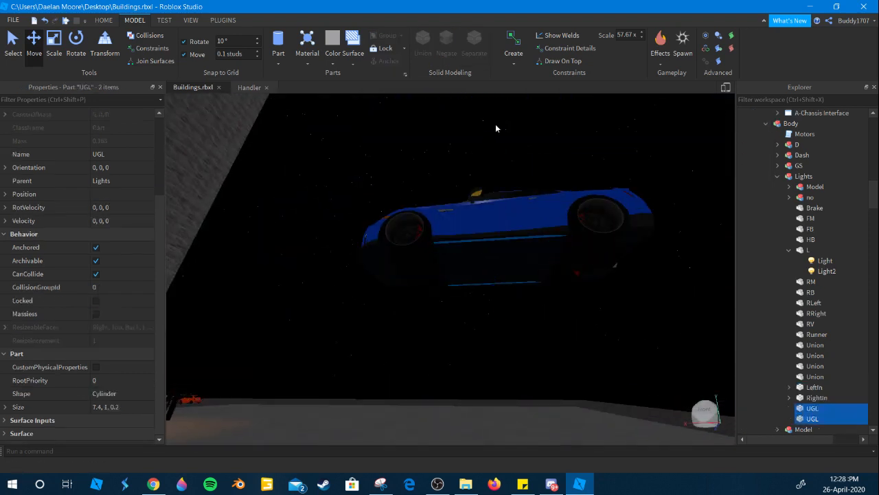
Duplicate one UGL side strip and rotate the copy to an orientation of 0, -90, 0.
{"action": "scroll", "coordinate": [413, 291], "scroll_direction": "up", "scroll_amount": 5}
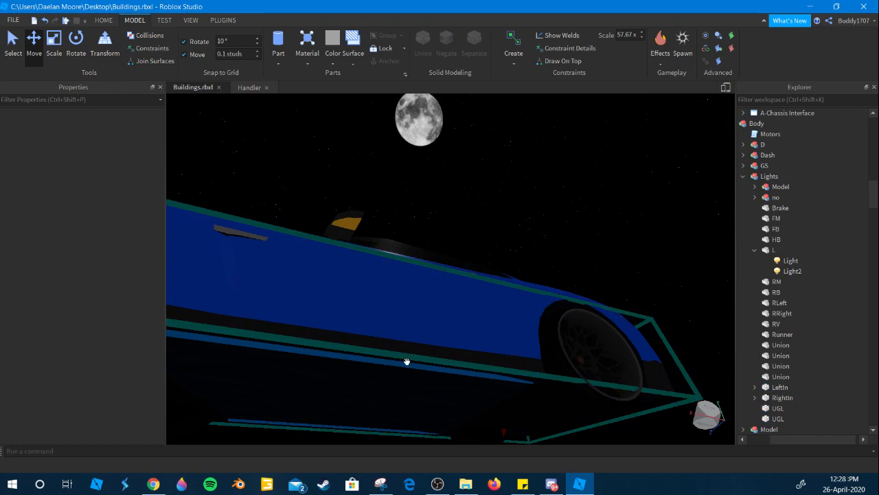
{"action": "left_click", "coordinate": [418, 360]}
{"action": "scroll", "coordinate": [417, 360], "scroll_direction": "down", "scroll_amount": 4}
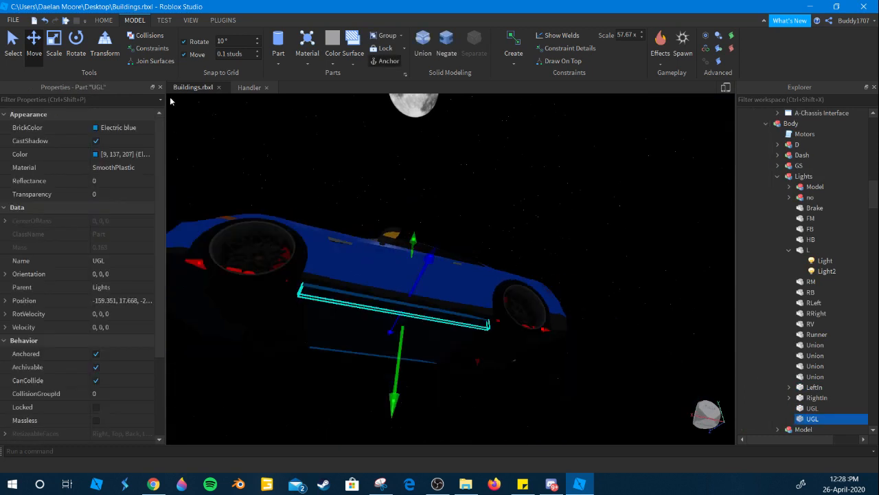
{"action": "left_click", "coordinate": [80, 44]}
{"action": "right_click_drag", "start_coordinate": [445, 309], "coordinate": [446, 310]}
{"action": "key", "text": "ctrl+d"}
{"action": "left_click_drag", "start_coordinate": [288, 327], "coordinate": [431, 402]}
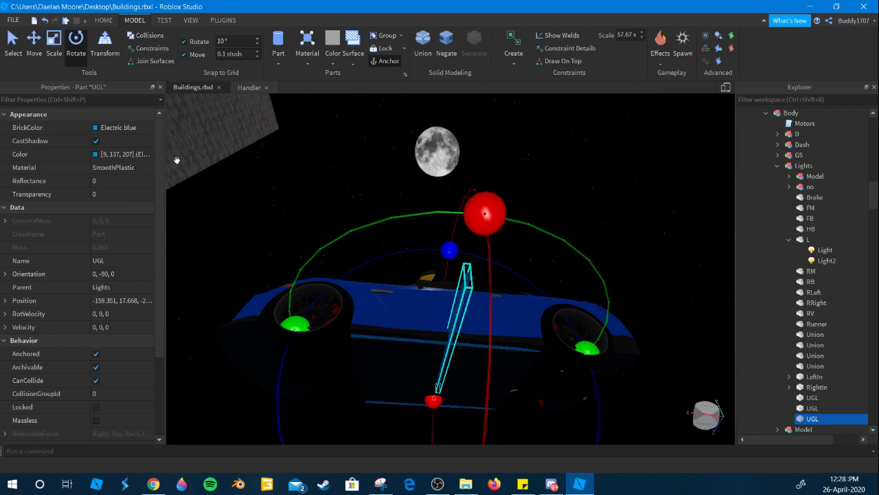
Try shifting the rotated UGL copy along the car's length, and delete the copy.
{"action": "left_click", "coordinate": [35, 61]}
{"action": "right_click_drag", "start_coordinate": [421, 288], "coordinate": [422, 295]}
{"action": "key", "text": "d"}
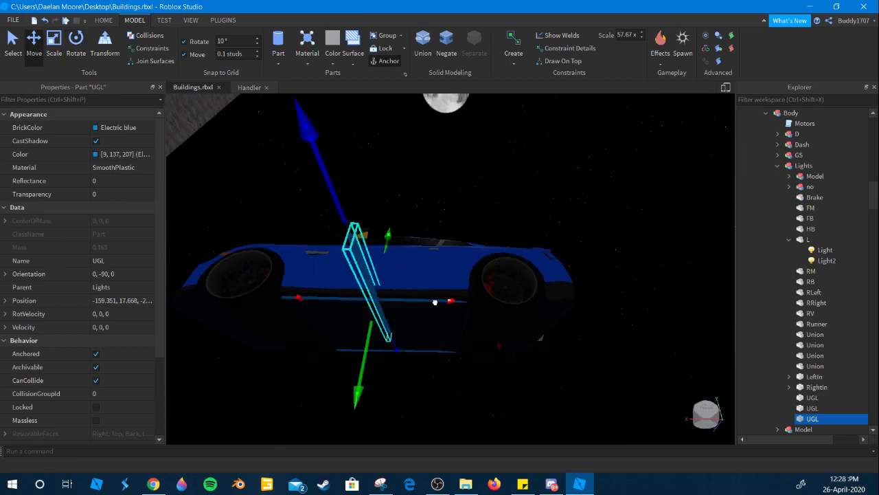
{"action": "left_click_drag", "start_coordinate": [434, 302], "coordinate": [458, 304]}
{"action": "key", "text": "Delete"}
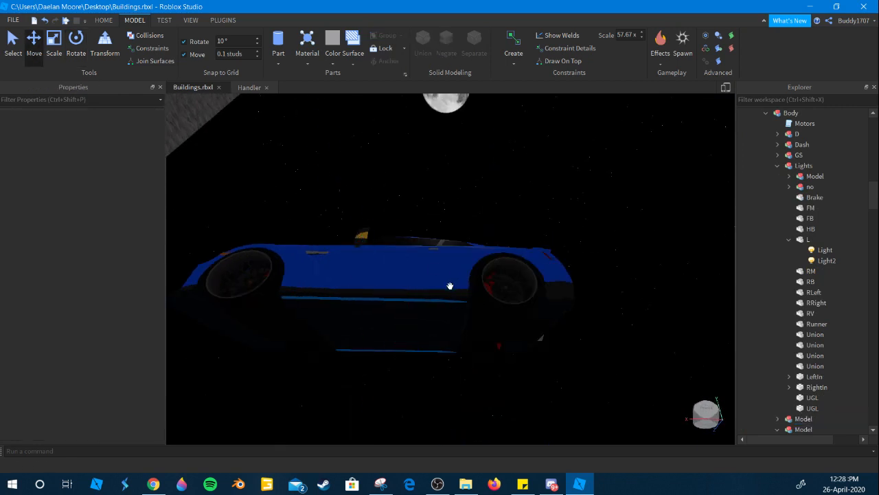
Examine the two UGL strips and the car body from several angles.
{"action": "key", "text": "w"}
{"action": "right_click_drag", "start_coordinate": [436, 270], "coordinate": [717, 258]}
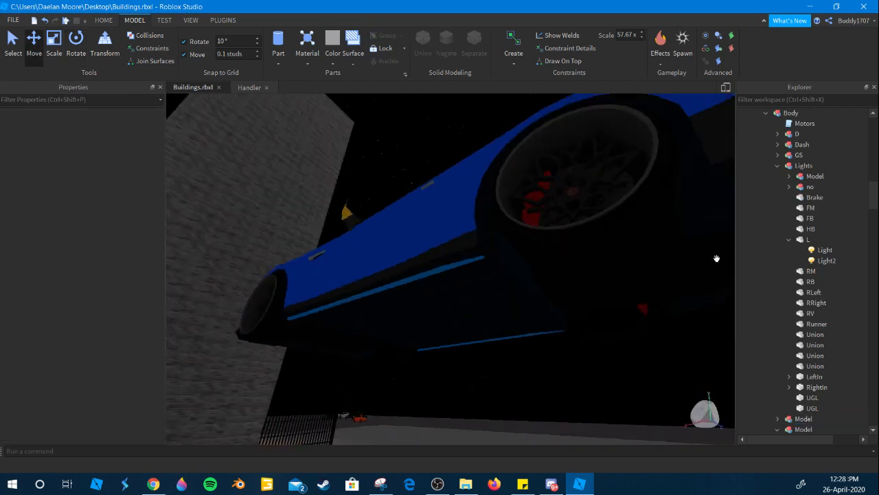
{"action": "right_click_drag", "start_coordinate": [600, 262], "coordinate": [562, 287]}
{"action": "scroll", "coordinate": [600, 262], "scroll_direction": "up", "scroll_amount": 2}
{"action": "scroll", "coordinate": [600, 262], "scroll_direction": "down", "scroll_amount": 2}
{"action": "scroll", "coordinate": [599, 261], "scroll_direction": "up", "scroll_amount": 4}
{"action": "scroll", "coordinate": [598, 266], "scroll_direction": "down", "scroll_amount": 5}
{"action": "key", "text": "e"}
{"action": "key", "text": "q"}
Try moving Light from L into a UGL strip, and undo the move.
{"action": "left_click", "coordinate": [824, 261]}
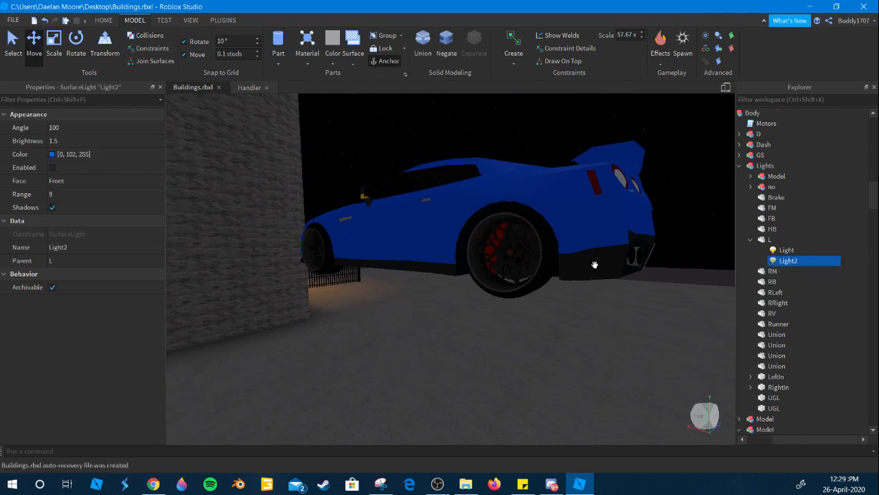
{"action": "key", "text": "f"}
{"action": "left_click_drag", "start_coordinate": [787, 249], "coordinate": [771, 406]}
{"action": "left_click", "coordinate": [812, 398]}
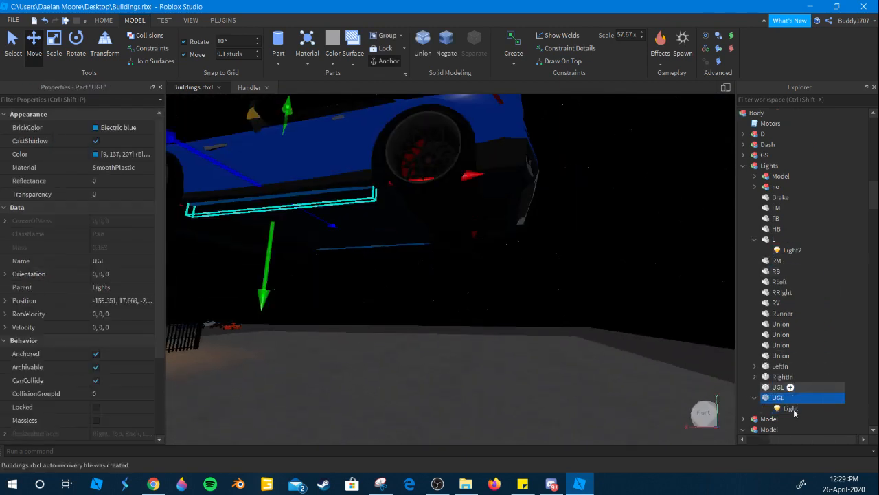
{"action": "left_click", "coordinate": [783, 389]}
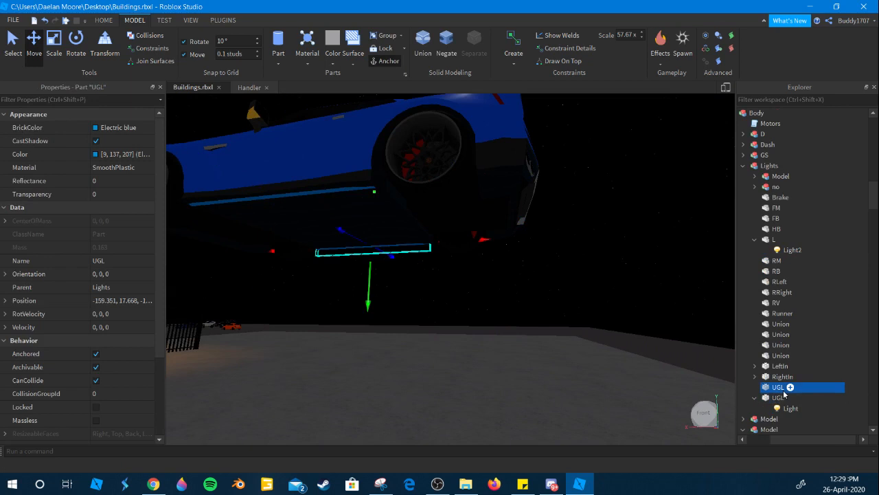
{"action": "right_click_drag", "start_coordinate": [593, 375], "coordinate": [607, 375]}
{"action": "key", "text": "ctrl+z"}
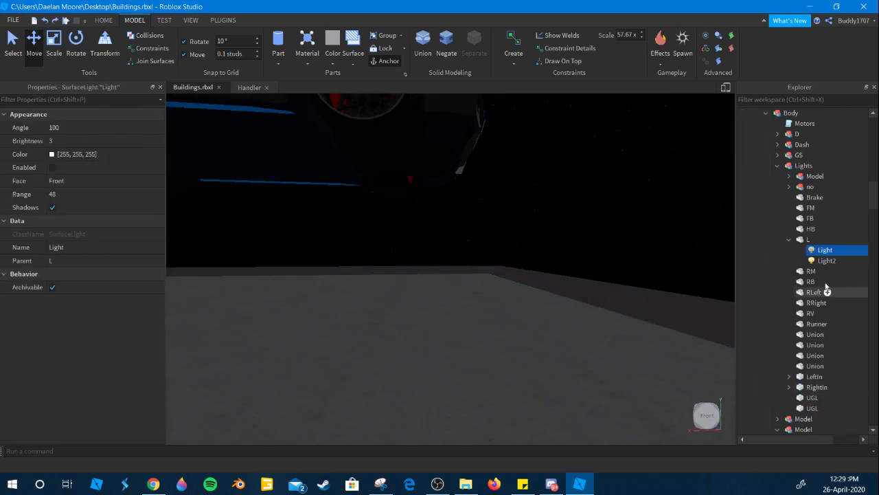
Move Light2 from L into the last UGL strip and enable the light.
{"action": "left_click_drag", "start_coordinate": [822, 261], "coordinate": [813, 408]}
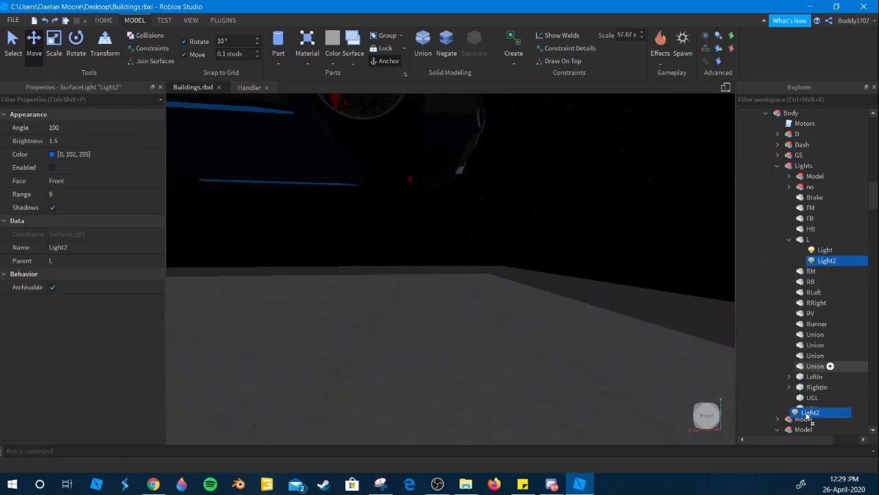
{"action": "left_click", "coordinate": [815, 397]}
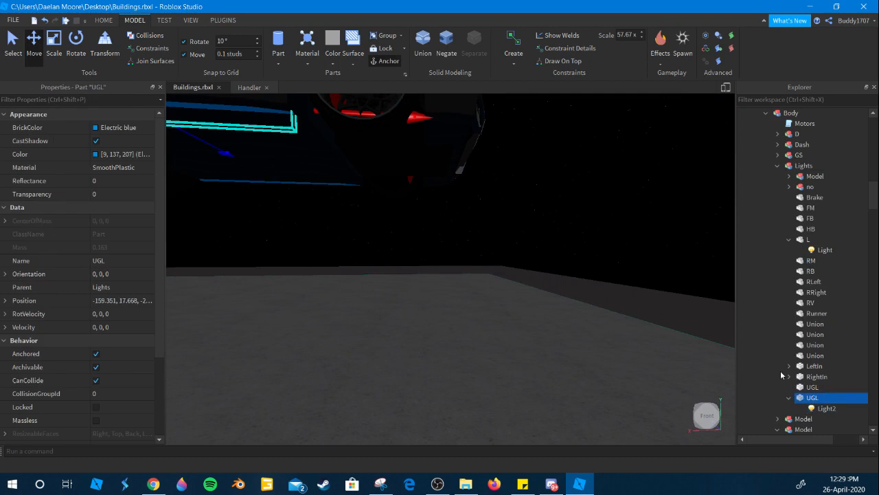
{"action": "left_click", "coordinate": [787, 408]}
{"action": "right_click_drag", "start_coordinate": [489, 316], "coordinate": [217, 240]}
{"action": "scroll", "coordinate": [217, 240], "scroll_direction": "down", "scroll_amount": 4}
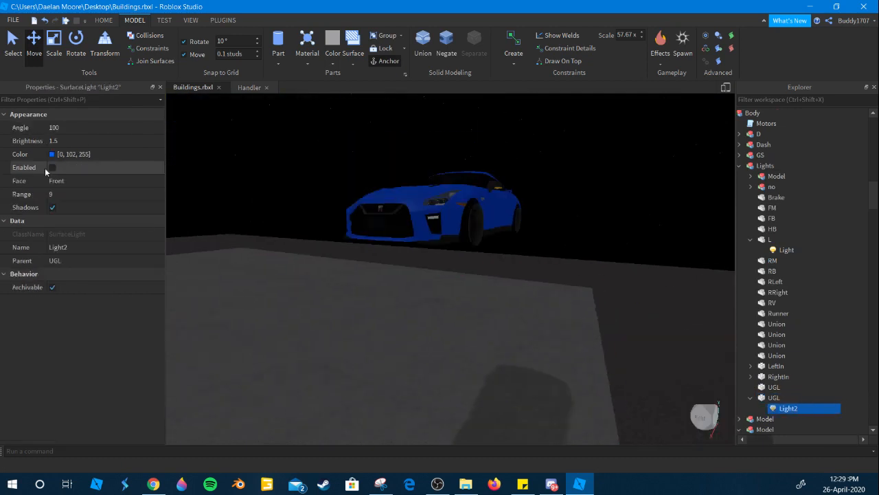
{"action": "left_click", "coordinate": [51, 168]}
Select the whole R35 car model and lower it toward the ground.
{"action": "left_click", "coordinate": [476, 178]}
{"action": "left_click_drag", "start_coordinate": [440, 318], "coordinate": [466, 436]}
{"action": "scroll", "coordinate": [518, 270], "scroll_direction": "up", "scroll_amount": 3}
Rename the UGL strip that contains no light as UGL2.
{"action": "scroll", "coordinate": [824, 258], "scroll_direction": "down", "scroll_amount": 15}
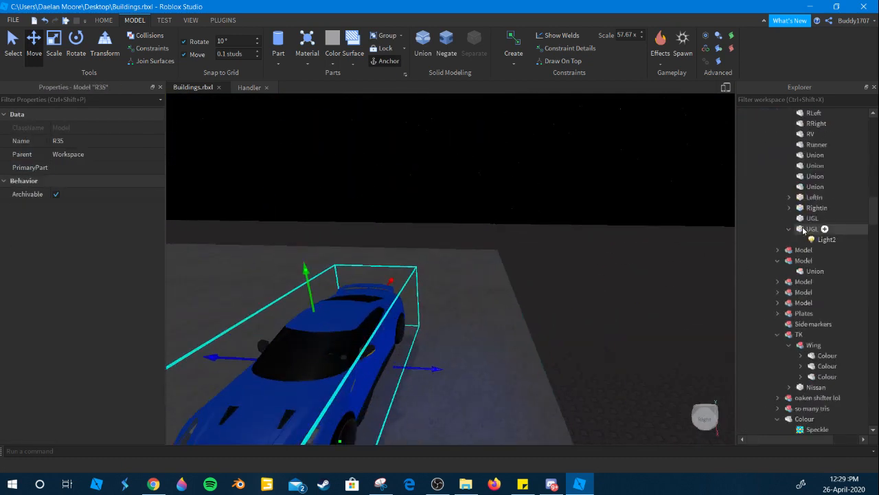
{"action": "scroll", "coordinate": [839, 265], "scroll_direction": "down", "scroll_amount": 8}
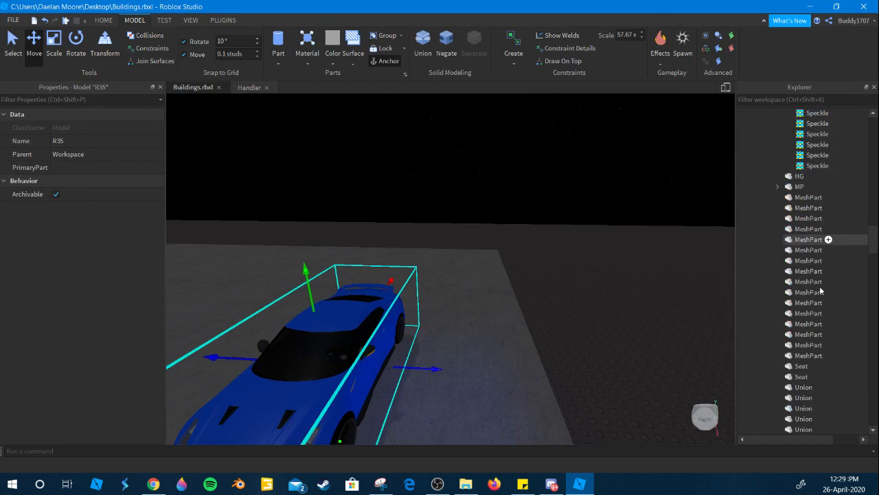
{"action": "scroll", "coordinate": [839, 265], "scroll_direction": "up", "scroll_amount": 10}
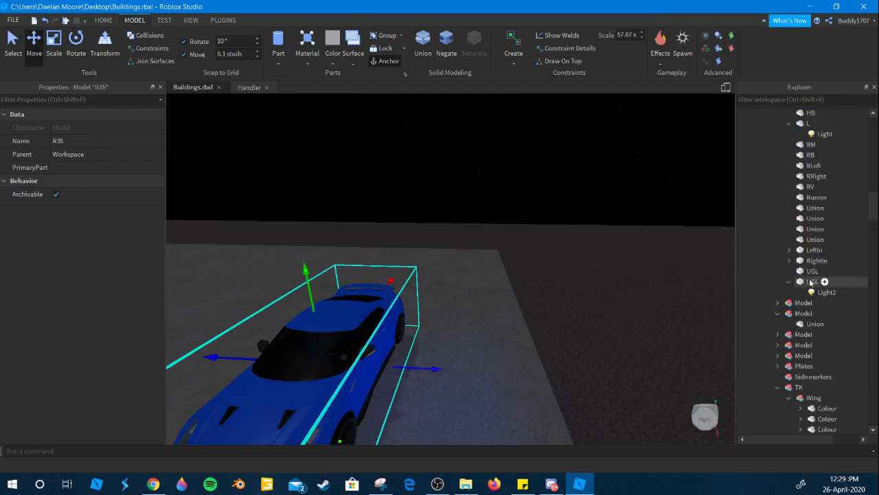
{"action": "left_click", "coordinate": [838, 271]}
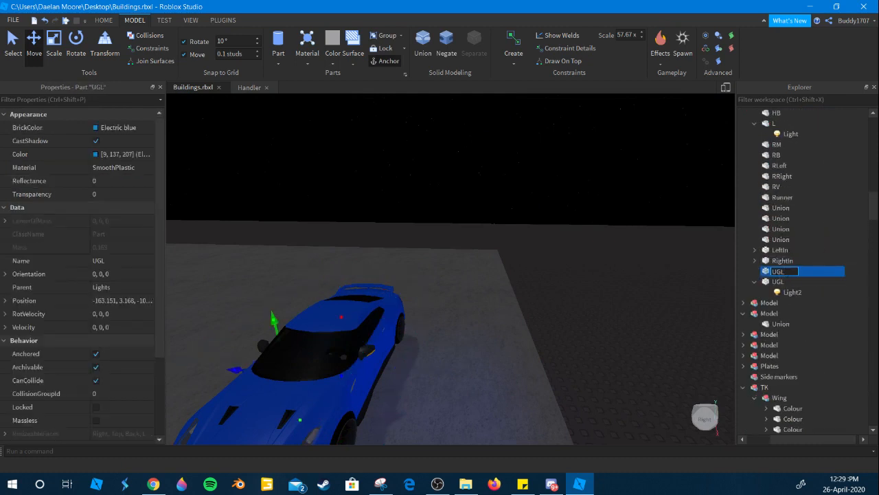
{"action": "key", "text": "BackSpace"}
Select Light2 under UGL and examine the glow it casts on the ground beside the car.
{"action": "right_click_drag", "start_coordinate": [574, 243], "coordinate": [569, 242]}
{"action": "key", "text": "q"}
{"action": "left_click", "coordinate": [792, 293]}
{"action": "key", "text": "w"}
{"action": "right_click_drag", "start_coordinate": [430, 298], "coordinate": [420, 260]}
{"action": "right_click_drag", "start_coordinate": [175, 264], "coordinate": [275, 200]}
{"action": "key", "text": "q"}
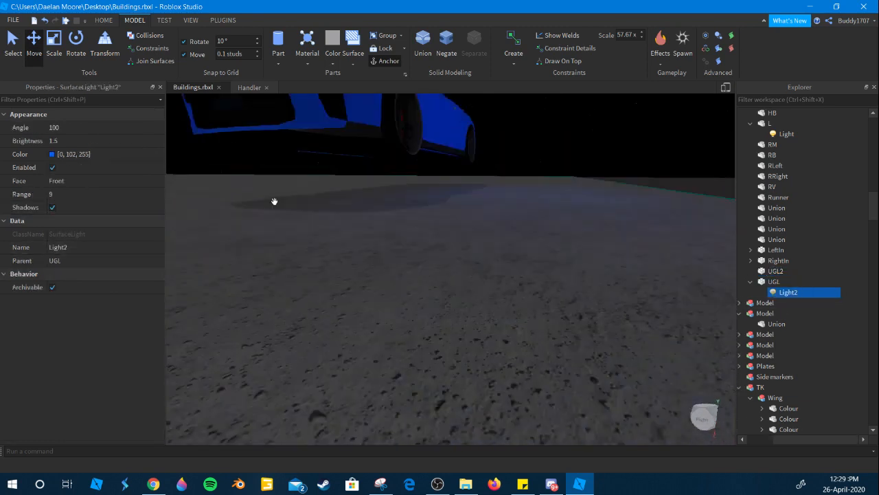
{"action": "key", "text": "e"}
Select the whole R35 car model and lower it further until its wheels rest on the ground.
{"action": "left_click", "coordinate": [415, 121]}
{"action": "right_click_drag", "start_coordinate": [440, 112], "coordinate": [420, 135]}
{"action": "key", "text": "s"}
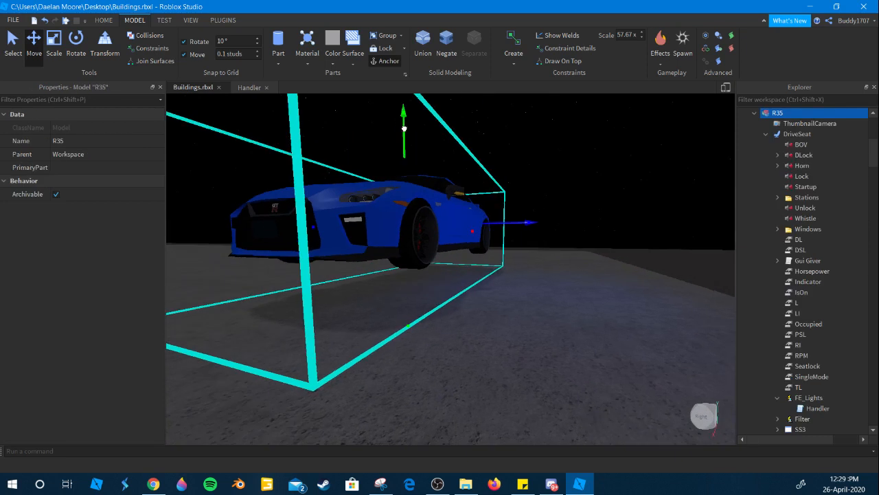
{"action": "left_click_drag", "start_coordinate": [404, 128], "coordinate": [413, 148]}
{"action": "right_click_drag", "start_coordinate": [415, 152], "coordinate": [480, 206]}
{"action": "key", "text": "w"}
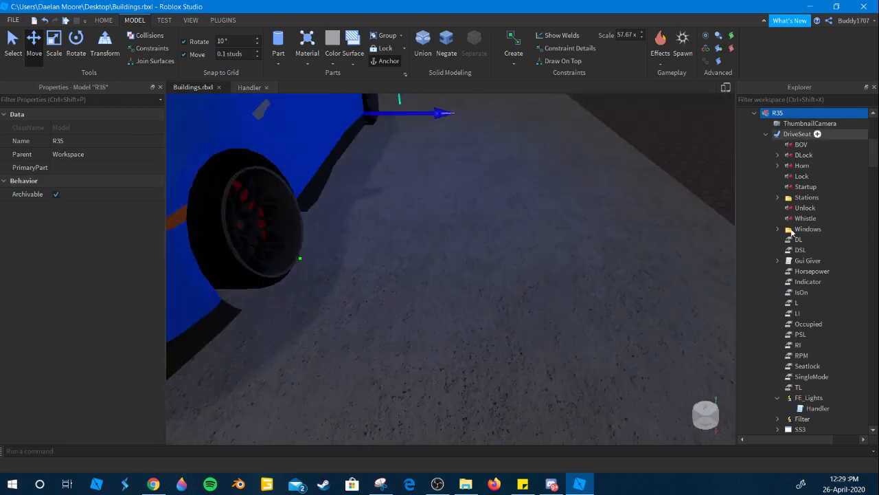
Select the headlight surface light named Light under L and enable it to inspect the beam ahead of the car.
{"action": "key", "text": "f"}
{"action": "scroll", "coordinate": [803, 233], "scroll_direction": "down", "scroll_amount": 12}
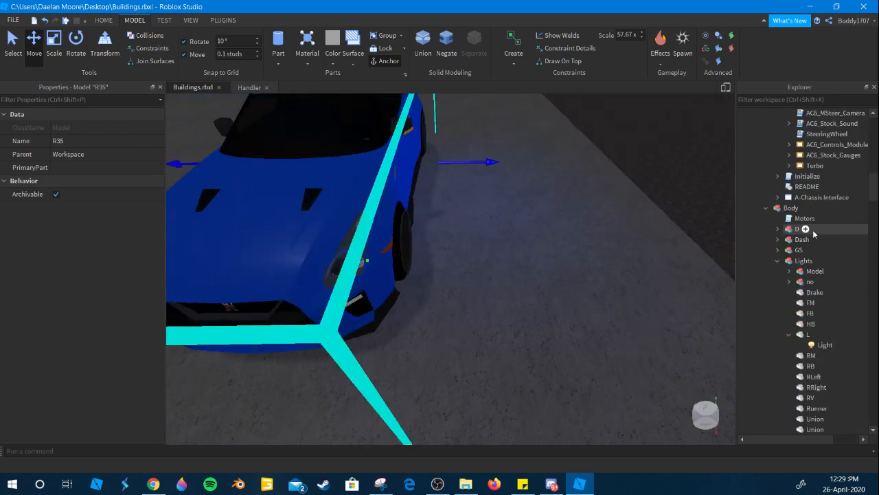
{"action": "scroll", "coordinate": [813, 234], "scroll_direction": "down", "scroll_amount": 2}
{"action": "left_click", "coordinate": [808, 292]}
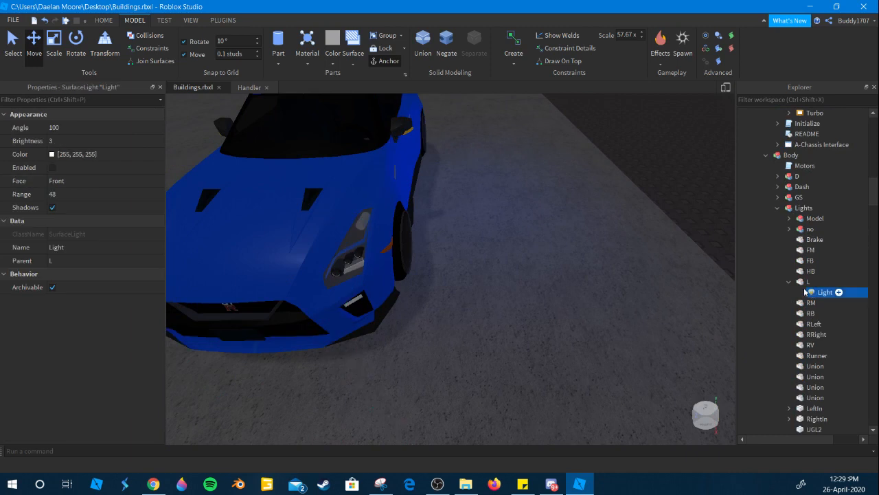
{"action": "left_click", "coordinate": [53, 167]}
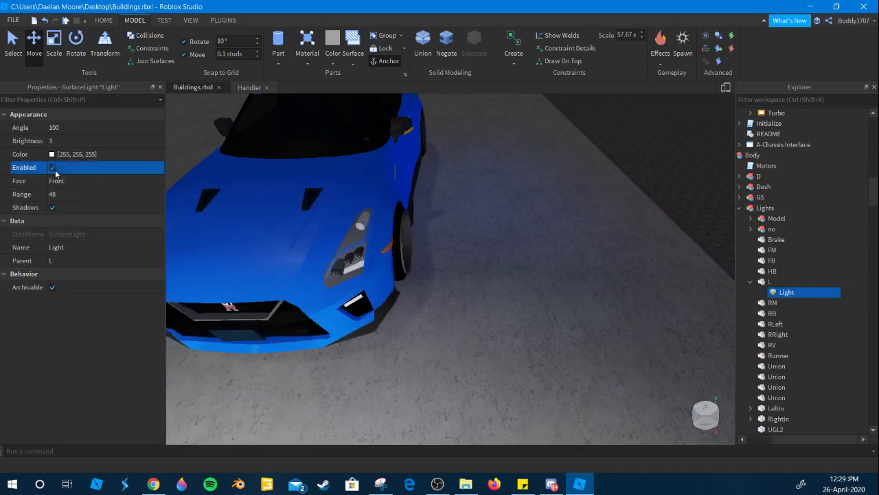
{"action": "left_click", "coordinate": [56, 171]}
{"action": "left_click", "coordinate": [58, 170]}
{"action": "right_click_drag", "start_coordinate": [441, 246], "coordinate": [149, 184]}
Set the headlight's brightness to 2 and range to 35, and disable the light.
{"action": "left_click", "coordinate": [58, 142]}
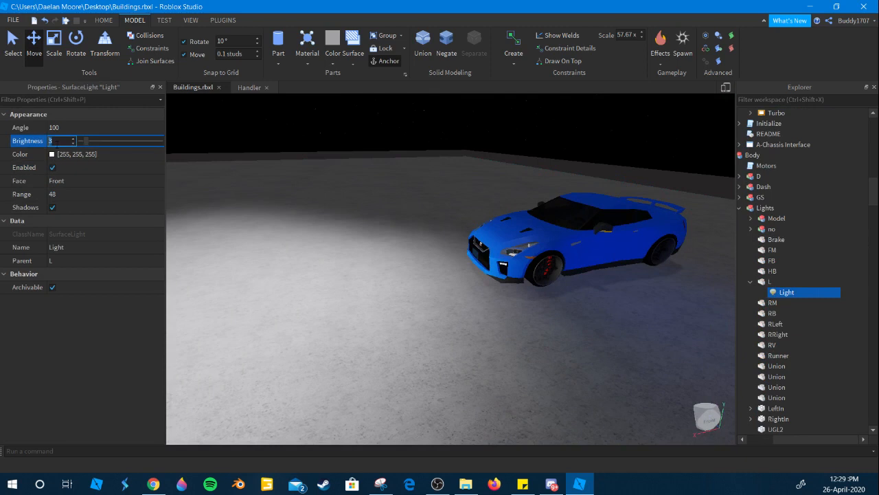
{"action": "type", "text": "2"}
{"action": "right_click_drag", "start_coordinate": [361, 178], "coordinate": [353, 179]}
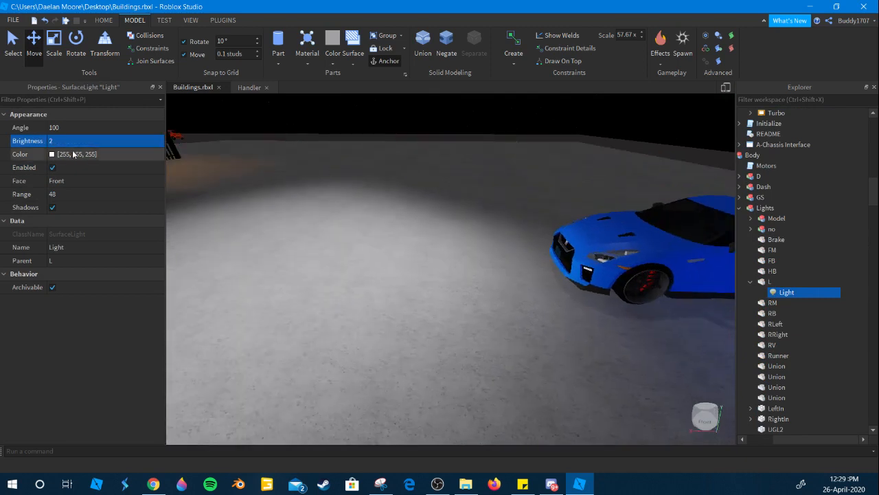
{"action": "left_click", "coordinate": [80, 193]}
{"action": "type", "text": "35"}
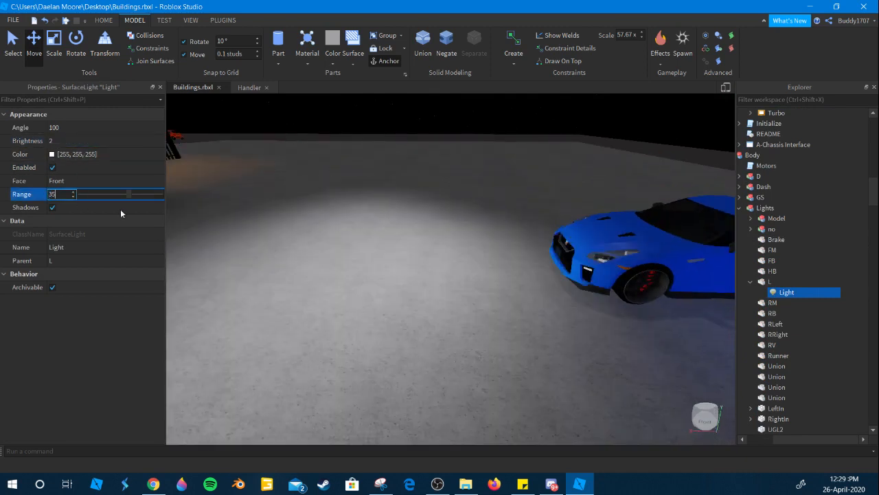
{"action": "left_click", "coordinate": [51, 170]}
{"action": "right_click_drag", "start_coordinate": [570, 202], "coordinate": [589, 202]}
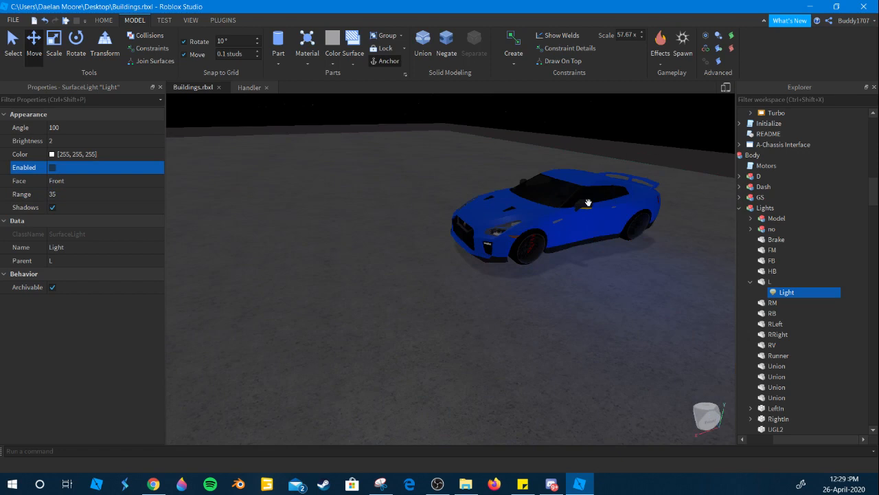
Select Light2 under UGL, set its range to 15 and inspect the glow beside the car.
{"action": "right_click_drag", "start_coordinate": [632, 273], "coordinate": [621, 273]}
{"action": "key", "text": "w"}
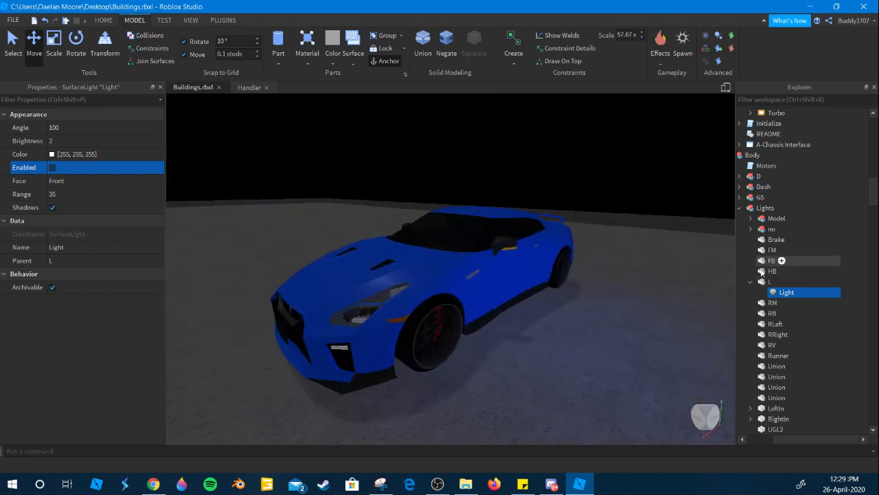
{"action": "scroll", "coordinate": [770, 413], "scroll_direction": "down", "scroll_amount": 2}
{"action": "left_click", "coordinate": [773, 389]}
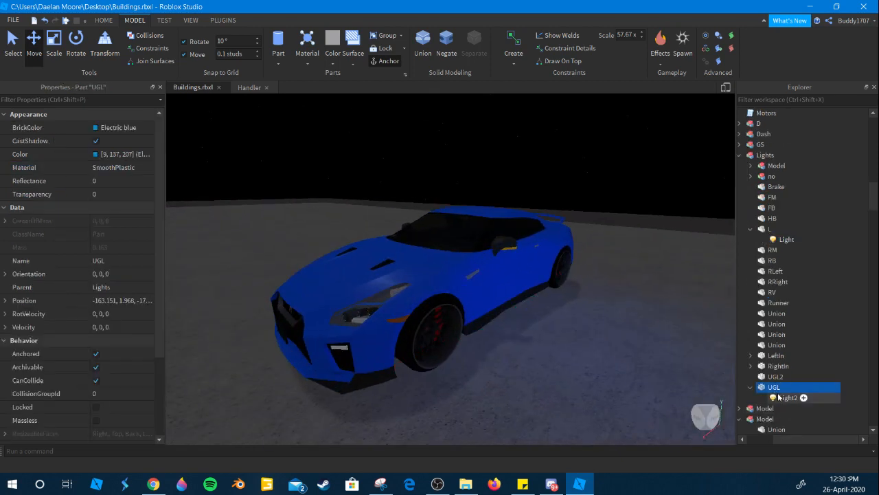
{"action": "left_click", "coordinate": [787, 399]}
{"action": "right_click_drag", "start_coordinate": [514, 263], "coordinate": [543, 272]}
{"action": "key", "text": "w"}
{"action": "key", "text": "q"}
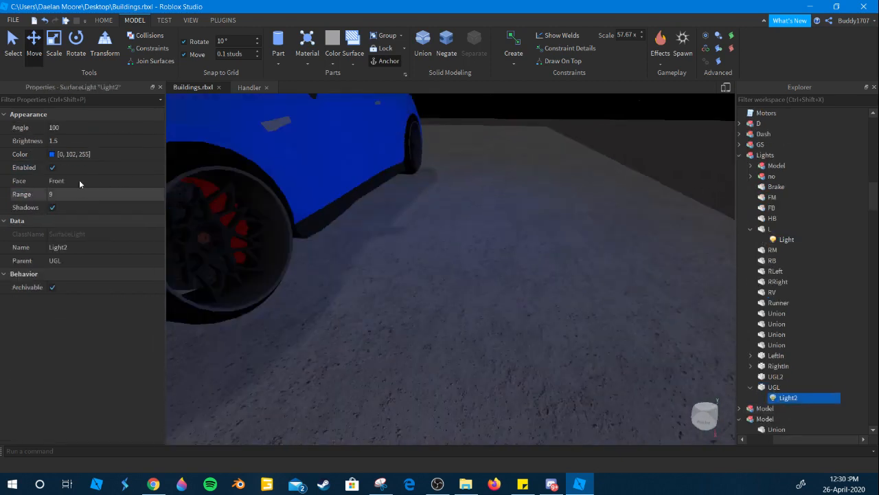
{"action": "left_click", "coordinate": [79, 194]}
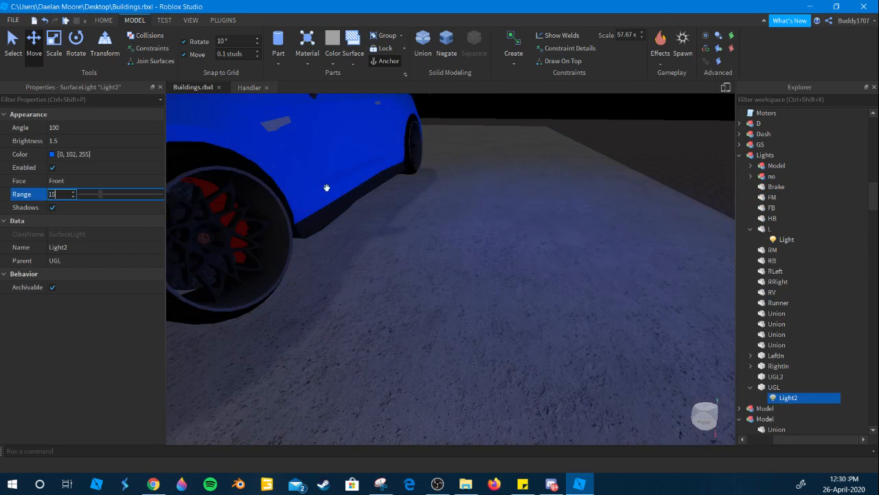
{"action": "right_click_drag", "start_coordinate": [358, 185], "coordinate": [345, 185]}
{"action": "key", "text": "s"}
{"action": "key", "text": "w"}
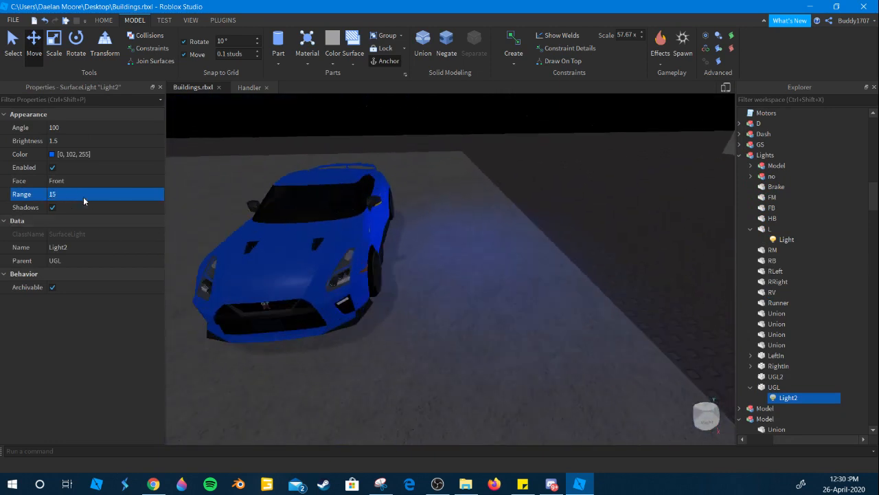
Set Light2's range to 10 and the move snap increment to 1 stud.
{"action": "left_click", "coordinate": [83, 197]}
{"action": "type", "text": "10"}
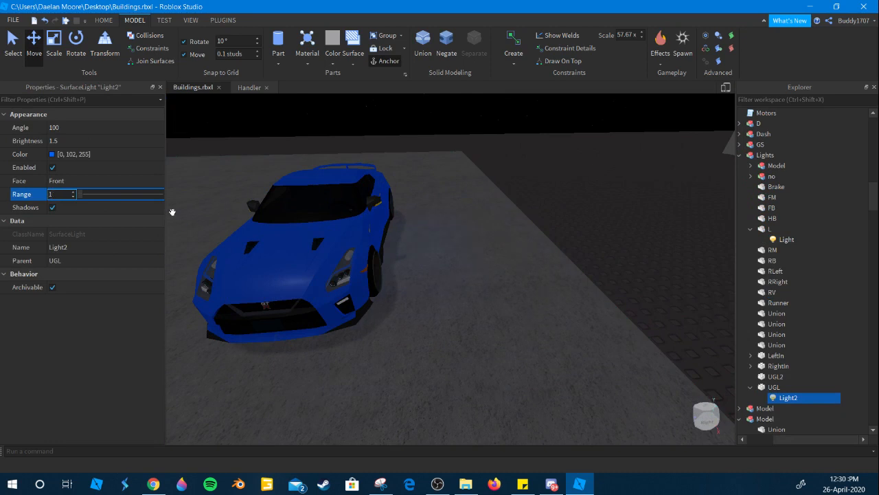
{"action": "left_click", "coordinate": [237, 53]}
{"action": "right_click_drag", "start_coordinate": [606, 244], "coordinate": [606, 244]}
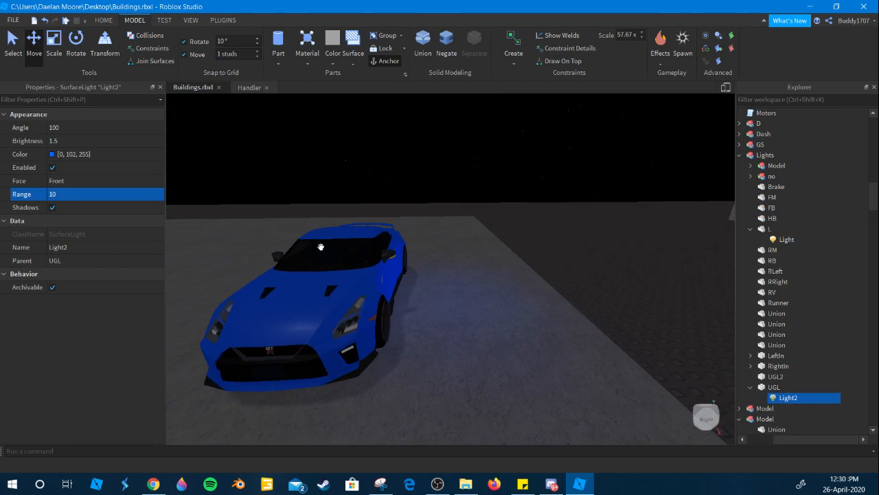
Duplicate Light2, move the copy into the UGL2 strip and rename it Light3.
{"action": "scroll", "coordinate": [813, 155], "scroll_direction": "up", "scroll_amount": 3}
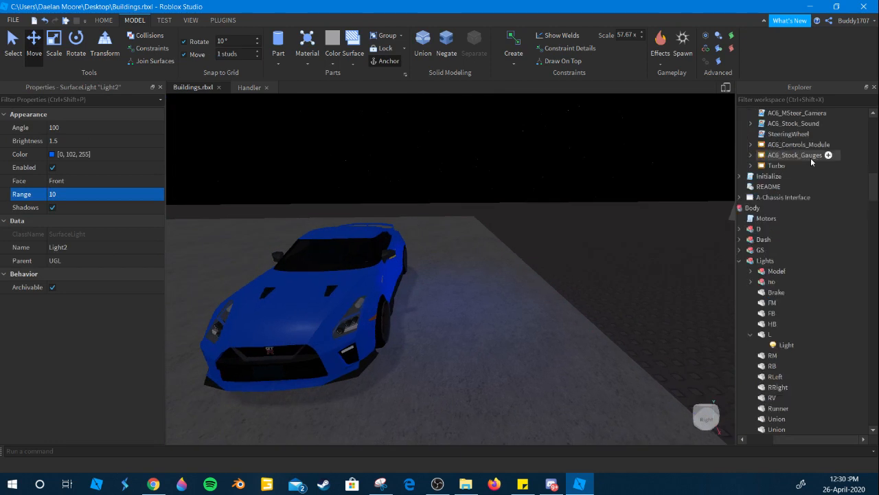
{"action": "right_click_drag", "start_coordinate": [684, 226], "coordinate": [685, 225]}
{"action": "scroll", "coordinate": [871, 307], "scroll_direction": "down", "scroll_amount": 6}
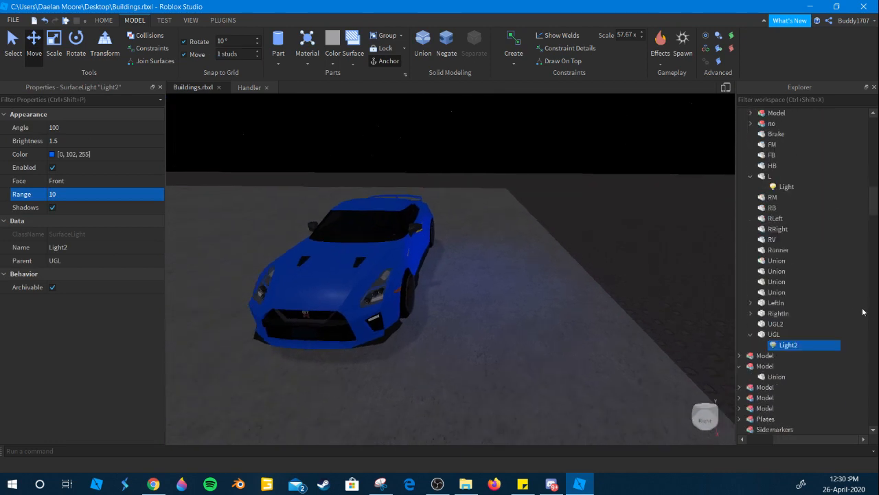
{"action": "right_click_drag", "start_coordinate": [402, 137], "coordinate": [401, 137]}
{"action": "left_click", "coordinate": [402, 137]}
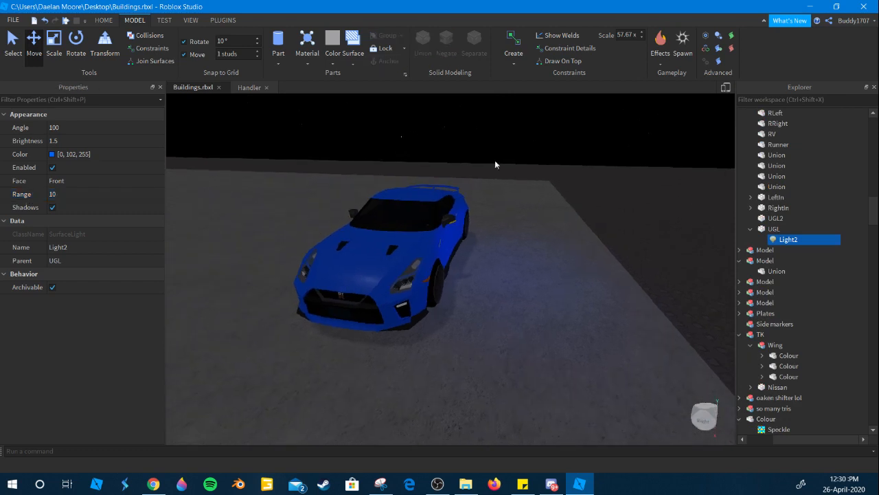
{"action": "left_click", "coordinate": [787, 240]}
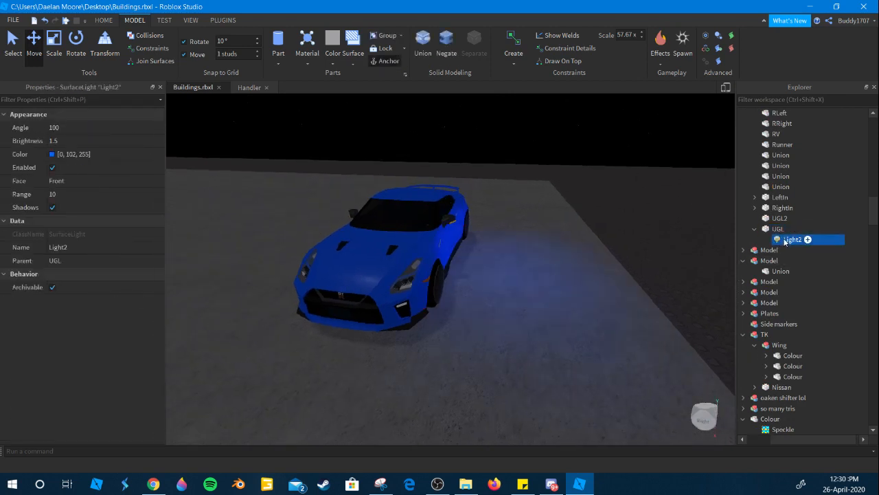
{"action": "key", "text": "ctrl+d"}
{"action": "mouse_move", "coordinate": [816, 249]}
{"action": "left_mouse_down"}
{"action": "mouse_move", "coordinate": [799, 226]}
{"action": "mouse_move", "coordinate": [816, 221]}
{"action": "mouse_move", "coordinate": [826, 235]}
{"action": "left_mouse_up"}
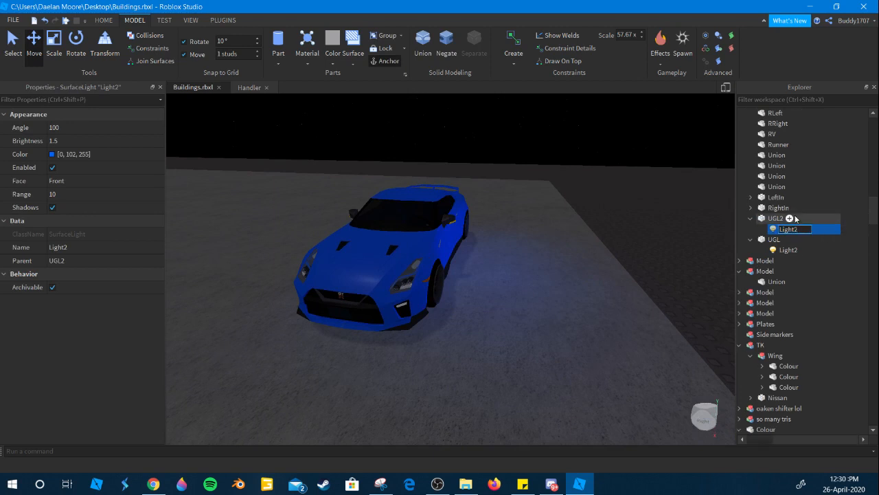
{"action": "type", "text": "3"}
{"action": "key", "text": "a"}
Set Light3's face to Back and inspect the glow on both sides of the car.
{"action": "right_click_drag", "start_coordinate": [456, 177], "coordinate": [367, 289]}
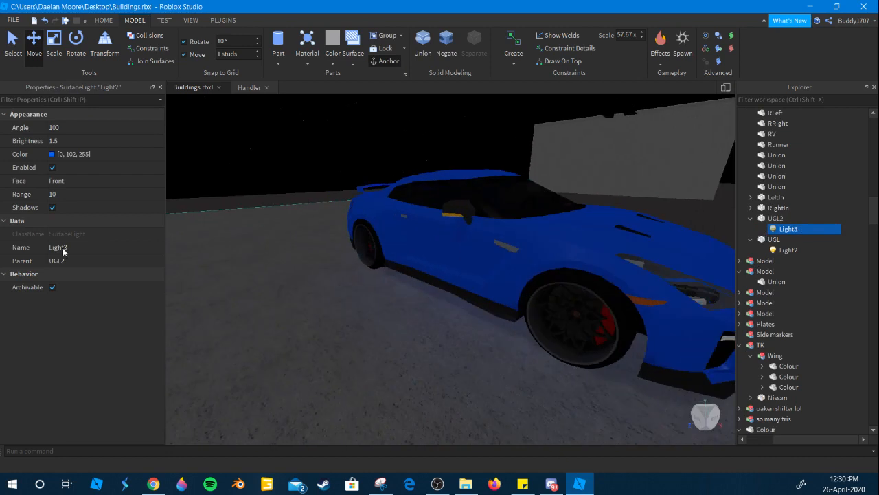
{"action": "left_click", "coordinate": [78, 182]}
{"action": "scroll", "coordinate": [79, 184], "scroll_direction": "up", "scroll_amount": 1}
{"action": "scroll", "coordinate": [78, 181], "scroll_direction": "up", "scroll_amount": 1}
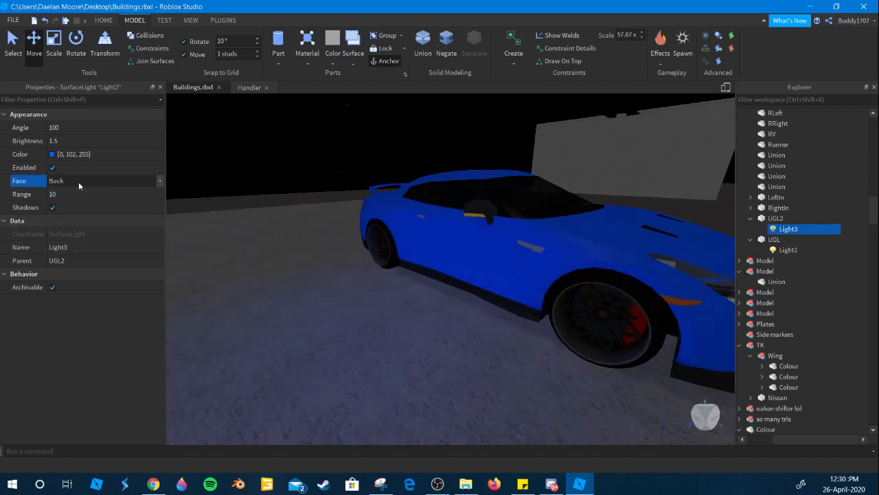
{"action": "right_click_drag", "start_coordinate": [334, 262], "coordinate": [349, 273]}
{"action": "key", "text": "s"}
{"action": "key", "text": "w"}
Duplicate the UGL2 strip with its light and rotate the copy to a Y orientation of -90 degrees.
{"action": "left_click", "coordinate": [780, 221]}
{"action": "left_click", "coordinate": [781, 221]}
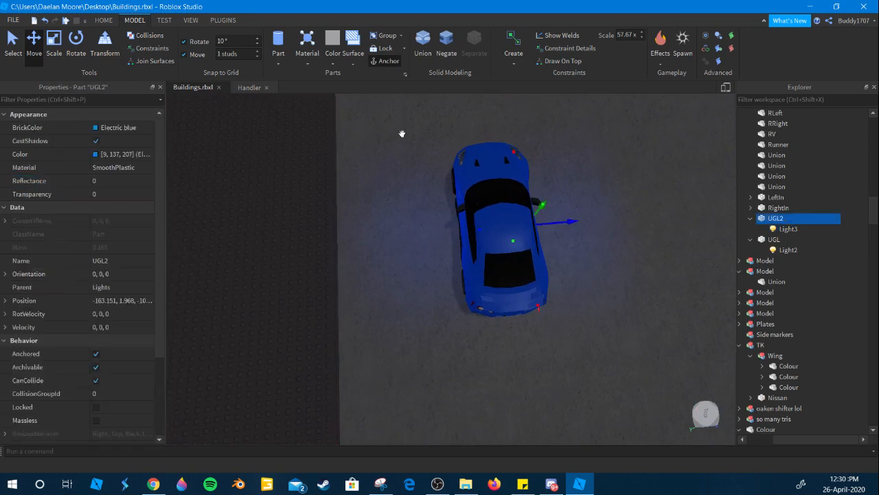
{"action": "left_click", "coordinate": [75, 48]}
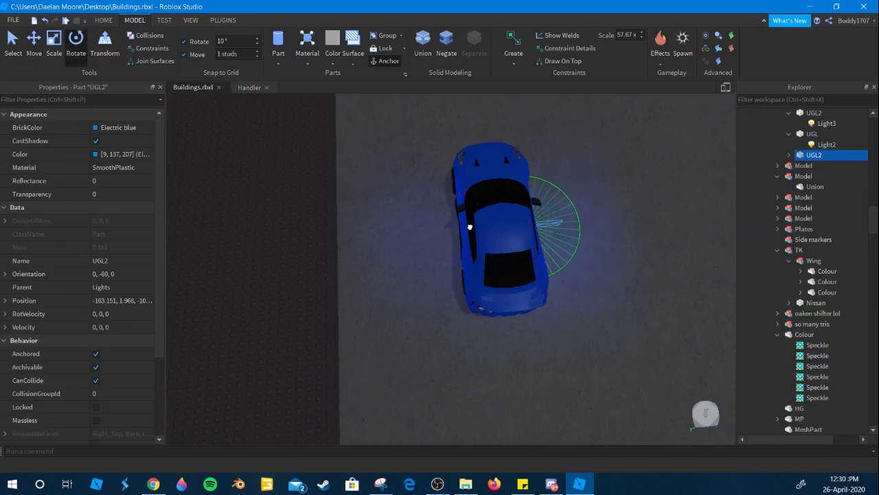
{"action": "left_click_drag", "start_coordinate": [470, 226], "coordinate": [469, 228]}
Move the rotated UGL2 strip inward across the car and back beneath its rear bumper.
{"action": "left_click", "coordinate": [32, 49]}
{"action": "left_click_drag", "start_coordinate": [584, 218], "coordinate": [554, 218]}
{"action": "right_click_drag", "start_coordinate": [551, 212], "coordinate": [550, 212]}
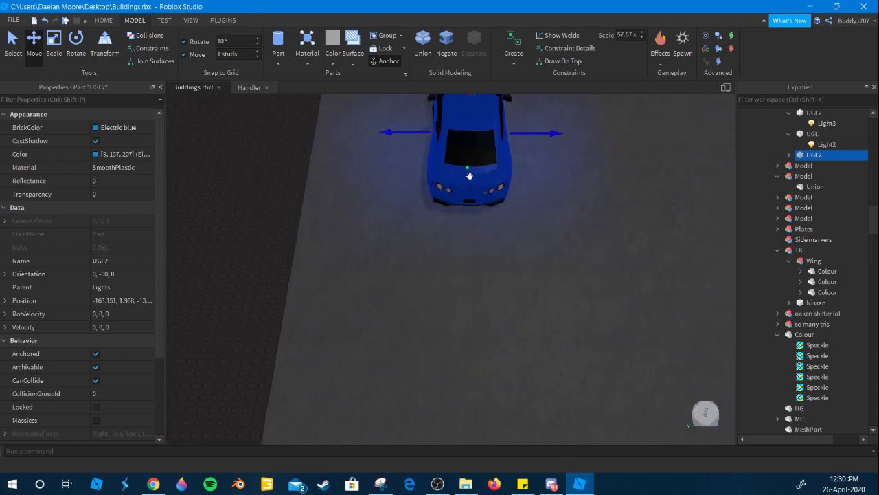
{"action": "left_click_drag", "start_coordinate": [470, 177], "coordinate": [487, 255]}
{"action": "right_click_drag", "start_coordinate": [487, 255], "coordinate": [459, 271]}
{"action": "scroll", "coordinate": [479, 230], "scroll_direction": "up", "scroll_amount": 4}
Set the move snap to 0.1 studs, centre the rear strip across the bumper and shift it slightly rearward.
{"action": "type", "text": ".1"}
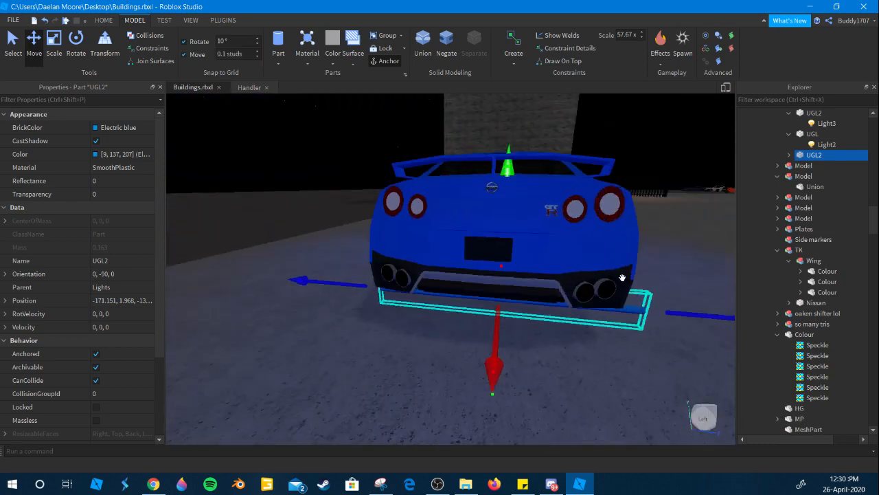
{"action": "right_click_drag", "start_coordinate": [623, 278], "coordinate": [624, 289]}
{"action": "left_click_drag", "start_coordinate": [629, 294], "coordinate": [621, 296]}
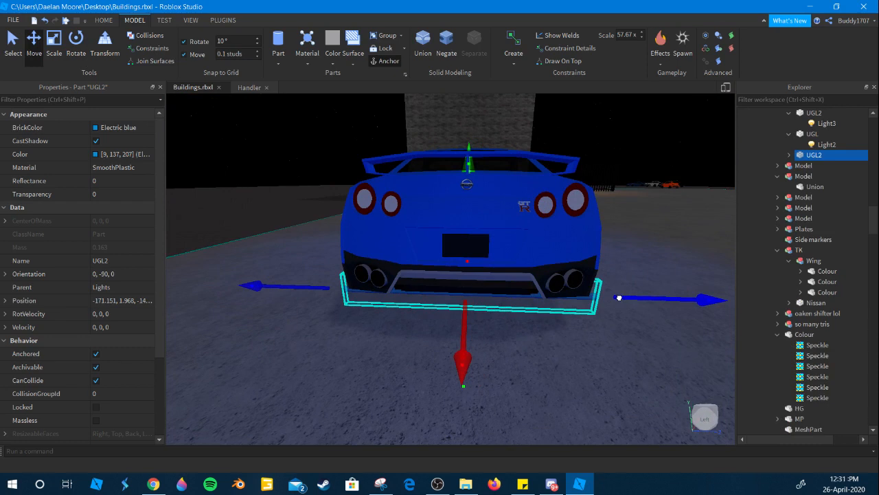
{"action": "left_click_drag", "start_coordinate": [470, 308], "coordinate": [474, 326]}
{"action": "right_click_drag", "start_coordinate": [474, 326], "coordinate": [469, 326]}
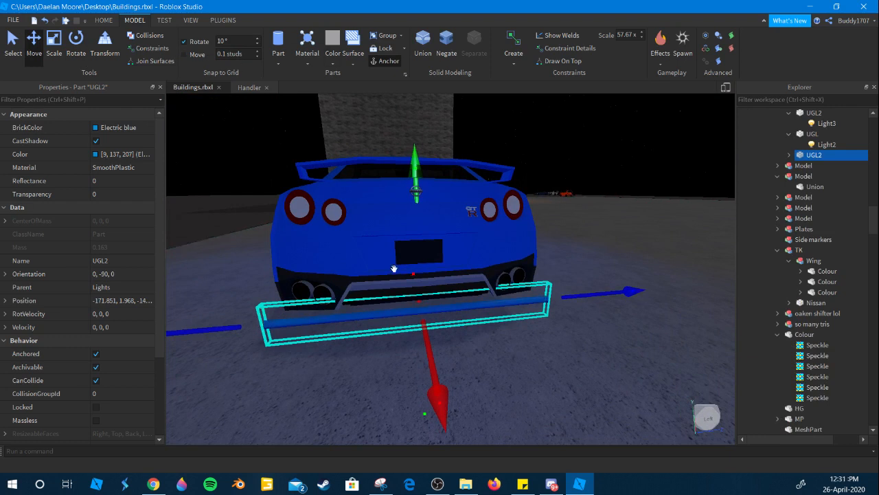
Tuck the rear strip forward beneath the bumper and raise it by 0.1 studs.
{"action": "key", "text": "w"}
{"action": "mouse_move", "coordinate": [394, 268]}
{"action": "right_mouse_down"}
{"action": "mouse_move", "coordinate": [412, 269]}
{"action": "mouse_move", "coordinate": [402, 269]}
{"action": "right_mouse_up"}
{"action": "key", "text": "s"}
{"action": "left_click_drag", "start_coordinate": [577, 330], "coordinate": [516, 338]}
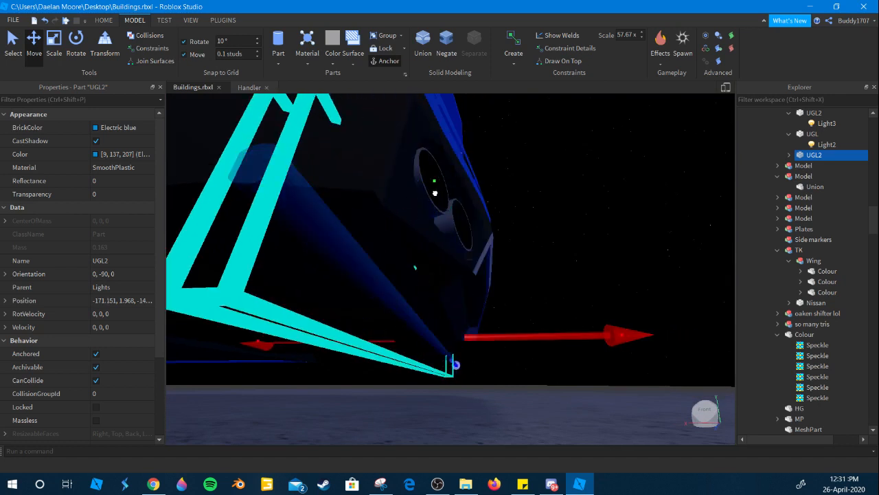
{"action": "left_click_drag", "start_coordinate": [431, 193], "coordinate": [434, 188]}
{"action": "right_click_drag", "start_coordinate": [434, 188], "coordinate": [428, 193]}
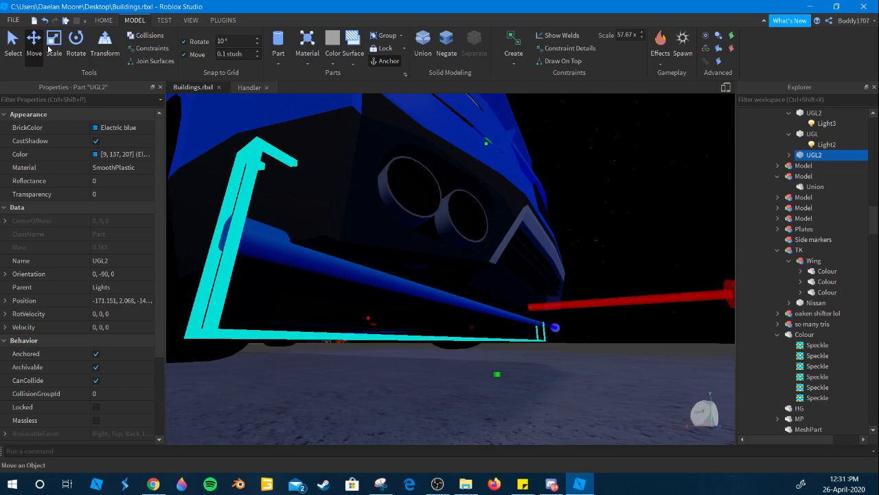
Shorten the rear UGL2 strip with the Scale tool to fit the width of the rear bumper.
{"action": "left_click", "coordinate": [51, 48]}
{"action": "right_click_drag", "start_coordinate": [328, 221], "coordinate": [334, 230]}
{"action": "key", "text": "s"}
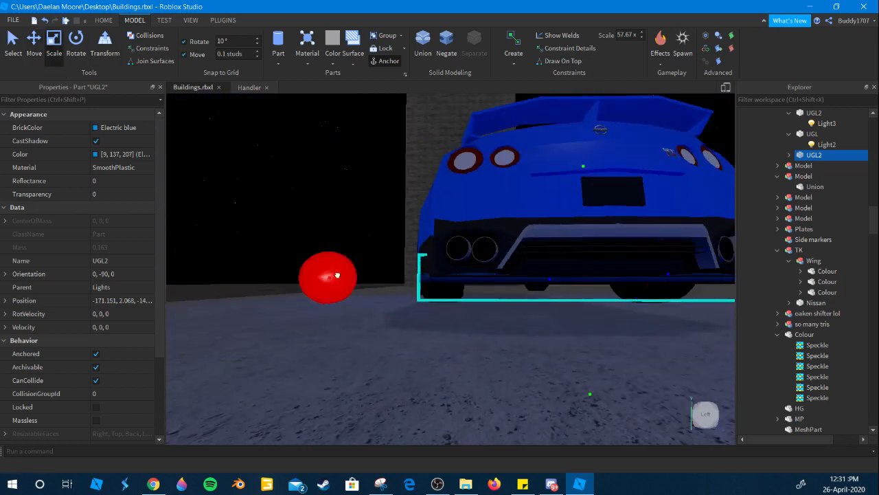
{"action": "left_click_drag", "start_coordinate": [337, 275], "coordinate": [373, 288]}
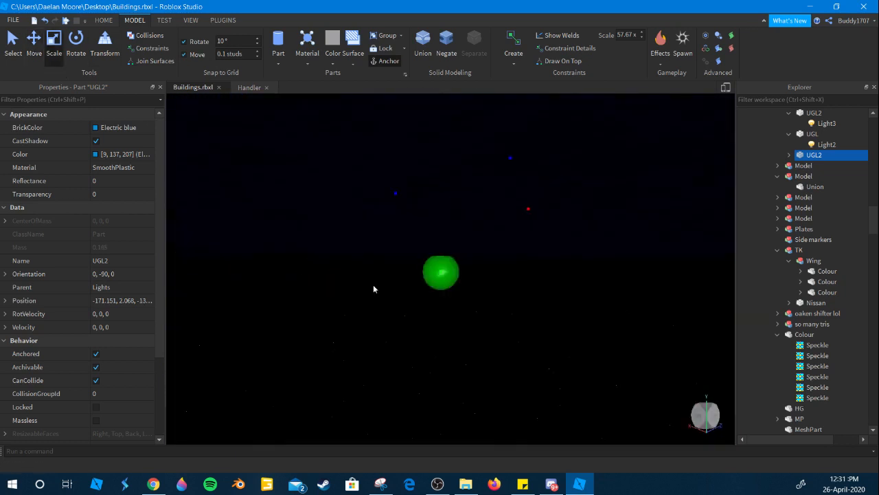
{"action": "right_click_drag", "start_coordinate": [373, 284], "coordinate": [420, 268]}
{"action": "key", "text": "s"}
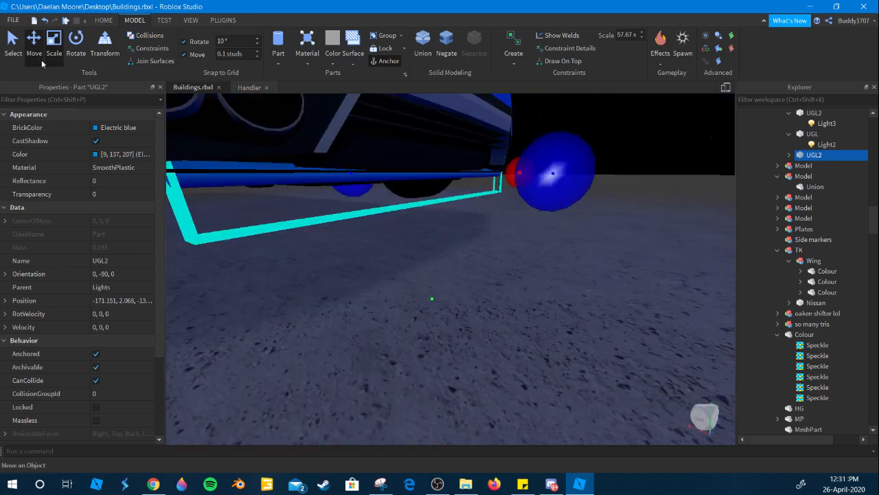
Move the shortened rear strip 0.2 studs further forward under the car.
{"action": "left_click", "coordinate": [42, 63]}
{"action": "right_click_drag", "start_coordinate": [526, 216], "coordinate": [526, 216]}
{"action": "left_click_drag", "start_coordinate": [507, 237], "coordinate": [489, 248]}
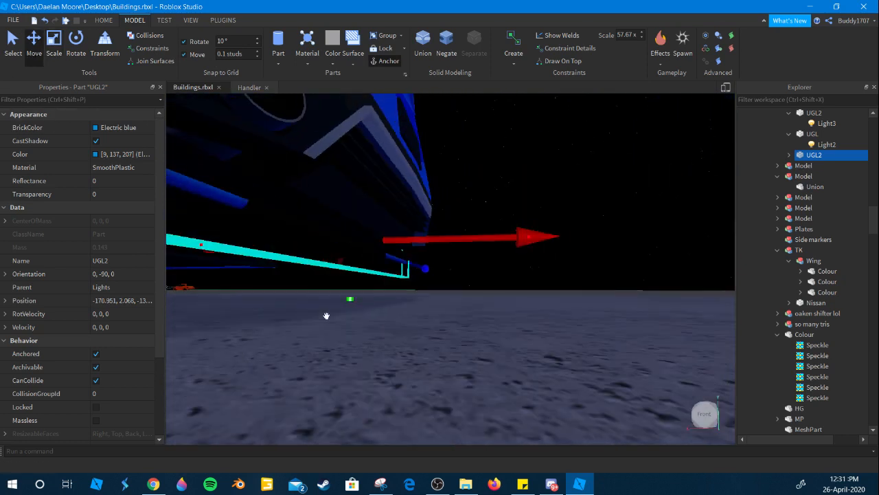
Move the rear UGL2 strip 0.1 studs further forward under the car.
{"action": "right_click_drag", "start_coordinate": [326, 316], "coordinate": [326, 310]}
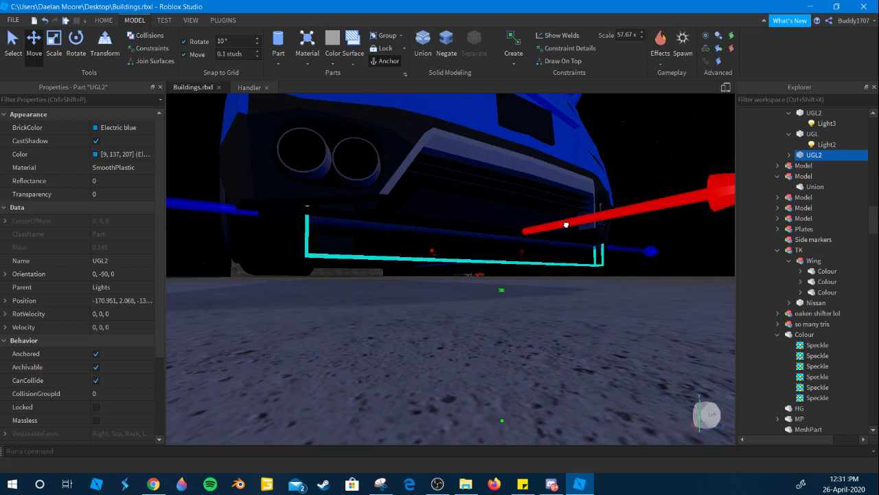
{"action": "left_click_drag", "start_coordinate": [566, 225], "coordinate": [560, 228]}
{"action": "right_click_drag", "start_coordinate": [559, 228], "coordinate": [563, 227]}
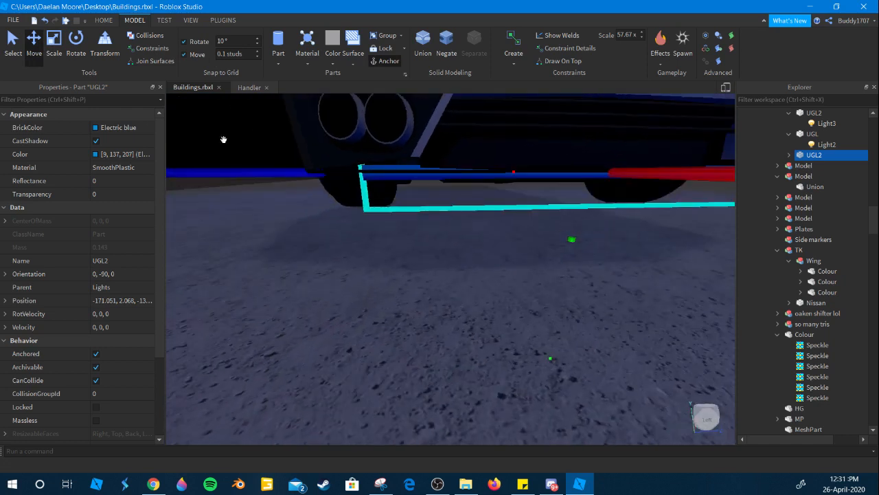
Shorten the rear strip at the car's left side with the Scale tool.
{"action": "left_click", "coordinate": [54, 48]}
{"action": "scroll", "coordinate": [486, 251], "scroll_direction": "down", "scroll_amount": 4}
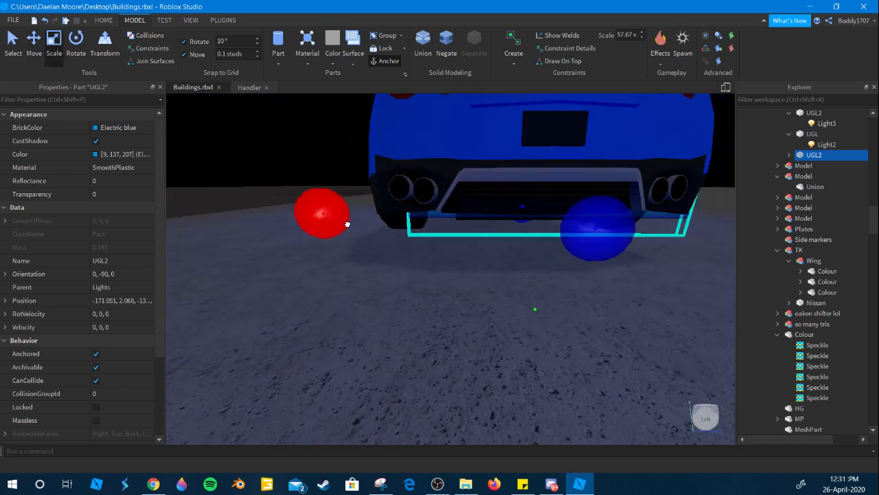
{"action": "scroll", "coordinate": [365, 226], "scroll_direction": "up", "scroll_amount": 2}
{"action": "right_click_drag", "start_coordinate": [366, 226], "coordinate": [365, 227]}
{"action": "scroll", "coordinate": [366, 226], "scroll_direction": "up", "scroll_amount": 3}
{"action": "left_click_drag", "start_coordinate": [296, 226], "coordinate": [350, 242]}
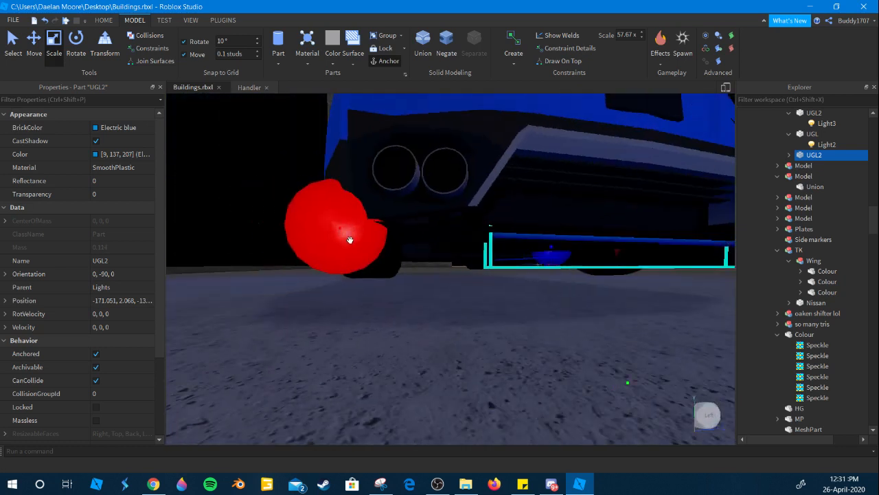
Adjust the rear strip's end at the car's right side so it fits beneath the bumper between the exhausts.
{"action": "key", "text": "d"}
{"action": "key", "text": "a"}
{"action": "left_click_drag", "start_coordinate": [582, 245], "coordinate": [602, 251]}
{"action": "key", "text": "w"}
{"action": "right_click_drag", "start_coordinate": [603, 252], "coordinate": [604, 252]}
{"action": "left_click_drag", "start_coordinate": [608, 251], "coordinate": [702, 275]}
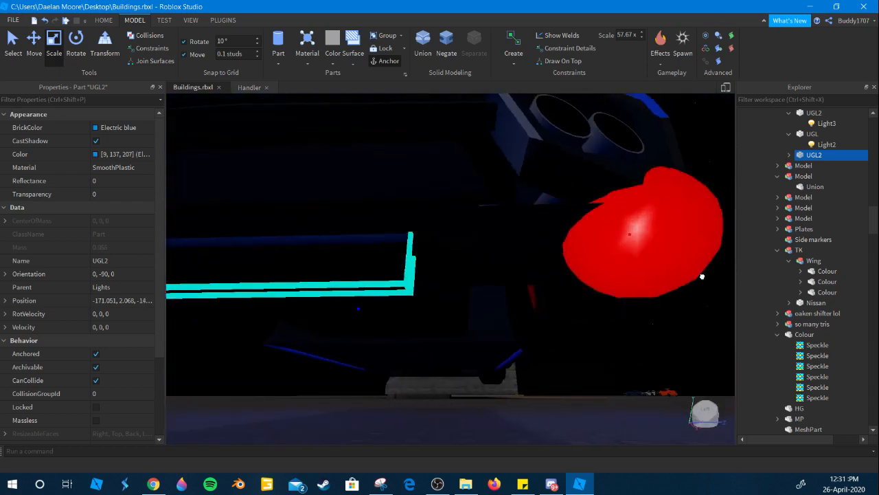
{"action": "right_click_drag", "start_coordinate": [703, 275], "coordinate": [703, 274]}
{"action": "left_click_drag", "start_coordinate": [703, 274], "coordinate": [623, 265]}
{"action": "right_click_drag", "start_coordinate": [623, 264], "coordinate": [623, 266]}
{"action": "key", "text": "s"}
Lower the rear strip by 0.1 studs and shift it 0.2 studs rearward beneath the bumper.
{"action": "left_click", "coordinate": [33, 49]}
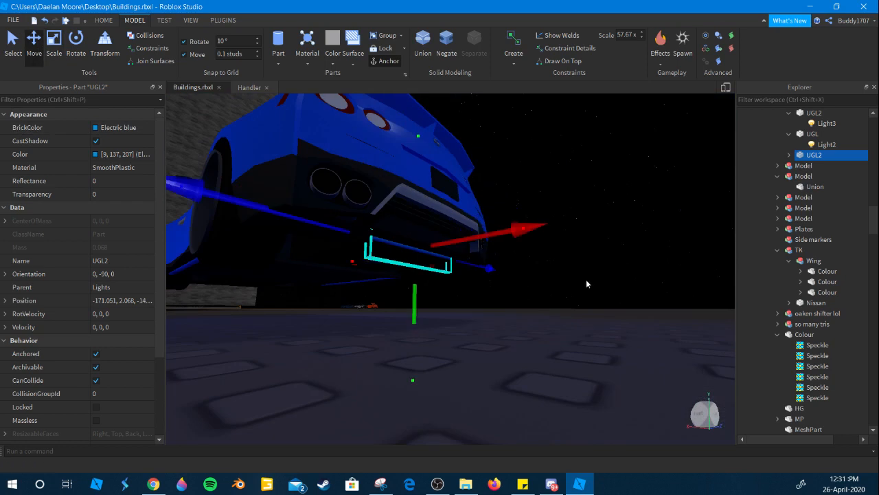
{"action": "left_click_drag", "start_coordinate": [425, 139], "coordinate": [418, 135]}
{"action": "key", "text": "w"}
{"action": "right_click_drag", "start_coordinate": [486, 216], "coordinate": [479, 226]}
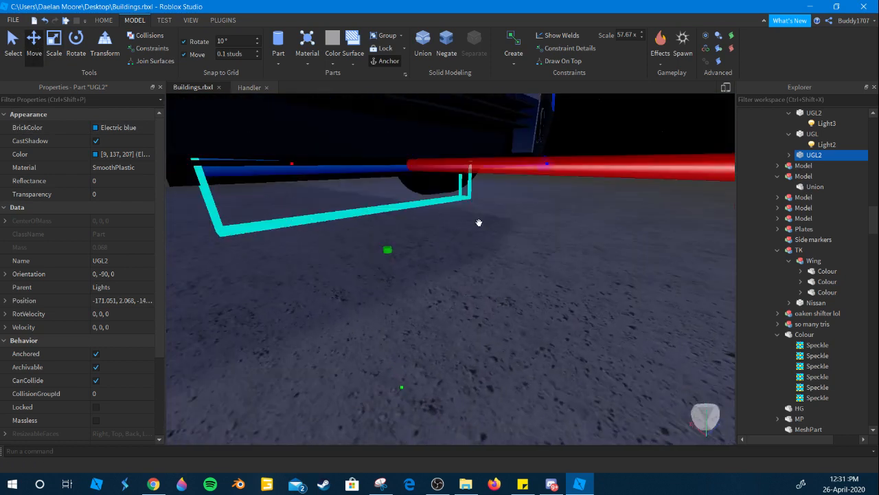
{"action": "mouse_move", "coordinate": [393, 253]}
{"action": "left_mouse_down"}
{"action": "mouse_move", "coordinate": [399, 271]}
{"action": "mouse_move", "coordinate": [392, 260]}
{"action": "left_mouse_up"}
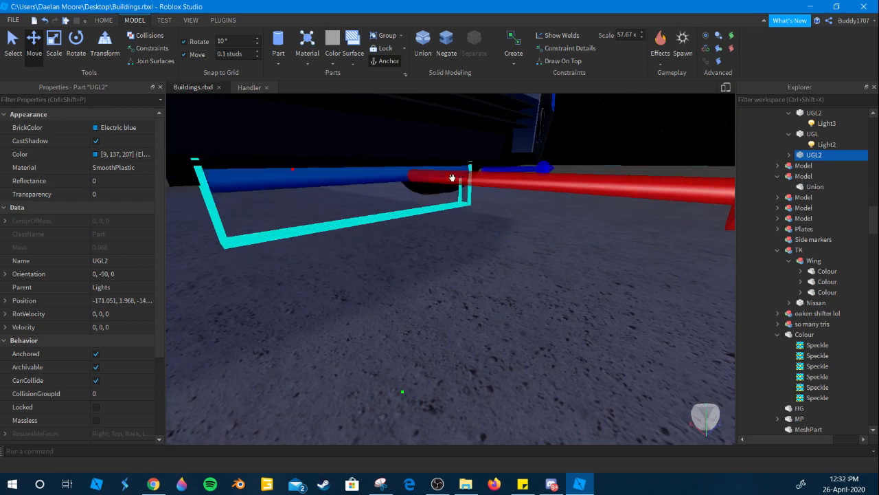
{"action": "key", "text": "w"}
{"action": "mouse_move", "coordinate": [451, 178]}
{"action": "right_mouse_down"}
{"action": "mouse_move", "coordinate": [459, 172]}
{"action": "mouse_move", "coordinate": [446, 184]}
{"action": "right_mouse_up"}
{"action": "left_click_drag", "start_coordinate": [447, 184], "coordinate": [434, 185]}
Rename the rear strip as UGL3 and its surface light as Light4.
{"action": "right_click_drag", "start_coordinate": [433, 185], "coordinate": [493, 238]}
{"action": "key", "text": "s"}
{"action": "key", "text": "a"}
{"action": "key", "text": "w"}
{"action": "key", "text": "s"}
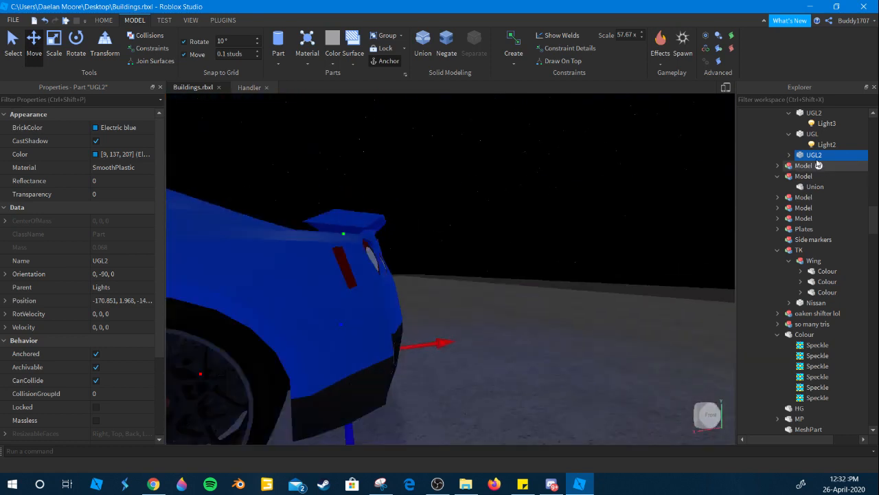
{"action": "left_click", "coordinate": [815, 155]}
{"action": "left_click", "coordinate": [798, 156]}
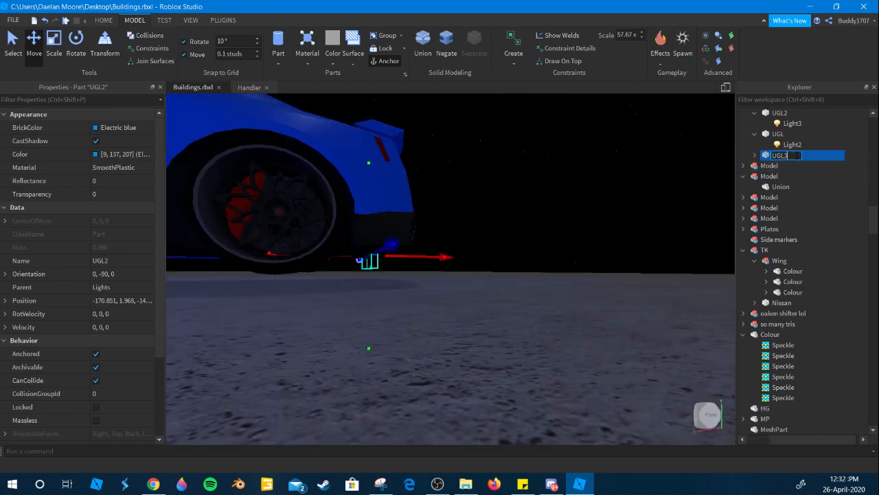
{"action": "left_click", "coordinate": [785, 169]}
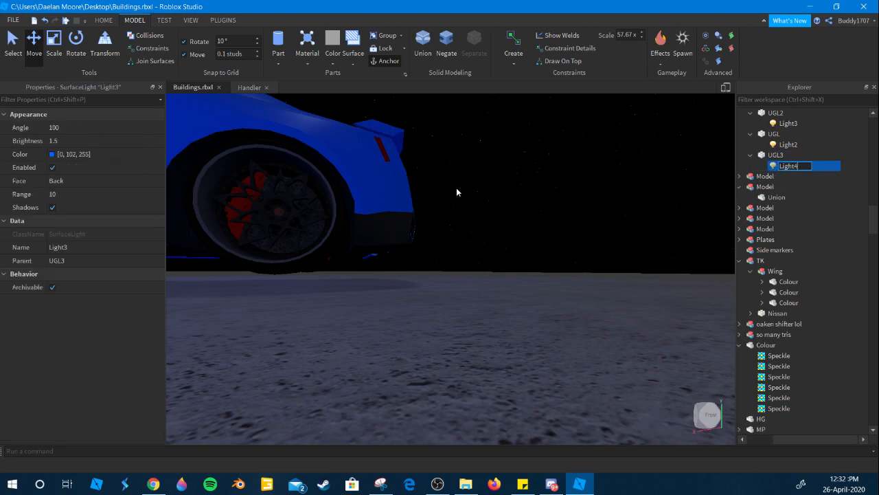
In the Handler script, duplicate the UGL BrickColor and Material lines in the beam branch and change the copies to UGL2.
{"action": "left_click", "coordinate": [249, 87]}
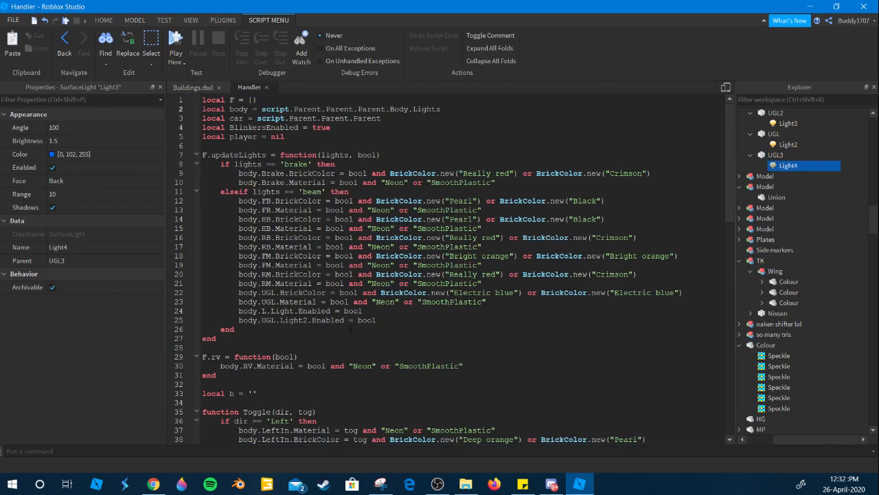
{"action": "left_click_drag", "start_coordinate": [502, 303], "coordinate": [258, 293]}
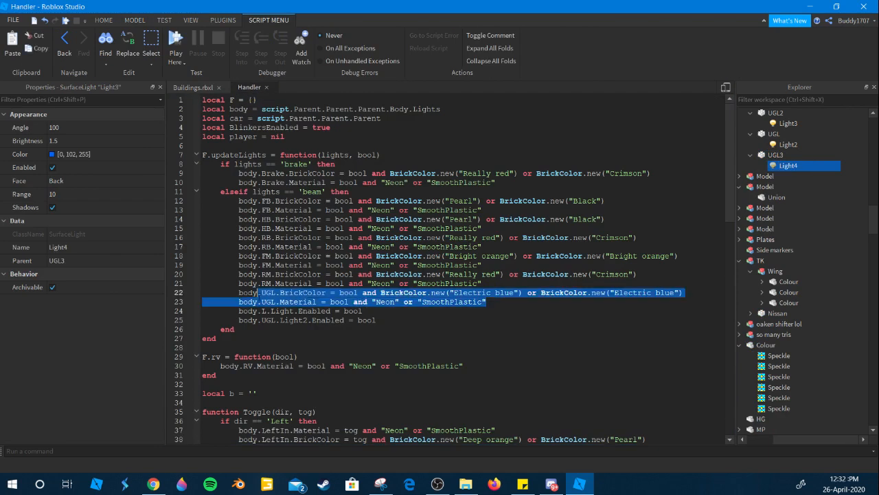
{"action": "left_click", "coordinate": [492, 303]}
{"action": "key", "text": "Return"}
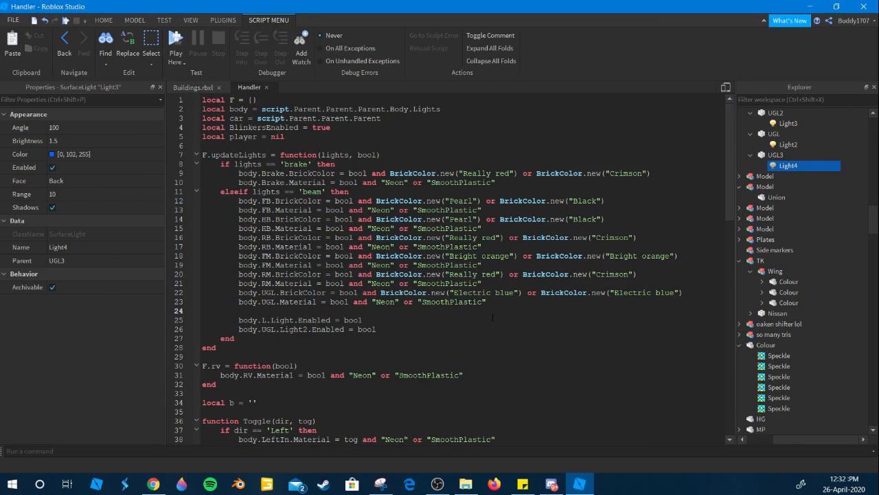
{"action": "type", "text": "body.UGL.BrickColor = bool and BrickColor.new(\"Electric blue\") or BrickColor.new(\"Electric blue\") body.UGL.Material = bool and \"Neon\" or \"SmoothPlastic\""}
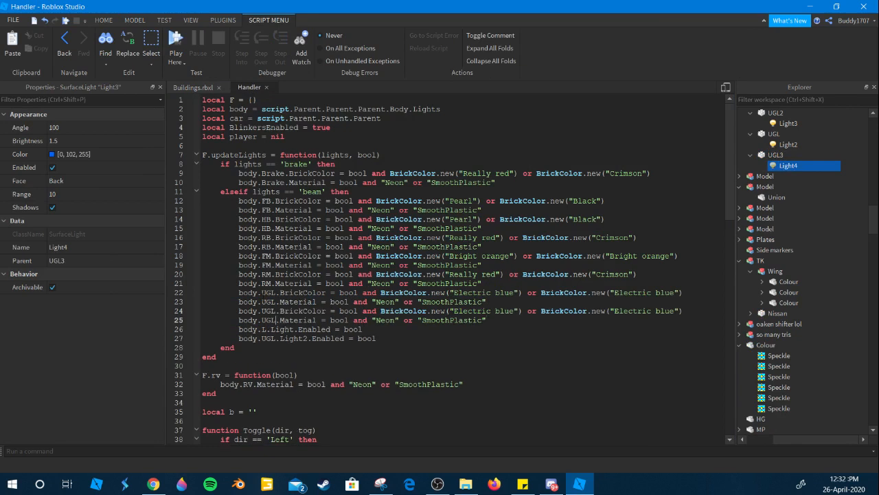
{"action": "type", "text": "2"}
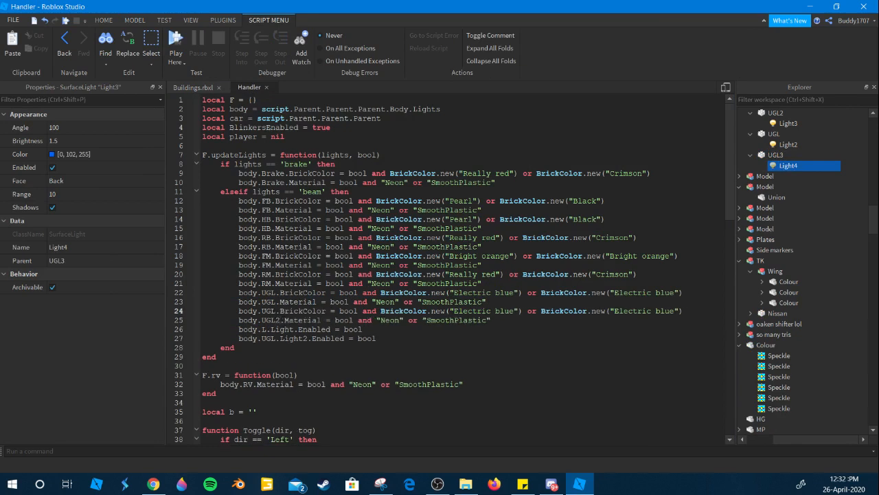
{"action": "type", "text": "2"}
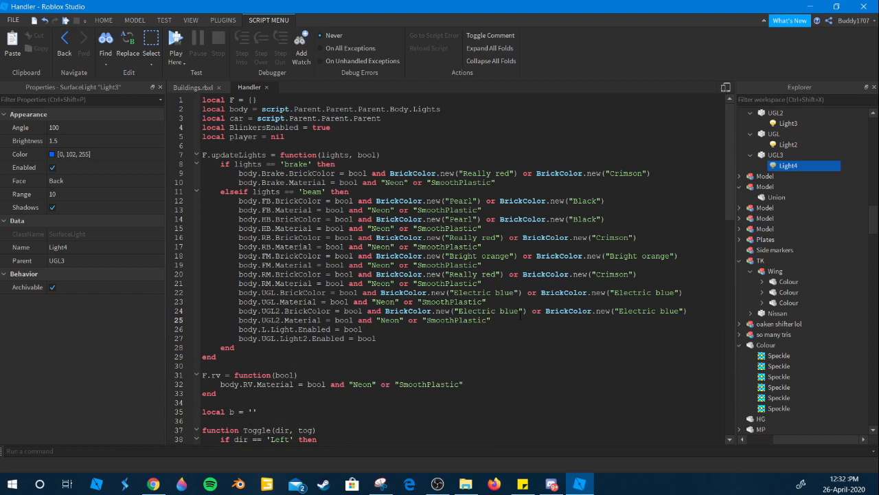
Add another copy of the BrickColor and Material lines below the UGL2 lines and rename its part to UGL3.
{"action": "key", "text": "Return"}
{"action": "type", "text": "body.UGL.BrickColor = bool and BrickColor.new(\"Electric blue\") or BrickColor.new(\"Electric blue\") body.UGL.Material = bool and \"Neon\" or \"SmoothPlastic\""}
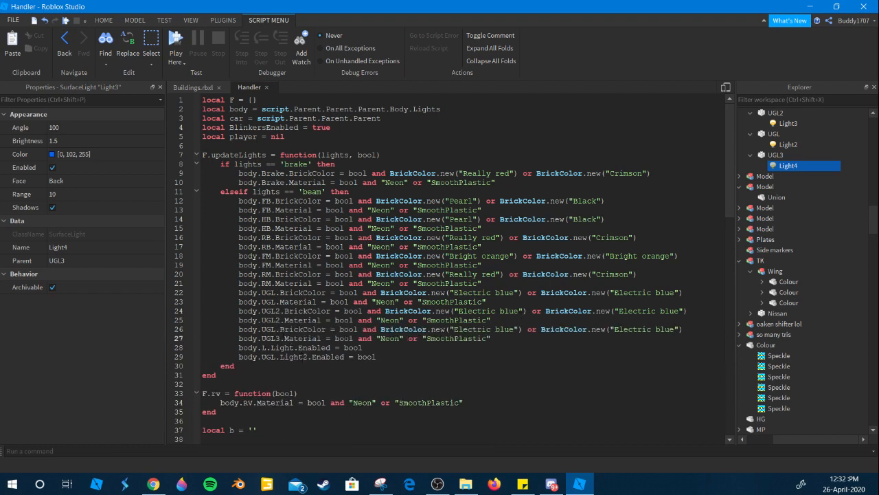
{"action": "type", "text": "3"}
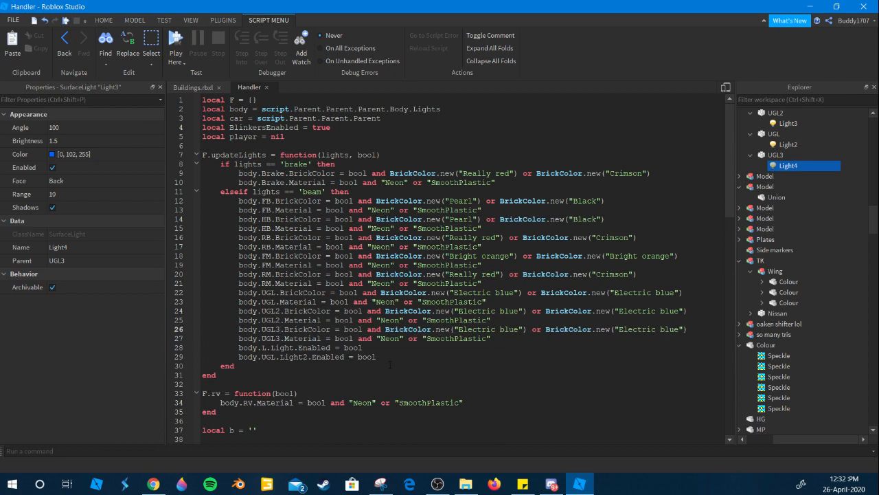
Duplicate the line body.UGL.Light2.Enabled = bool below itself and change the copy to Light3.
{"action": "key", "text": "shift+Down"}
{"action": "key", "text": "ctrl+c"}
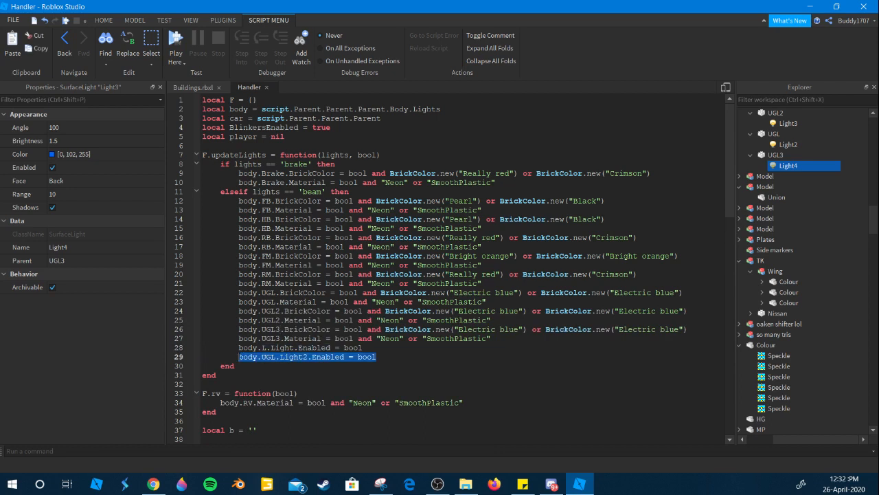
{"action": "key", "text": "End"}
{"action": "key", "text": "Return"}
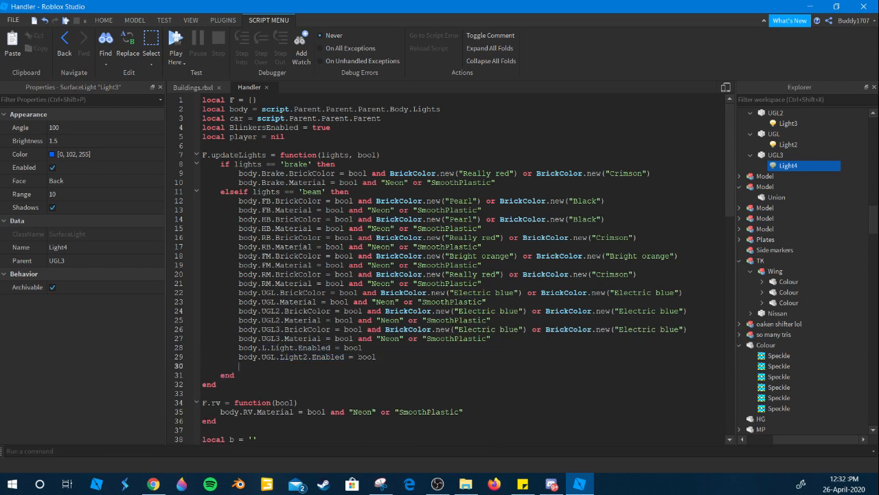
{"action": "key", "text": "ctrl+v"}
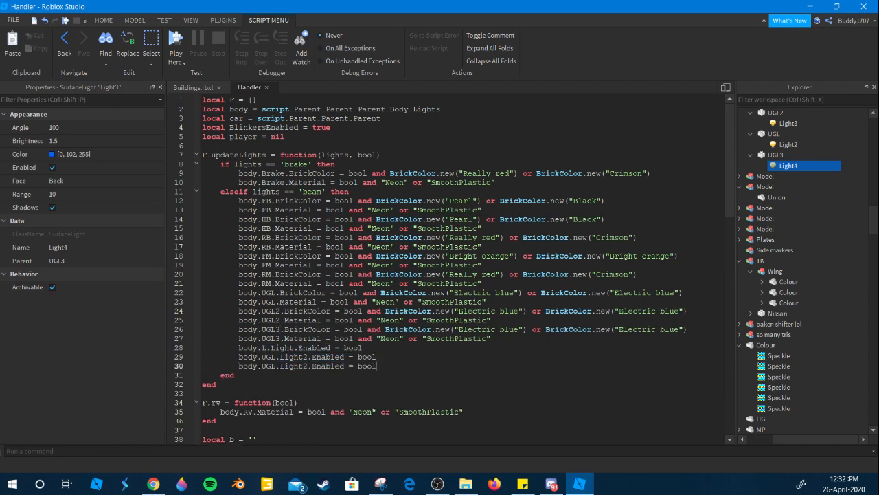
{"action": "left_click", "coordinate": [307, 365]}
{"action": "key", "text": "BackSpace"}
{"action": "type", "text": "3"}
Add the line body.UGL.Light4.Enabled = bool below the Light3 line.
{"action": "key", "text": "Return"}
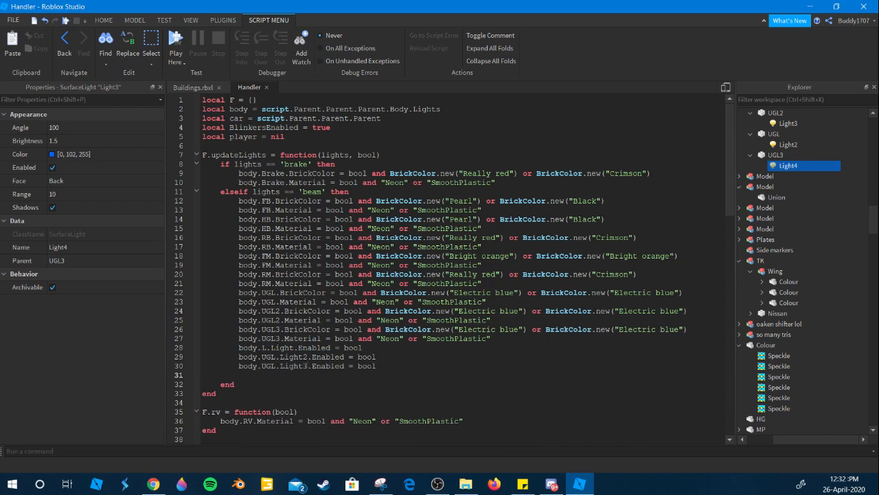
{"action": "key", "text": "ctrl+v"}
{"action": "left_click", "coordinate": [308, 375]}
{"action": "key", "text": "BackSpace"}
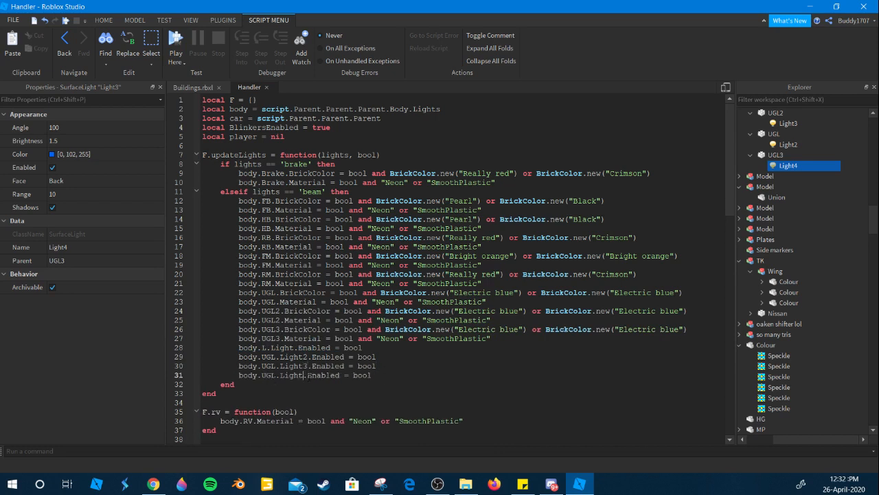
{"action": "type", "text": "4"}
Back in the Buildings.rbxl place, disable the underglow surface lights Light2, Light3 and Light4 together.
{"action": "left_click", "coordinate": [193, 88]}
{"action": "right_click_drag", "start_coordinate": [385, 151], "coordinate": [687, 181]}
{"action": "left_click", "coordinate": [506, 174]}
{"action": "scroll", "coordinate": [780, 177], "scroll_direction": "up", "scroll_amount": 2}
{"action": "left_click", "coordinate": [787, 176]}
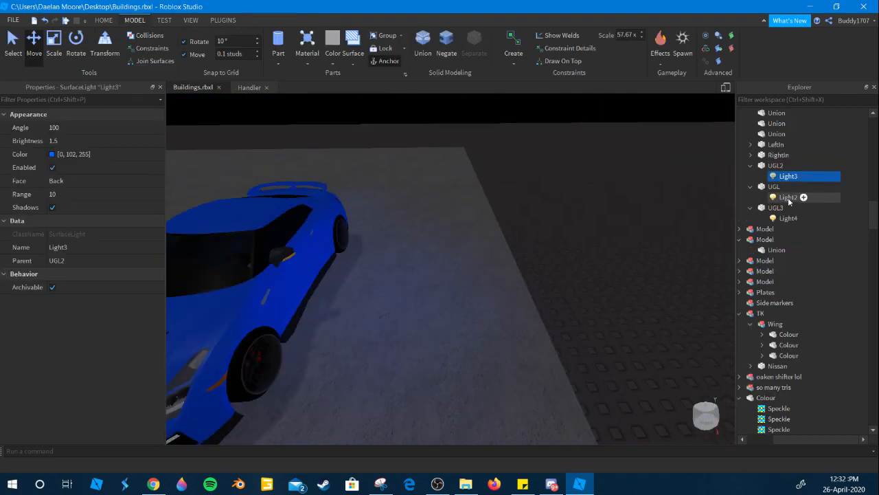
{"action": "left_click", "coordinate": [788, 197], "text": "ctrl"}
{"action": "left_click", "coordinate": [788, 217], "text": "ctrl"}
{"action": "scroll", "coordinate": [470, 240], "scroll_direction": "down", "scroll_amount": 3}
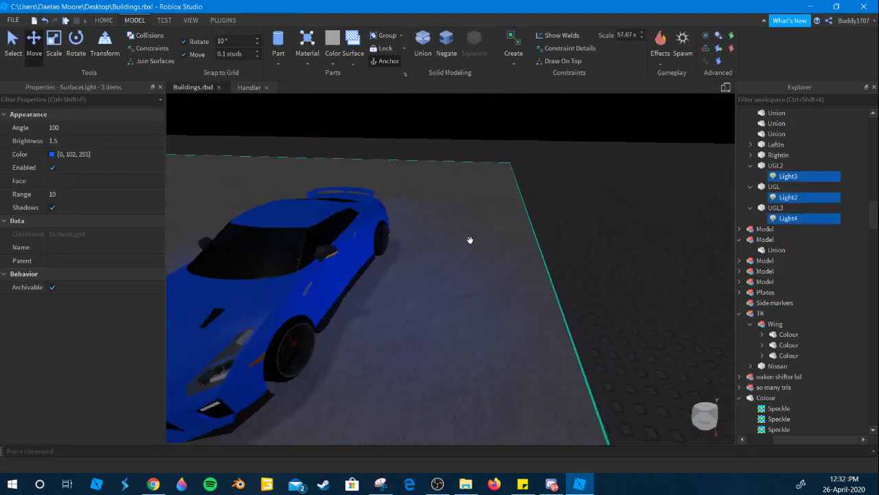
{"action": "scroll", "coordinate": [470, 240], "scroll_direction": "down", "scroll_amount": 3}
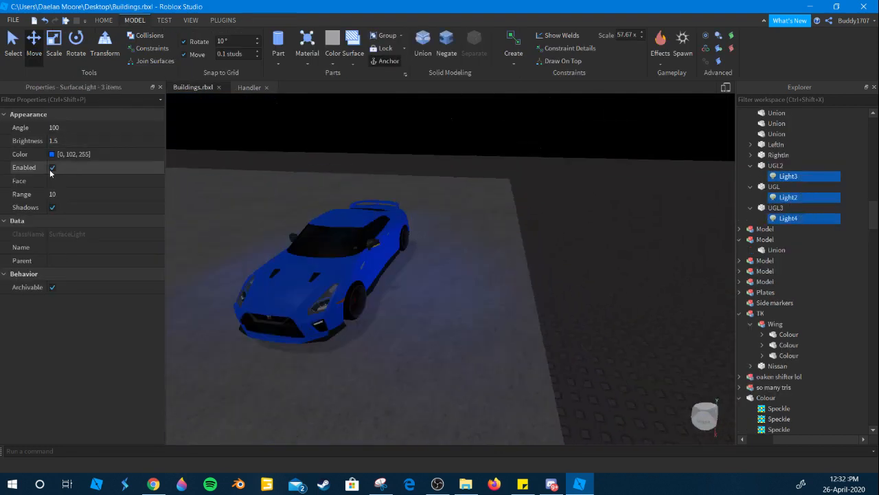
{"action": "left_click", "coordinate": [52, 169]}
Deselect the lights and start a Play Here test near the car.
{"action": "right_click_drag", "start_coordinate": [347, 159], "coordinate": [349, 156]}
{"action": "left_click", "coordinate": [349, 156]}
{"action": "key", "text": "w"}
{"action": "key", "text": "e"}
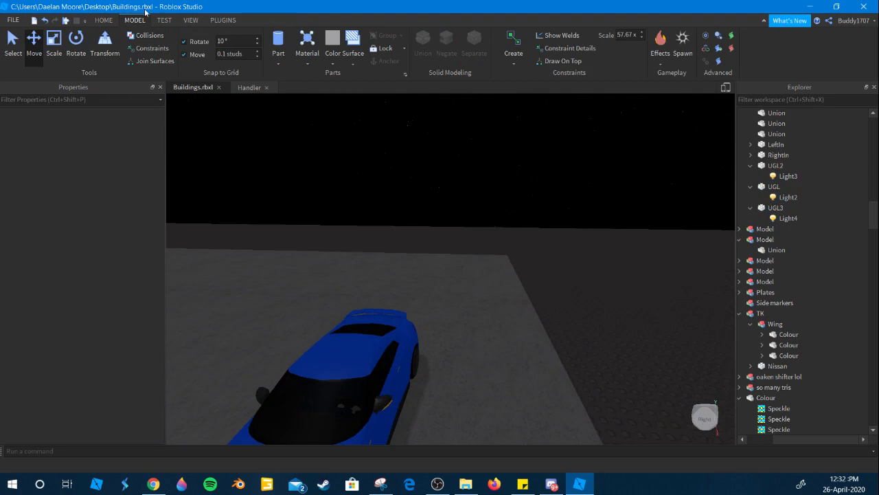
{"action": "left_click", "coordinate": [107, 21]}
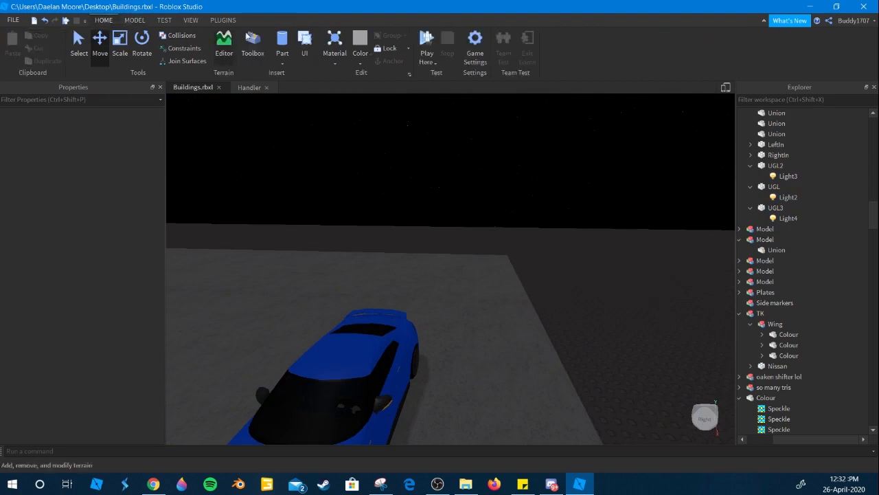
{"action": "left_click", "coordinate": [427, 38]}
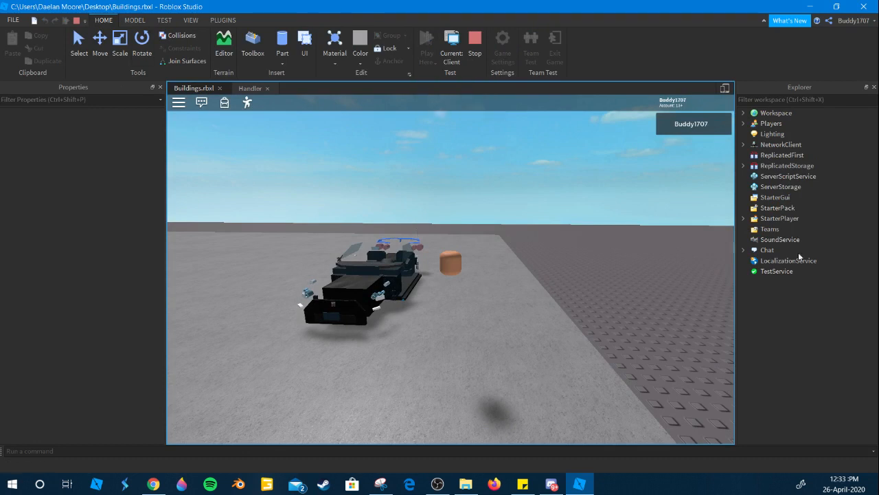
Set the Lighting service's Technology to ShadowMap and turn on GlobalShadows in the running test.
{"action": "left_click", "coordinate": [772, 134]}
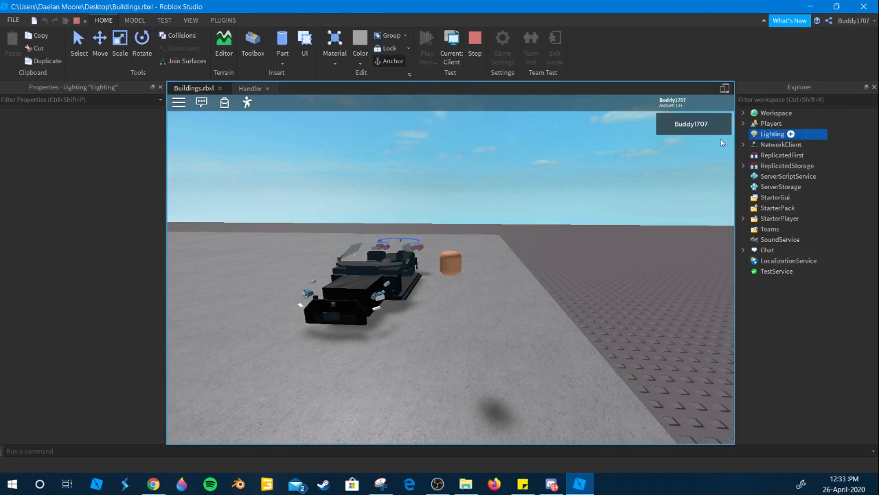
{"action": "left_click", "coordinate": [132, 250]}
{"action": "left_click", "coordinate": [127, 246]}
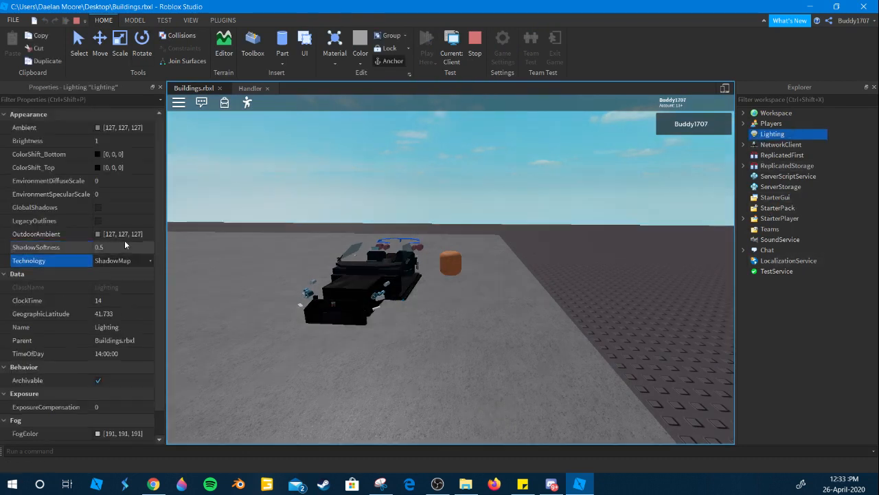
{"action": "left_click", "coordinate": [98, 207]}
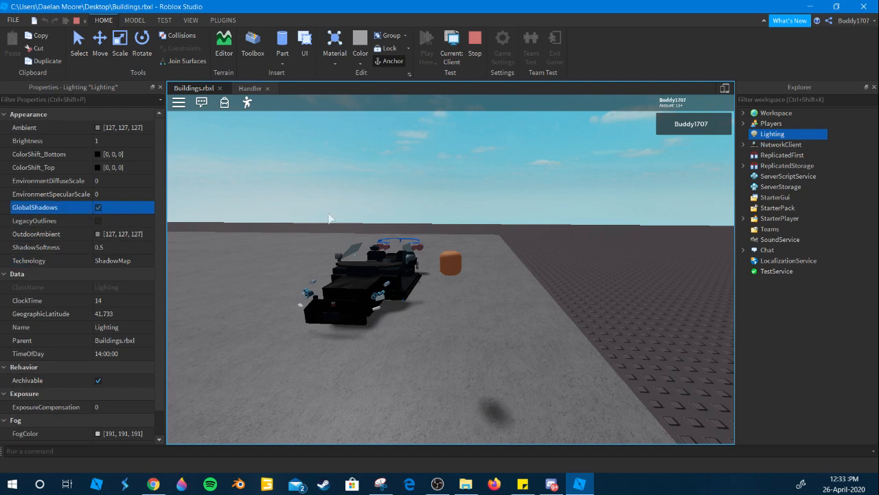
{"action": "right_click_drag", "start_coordinate": [329, 219], "coordinate": [334, 240]}
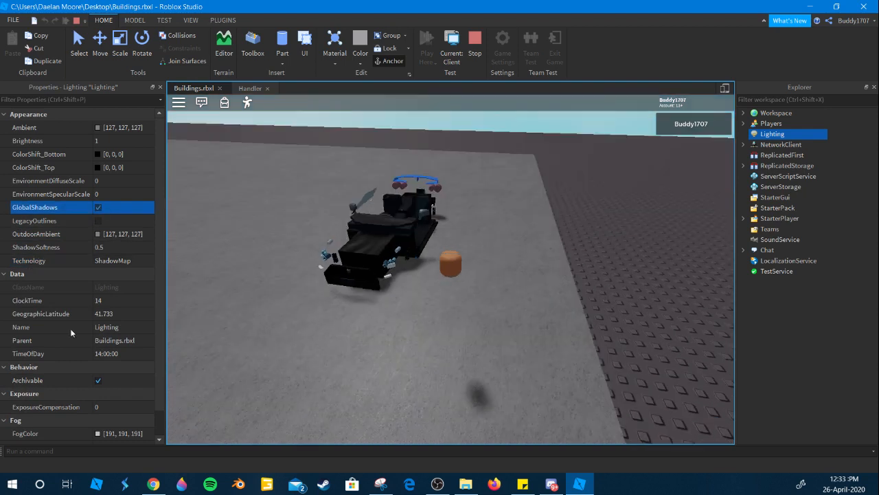
Set the Lighting service's OutdoorAmbient to black (0, 0, 0) in the running test.
{"action": "left_click", "coordinate": [97, 234]}
{"action": "left_click", "coordinate": [340, 177]}
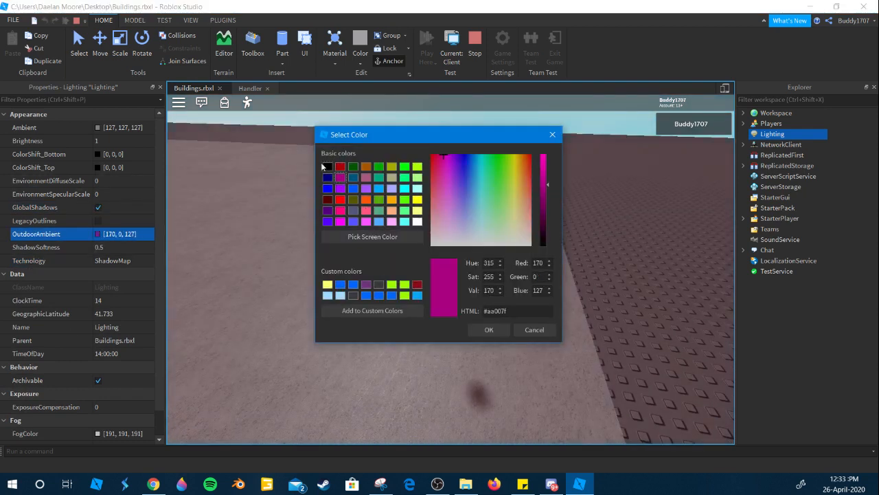
{"action": "left_click", "coordinate": [327, 166]}
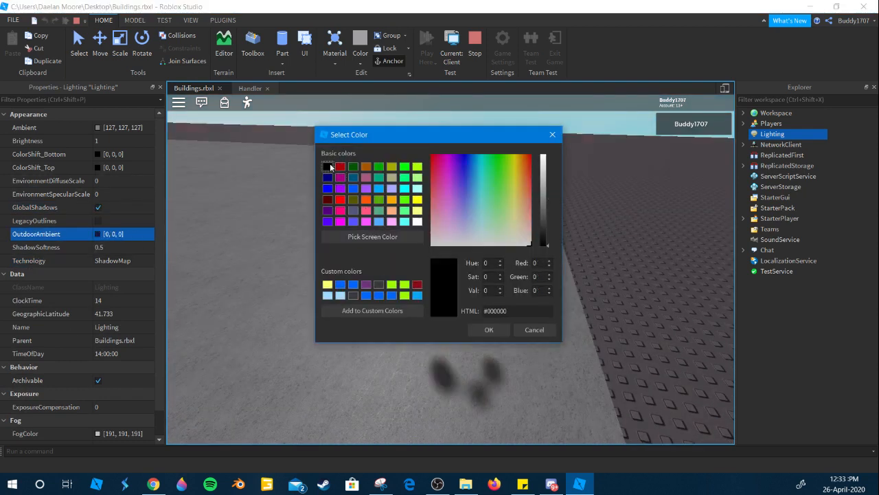
{"action": "left_click", "coordinate": [488, 330]}
Set the Lighting ClockTime to 0 and move the character to view the car at night.
{"action": "left_click", "coordinate": [122, 312]}
{"action": "left_click", "coordinate": [121, 303]}
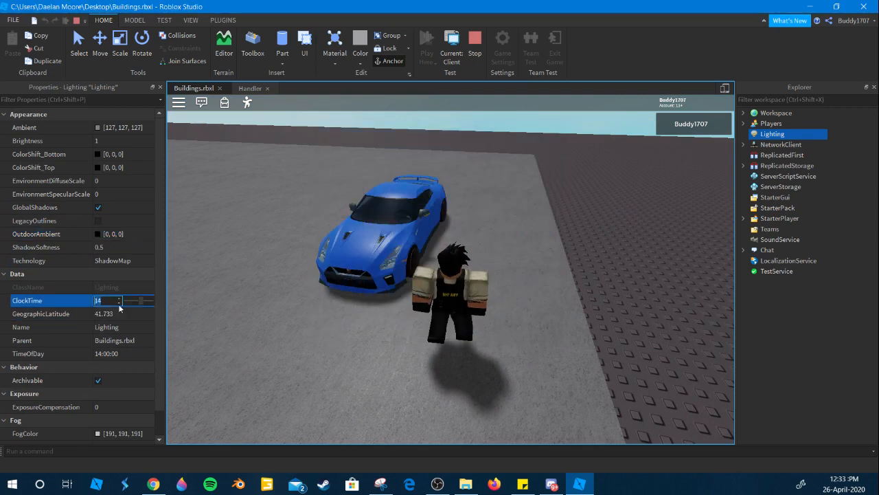
{"action": "type", "text": "0"}
{"action": "key", "text": "Return"}
{"action": "right_click_drag", "start_coordinate": [310, 264], "coordinate": [331, 270]}
{"action": "key", "text": "d"}
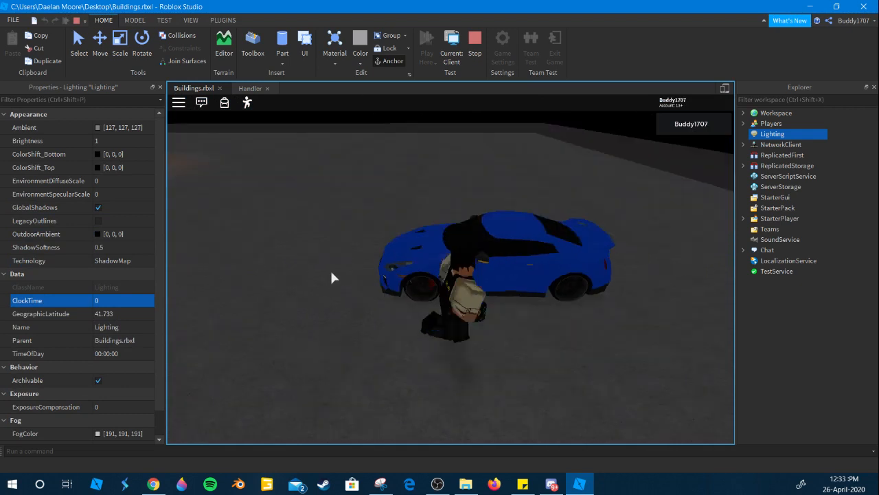
{"action": "key", "text": "d"}
Set the Lighting FogColor to the dark grey custom color (57, 57, 56).
{"action": "scroll", "coordinate": [112, 344], "scroll_direction": "down", "scroll_amount": 1}
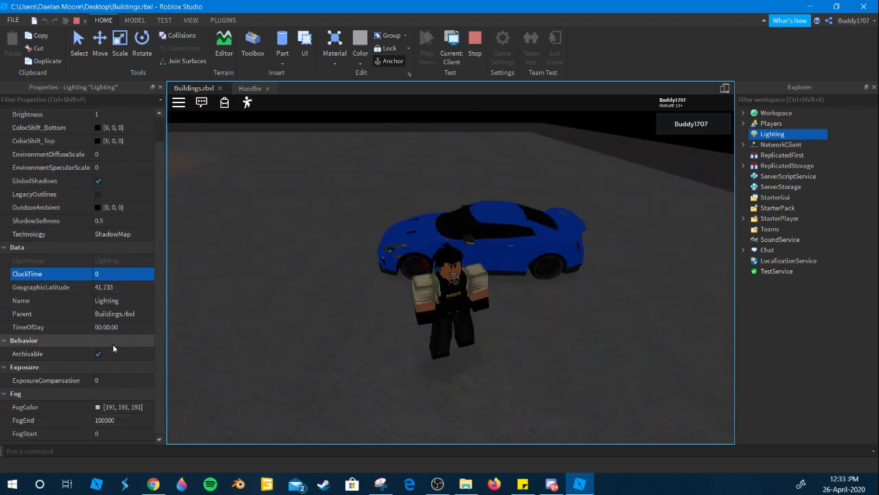
{"action": "left_click", "coordinate": [99, 407]}
{"action": "left_click", "coordinate": [353, 284]}
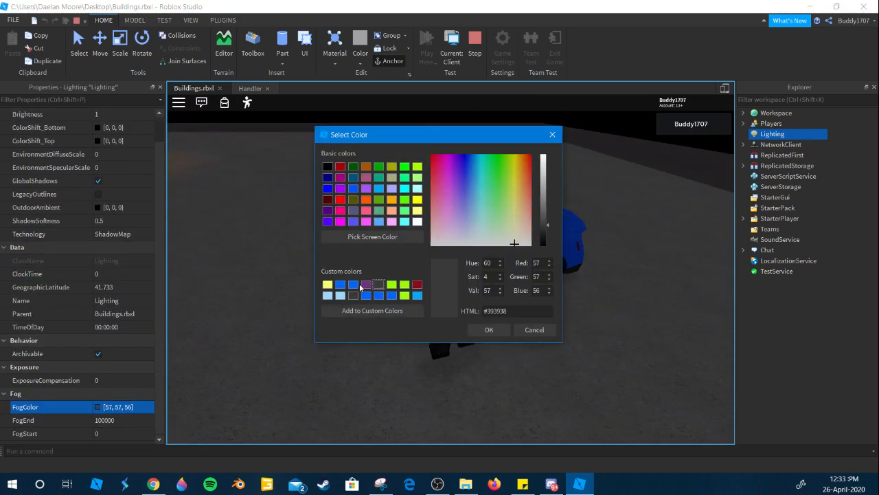
{"action": "left_click", "coordinate": [378, 284]}
{"action": "left_click", "coordinate": [488, 329]}
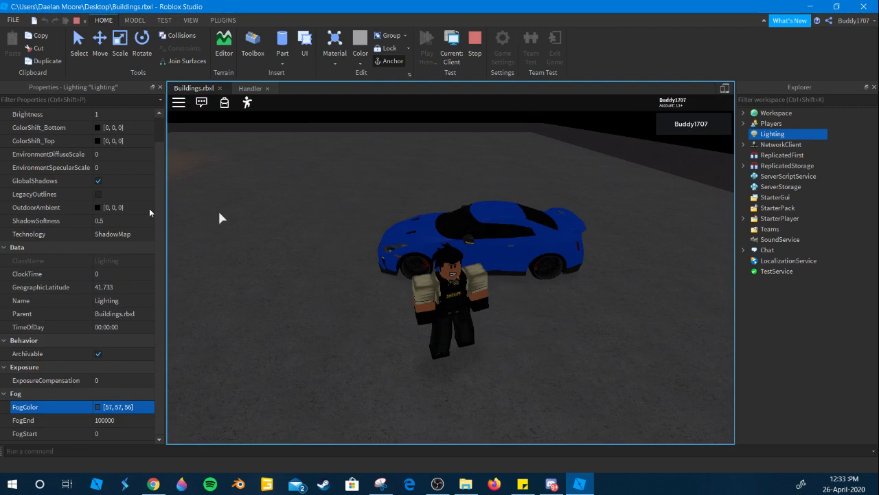
Try Lighting ShadowSoftness values of 0.1 and 1 beside the car, and settle on 0.
{"action": "left_click", "coordinate": [125, 223]}
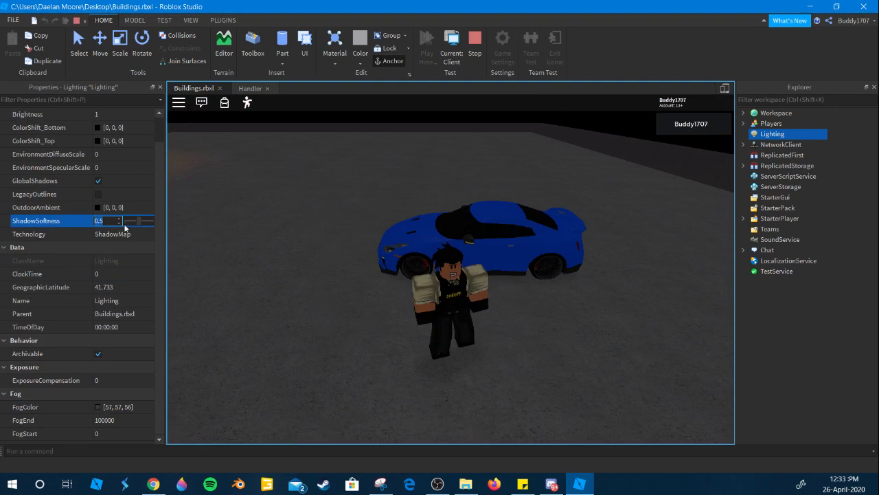
{"action": "type", "text": ".1"}
{"action": "left_click", "coordinate": [447, 301]}
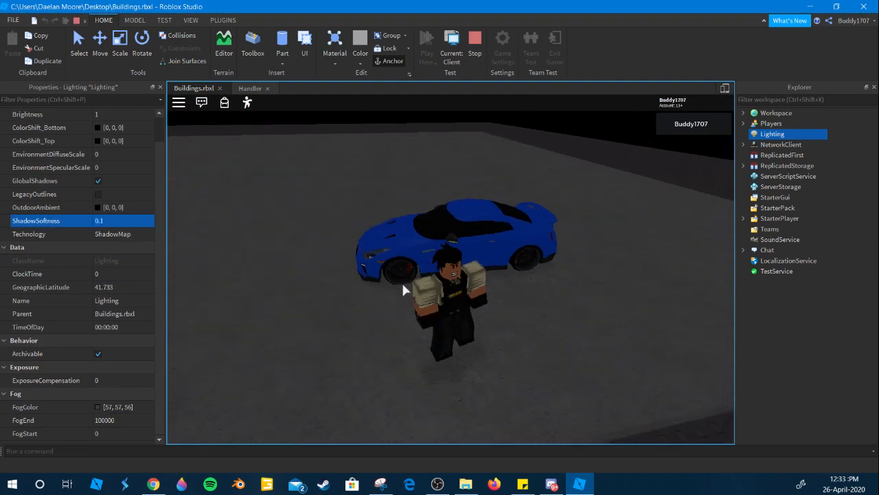
{"action": "key", "text": "w"}
{"action": "left_click", "coordinate": [132, 220]}
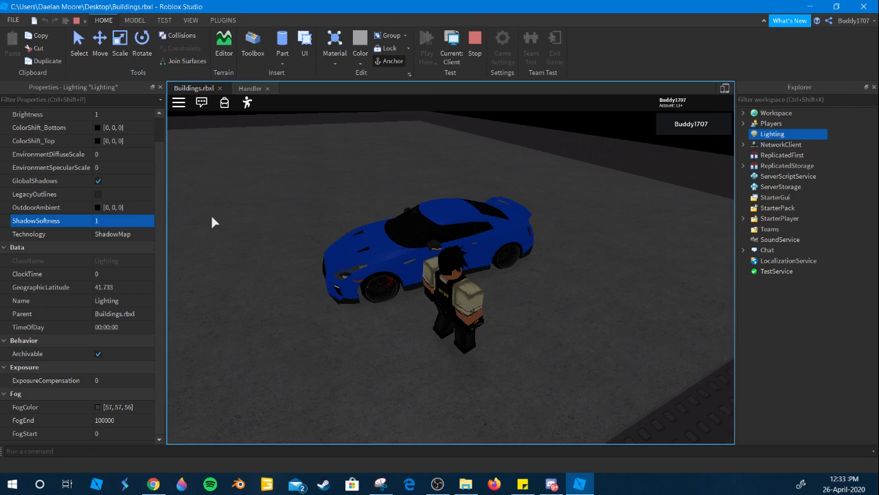
{"action": "type", "text": "1"}
{"action": "left_click", "coordinate": [450, 270]}
{"action": "scroll", "coordinate": [449, 271], "scroll_direction": "up", "scroll_amount": 6}
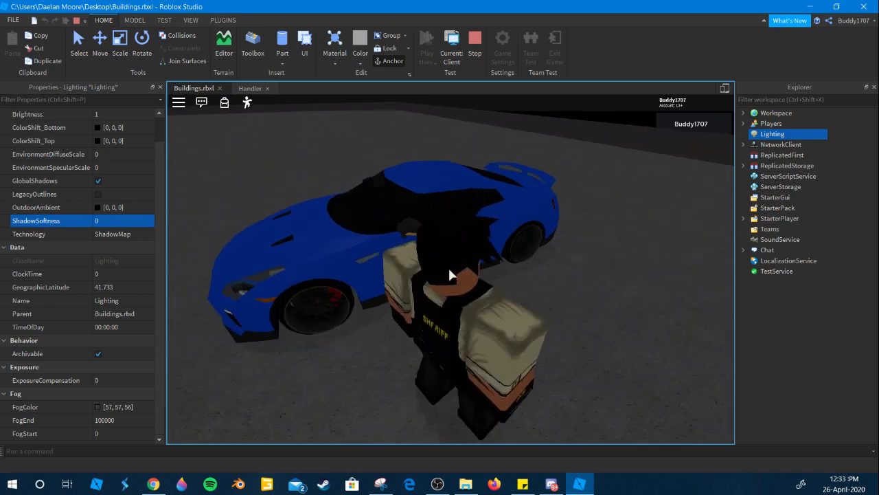
Walk the character into the car's driver seat, look at the front lights and start the engine.
{"action": "scroll", "coordinate": [449, 270], "scroll_direction": "up", "scroll_amount": 2}
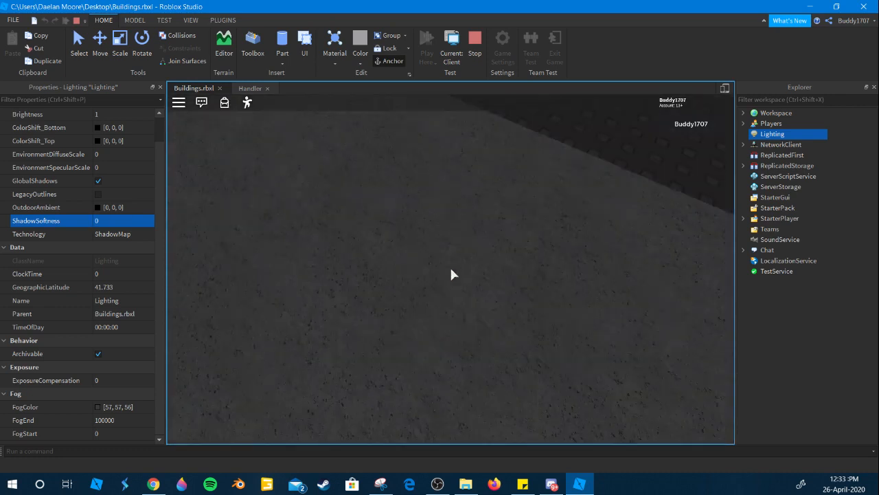
{"action": "key", "text": "w"}
{"action": "scroll", "coordinate": [451, 269], "scroll_direction": "down", "scroll_amount": 5}
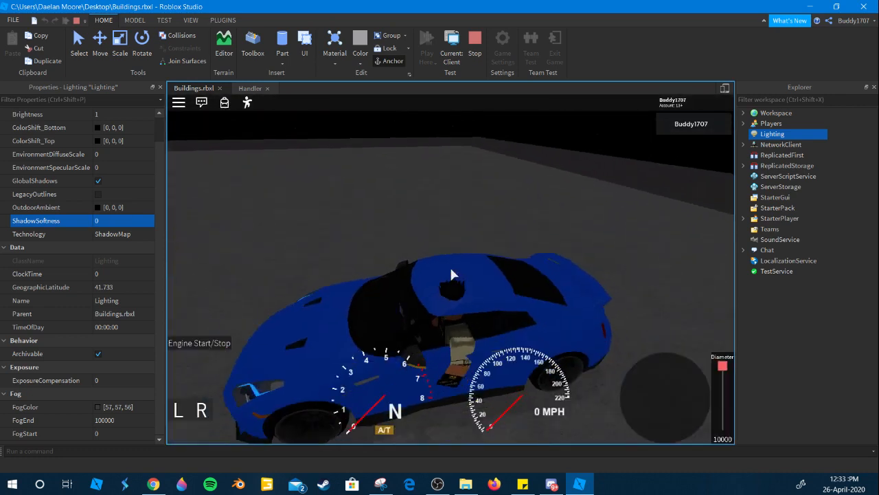
{"action": "right_click_drag", "start_coordinate": [452, 269], "coordinate": [461, 256]}
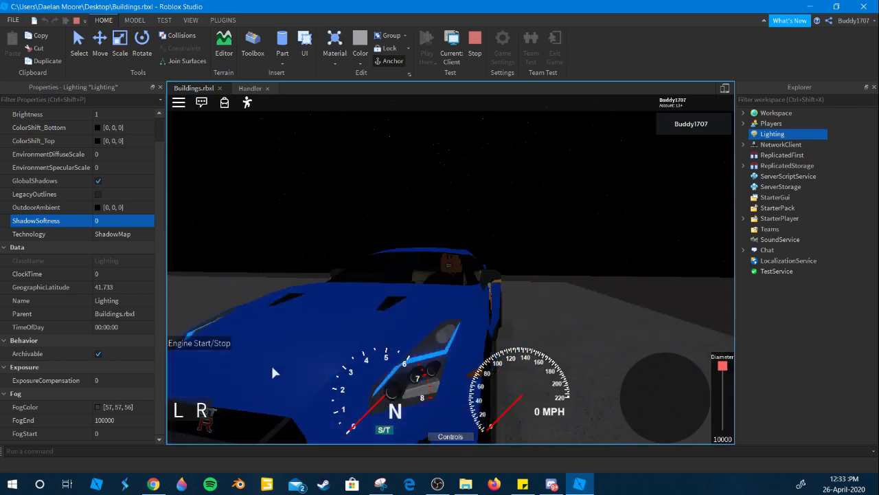
{"action": "right_click_drag", "start_coordinate": [402, 303], "coordinate": [402, 300]}
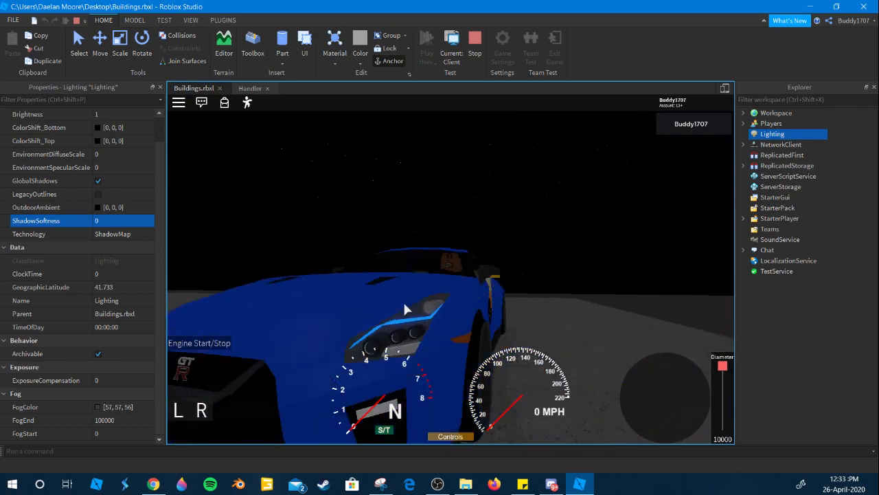
{"action": "left_click", "coordinate": [216, 349]}
Shift through the gears, drive the car across the dark lot and examine the underglow cast on the ground around it.
{"action": "right_click_drag", "start_coordinate": [396, 331], "coordinate": [428, 329]}
{"action": "scroll", "coordinate": [397, 331], "scroll_direction": "down", "scroll_amount": 2}
{"action": "key", "text": "e"}
{"action": "key", "text": "w"}
{"action": "key", "text": "q"}
{"action": "key", "text": "q"}
{"action": "key", "text": "e"}
{"action": "key", "text": "e"}
{"action": "key", "text": "e"}
{"action": "key", "text": "q"}
{"action": "key", "text": "w"}
{"action": "key", "text": "d"}
{"action": "key", "text": "p"}
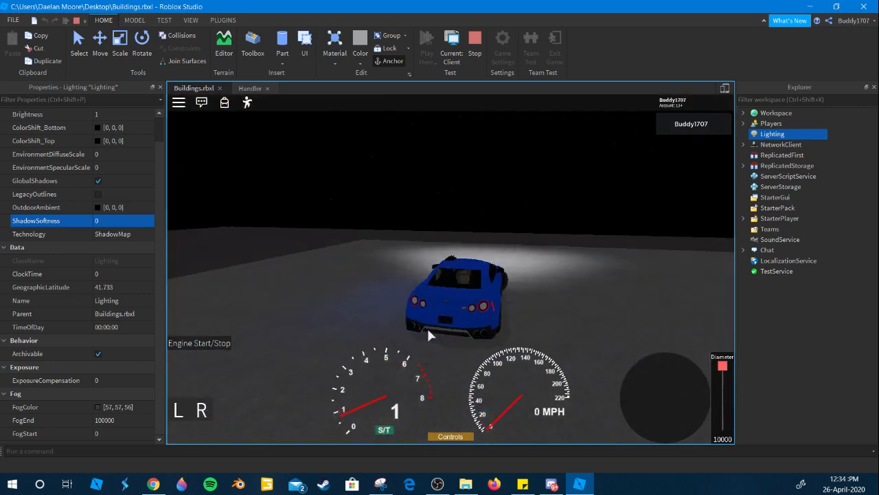
{"action": "right_click_drag", "start_coordinate": [530, 194], "coordinate": [545, 192]}
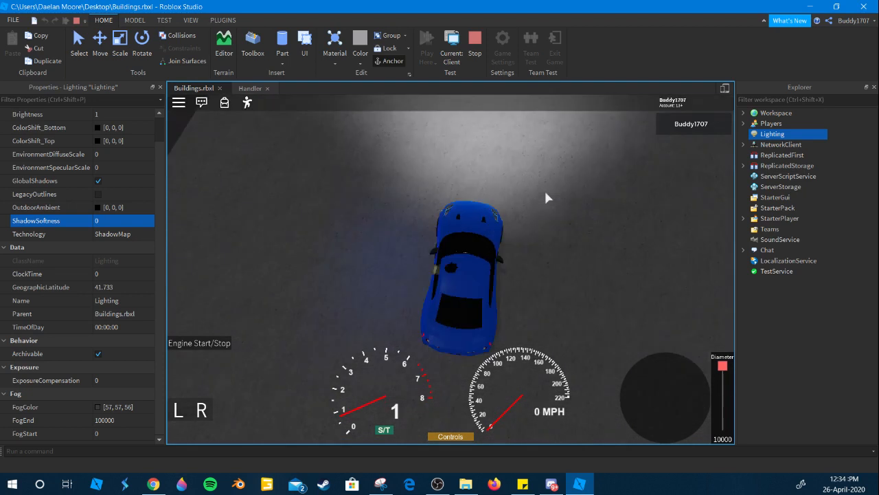
Stop the test and focus on the UGL2 part to check which side of the car it sits on.
{"action": "left_click", "coordinate": [474, 55]}
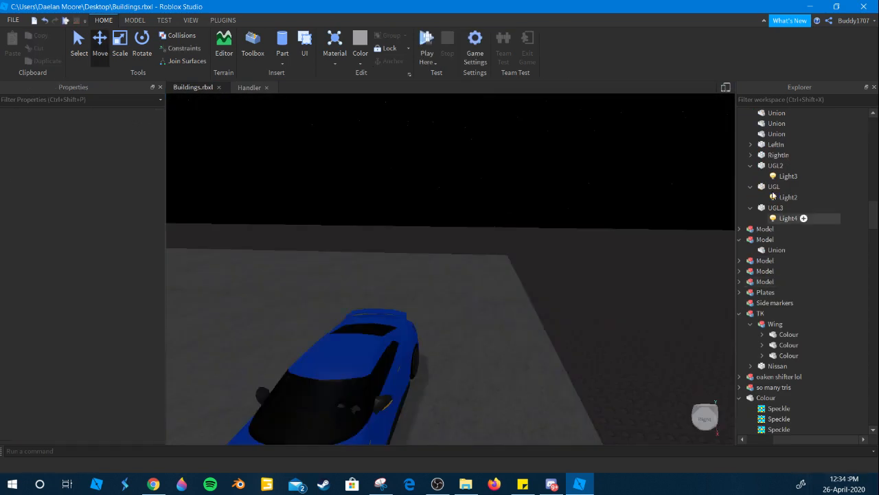
{"action": "left_click", "coordinate": [770, 163]}
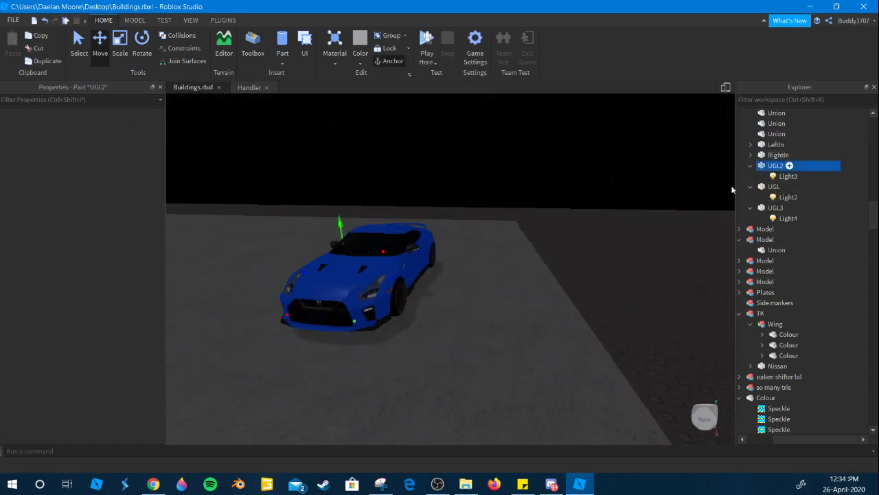
{"action": "key", "text": "f"}
{"action": "key", "text": "s"}
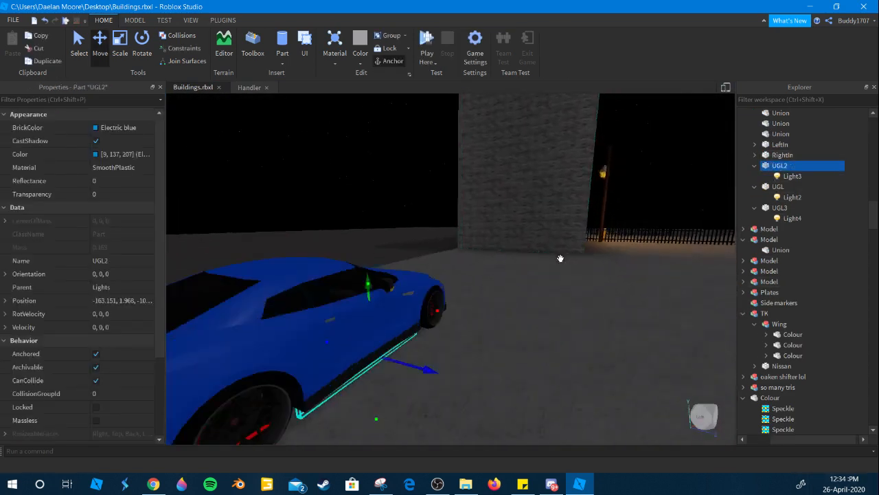
{"action": "right_click_drag", "start_coordinate": [559, 257], "coordinate": [714, 240]}
In the Handler script, change the Light3 line to body.UGL3 and the Light4 line to body.UGL2.
{"action": "left_click", "coordinate": [244, 87]}
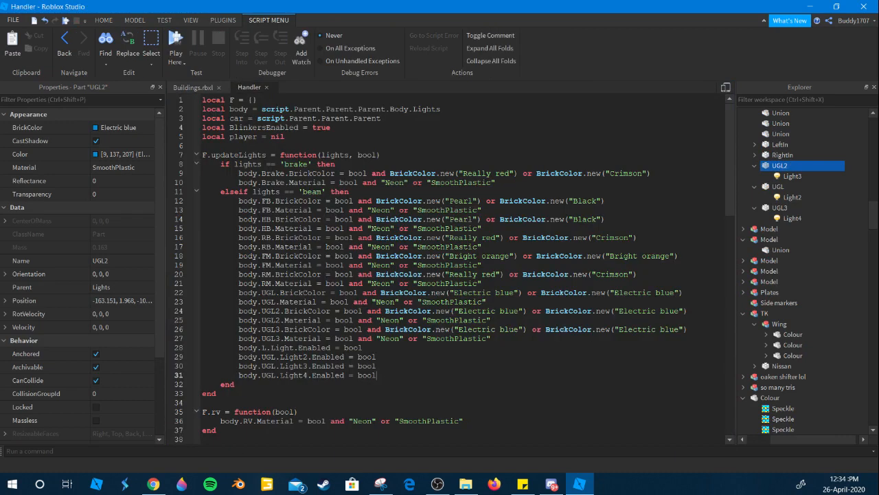
{"action": "type", "text": "2"}
{"action": "type", "text": "3"}
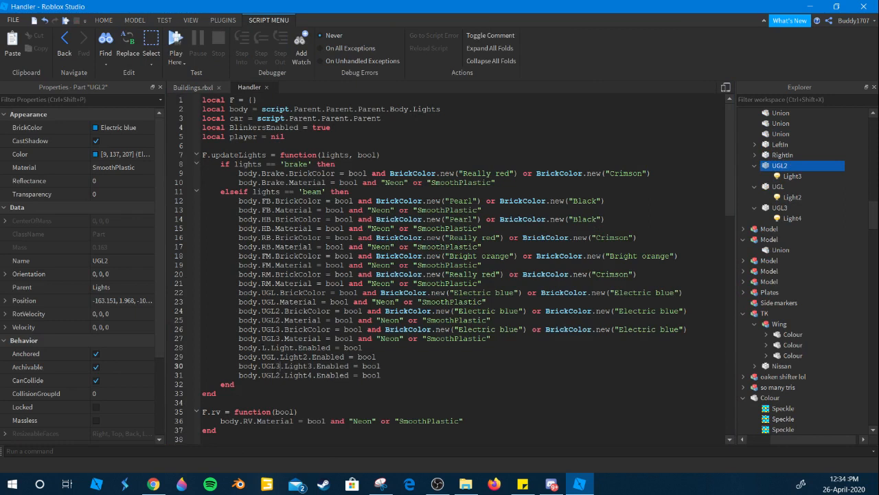
Return to the Buildings.rbxl place, deselect the strip and start a Play Here test near the car.
{"action": "left_click", "coordinate": [193, 88]}
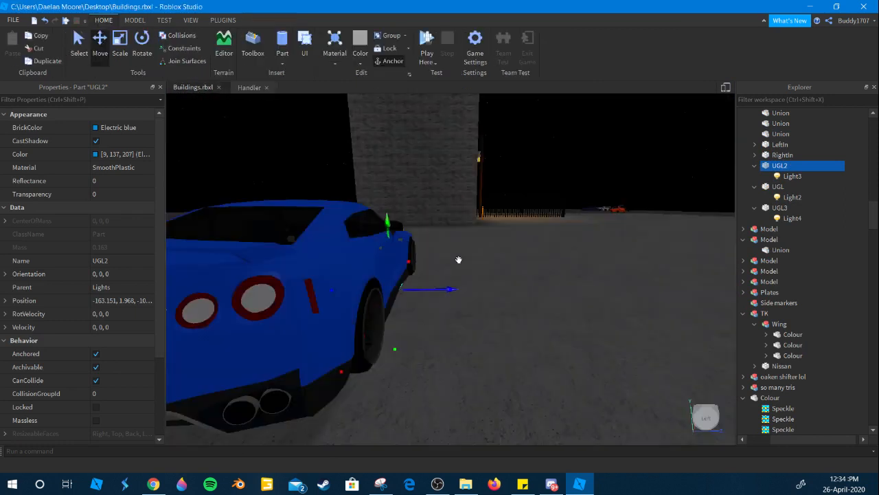
{"action": "right_click_drag", "start_coordinate": [460, 259], "coordinate": [539, 167]}
{"action": "left_click", "coordinate": [540, 167]}
{"action": "key", "text": "w"}
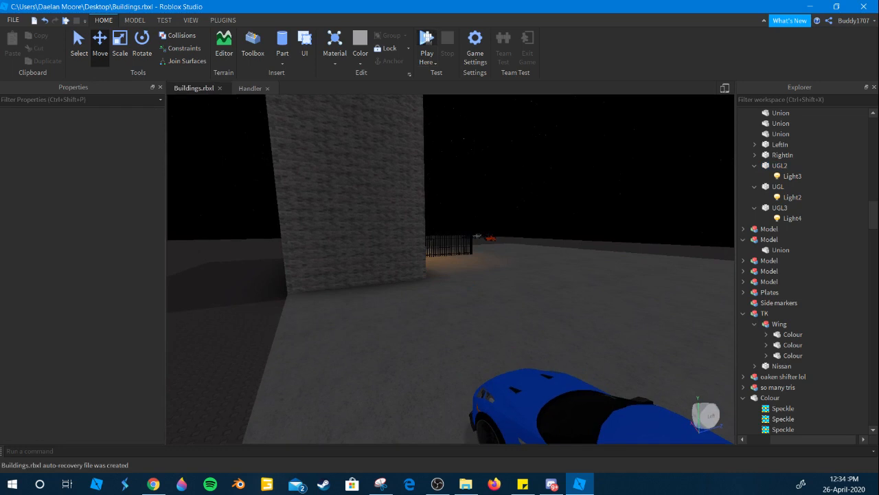
{"action": "left_click", "coordinate": [426, 40]}
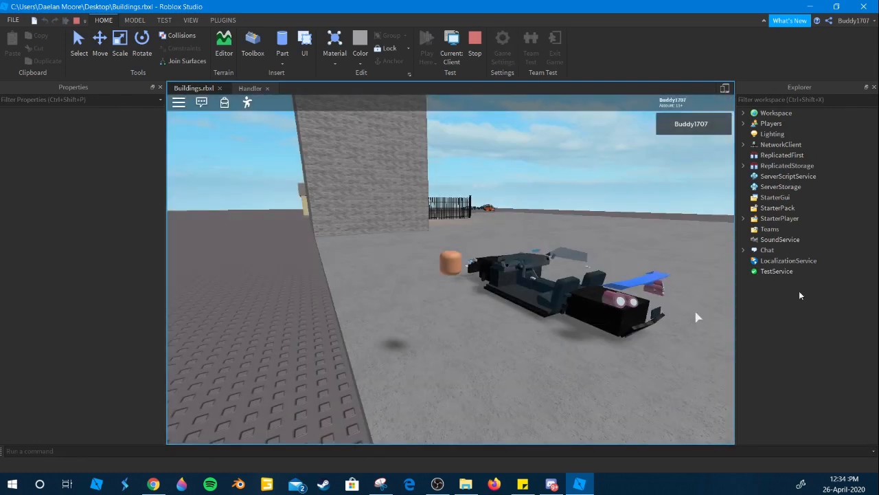
Set the Lighting service's ClockTime to 0 and Technology to ShadowMap in the running test.
{"action": "left_click", "coordinate": [776, 134]}
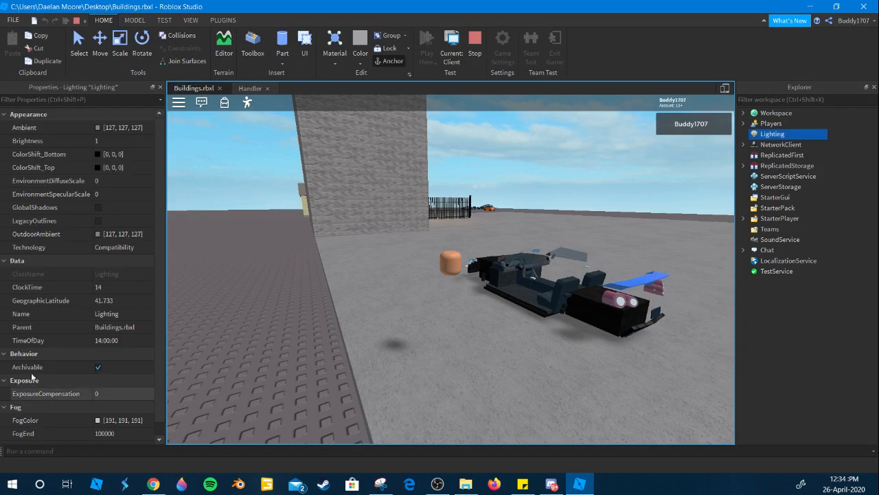
{"action": "left_click", "coordinate": [113, 287]}
{"action": "type", "text": "0"}
{"action": "left_click", "coordinate": [113, 247]}
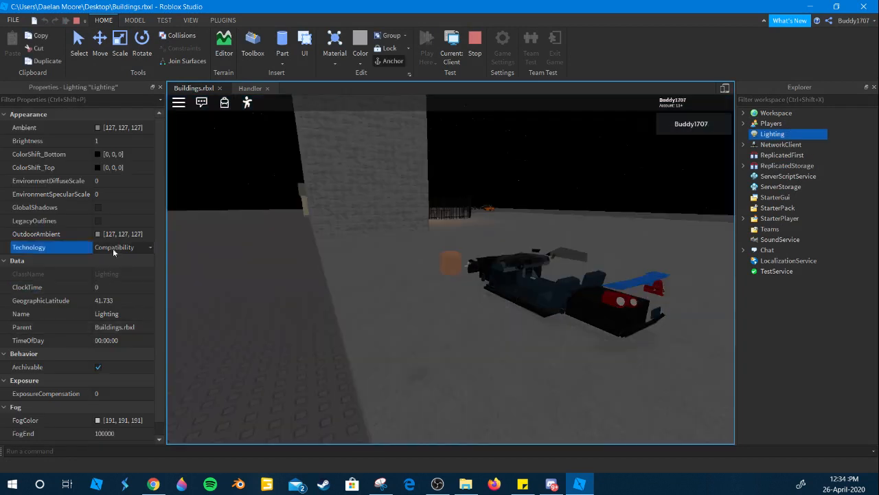
{"action": "scroll", "coordinate": [112, 248], "scroll_direction": "down", "scroll_amount": 1}
Walk the character into the driver seat, start the engine and shift into first gear.
{"action": "right_click_drag", "start_coordinate": [362, 282], "coordinate": [414, 292]}
{"action": "key", "text": "w"}
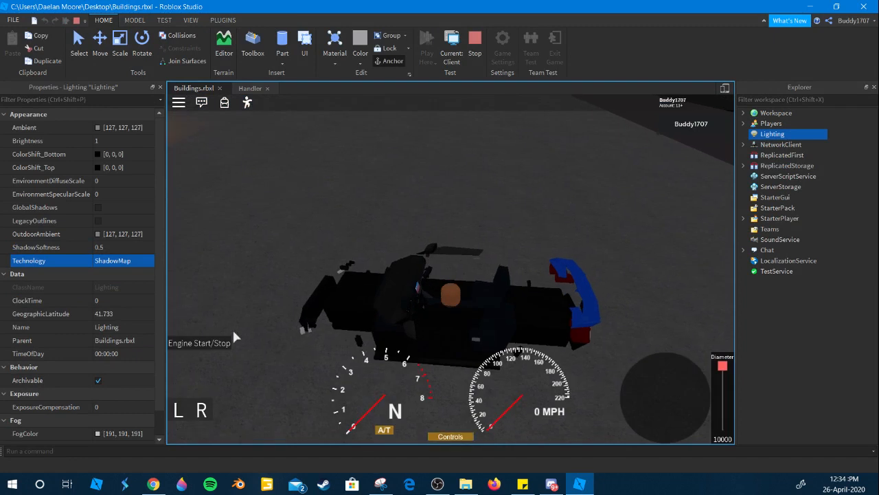
{"action": "left_click", "coordinate": [213, 343]}
{"action": "scroll", "coordinate": [440, 288], "scroll_direction": "up", "scroll_amount": 6}
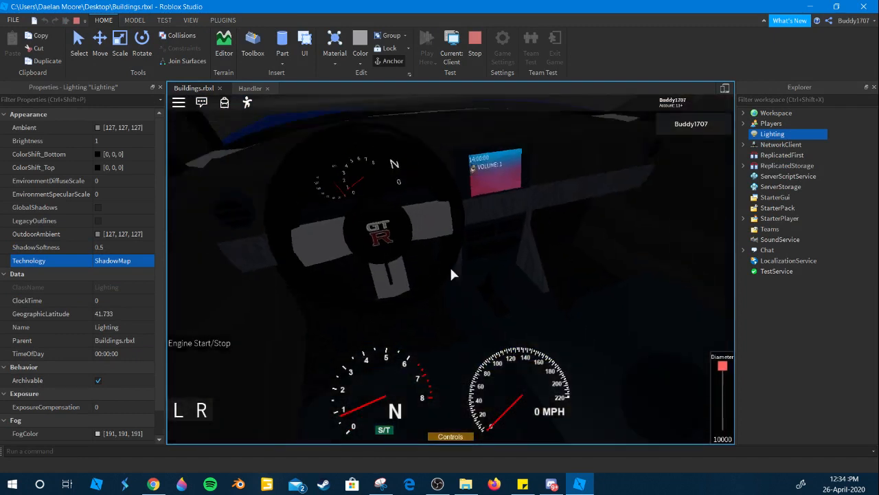
{"action": "key", "text": "e"}
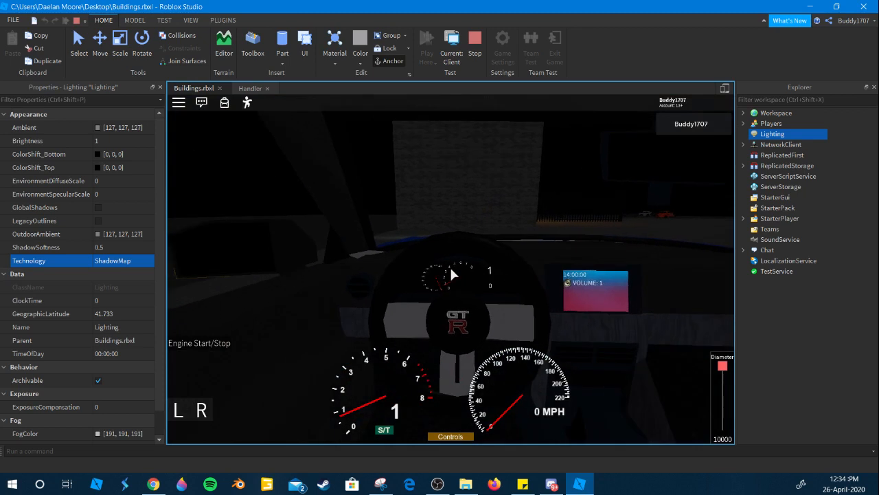
Drive the car around in the dark, shift back to neutral and examine the underglow on each side.
{"action": "key", "text": "w"}
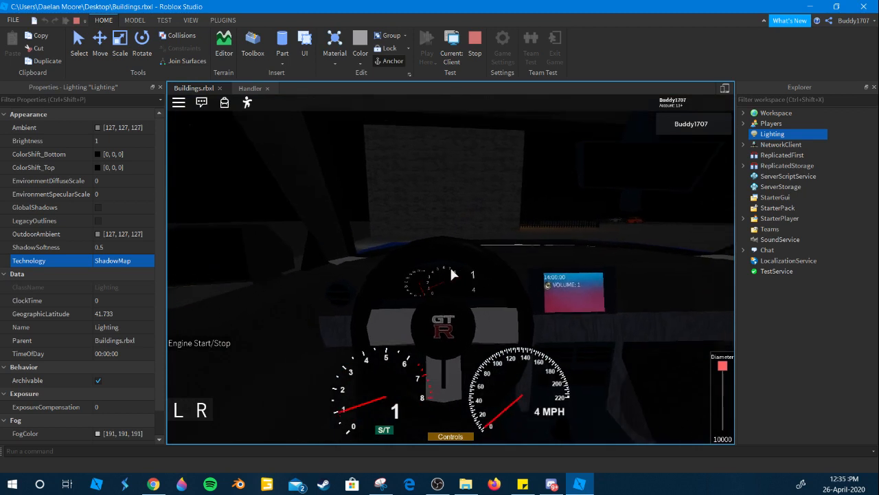
{"action": "key", "text": "d"}
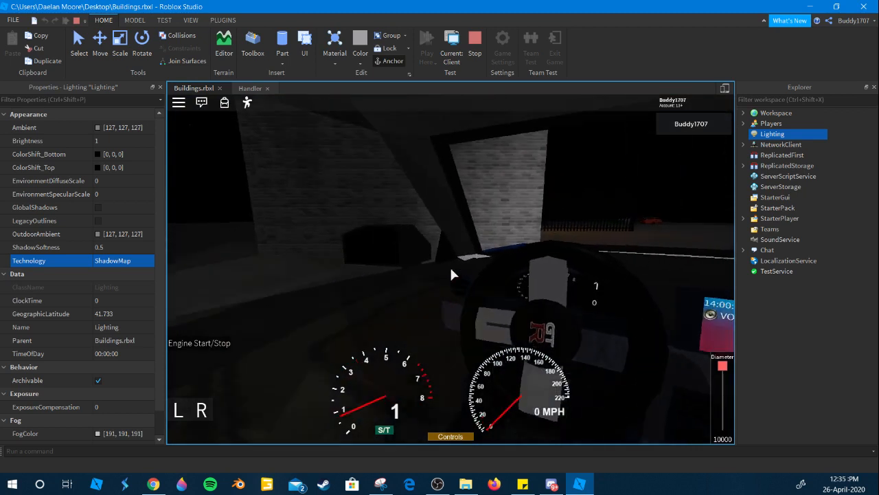
{"action": "scroll", "coordinate": [451, 269], "scroll_direction": "down", "scroll_amount": 5}
{"action": "key", "text": "w"}
{"action": "key", "text": "d"}
{"action": "right_click_drag", "start_coordinate": [451, 270], "coordinate": [451, 269]}
{"action": "key", "text": "d"}
{"action": "key", "text": "w"}
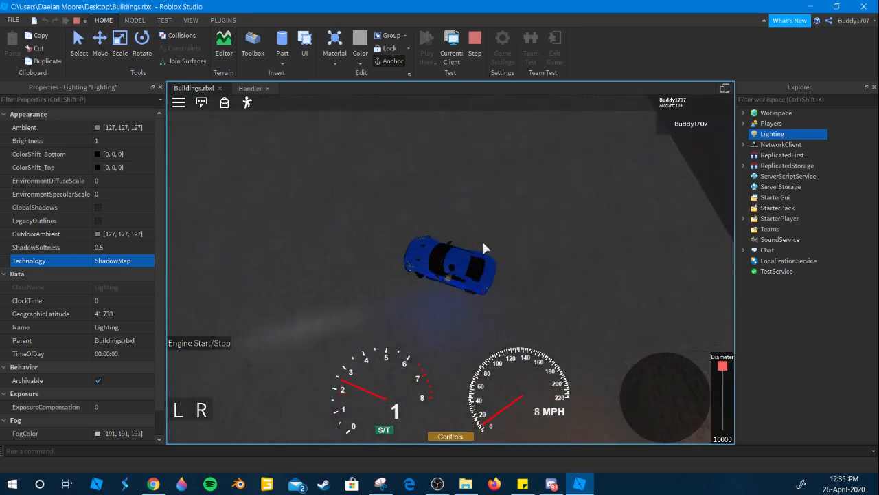
{"action": "key", "text": "s"}
{"action": "right_click_drag", "start_coordinate": [484, 243], "coordinate": [486, 139]}
{"action": "key", "text": "q"}
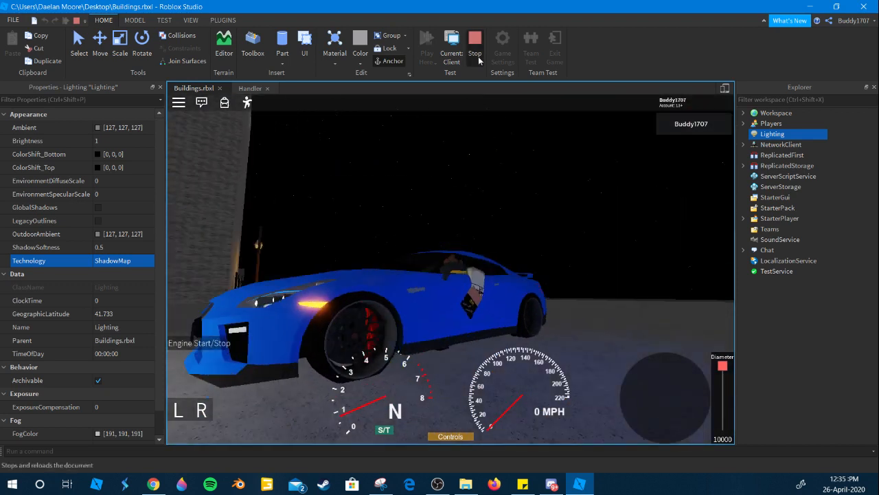
Compare the beam section of the Handler script with the underglow parts and locate the UGL2 strip on the car.
{"action": "left_click", "coordinate": [248, 89]}
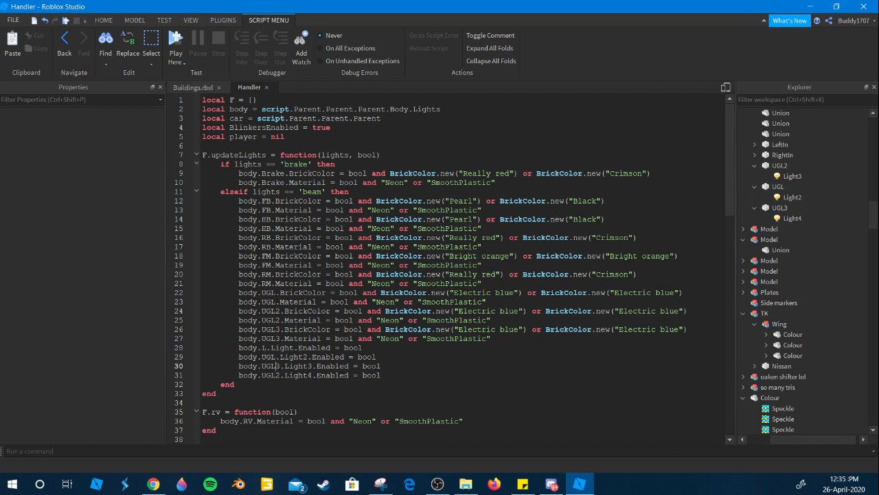
{"action": "scroll", "coordinate": [790, 275], "scroll_direction": "up", "scroll_amount": 2}
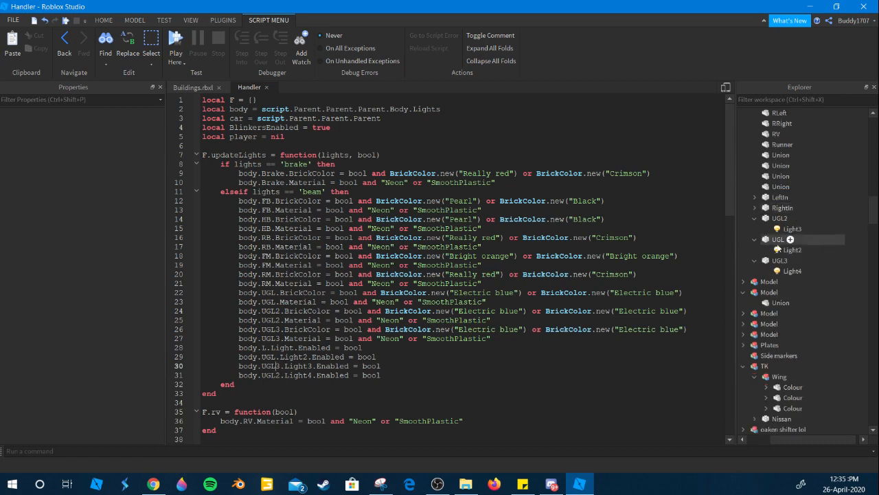
{"action": "left_click", "coordinate": [779, 219]}
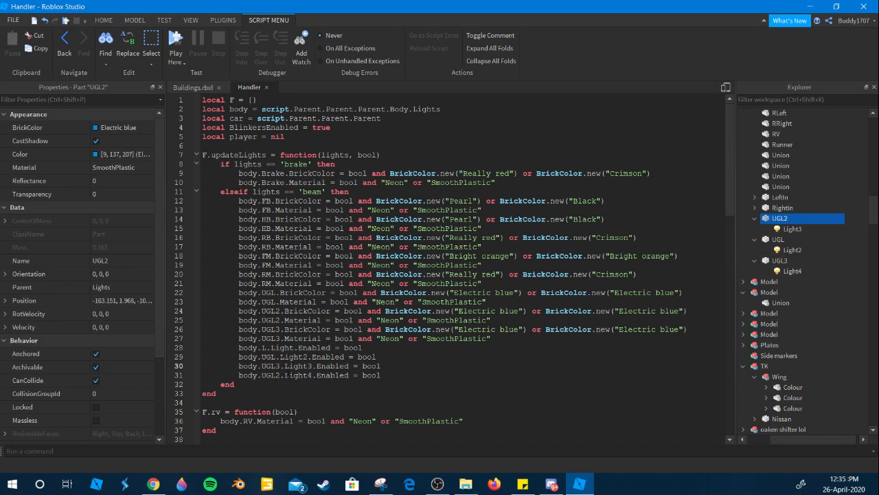
{"action": "right_click_drag", "start_coordinate": [405, 205], "coordinate": [482, 212]}
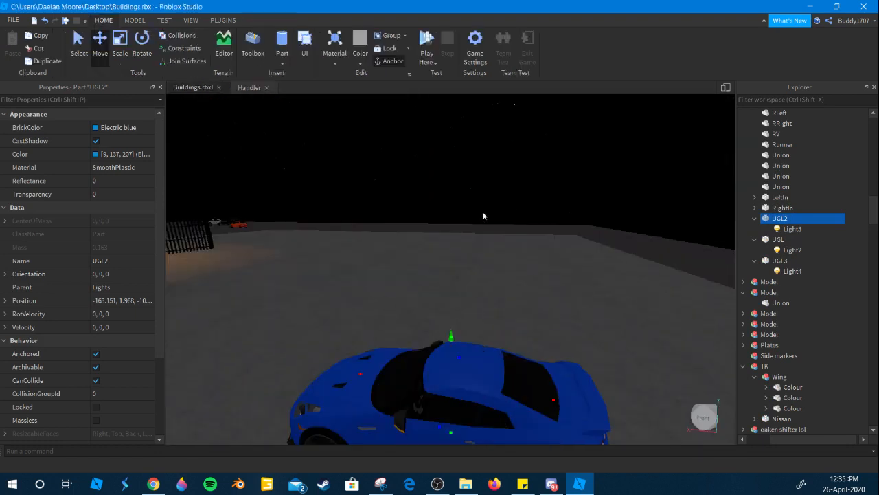
{"action": "left_click", "coordinate": [596, 155]}
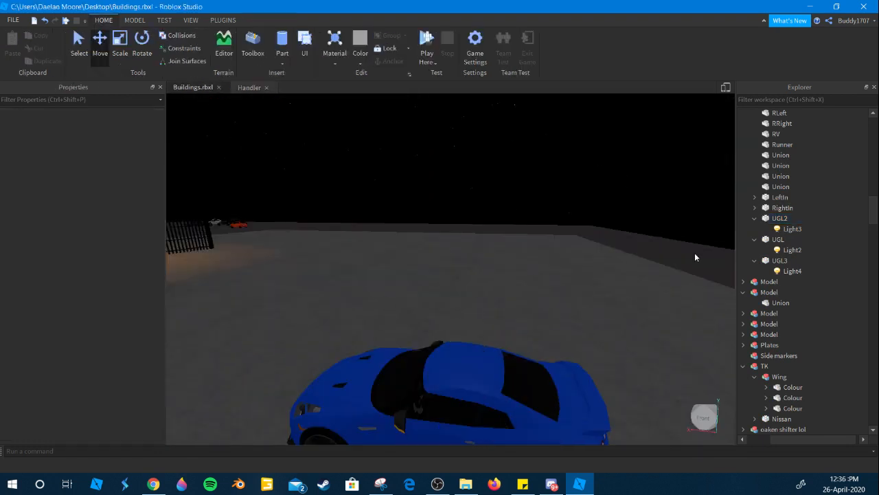
Rename the car's rear underglow strip from UGL3 to UGLr.
{"action": "left_click", "coordinate": [779, 261]}
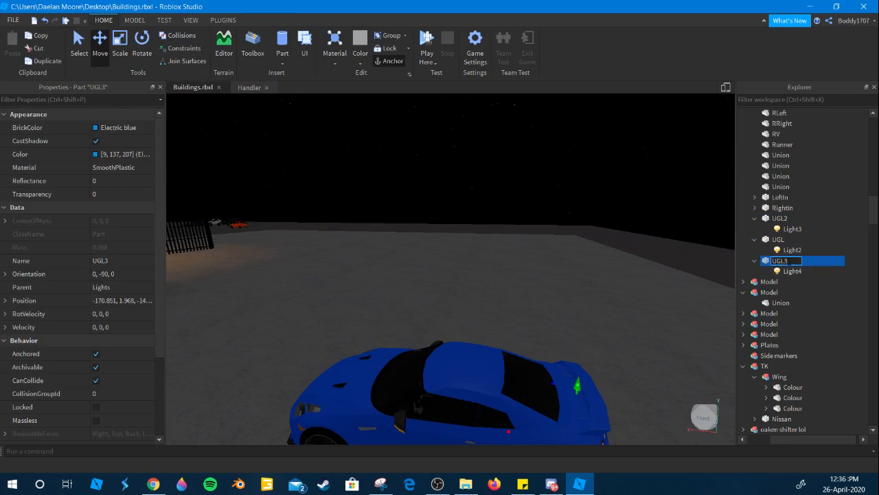
{"action": "key", "text": "BackSpace"}
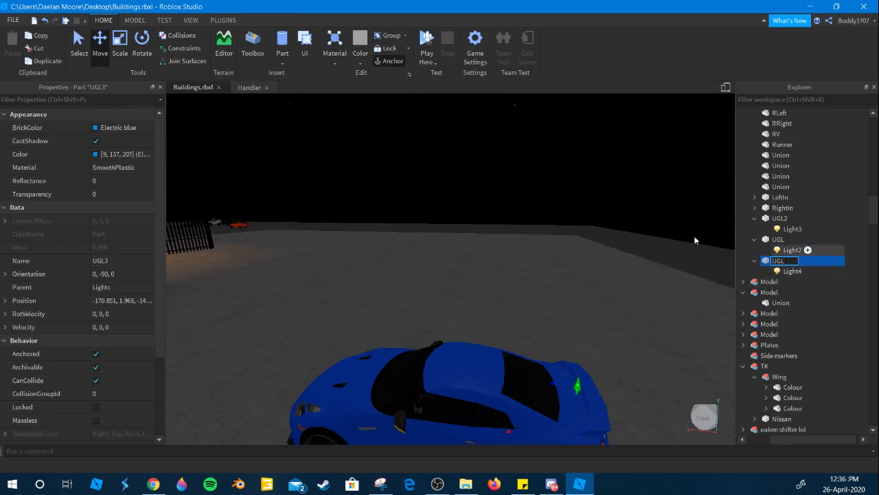
{"action": "right_click_drag", "start_coordinate": [583, 238], "coordinate": [605, 237]}
{"action": "key", "text": "d"}
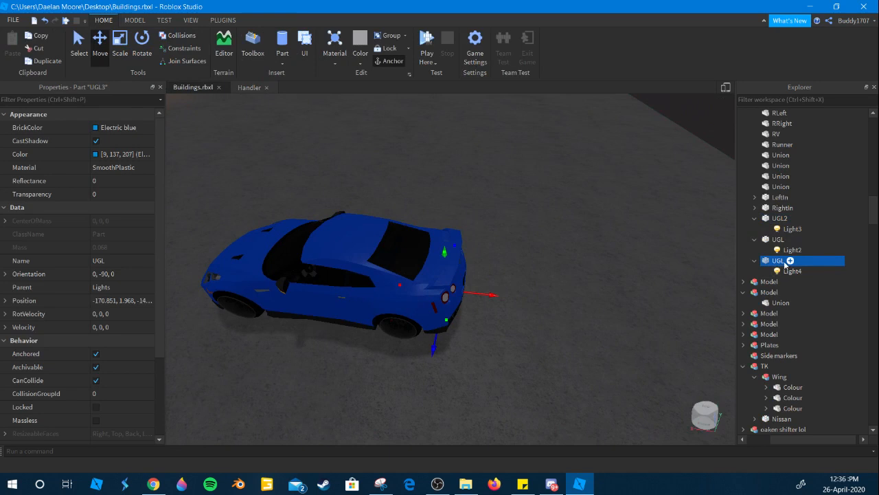
{"action": "type", "text": "r"}
Rename the underglow strip UGL2, which contains Light3, to UGR.
{"action": "left_click", "coordinate": [778, 239]}
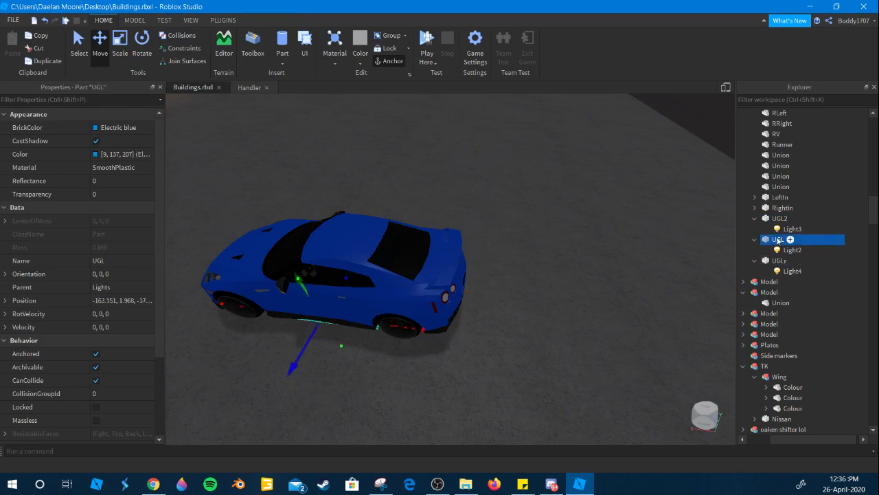
{"action": "left_click", "coordinate": [779, 218]}
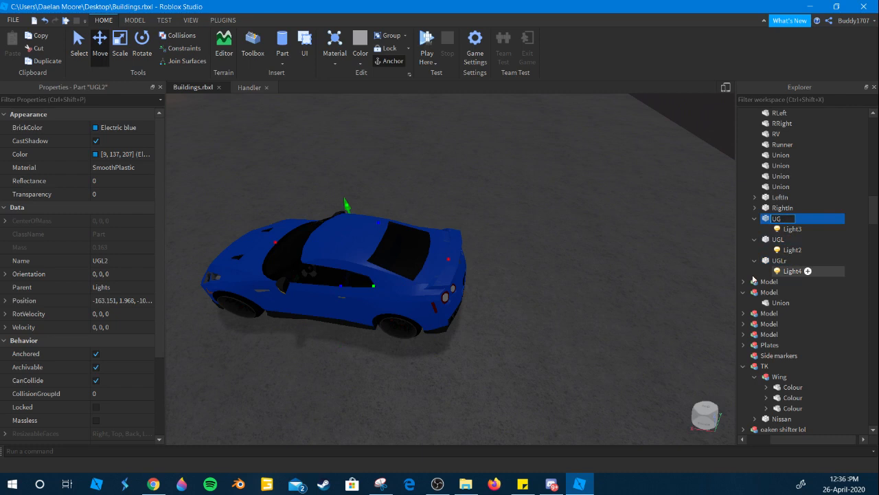
{"action": "right_click_drag", "start_coordinate": [539, 255], "coordinate": [329, 227]}
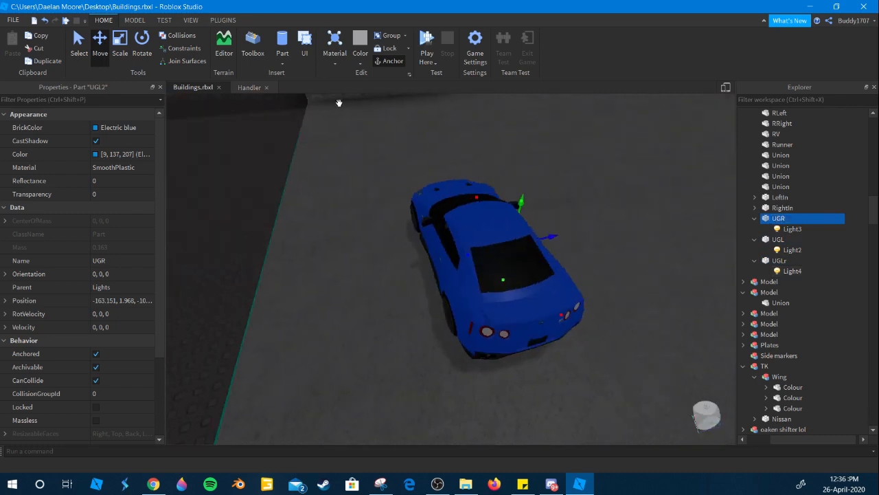
Point the Handler script's Light3 line to UGLR, and rename the rear strip and its Light4 reference to UGLRR.
{"action": "left_click", "coordinate": [249, 88]}
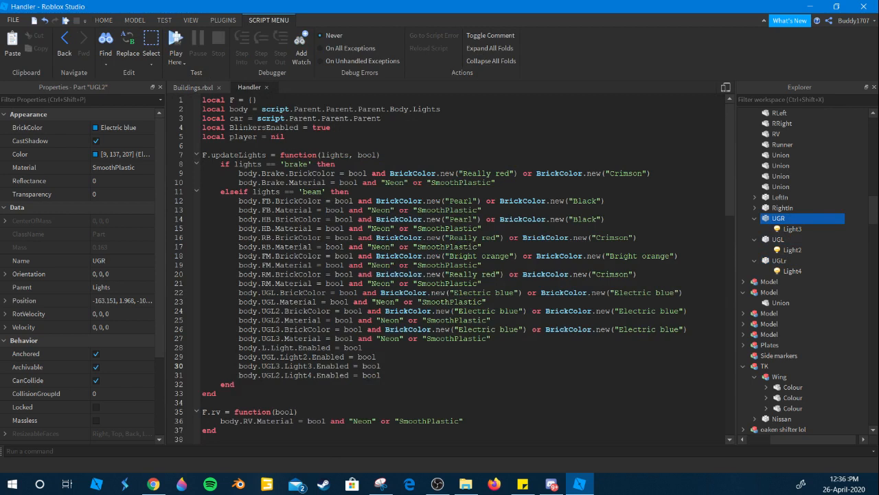
{"action": "left_click", "coordinate": [194, 89]}
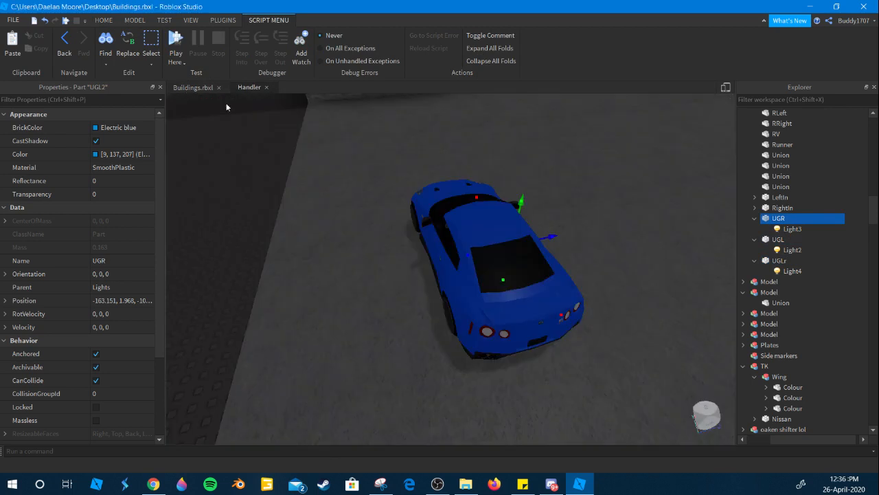
{"action": "right_click_drag", "start_coordinate": [481, 218], "coordinate": [550, 230]}
{"action": "left_click", "coordinate": [250, 88]}
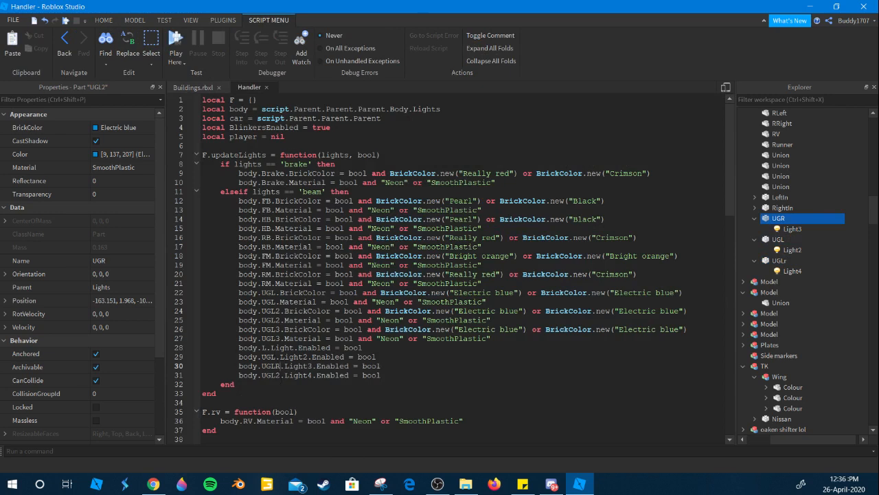
{"action": "left_click", "coordinate": [805, 262]}
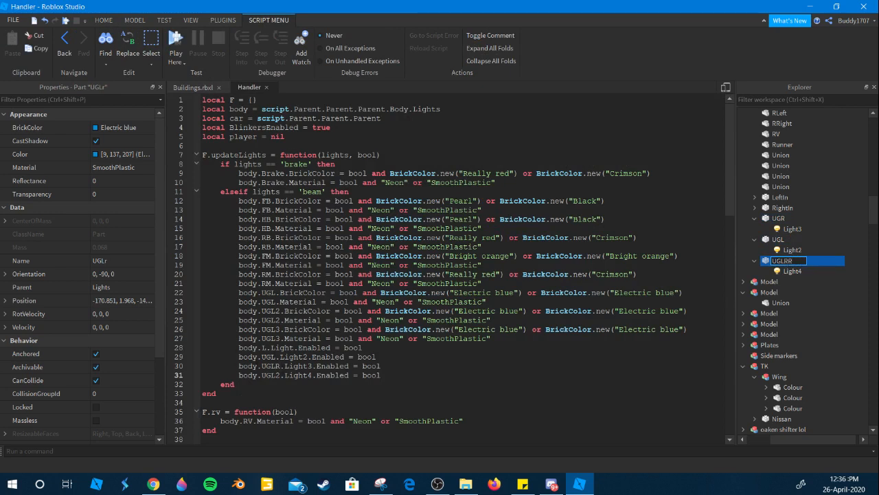
{"action": "left_click", "coordinate": [268, 365]}
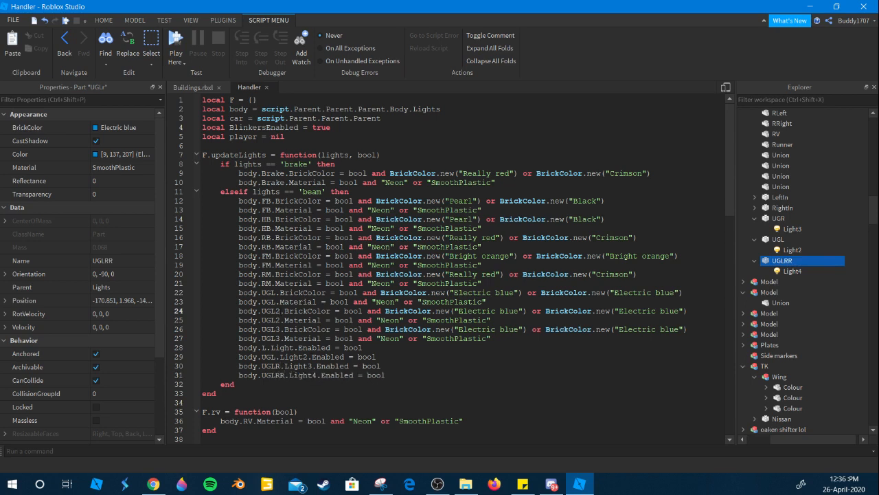
In the Handler script's BrickColor and Material lines, change UGL2 to UGLR and UGL3 to UGLRR.
{"action": "key", "text": "BackSpace"}
{"action": "type", "text": "R"}
{"action": "key", "text": "BackSpace"}
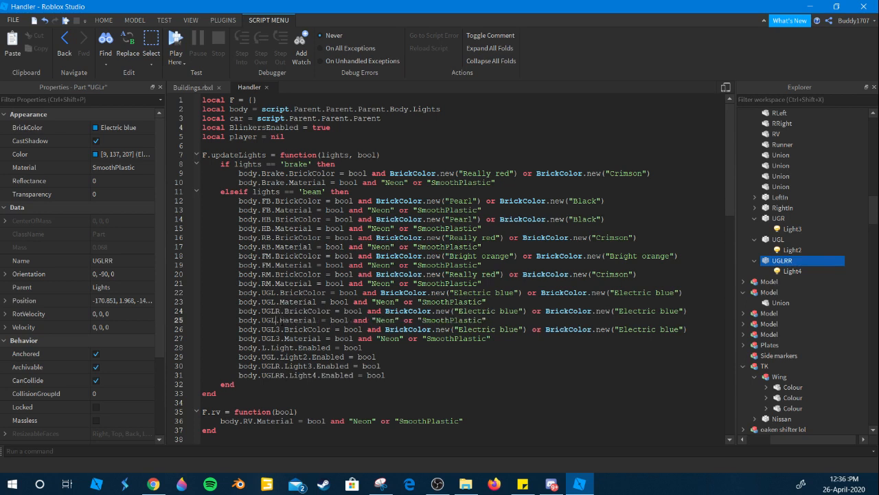
{"action": "type", "text": "R"}
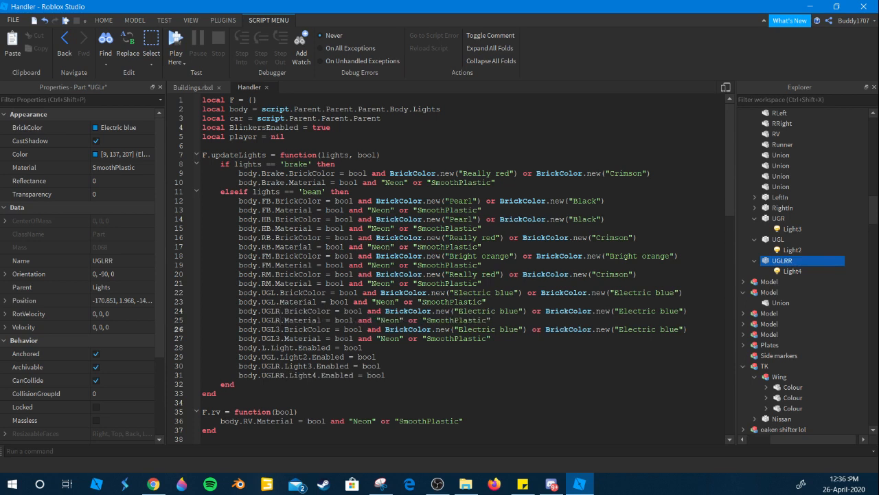
{"action": "key", "text": "BackSpace"}
{"action": "type", "text": "RR"}
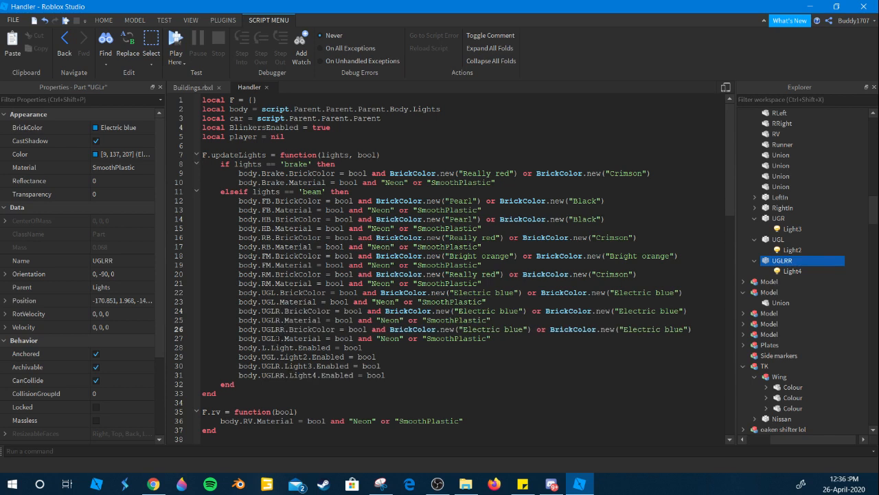
{"action": "key", "text": "BackSpace"}
{"action": "type", "text": "RR"}
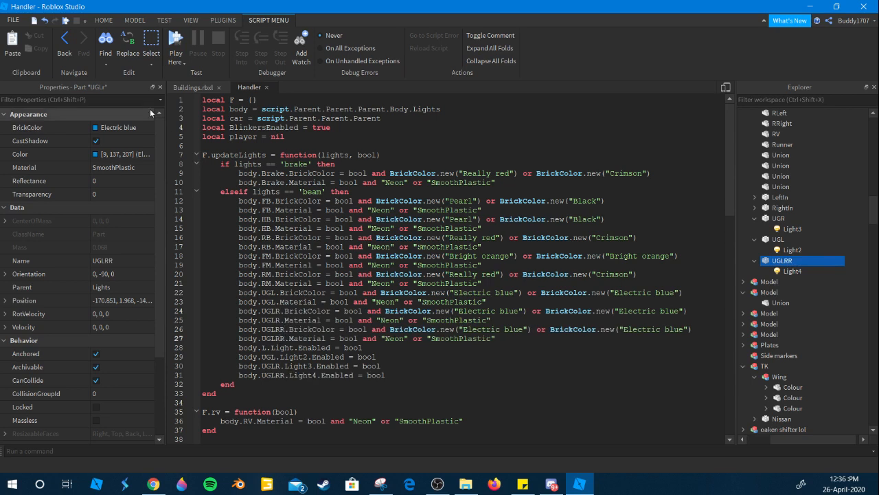
Return to the Buildings.rbxl place and rename the rear underglow strip to UGRR.
{"action": "left_click", "coordinate": [189, 87]}
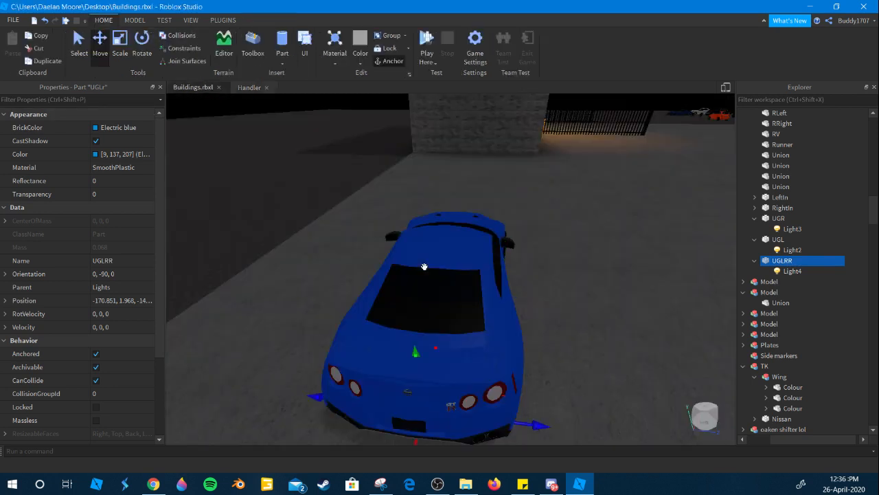
{"action": "right_click_drag", "start_coordinate": [423, 267], "coordinate": [502, 145]}
{"action": "scroll", "coordinate": [353, 142], "scroll_direction": "down", "scroll_amount": 4}
{"action": "scroll", "coordinate": [349, 183], "scroll_direction": "up", "scroll_amount": 2}
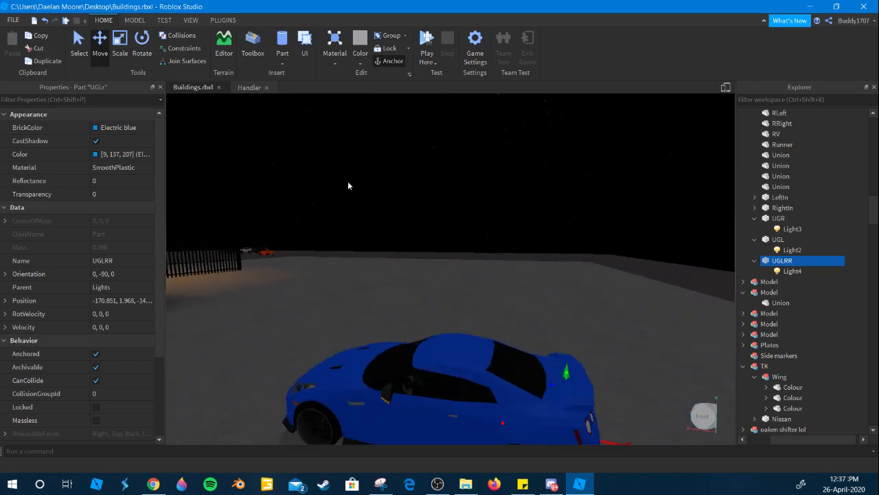
{"action": "scroll", "coordinate": [401, 146], "scroll_direction": "down", "scroll_amount": 3}
{"action": "scroll", "coordinate": [402, 144], "scroll_direction": "down", "scroll_amount": 2}
{"action": "scroll", "coordinate": [356, 179], "scroll_direction": "up", "scroll_amount": 3}
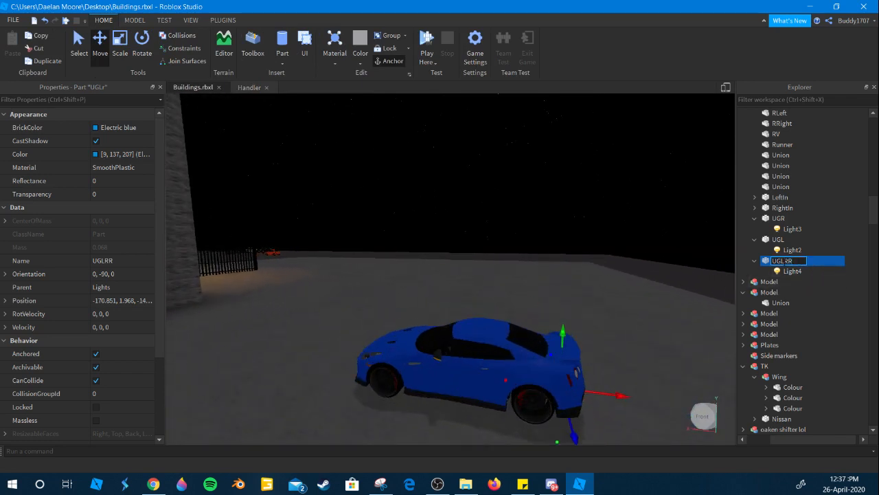
In the Handler script, reference UGR on the Light3 line and UGRR on the Light4 line and in lines 26 and 27.
{"action": "left_click", "coordinate": [249, 87]}
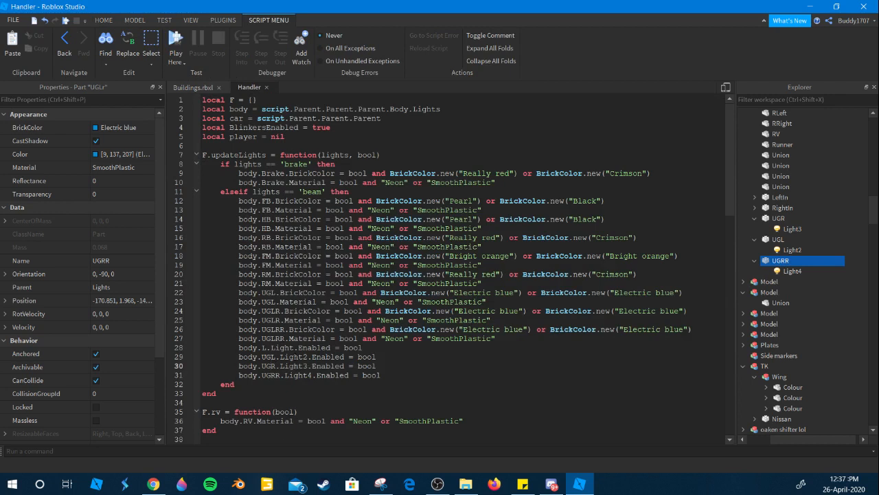
{"action": "left_click", "coordinate": [270, 338]}
{"action": "key", "text": "Delete"}
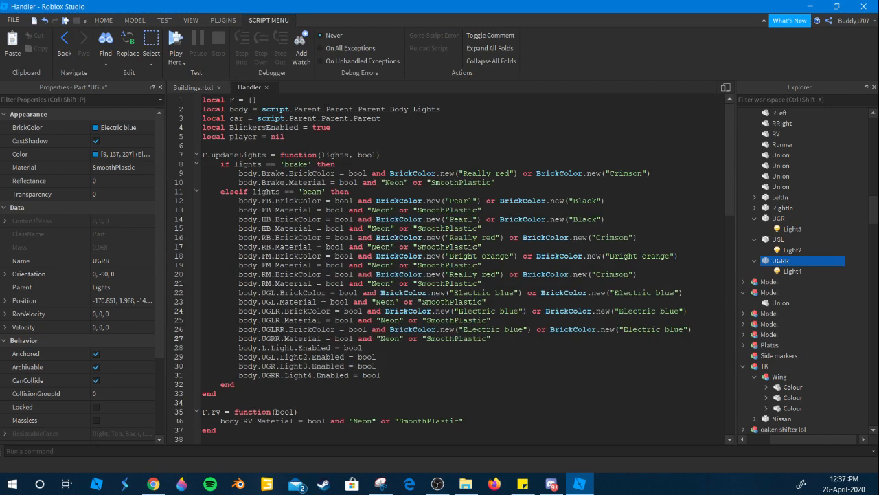
{"action": "left_click", "coordinate": [271, 329]}
{"action": "key", "text": "Delete"}
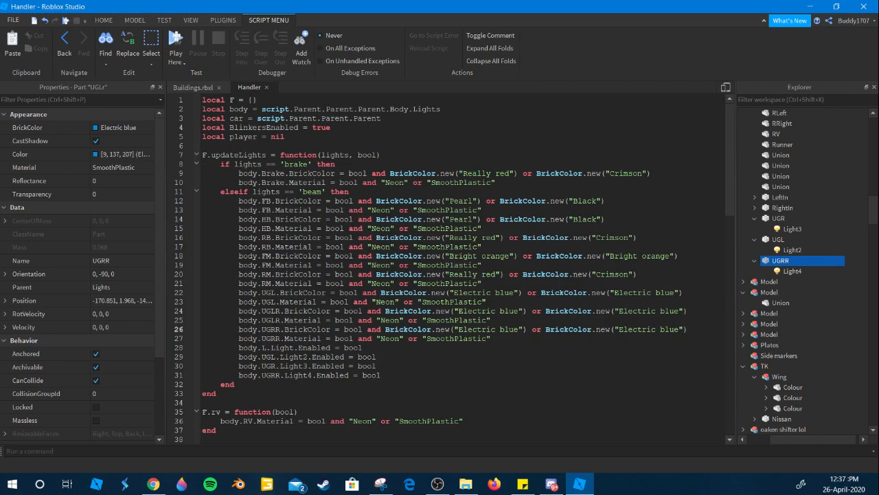
Change UGLR to UGR in the Handler script's Material and BrickColor lines 25 and 24.
{"action": "left_click", "coordinate": [270, 320]}
{"action": "key", "text": "Delete"}
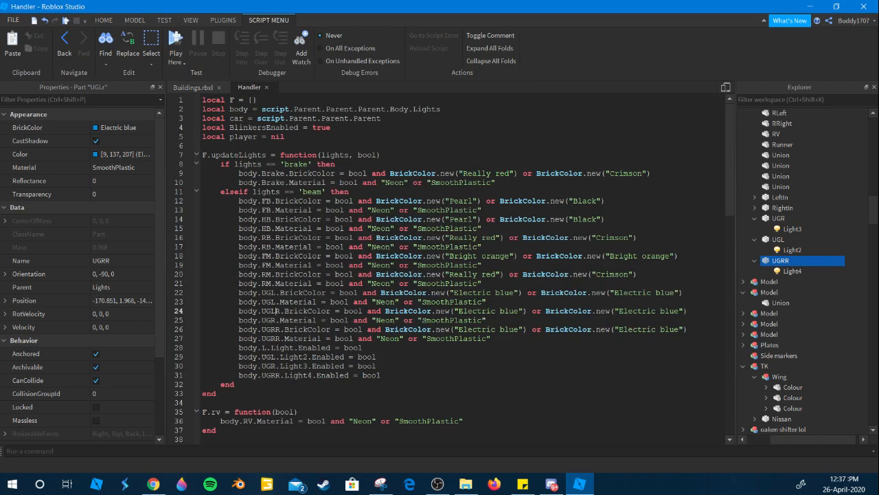
{"action": "left_click", "coordinate": [270, 311]}
{"action": "key", "text": "Delete"}
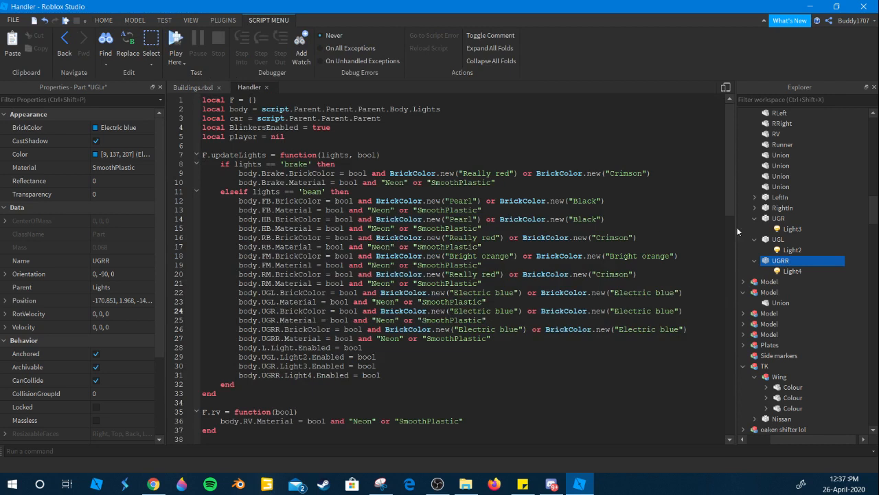
Return to the Buildings.rbxl place, clear the selection and start a play test.
{"action": "left_click", "coordinate": [199, 87]}
{"action": "left_click", "coordinate": [429, 184]}
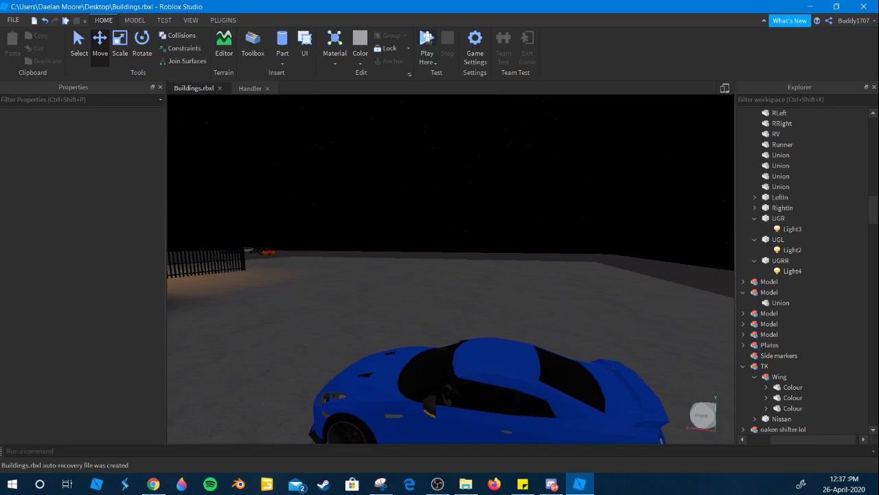
{"action": "key", "text": "F5"}
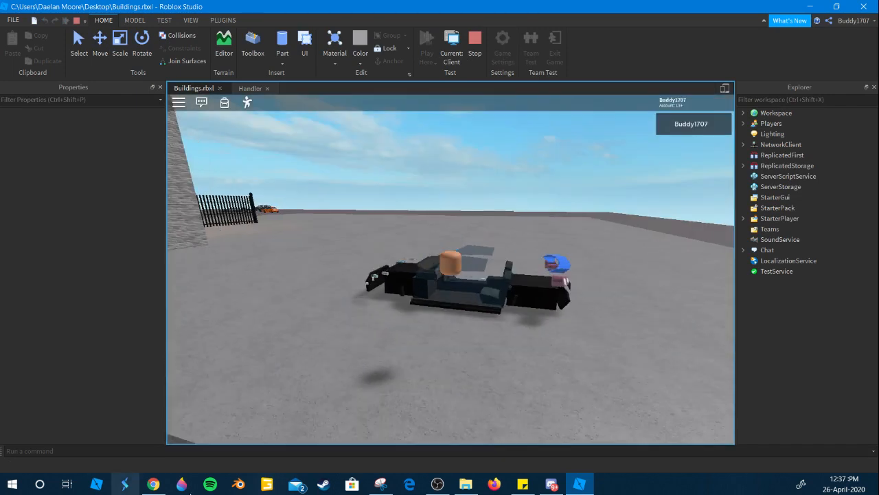
Start the car's engine from the driver seat, shift into first gear and switch the transmission mode to S/T.
{"action": "right_click_drag", "start_coordinate": [539, 218], "coordinate": [540, 223]}
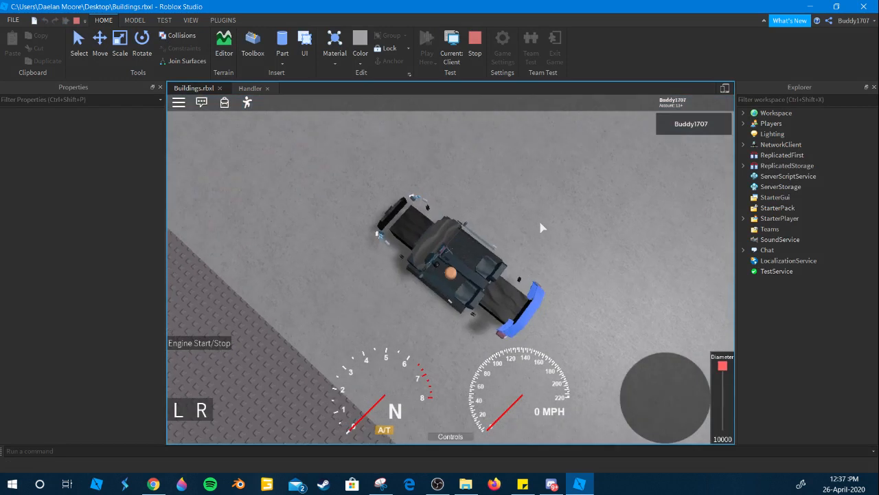
{"action": "right_click_drag", "start_coordinate": [299, 306], "coordinate": [299, 306]}
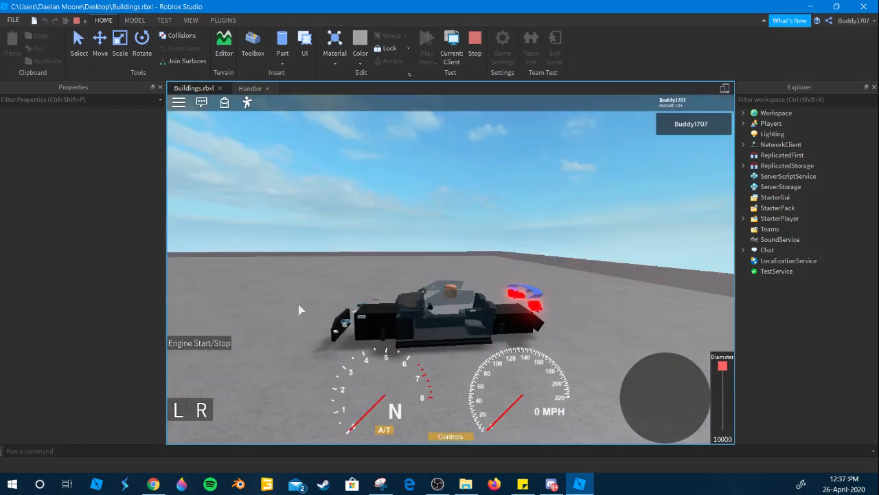
{"action": "left_click", "coordinate": [192, 348]}
{"action": "right_click_drag", "start_coordinate": [269, 349], "coordinate": [268, 349]}
{"action": "key", "text": "w"}
{"action": "key", "text": "s"}
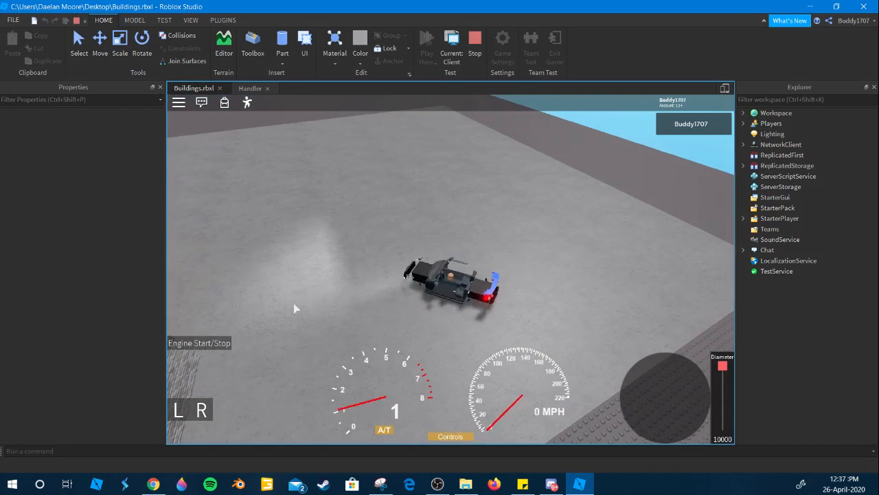
{"action": "right_click_drag", "start_coordinate": [409, 260], "coordinate": [409, 260]}
{"action": "key", "text": "m"}
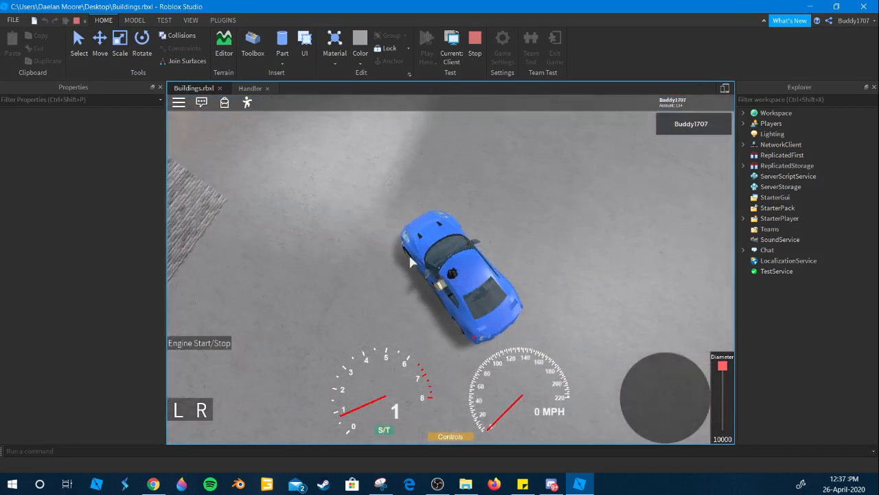
{"action": "scroll", "coordinate": [409, 261], "scroll_direction": "up", "scroll_amount": 1}
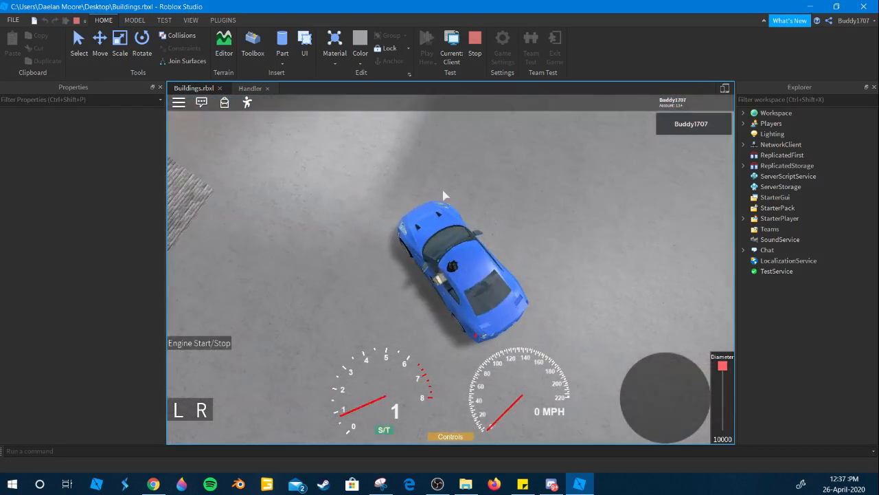
Stop the car's engine, then set Lighting's Technology to ShadowMap and ClockTime to 0.
{"action": "left_click", "coordinate": [772, 134]}
{"action": "left_click", "coordinate": [208, 341]}
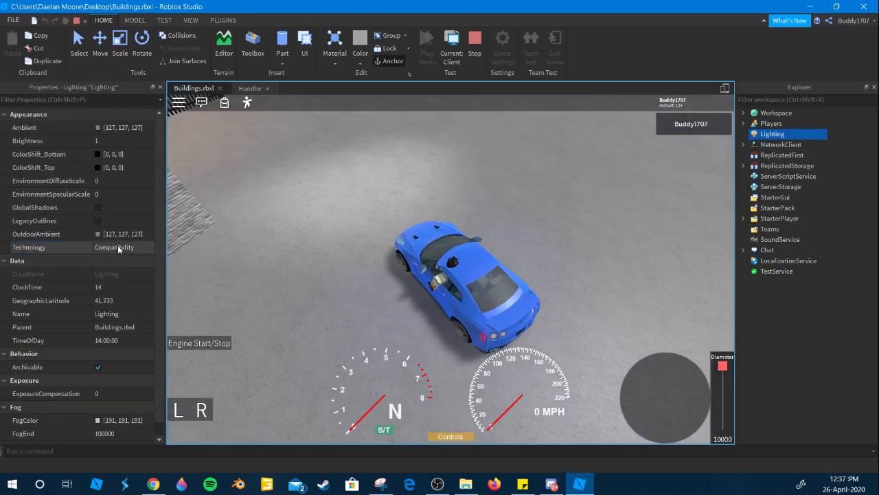
{"action": "left_click", "coordinate": [118, 248]}
{"action": "scroll", "coordinate": [118, 247], "scroll_direction": "down", "scroll_amount": 1}
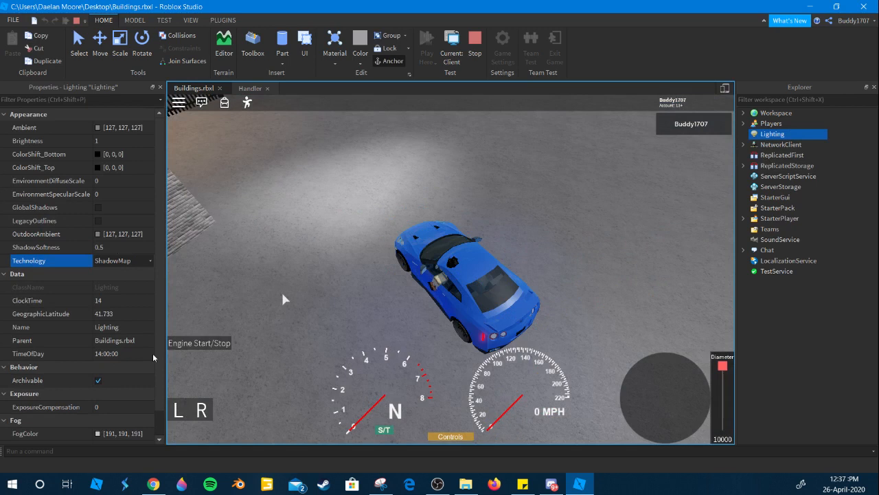
{"action": "left_click", "coordinate": [103, 301]}
{"action": "type", "text": "0"}
{"action": "key", "text": "Return"}
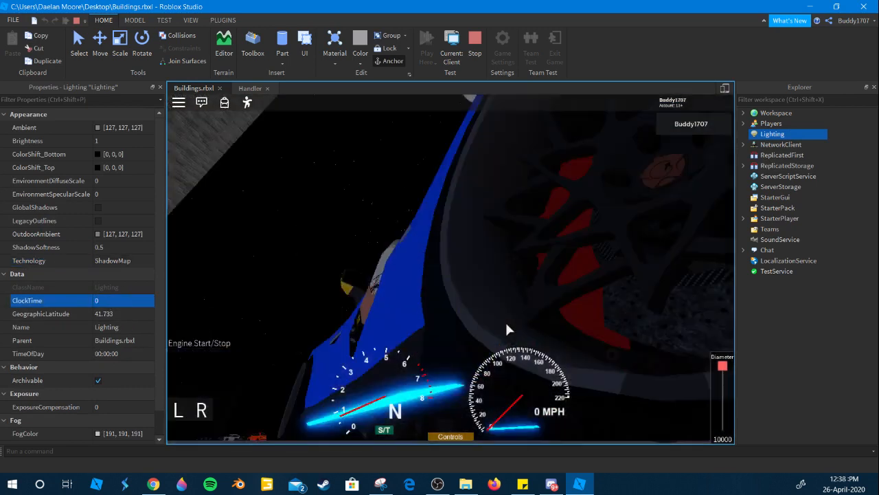
Test-drive the car in the dark, turning and braking, and examine the underglow on the ground around it.
{"action": "key", "text": "w"}
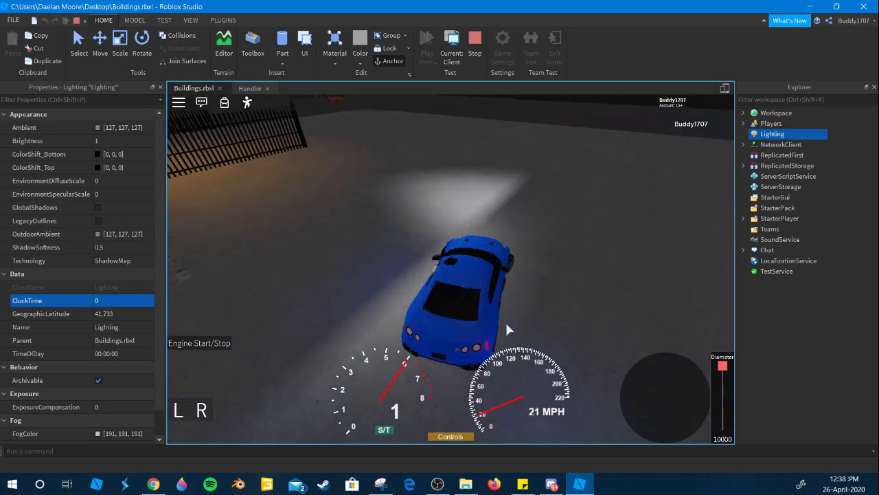
{"action": "right_click_drag", "start_coordinate": [506, 325], "coordinate": [507, 324]}
{"action": "key", "text": "a"}
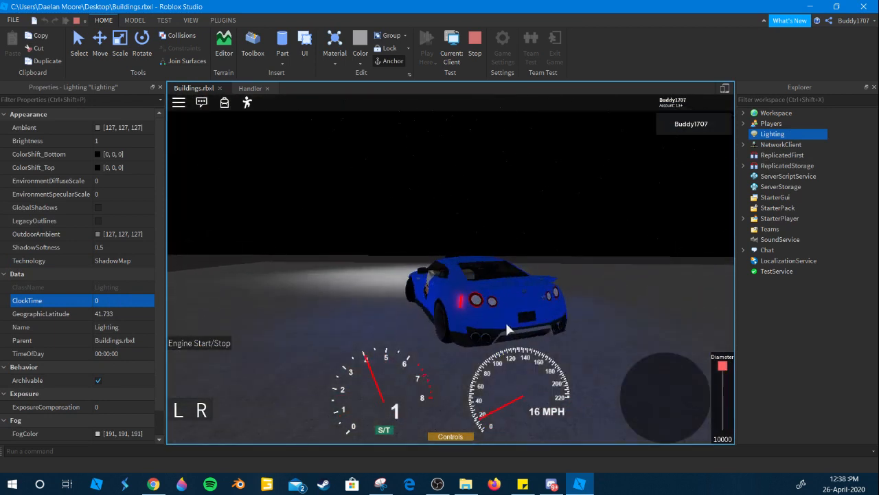
{"action": "key", "text": "a"}
{"action": "key", "text": "s"}
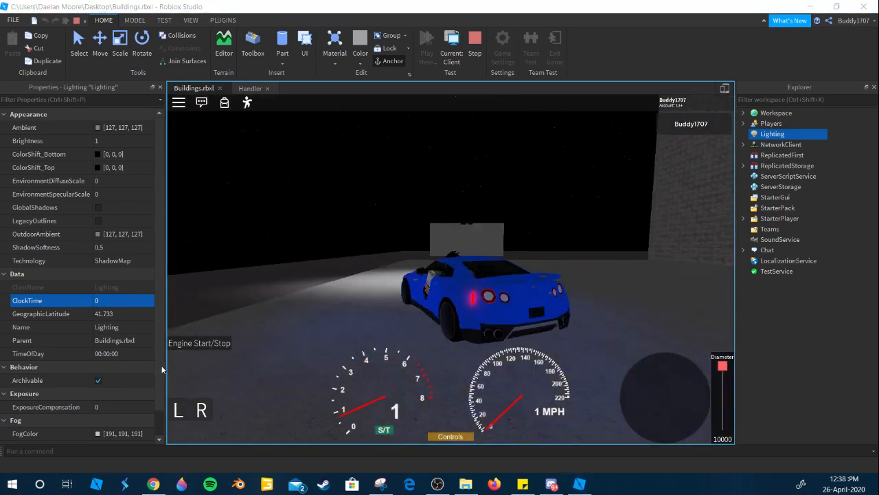
{"action": "right_click_drag", "start_coordinate": [366, 252], "coordinate": [367, 253]}
{"action": "key", "text": "w"}
{"action": "key", "text": "s"}
{"action": "key", "text": "q"}
Switch the car's beam lights off and on again to check the underglow, and shift into first gear.
{"action": "right_click_drag", "start_coordinate": [412, 285], "coordinate": [463, 290]}
{"action": "key", "text": "l"}
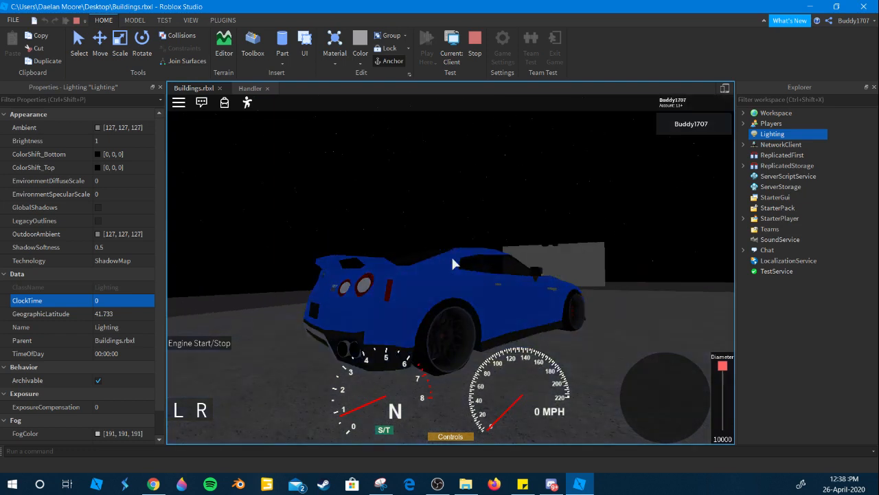
{"action": "key", "text": "l"}
{"action": "key", "text": "e"}
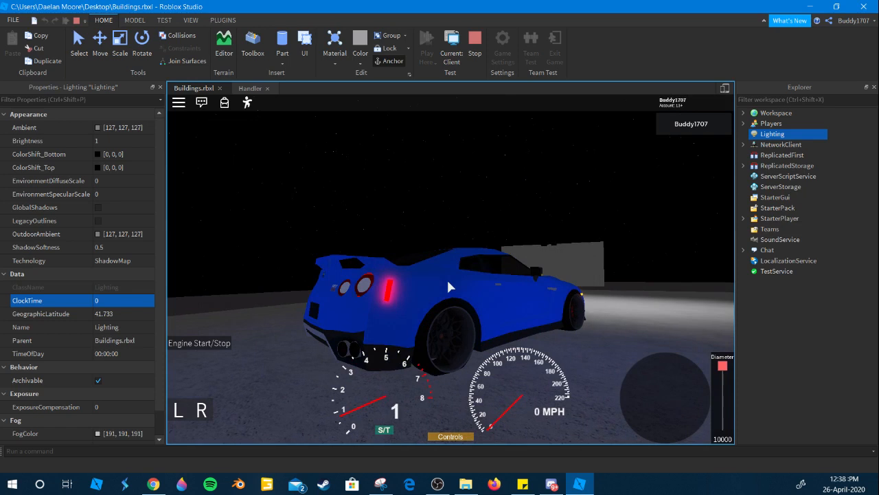
Drive past the tall brick building and examine the car's underglow from the side, front and rear.
{"action": "right_click_drag", "start_coordinate": [447, 281], "coordinate": [448, 280]}
{"action": "key", "text": "w"}
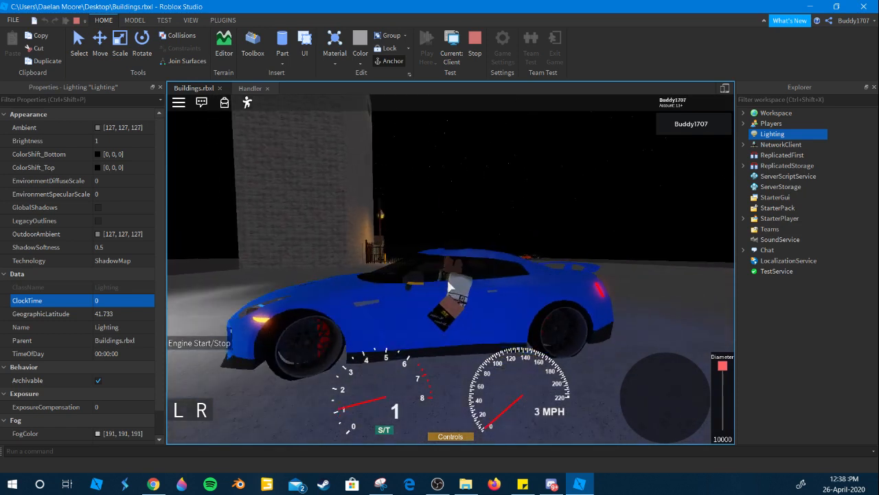
{"action": "scroll", "coordinate": [448, 281], "scroll_direction": "up", "scroll_amount": 2}
{"action": "scroll", "coordinate": [448, 281], "scroll_direction": "down", "scroll_amount": 4}
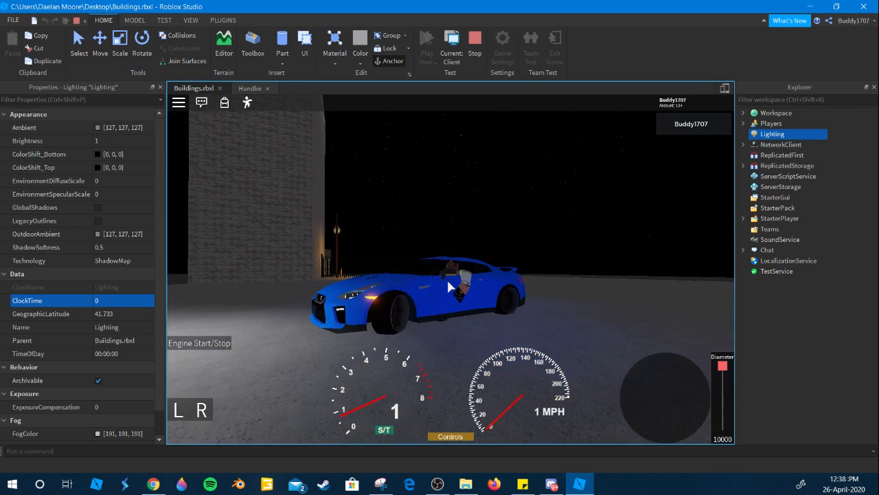
{"action": "right_click_drag", "start_coordinate": [447, 281], "coordinate": [448, 281]}
{"action": "key", "text": "w"}
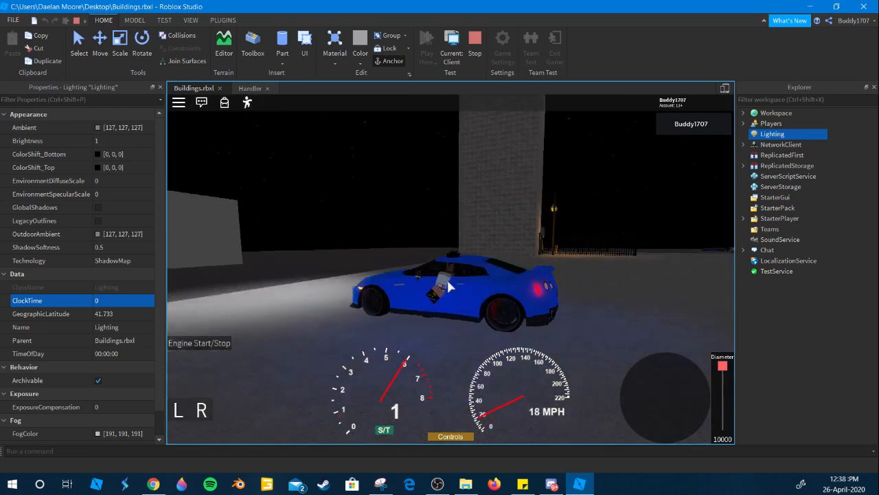
{"action": "key", "text": "w"}
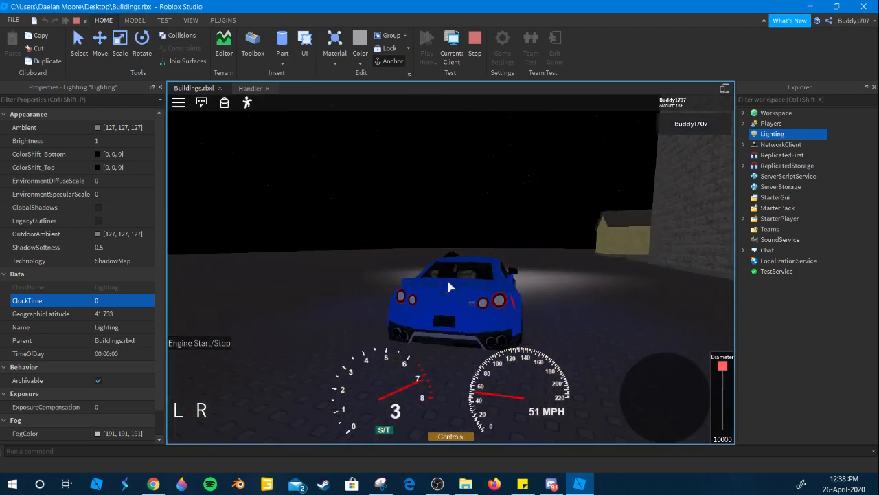
{"action": "right_click_drag", "start_coordinate": [448, 281], "coordinate": [448, 281]}
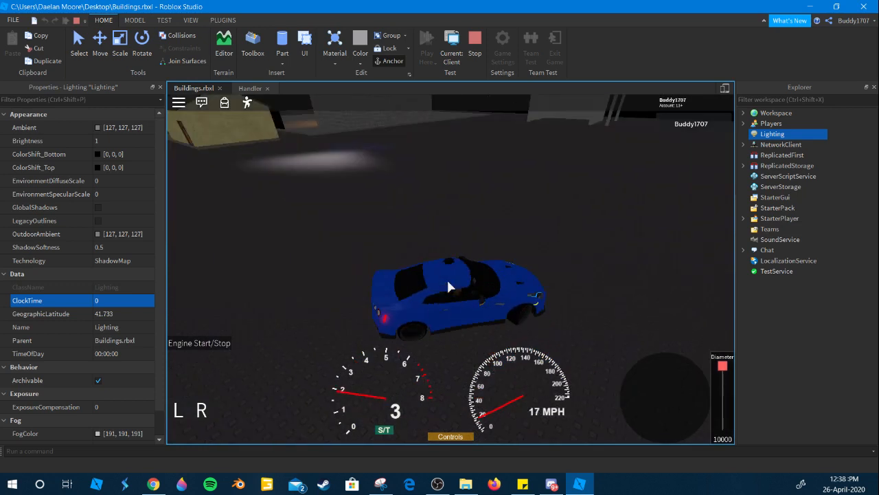
Drive over the dark ground and along the wall, examining the underglow from above while turning and braking.
{"action": "key", "text": "w"}
{"action": "key", "text": "w"}
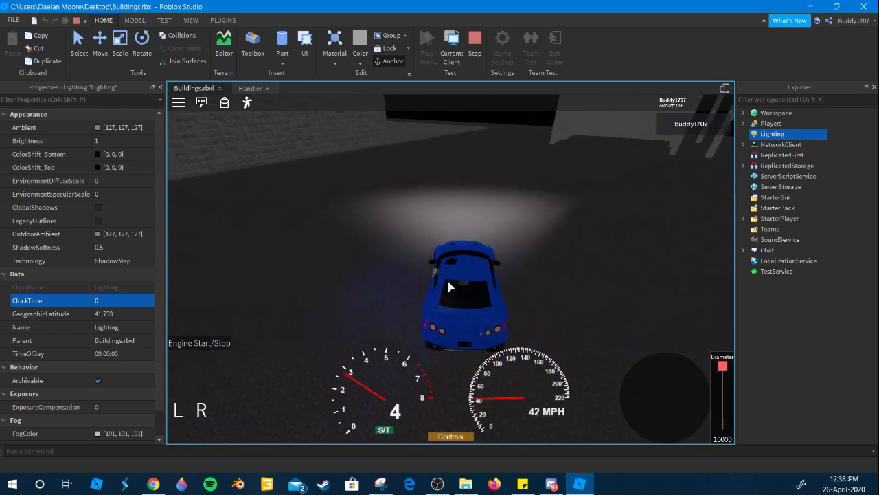
{"action": "key", "text": "s"}
{"action": "key", "text": "d"}
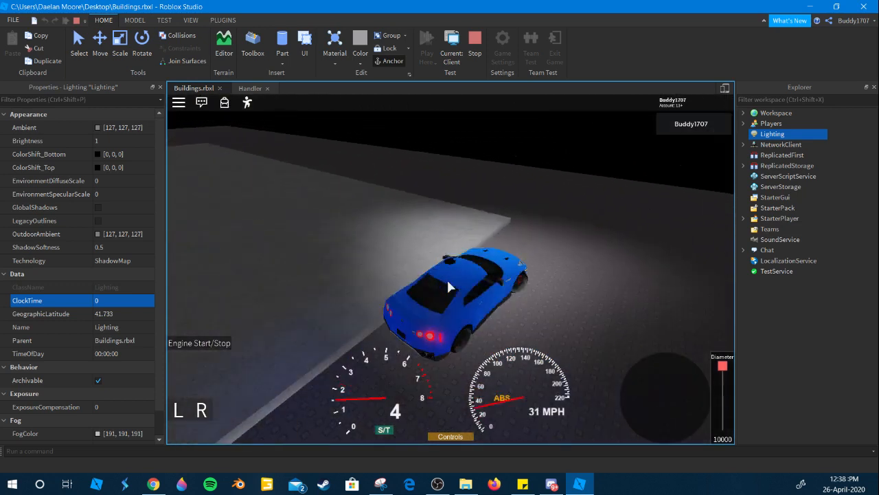
{"action": "right_click_drag", "start_coordinate": [448, 281], "coordinate": [448, 280]}
{"action": "key", "text": "w"}
{"action": "key", "text": "s"}
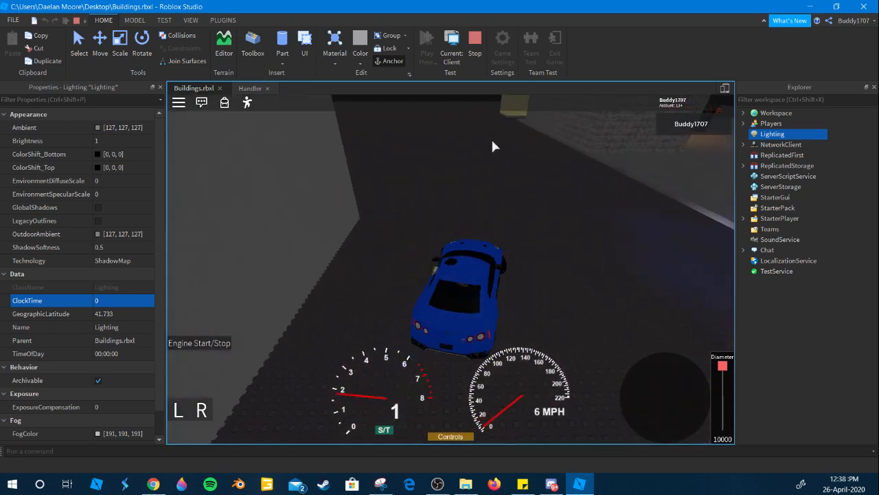
{"action": "key", "text": "w"}
{"action": "key", "text": "d"}
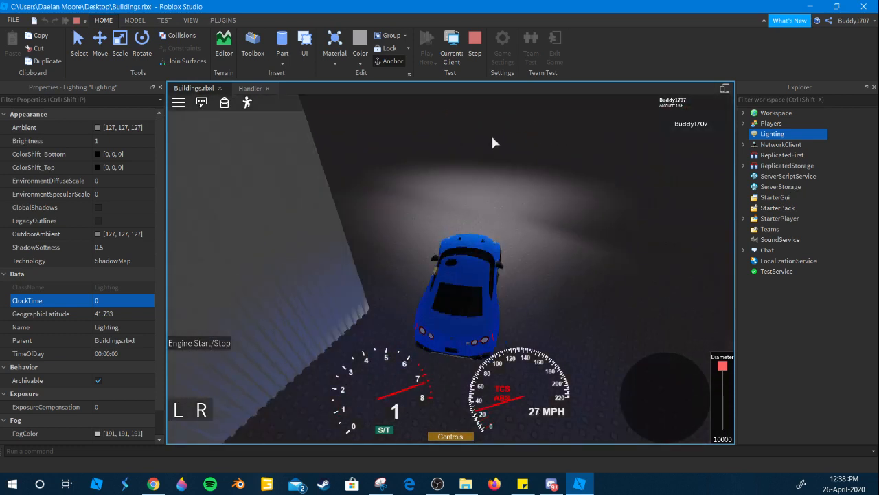
{"action": "key", "text": "a"}
{"action": "right_click_drag", "start_coordinate": [492, 137], "coordinate": [492, 137]}
Toggle the parking brake, shift down and drive through turns to examine the underglow on the open ground.
{"action": "key", "text": "p"}
{"action": "key", "text": "q"}
{"action": "key", "text": "q"}
{"action": "key", "text": "w"}
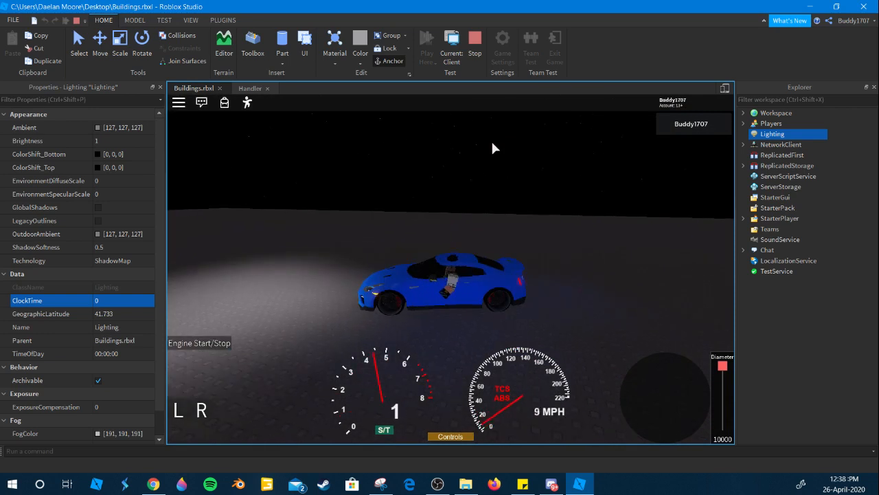
{"action": "key", "text": "shift"}
{"action": "right_click_drag", "start_coordinate": [491, 142], "coordinate": [463, 145]}
{"action": "key", "text": "w"}
{"action": "key", "text": "d"}
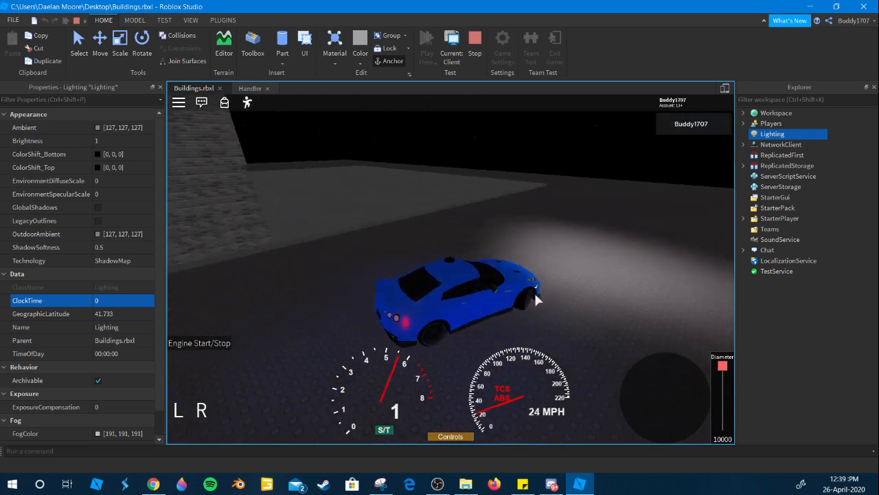
{"action": "key", "text": "w"}
{"action": "right_click_drag", "start_coordinate": [528, 291], "coordinate": [528, 291]}
Bring the car to a stop, shift into neutral and set the parking brake.
{"action": "key", "text": "q"}
{"action": "key", "text": "q"}
{"action": "key", "text": "w"}
{"action": "key", "text": "s"}
{"action": "key", "text": "e"}
{"action": "key", "text": "p"}
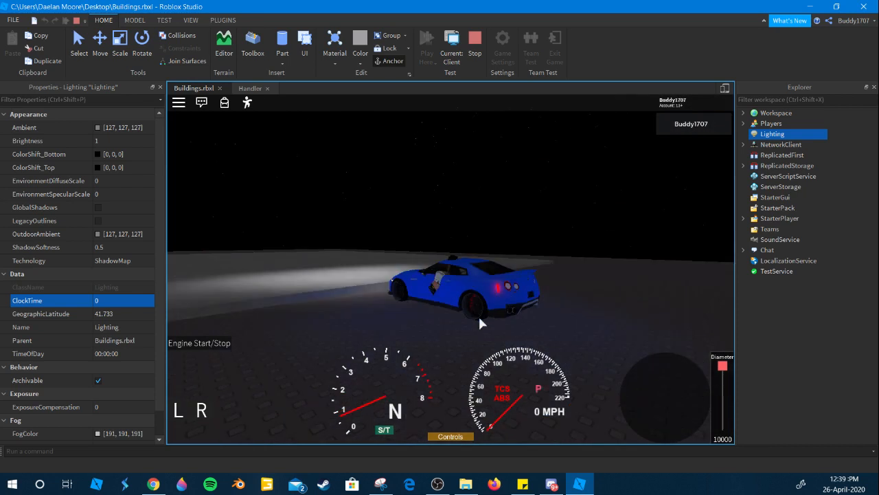
Get out of the car and examine its lights and underglow while standing outside and from the seat again.
{"action": "key", "text": "space"}
{"action": "key", "text": "w"}
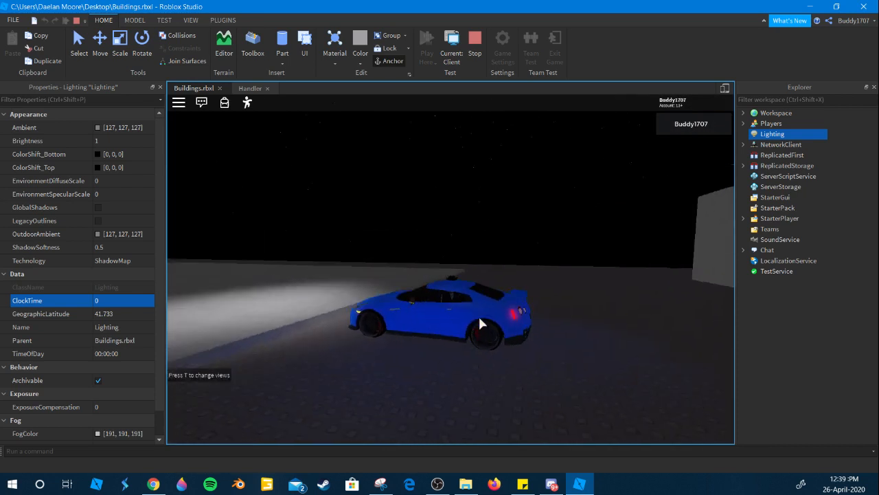
{"action": "key", "text": "space"}
{"action": "key", "text": "space"}
{"action": "key", "text": "s"}
{"action": "right_click_drag", "start_coordinate": [479, 318], "coordinate": [480, 318]}
{"action": "key", "text": "d"}
{"action": "right_click_drag", "start_coordinate": [480, 322], "coordinate": [479, 322]}
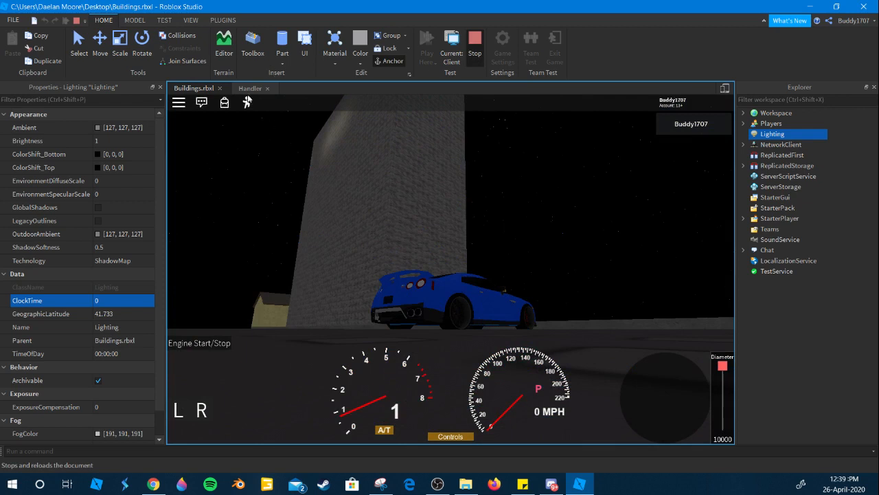
End the play test and close the Handler script.
{"action": "left_click", "coordinate": [248, 90]}
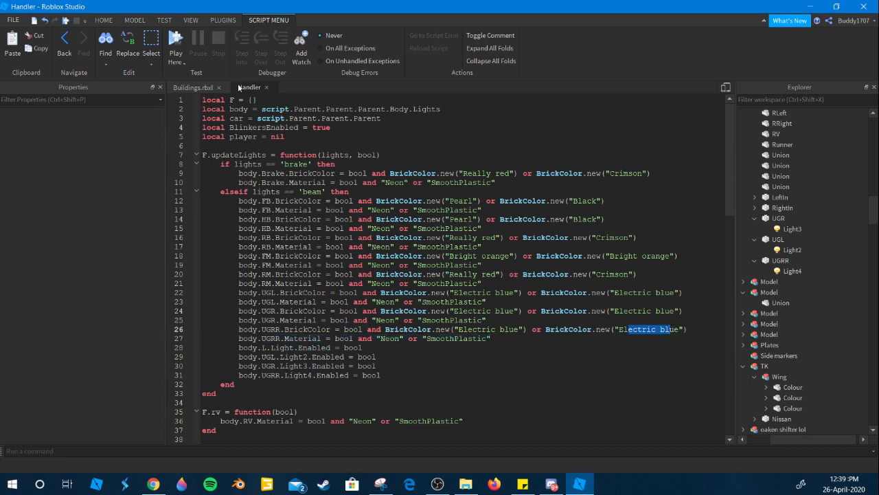
{"action": "left_click", "coordinate": [268, 87]}
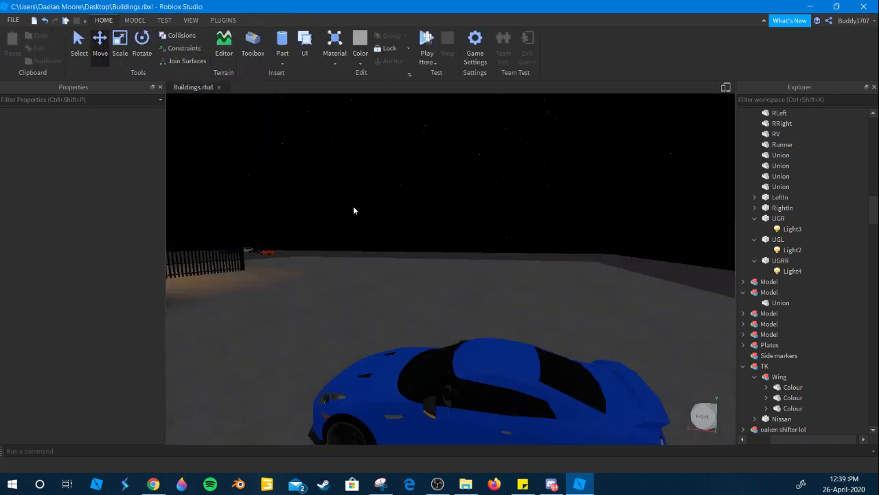
Move the R35 model off the light plate onto the dark studded ground and clear the selection.
{"action": "key", "text": "s"}
{"action": "right_click_drag", "start_coordinate": [394, 184], "coordinate": [401, 186]}
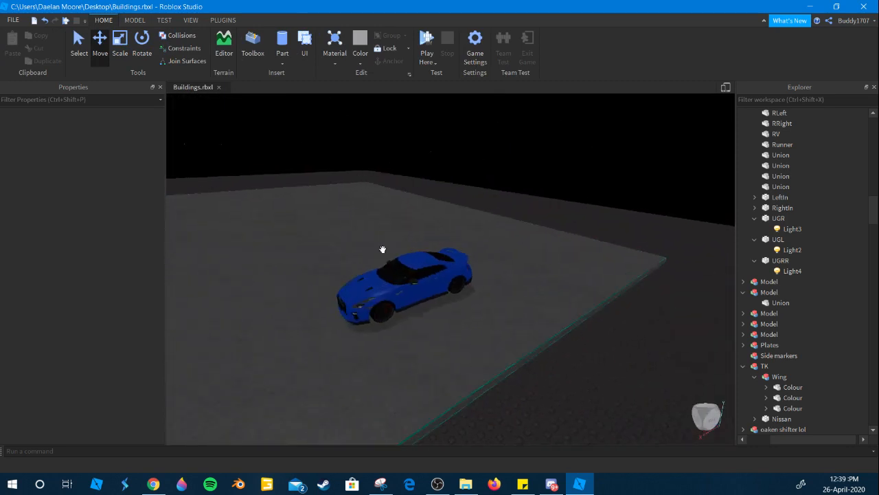
{"action": "left_click", "coordinate": [425, 276]}
{"action": "mouse_move", "coordinate": [424, 276]}
{"action": "left_mouse_down"}
{"action": "mouse_move", "coordinate": [455, 279]}
{"action": "mouse_move", "coordinate": [437, 283]}
{"action": "left_mouse_up"}
{"action": "right_click_drag", "start_coordinate": [455, 279], "coordinate": [438, 282]}
{"action": "left_click_drag", "start_coordinate": [438, 283], "coordinate": [433, 279]}
{"action": "scroll", "coordinate": [433, 279], "scroll_direction": "up", "scroll_amount": 4}
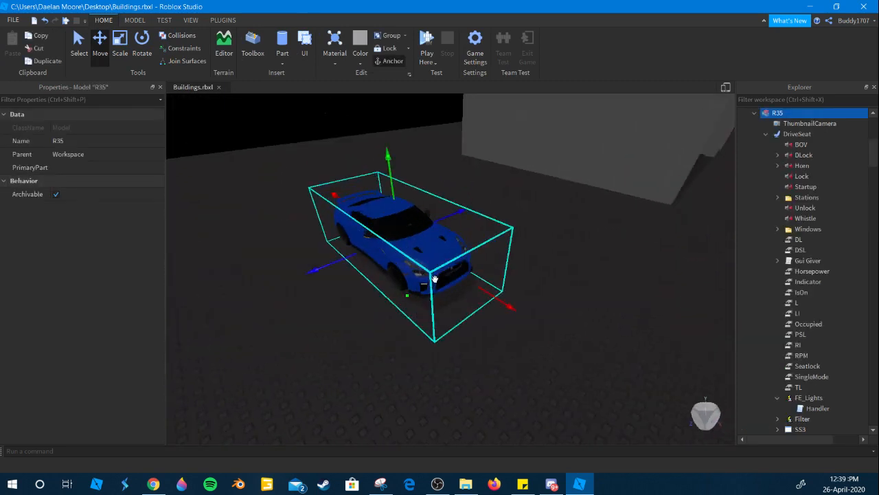
{"action": "right_click_drag", "start_coordinate": [479, 227], "coordinate": [477, 244]}
{"action": "left_click", "coordinate": [478, 225]}
Recolour the gold Ind parts on both door mirrors to blue with RGB 0, 102, 255.
{"action": "key", "text": "s"}
{"action": "key", "text": "d"}
{"action": "key", "text": "w"}
{"action": "key", "text": "s"}
{"action": "key", "text": "q"}
{"action": "key", "text": "w"}
{"action": "key", "text": "s"}
{"action": "key", "text": "e"}
{"action": "key", "text": "w"}
{"action": "left_click", "coordinate": [382, 268]}
{"action": "key", "text": "d"}
{"action": "right_click_drag", "start_coordinate": [382, 268], "coordinate": [333, 264]}
{"action": "left_click", "coordinate": [300, 272], "text": "alt"}
{"action": "key", "text": "d"}
{"action": "scroll", "coordinate": [431, 242], "scroll_direction": "up", "scroll_amount": 5}
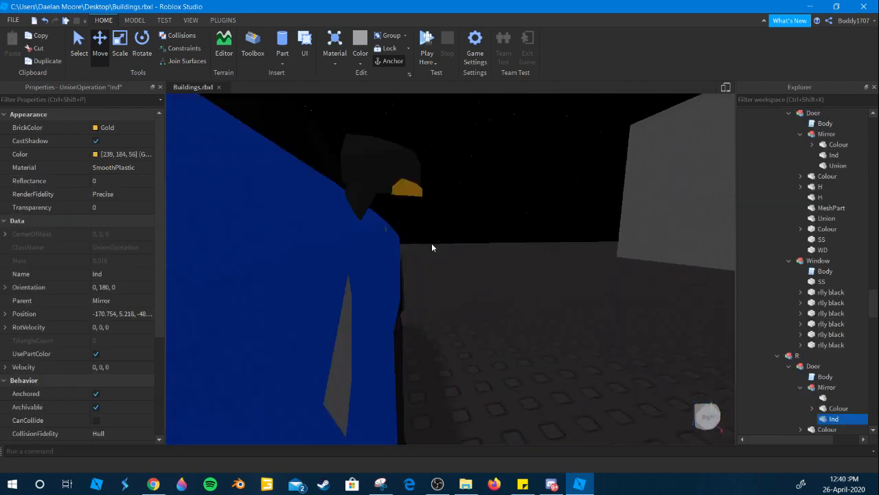
{"action": "scroll", "coordinate": [434, 243], "scroll_direction": "down", "scroll_amount": 2}
{"action": "right_click_drag", "start_coordinate": [433, 243], "coordinate": [432, 251]}
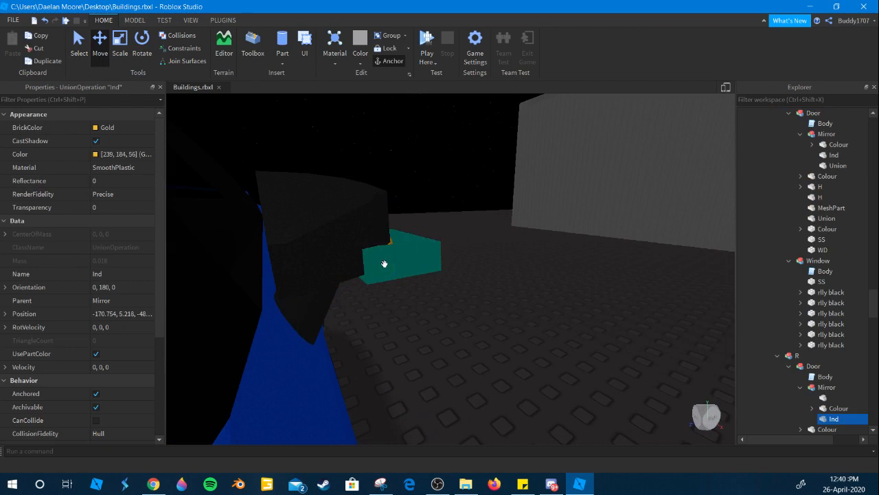
{"action": "key", "text": "f"}
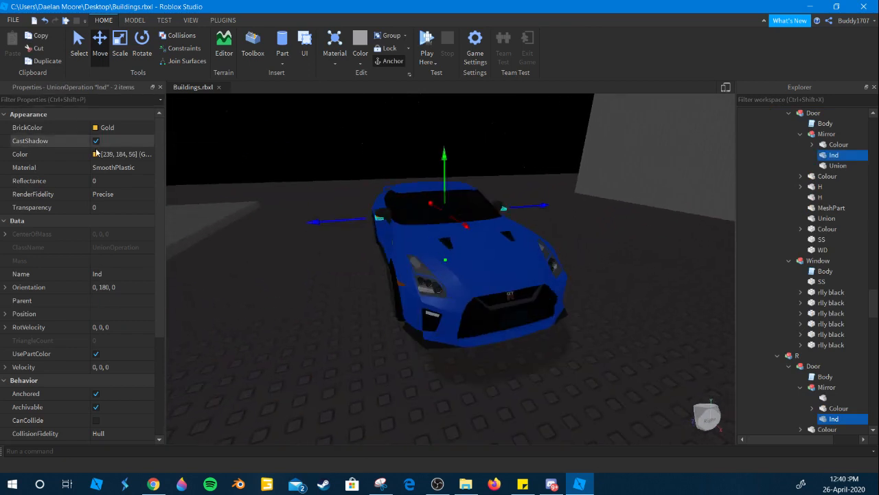
{"action": "left_click", "coordinate": [97, 154]}
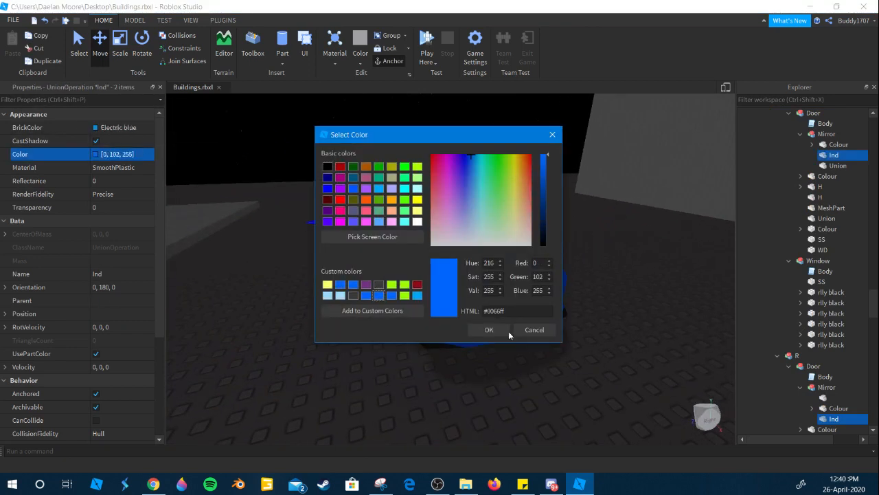
{"action": "left_click", "coordinate": [508, 331]}
Set the move snapping increment to 1 stud and clear the selection.
{"action": "left_click", "coordinate": [135, 20]}
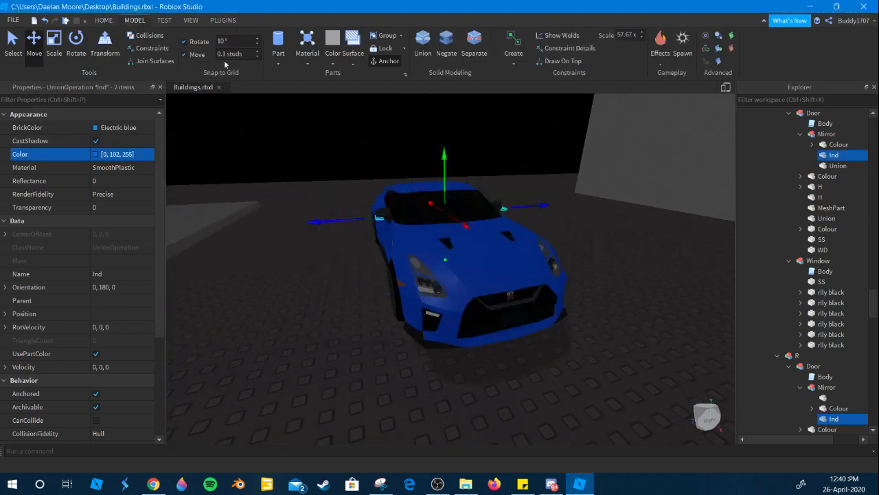
{"action": "left_click", "coordinate": [237, 58]}
{"action": "type", "text": "1"}
{"action": "left_click", "coordinate": [354, 190]}
{"action": "key", "text": "w"}
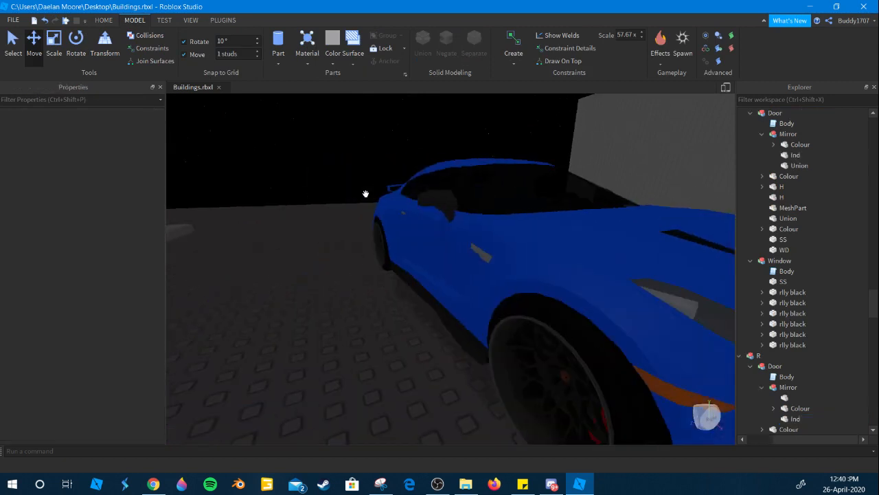